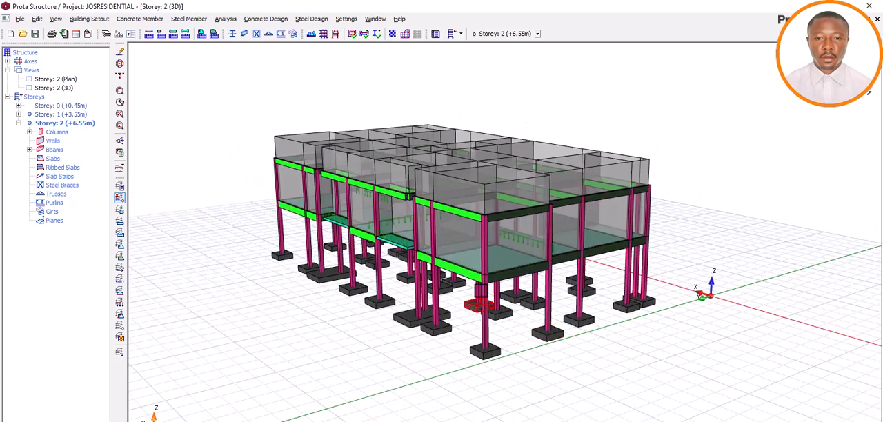
Recolour the 3D building model by Design Status using visual interrogation
scroll(482, 291, up, 1)
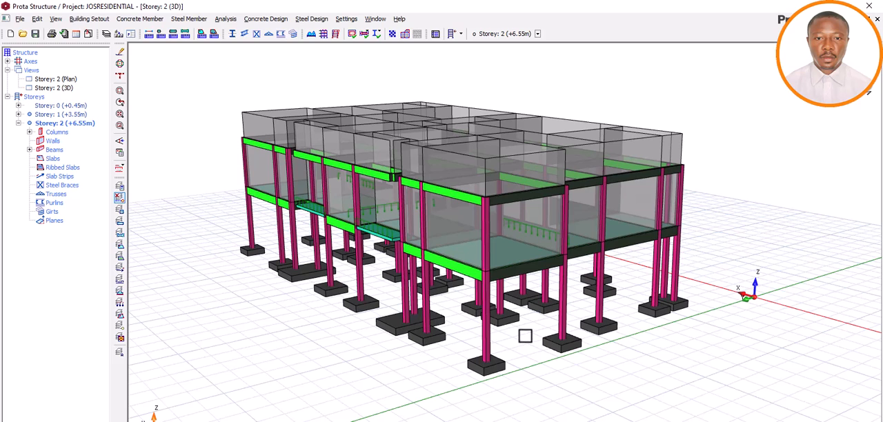
middle_drag(575, 361, 560, 360)
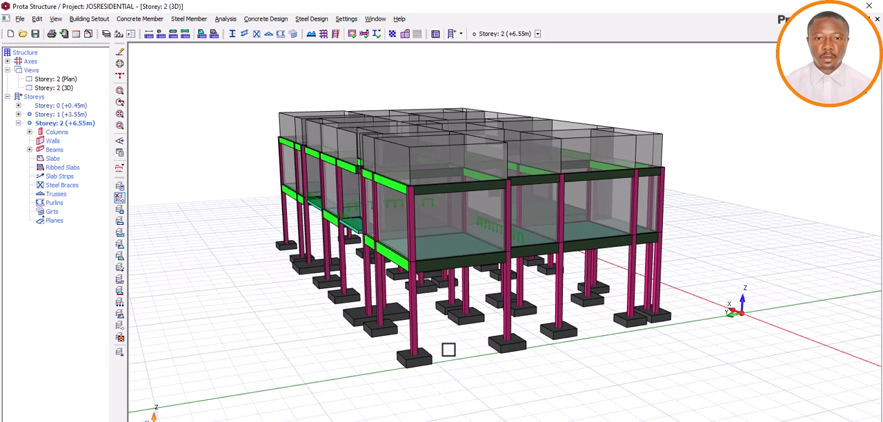
mouse_move(545, 381)
middle_down()
mouse_move(487, 375)
mouse_move(556, 383)
mouse_move(589, 374)
mouse_move(550, 386)
middle_up()
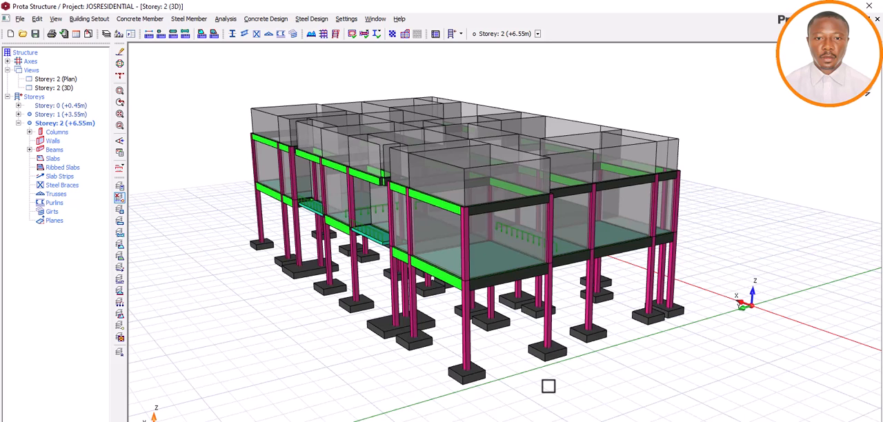
middle_drag(577, 383, 562, 379)
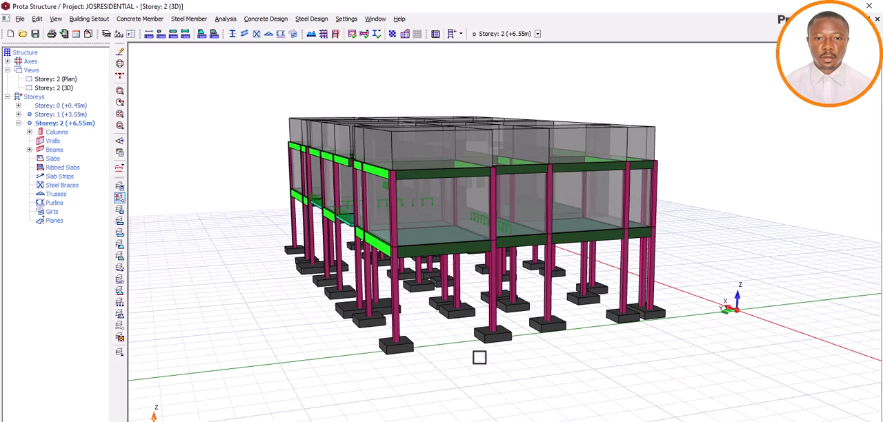
click(120, 152)
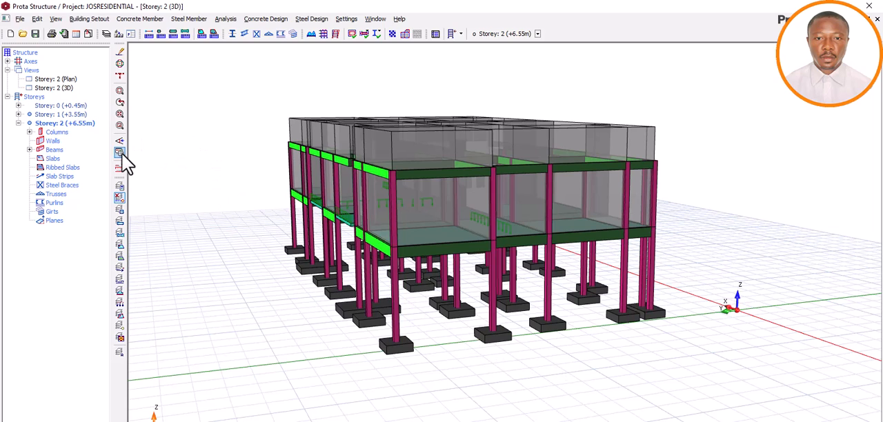
scroll(473, 227, down, 3)
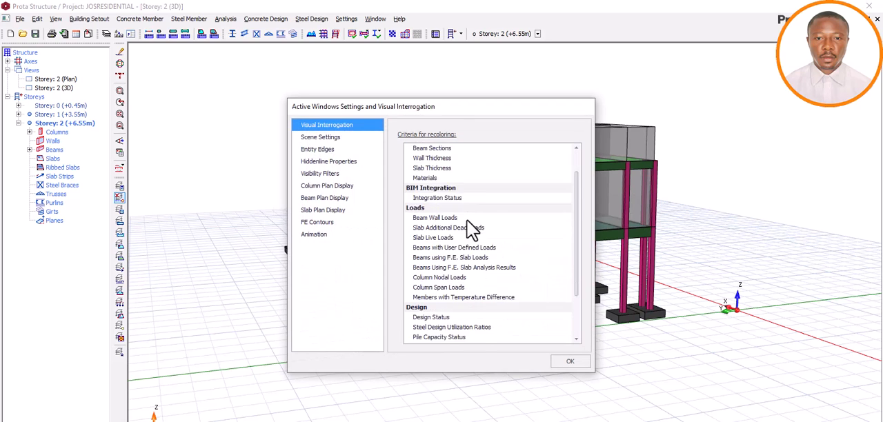
click(433, 257)
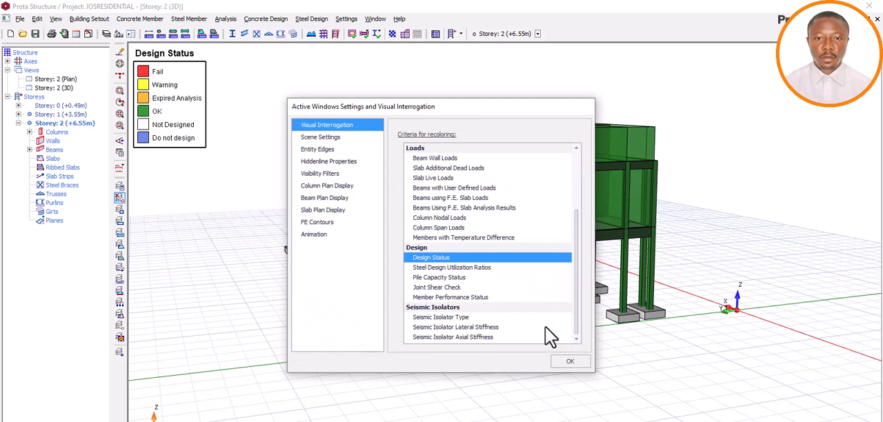
click(570, 361)
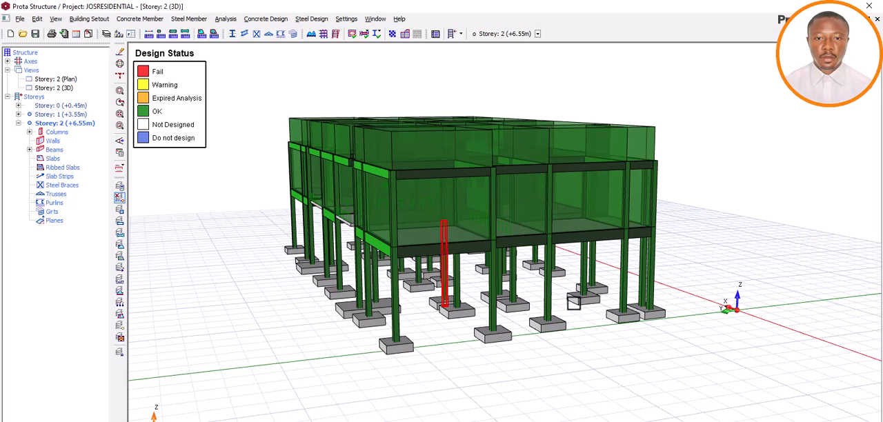
Examine the design status colours of the columns, beams and footings from several sides of the 3D model
mouse_move(552, 319)
mouse_down()
mouse_move(512, 329)
mouse_move(528, 384)
mouse_move(575, 321)
mouse_move(592, 322)
mouse_up()
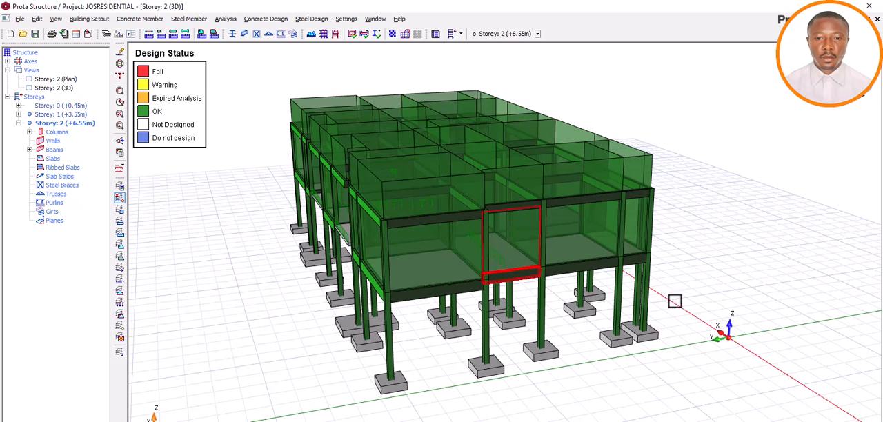
mouse_move(692, 299)
middle_down()
mouse_move(696, 292)
mouse_move(717, 302)
middle_up()
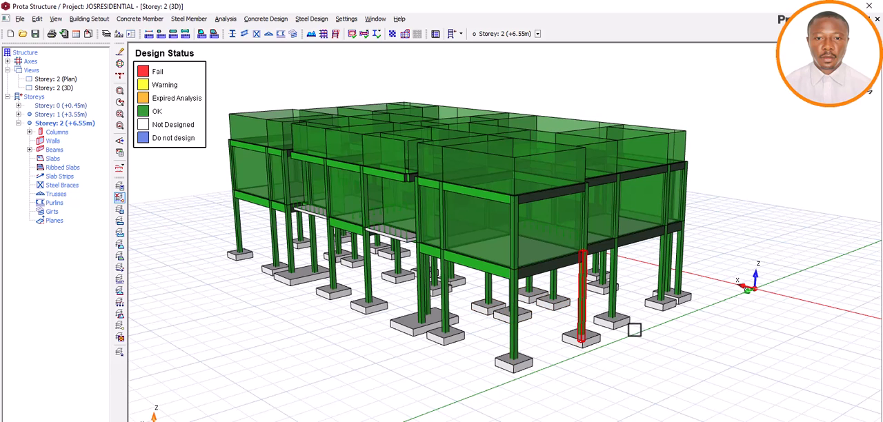
middle_drag(647, 345, 615, 351)
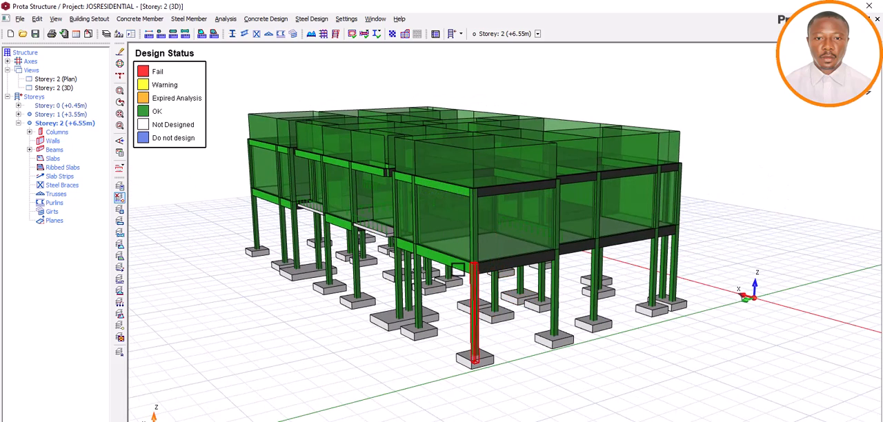
mouse_move(458, 266)
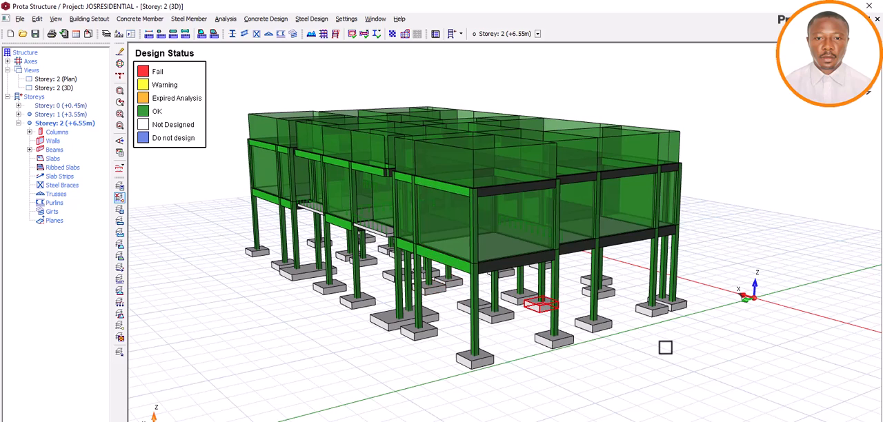
middle_drag(664, 347, 686, 352)
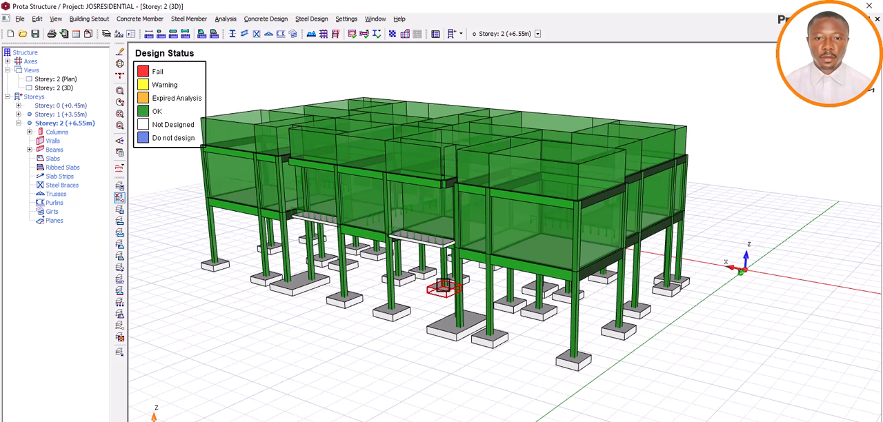
mouse_move(664, 369)
middle_down()
mouse_move(635, 361)
mouse_move(571, 367)
mouse_move(619, 355)
mouse_move(645, 364)
mouse_move(306, 98)
middle_up()
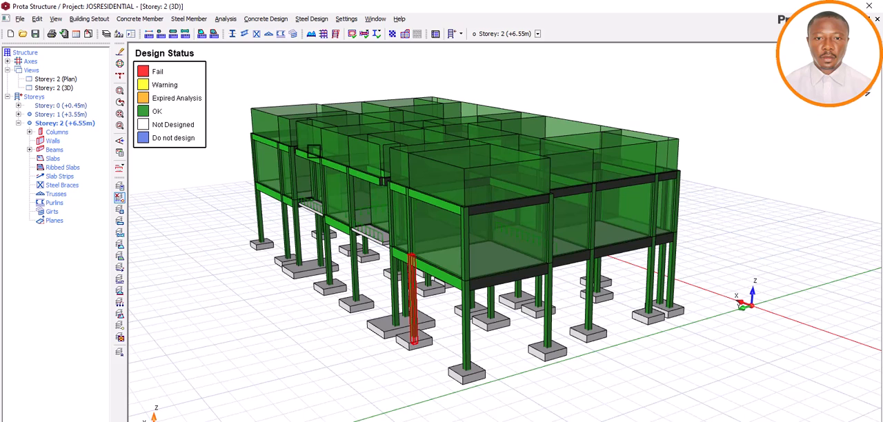
Locate the Load ProtaDetails command for concrete design and switch to Drawing4.dwg in AutoCAD
click(265, 18)
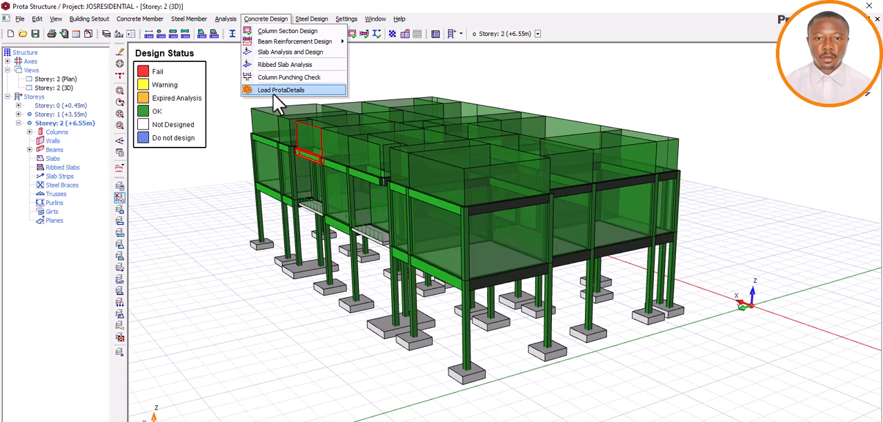
click(296, 91)
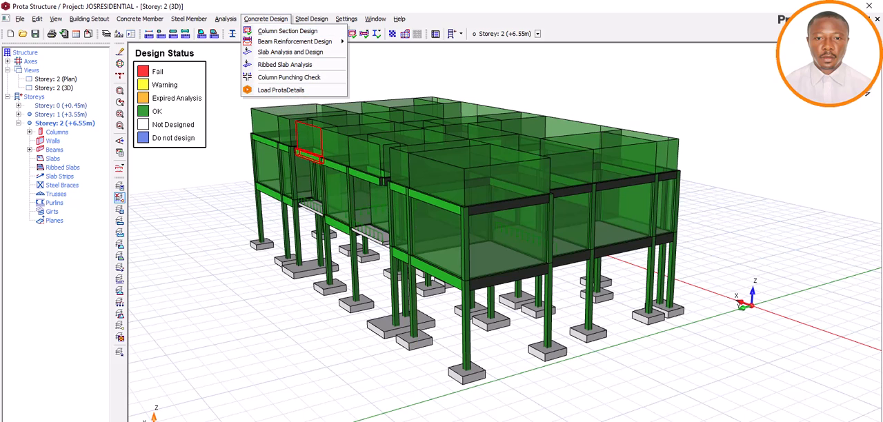
click(386, 415)
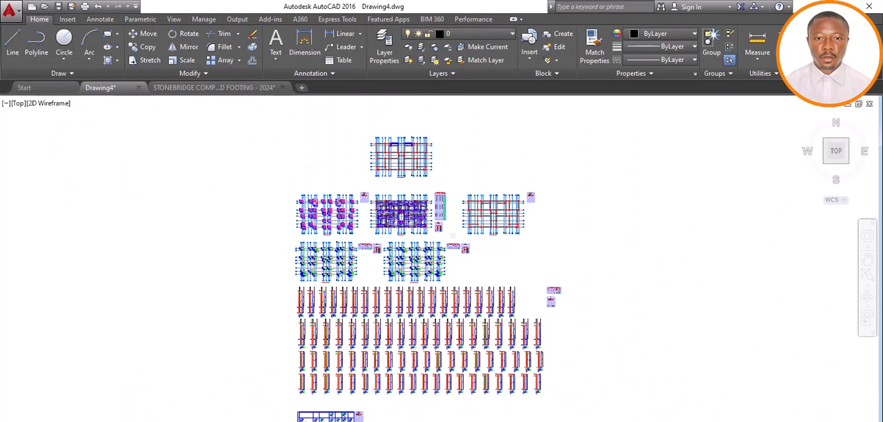
Inspect the slab reinforcement plan between grid lines A and G in the detail drawings
scroll(408, 207, up, 6)
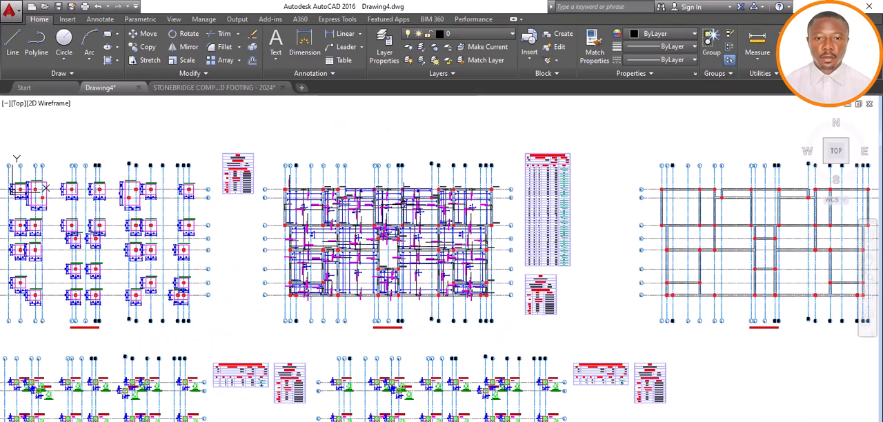
scroll(375, 238, up, 4)
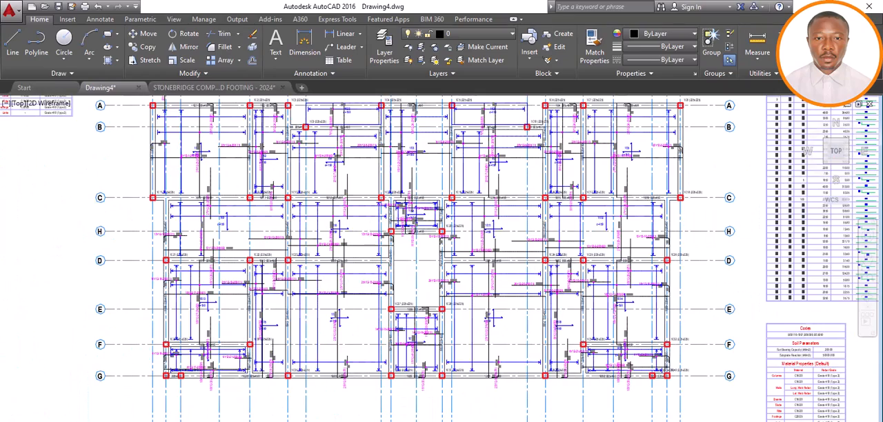
scroll(369, 230, down, 8)
scroll(368, 231, up, 9)
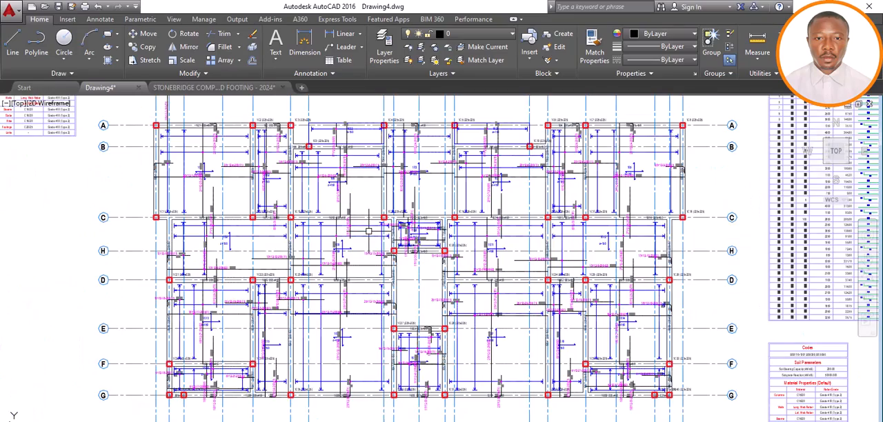
scroll(357, 234, up, 2)
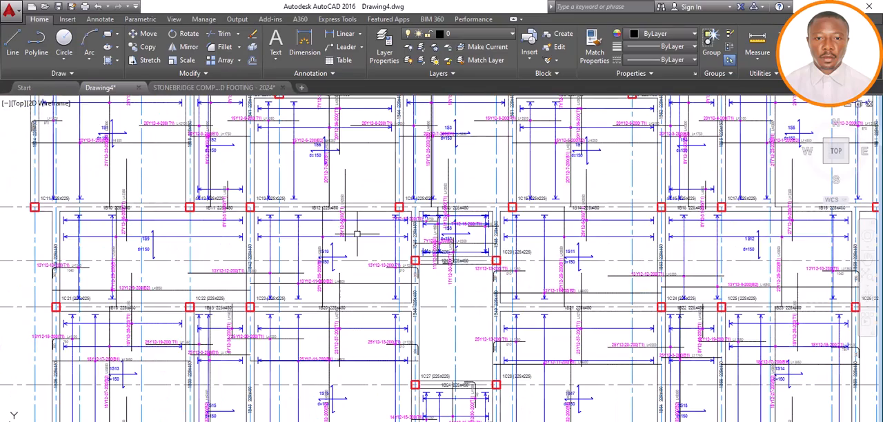
scroll(357, 233, down, 10)
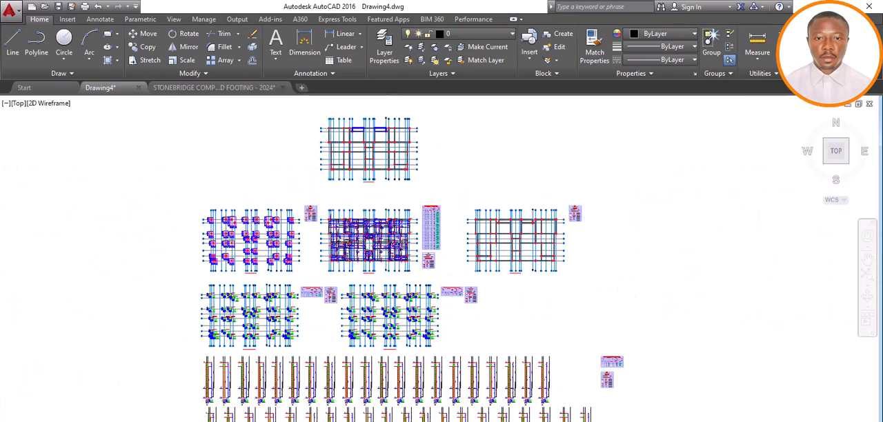
Inspect the rows of column elevation and section details below the column layout plans
scroll(361, 256, down, 4)
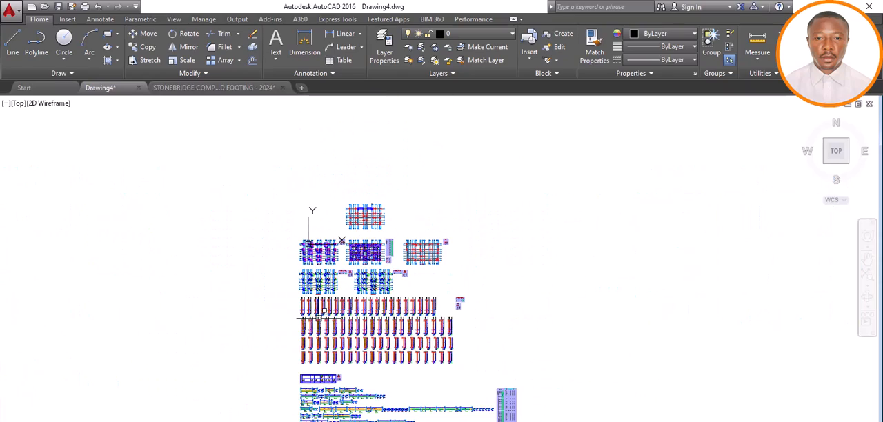
scroll(320, 314, up, 8)
scroll(246, 295, up, 4)
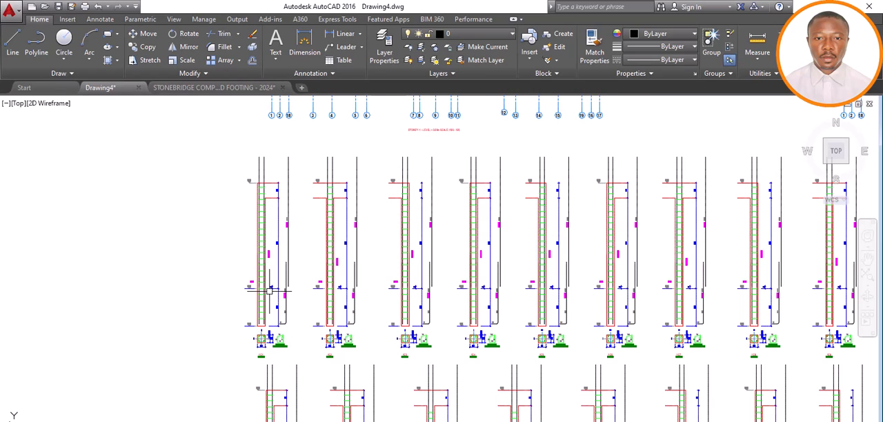
scroll(268, 291, down, 5)
scroll(269, 290, up, 1)
scroll(269, 291, up, 3)
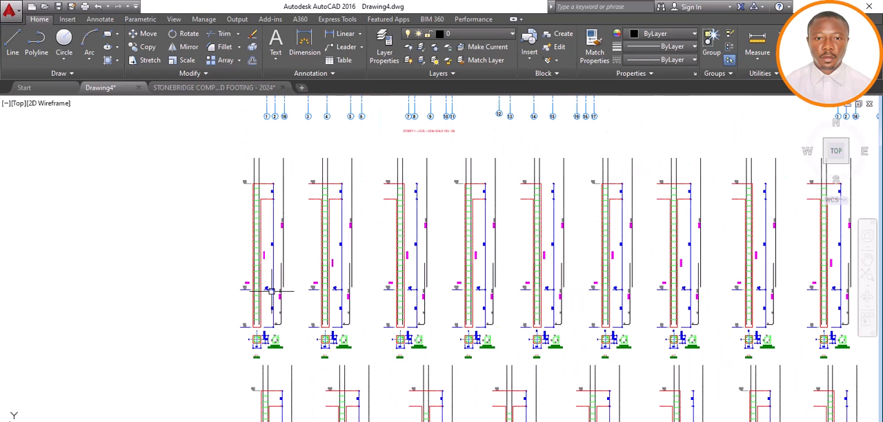
scroll(272, 291, down, 3)
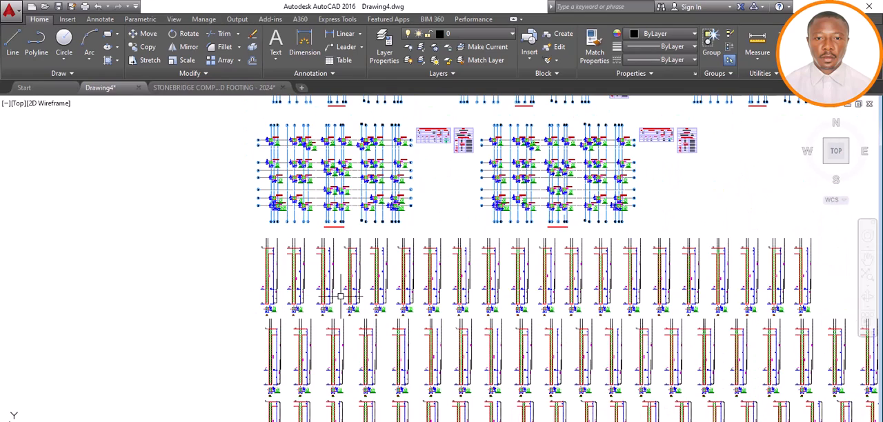
scroll(345, 292, down, 4)
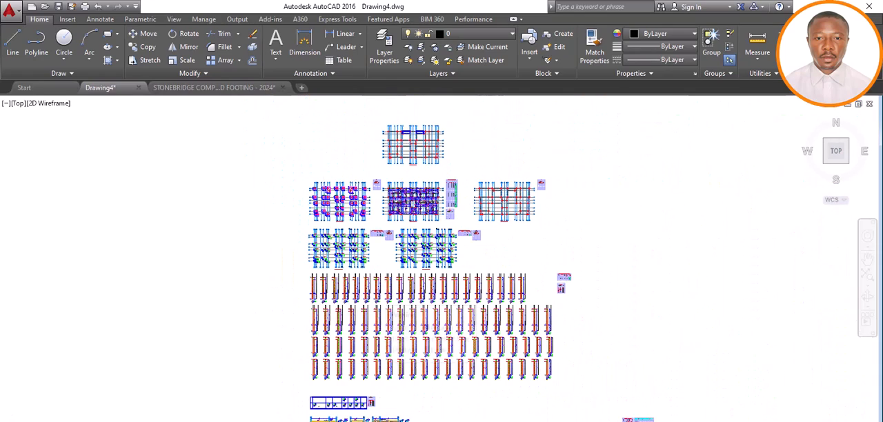
scroll(379, 293, up, 3)
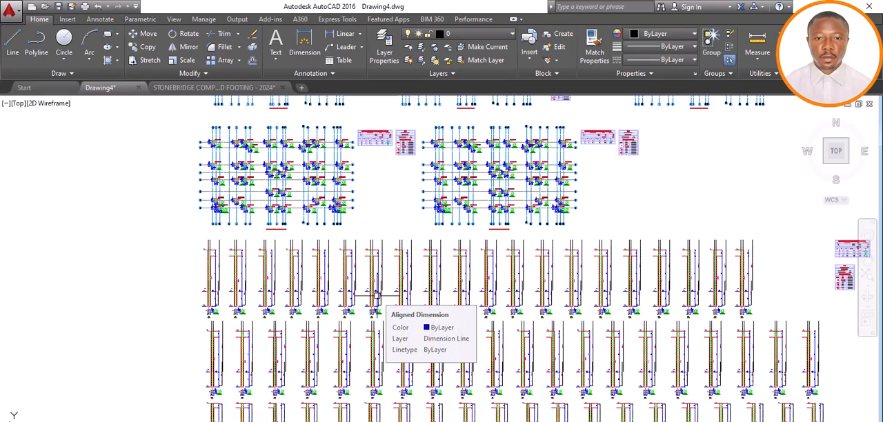
scroll(376, 295, down, 5)
scroll(376, 295, up, 3)
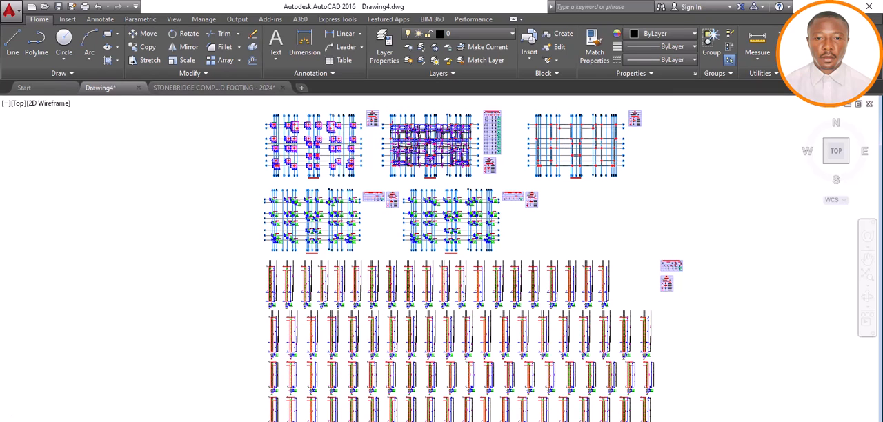
Review the overall set of structural drawings, from the plans and column details down to the beam details
scroll(349, 283, down, 3)
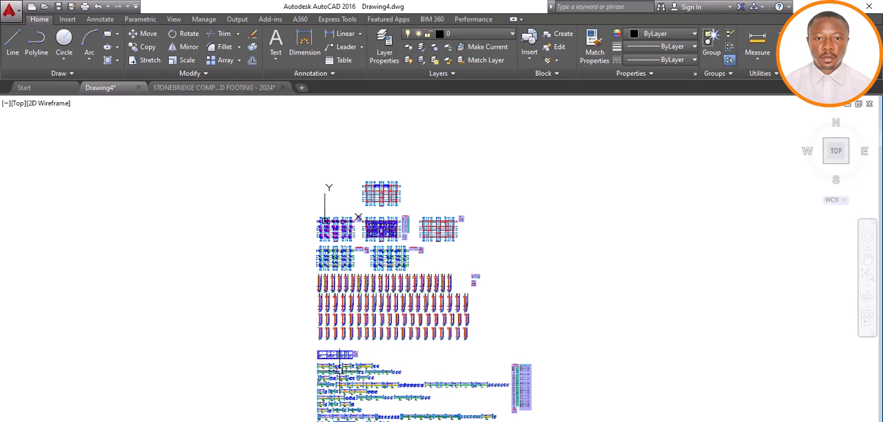
scroll(324, 376, up, 2)
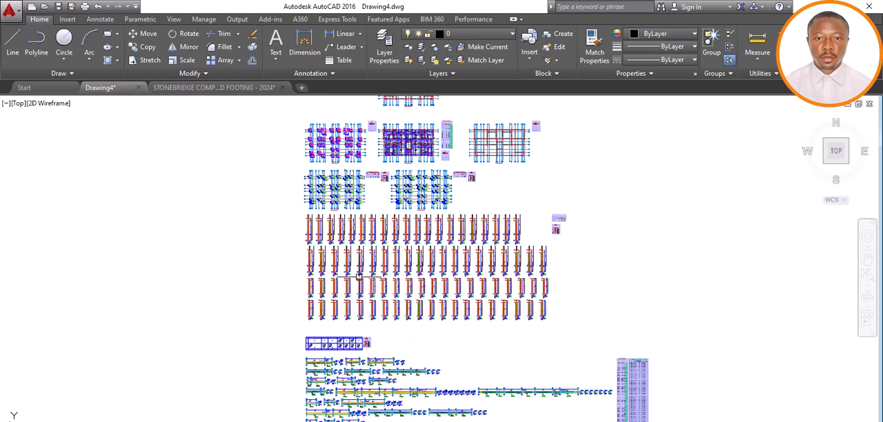
scroll(359, 271, down, 6)
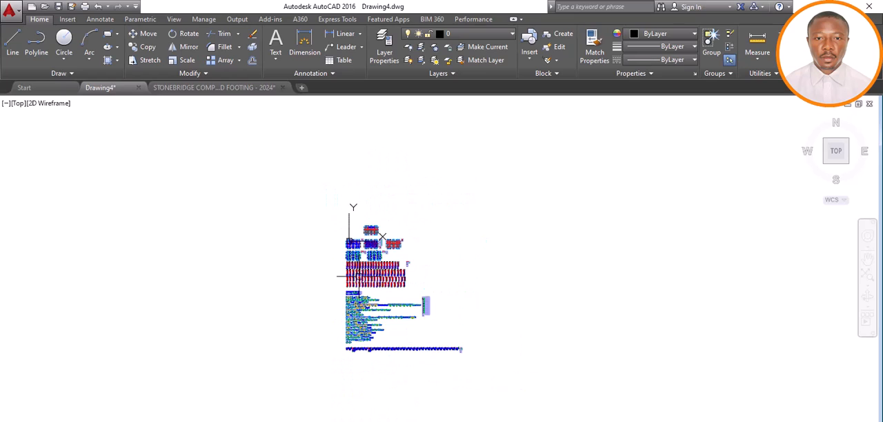
scroll(355, 250, up, 6)
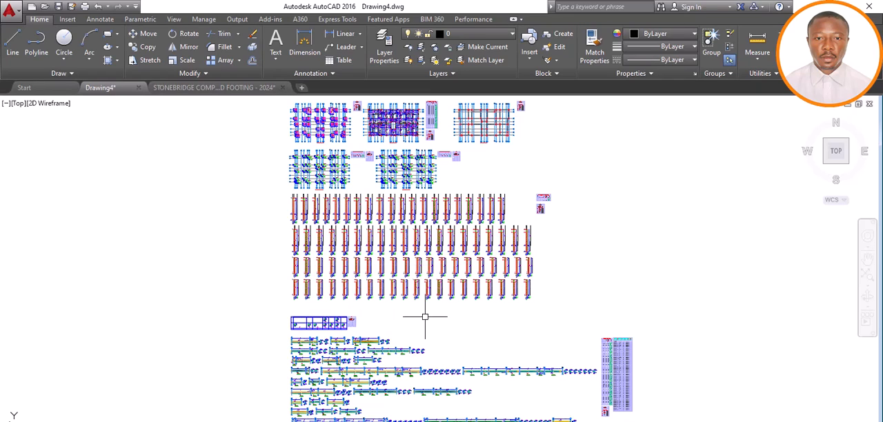
Switch back to Prota Structure and view the design-status model from a slightly different angle
click(421, 421)
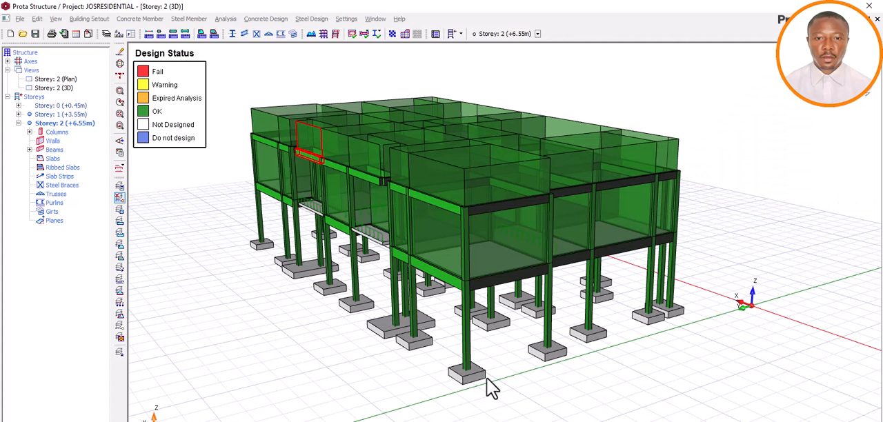
middle_drag(524, 387, 524, 384)
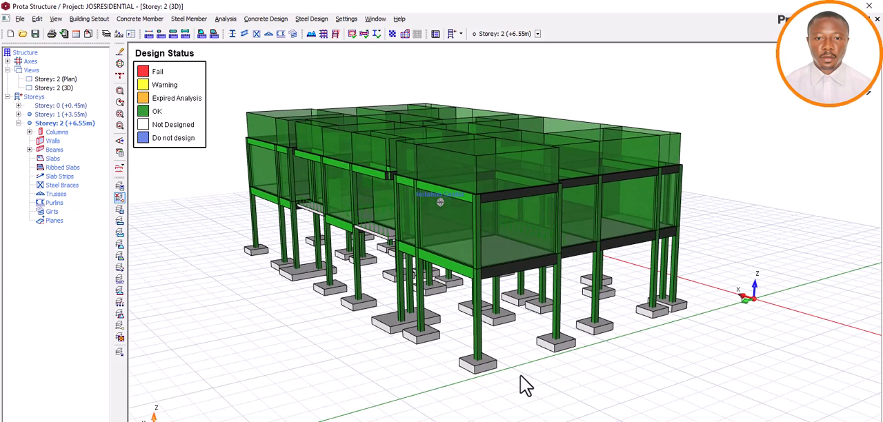
Switch from the Stonebridge detailing template catalogue to Prota Structure and orbit the design-status 3D model slightly
mouse_move(475, 373)
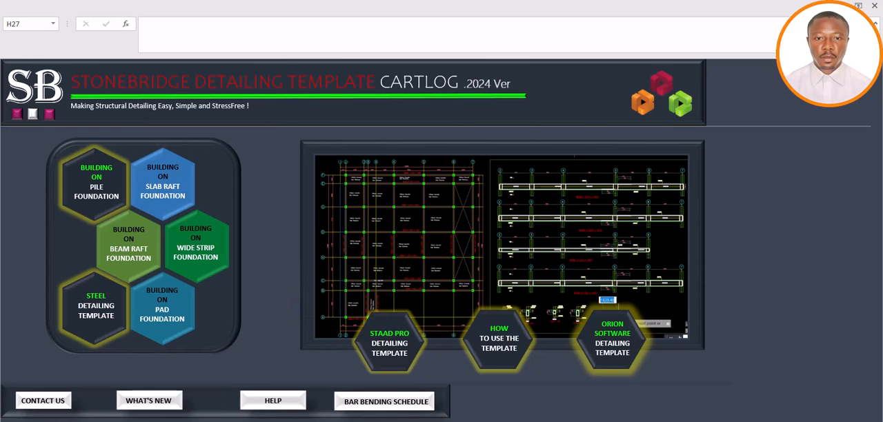
click(424, 421)
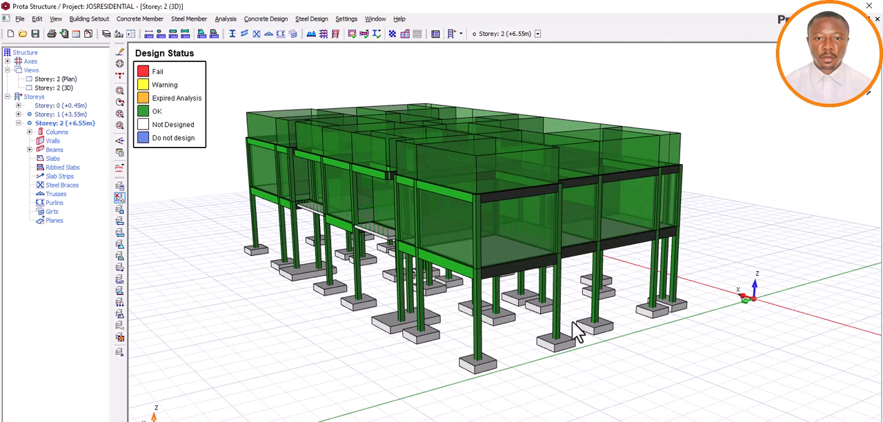
middle_drag(549, 316, 567, 317)
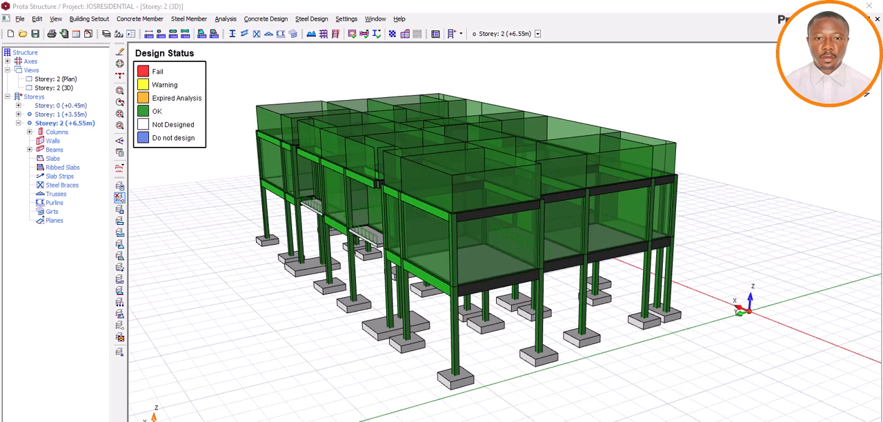
Switch to Drawing4 in AutoCAD and review the overall set of plans, column details and beam details
click(373, 413)
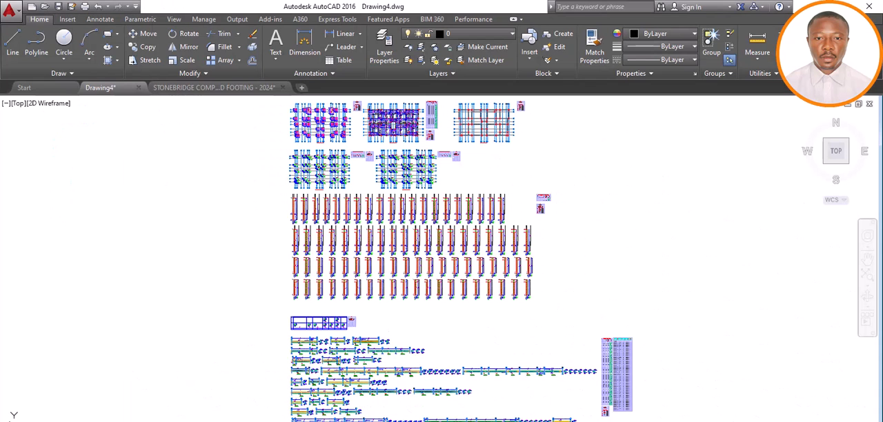
scroll(377, 238, up, 4)
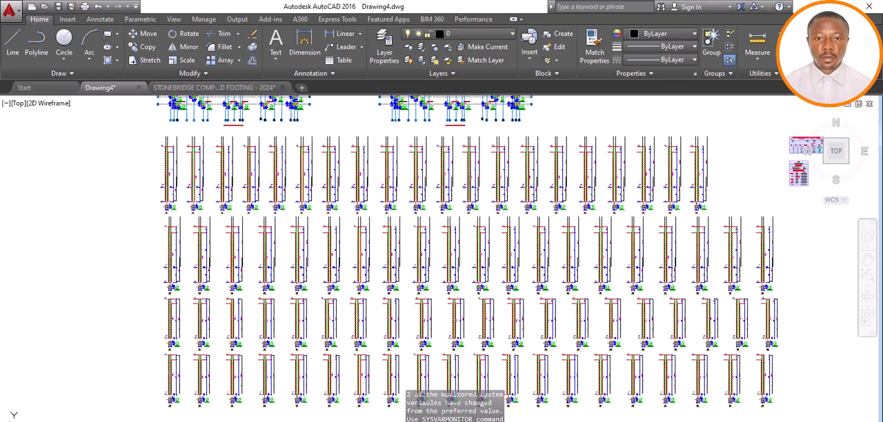
scroll(371, 230, down, 2)
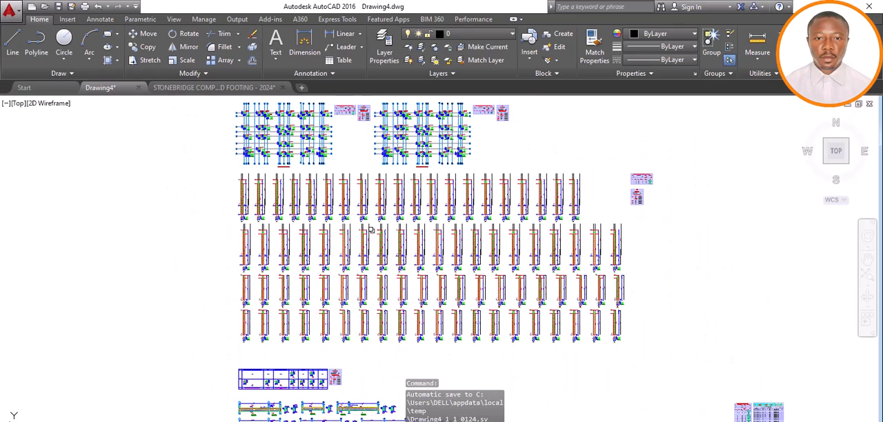
scroll(365, 253, down, 5)
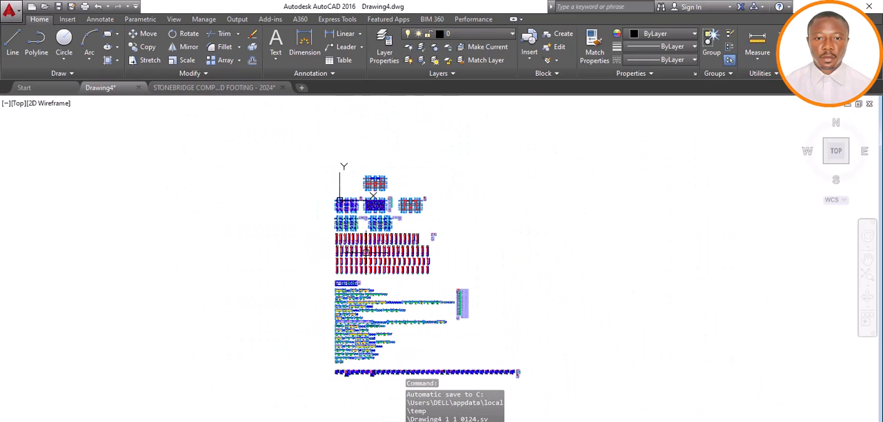
scroll(375, 204, up, 10)
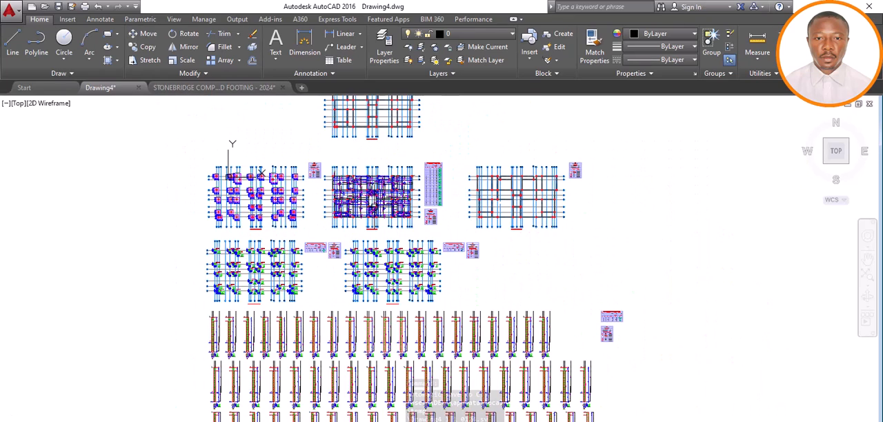
scroll(366, 200, up, 2)
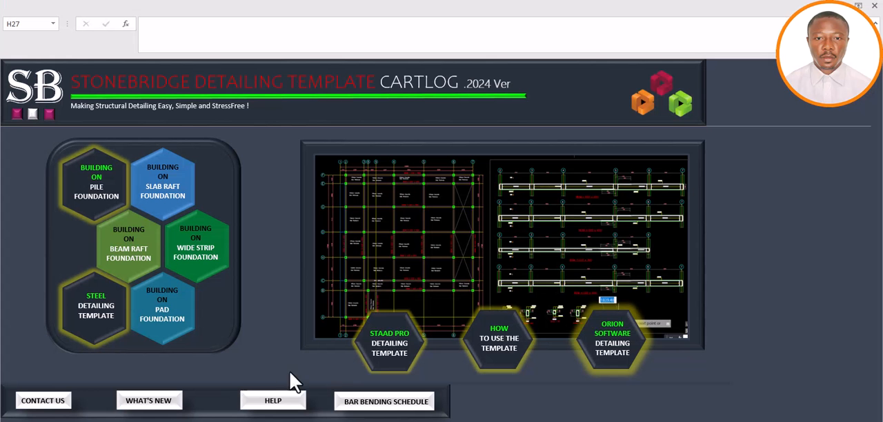
Open the pad foundation detailing template from the catalogue and inspect its foundation/ground floor layout and Section B
click(160, 317)
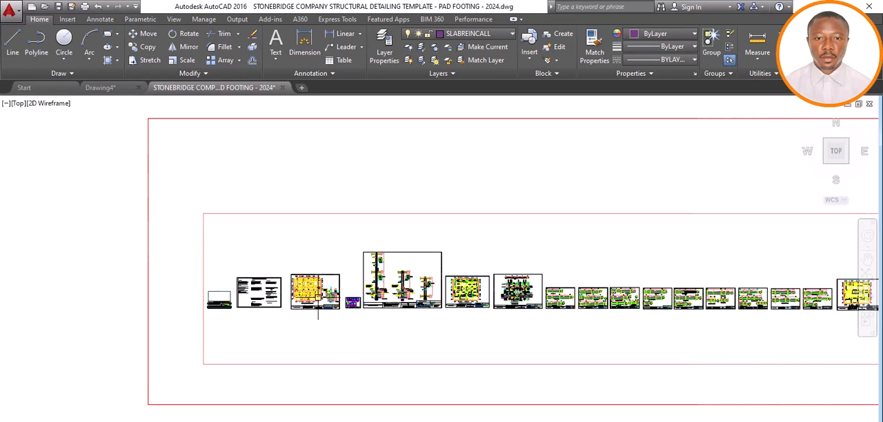
scroll(312, 300, up, 10)
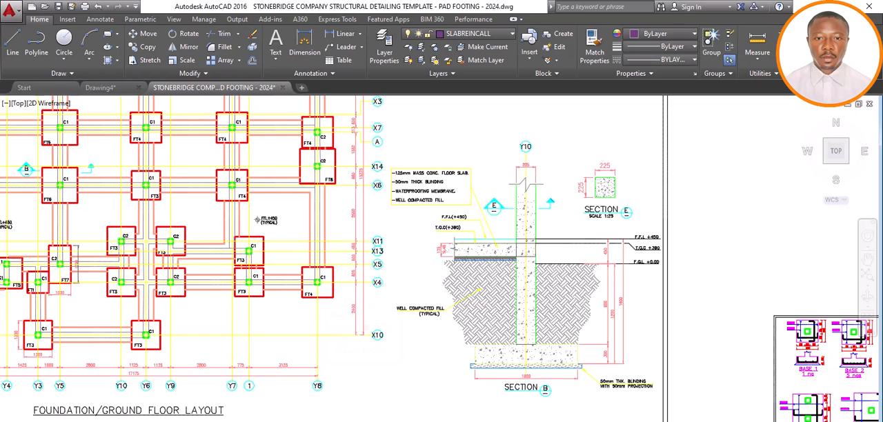
scroll(307, 310, down, 2)
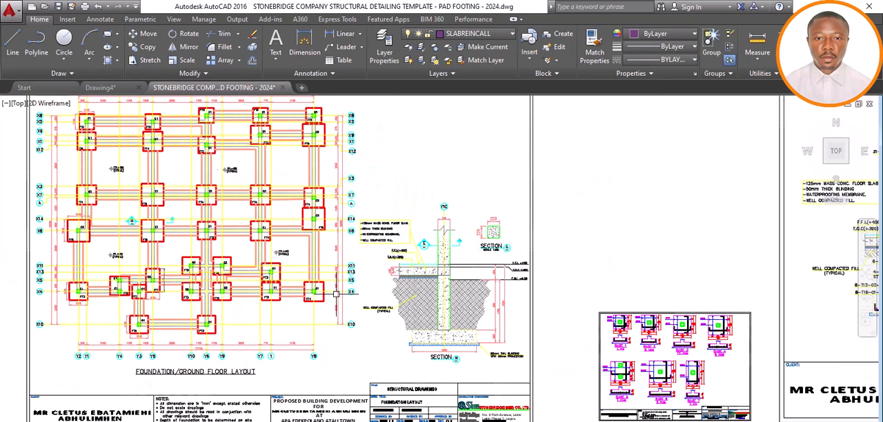
scroll(374, 292, down, 2)
scroll(390, 290, down, 2)
Inspect the template's pad base details, Base 1 to Base 7, and the neighbouring column detail sheet
scroll(512, 345, up, 2)
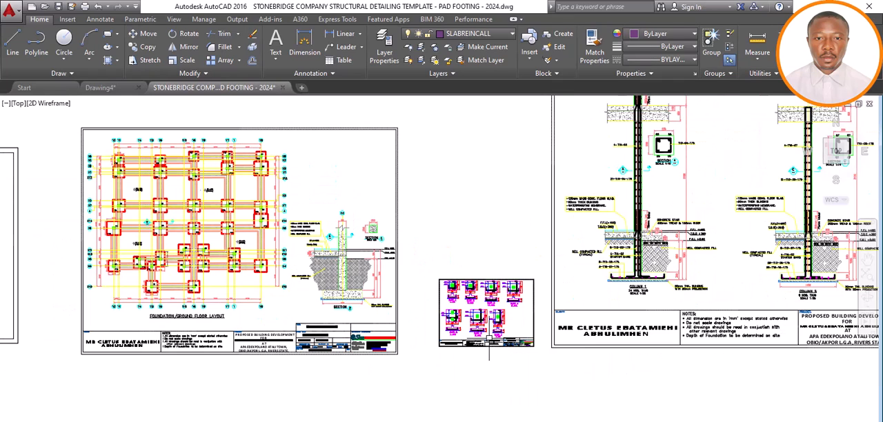
scroll(486, 333, up, 4)
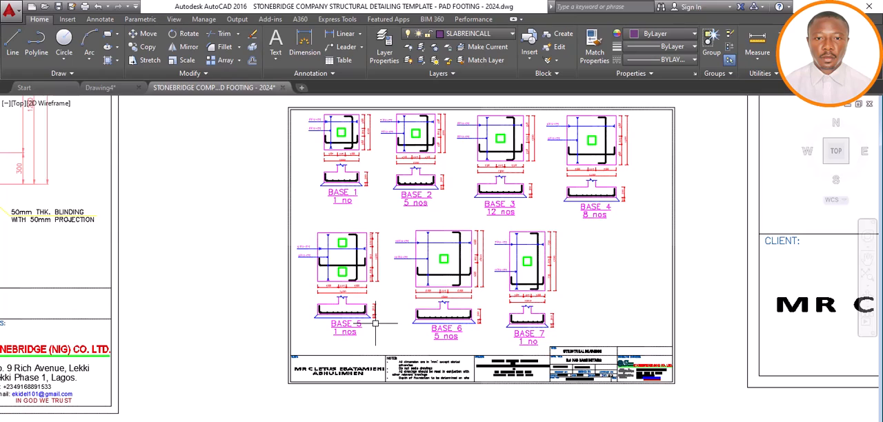
scroll(388, 321, down, 7)
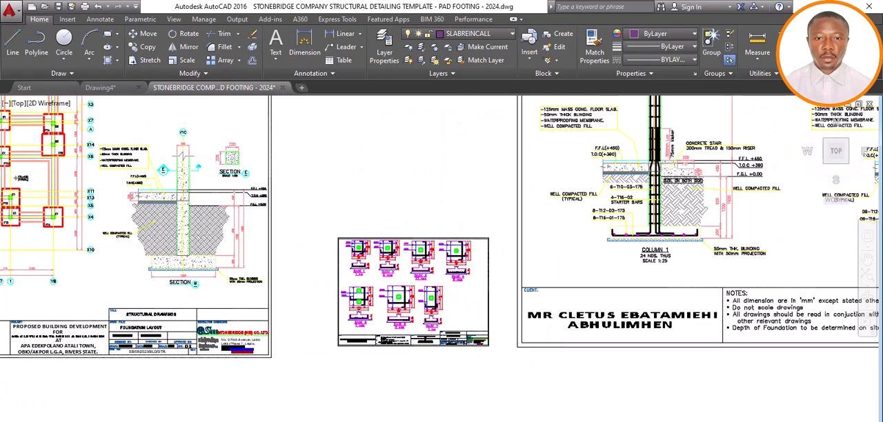
scroll(479, 314, up, 4)
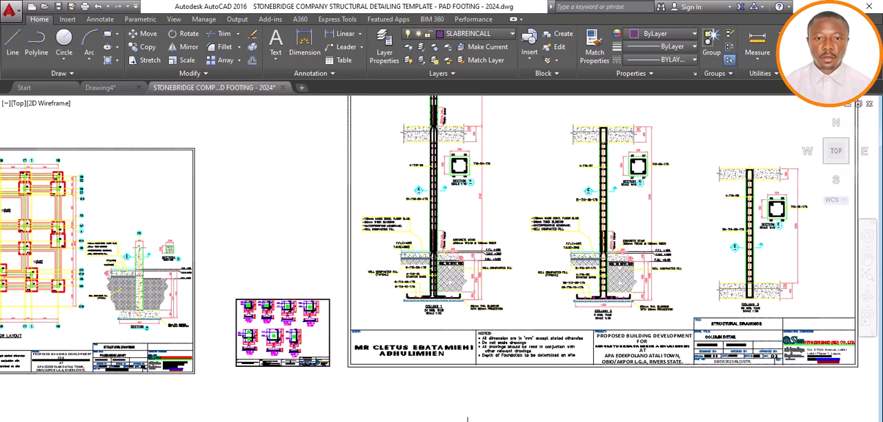
Switch to Drawing4 and examine its column elevations and sections for comparison with the template's column details
mouse_move(468, 419)
click(386, 410)
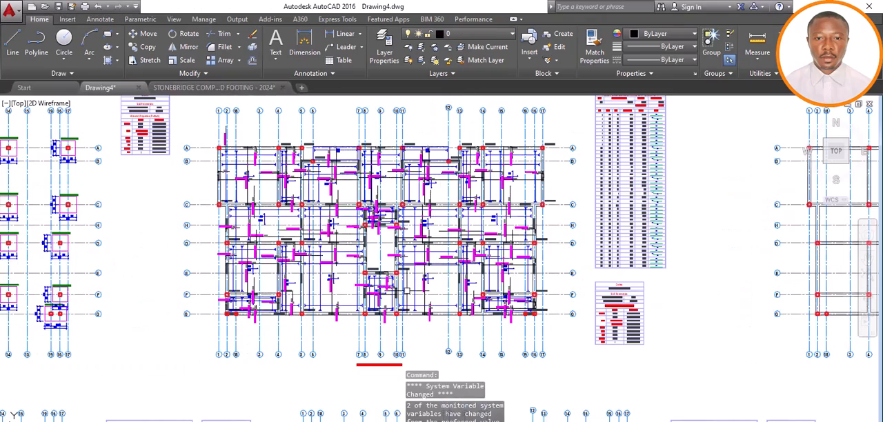
scroll(393, 303, down, 6)
scroll(349, 340, up, 4)
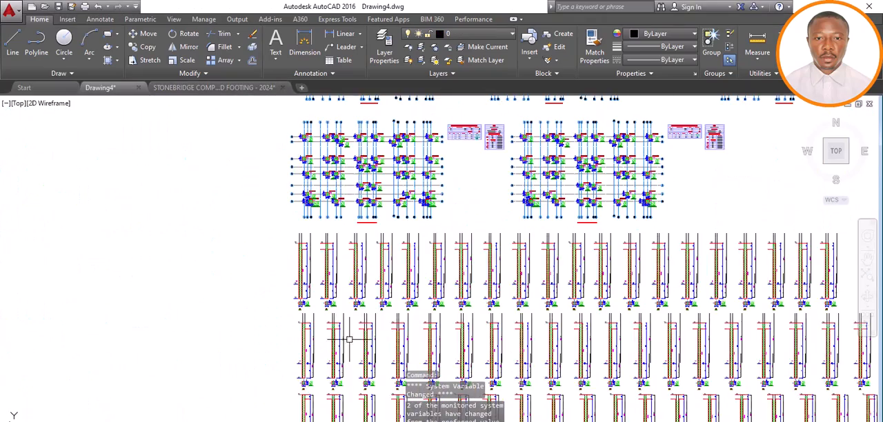
scroll(324, 313, up, 6)
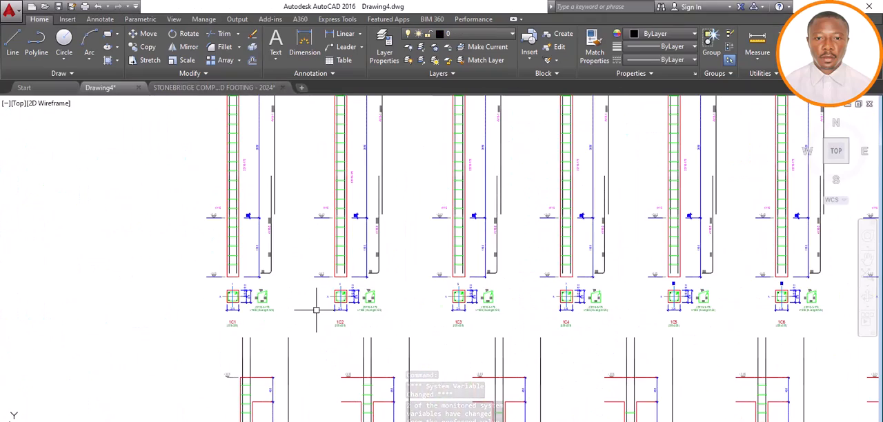
scroll(324, 310, down, 5)
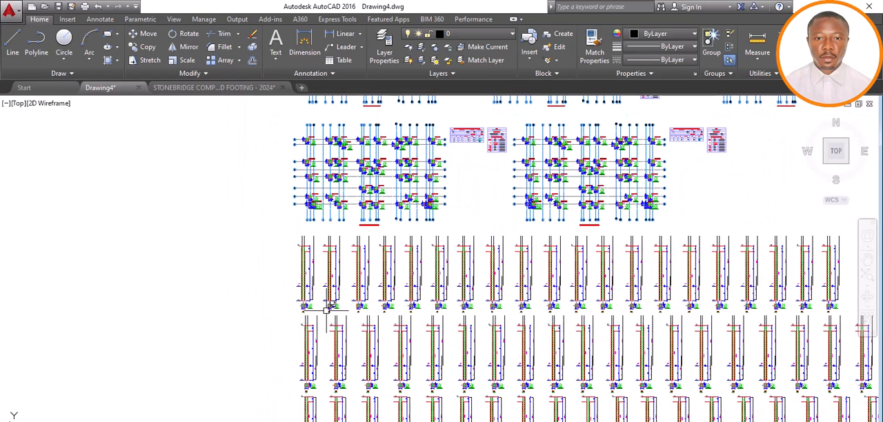
scroll(315, 296, up, 3)
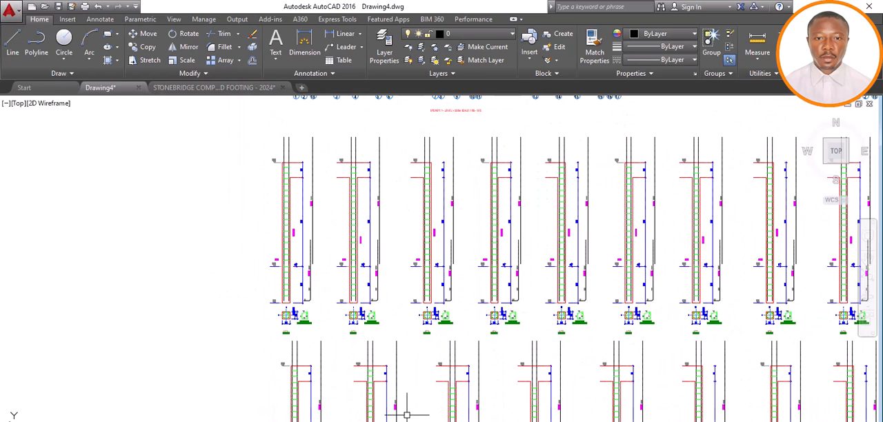
Return to the pad footing template and examine the beam sizes and slab thickness notes on the First Floor Beam and Column Layout
mouse_move(417, 419)
click(507, 407)
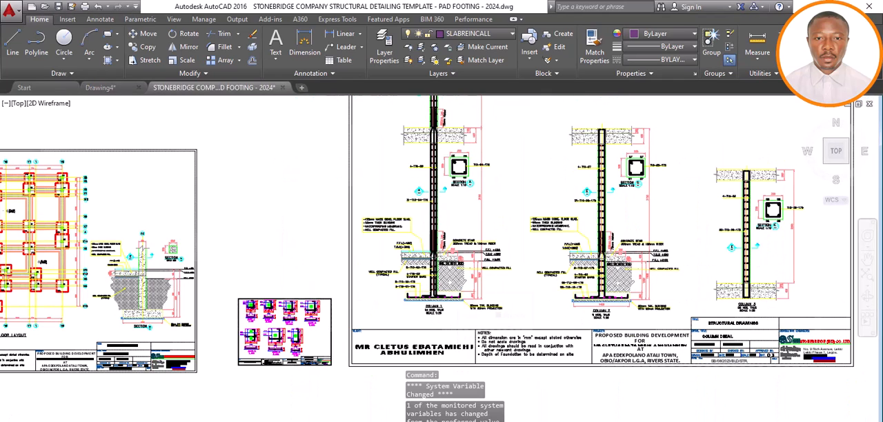
scroll(447, 284, down, 2)
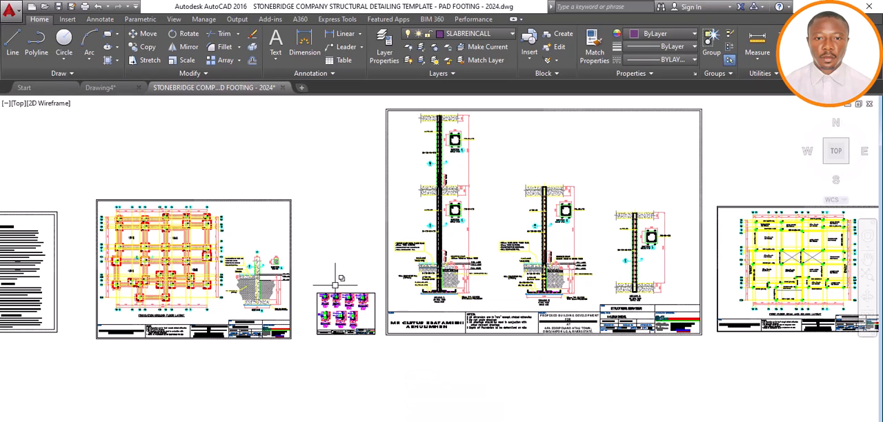
scroll(328, 286, down, 4)
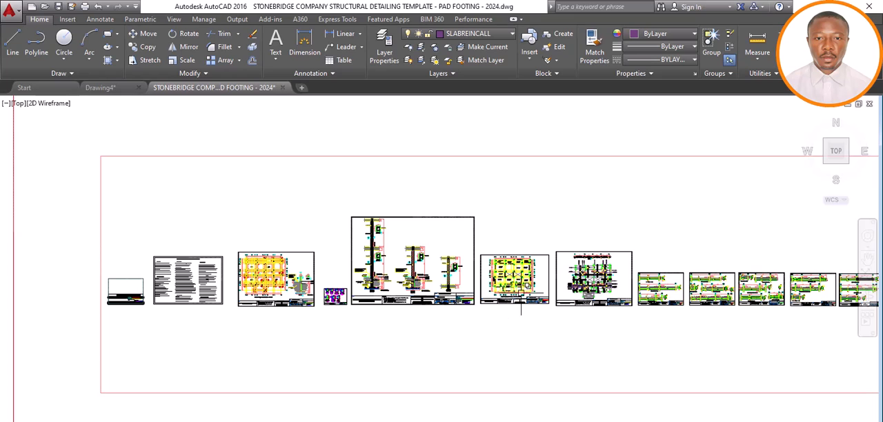
scroll(516, 276, up, 6)
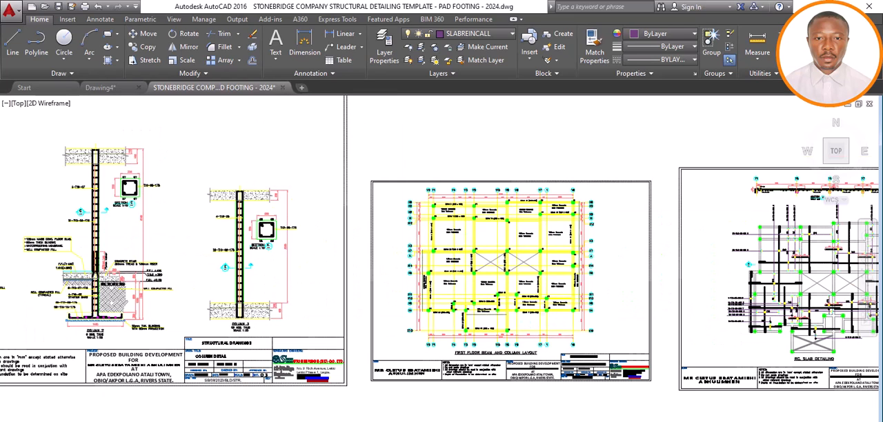
scroll(491, 279, up, 2)
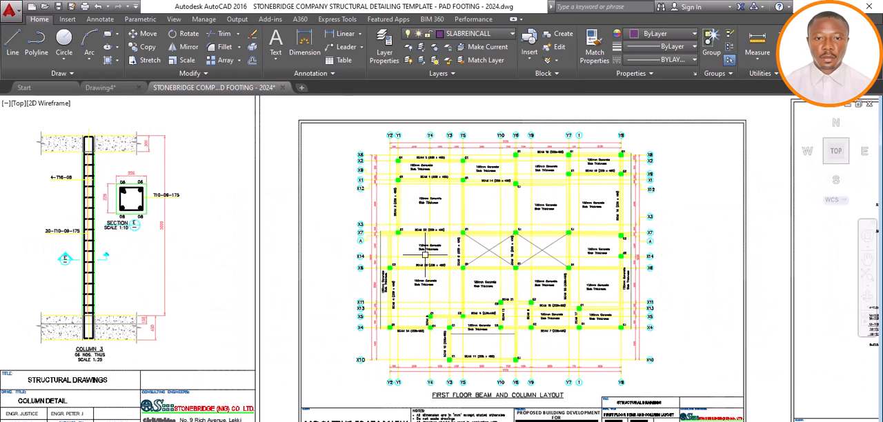
scroll(425, 255, up, 6)
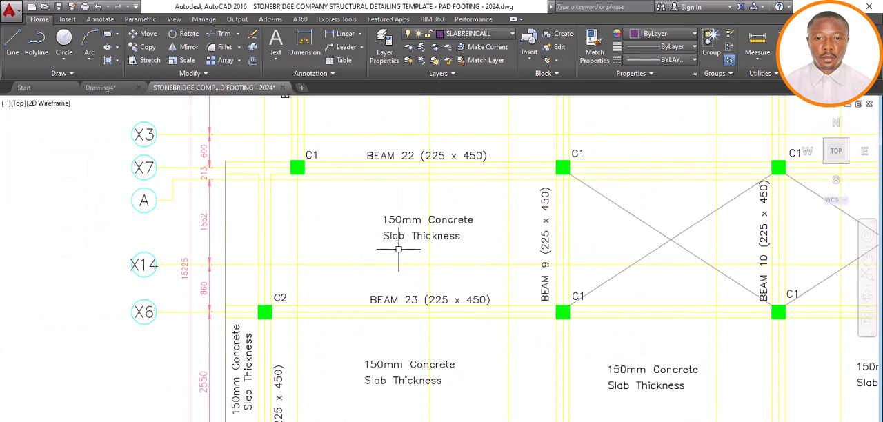
scroll(347, 218, down, 6)
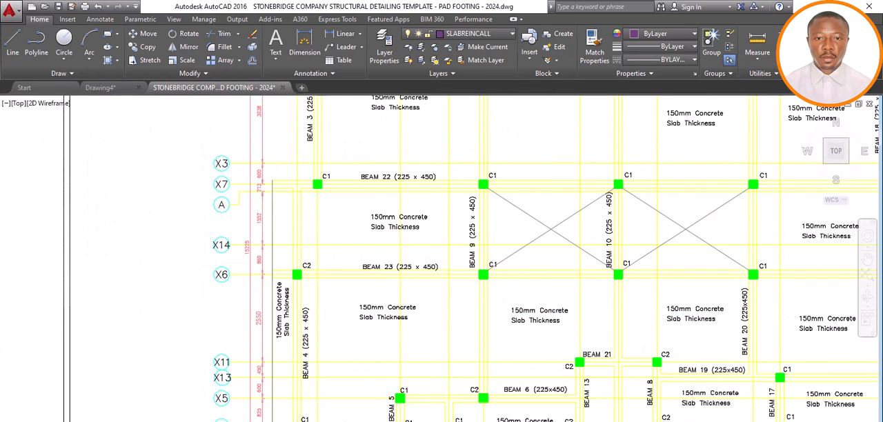
scroll(341, 244, down, 7)
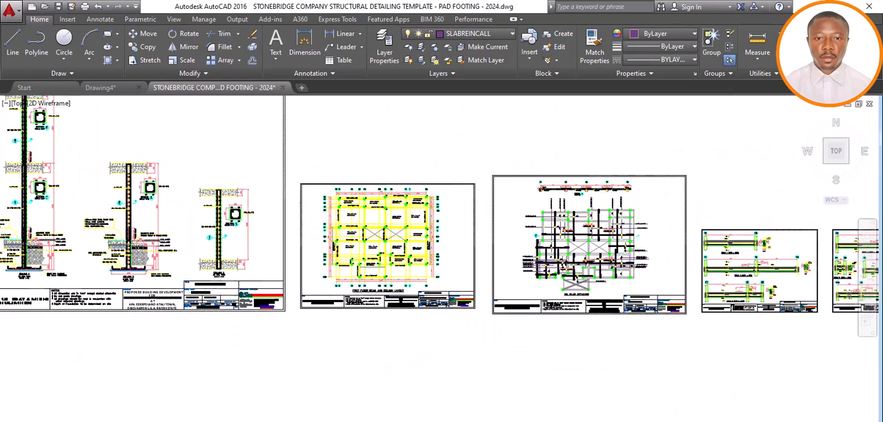
Inspect the reinforcement bars and bar labels on the template's RC Slab Detailing sheet
scroll(451, 251, up, 4)
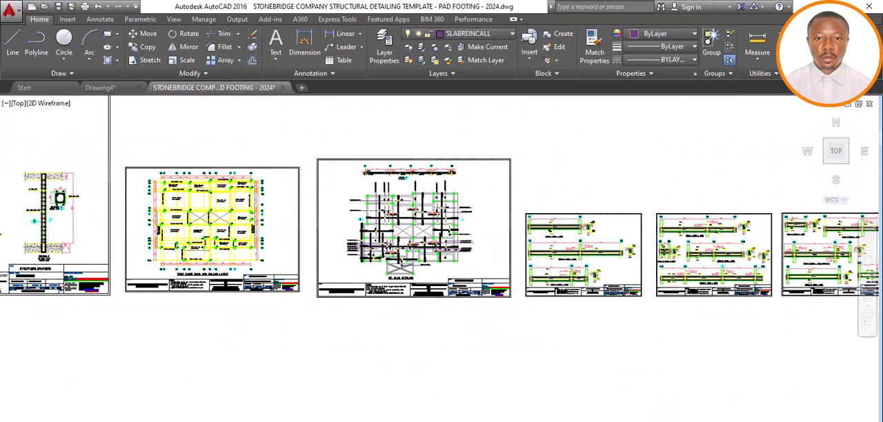
scroll(388, 218, up, 2)
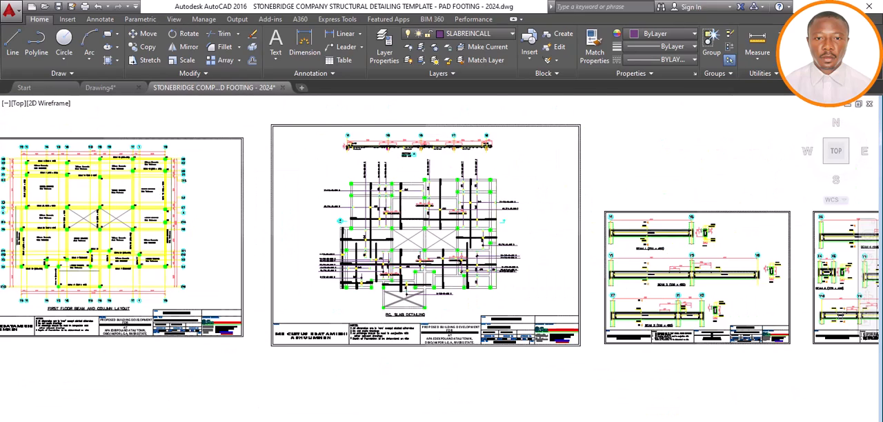
scroll(389, 218, up, 3)
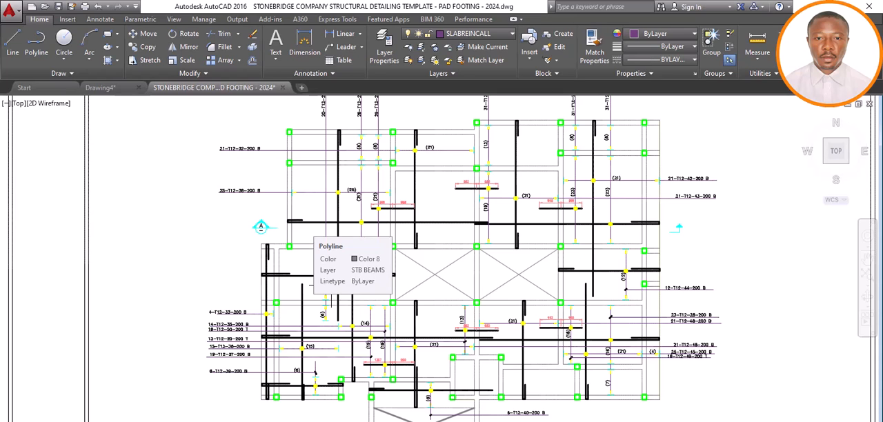
Switch to Drawing4 and inspect its slab reinforcement plan for comparison with the template's slab detailing
click(446, 421)
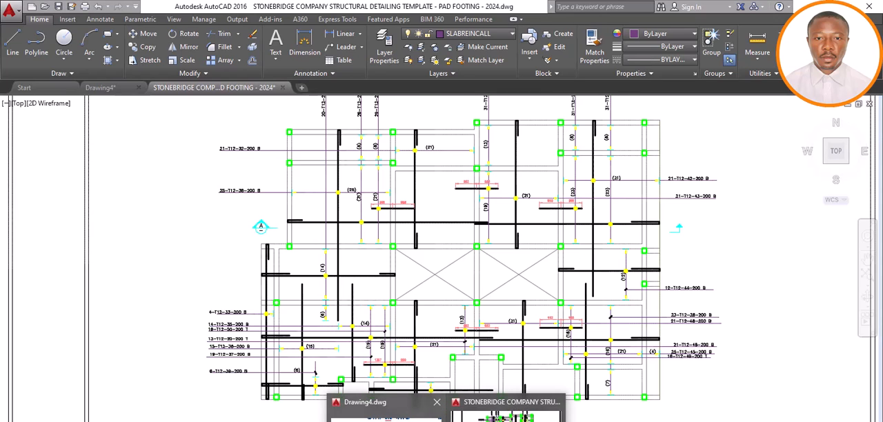
click(399, 419)
scroll(351, 174, down, 10)
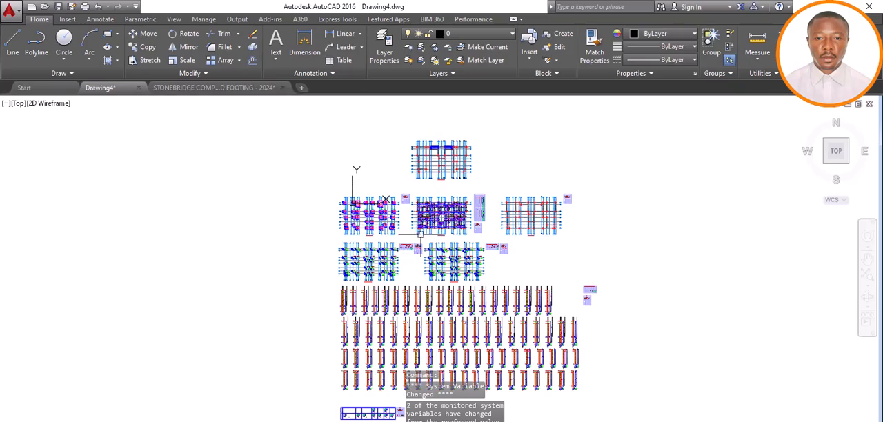
scroll(446, 179, up, 6)
scroll(446, 180, down, 3)
scroll(420, 207, up, 6)
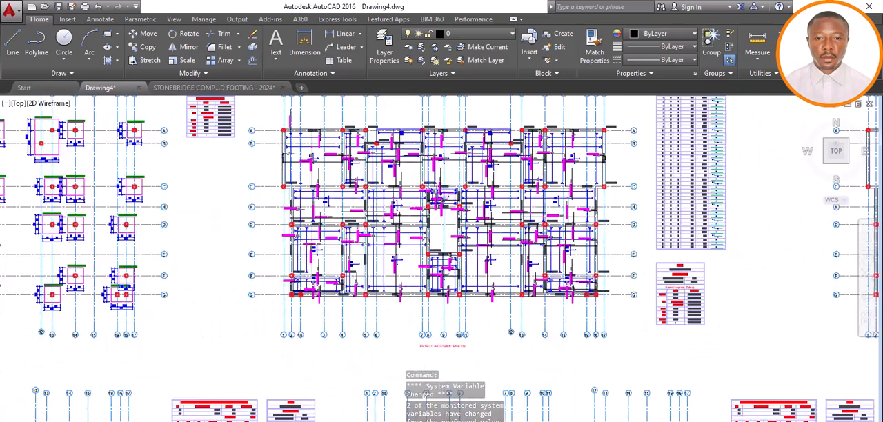
Look over Drawing4's slab reinforcement plan together with the neighbouring footing plan, beam layout and schedules
scroll(412, 225, down, 3)
scroll(415, 238, up, 8)
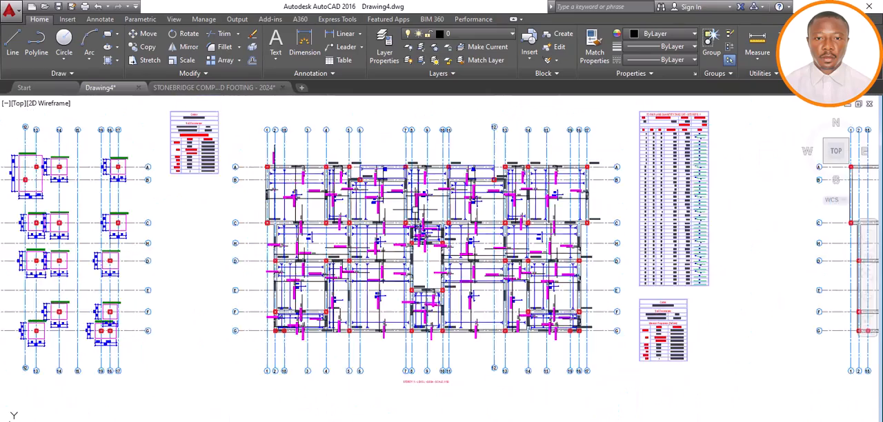
scroll(415, 238, down, 5)
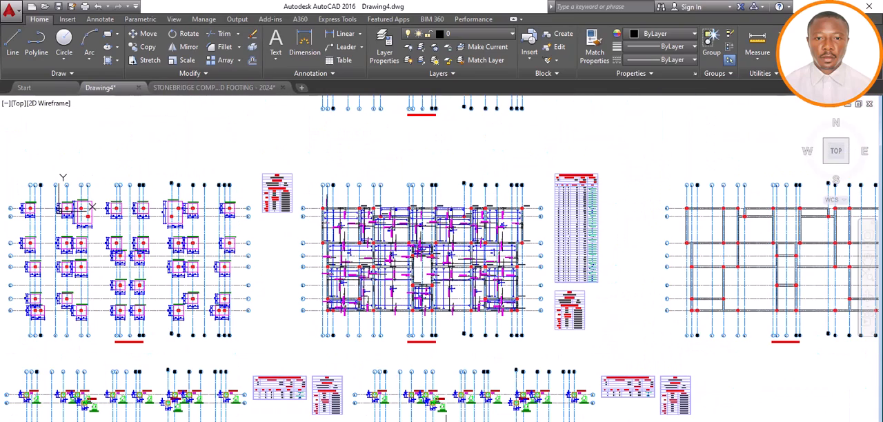
scroll(425, 265, down, 3)
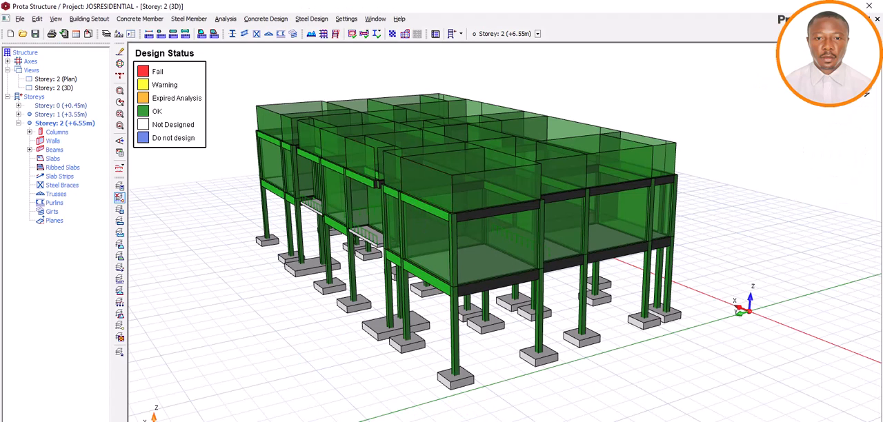
Switch to the pad footing template in AutoCAD and examine the bar labels and section on its RC Slab Detailing sheet
mouse_move(447, 421)
click(504, 418)
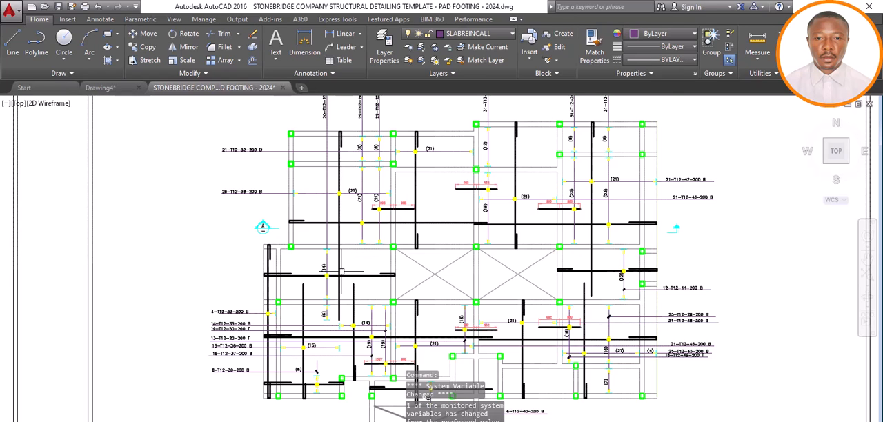
scroll(340, 268, down, 2)
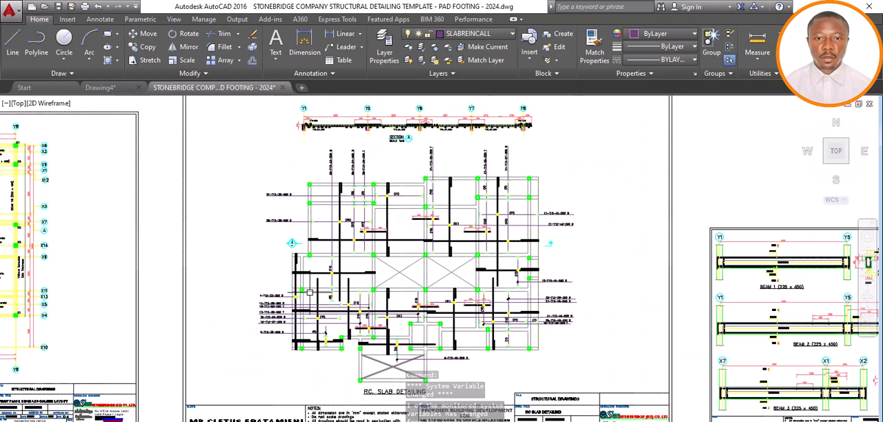
scroll(295, 304, up, 4)
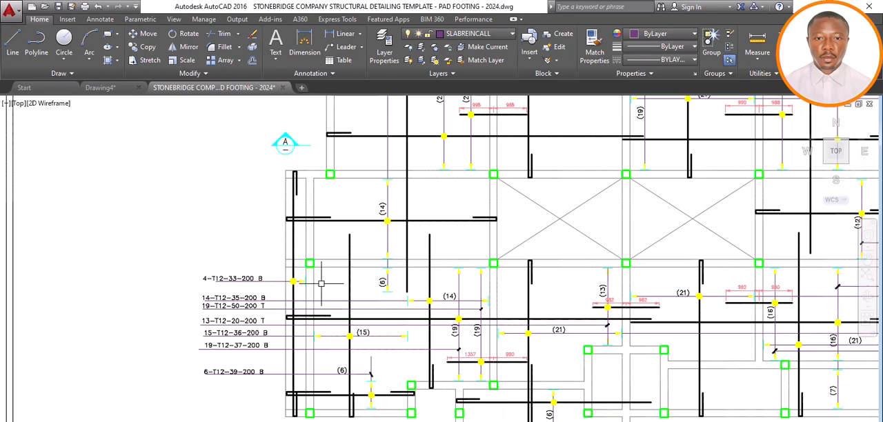
scroll(320, 282, down, 2)
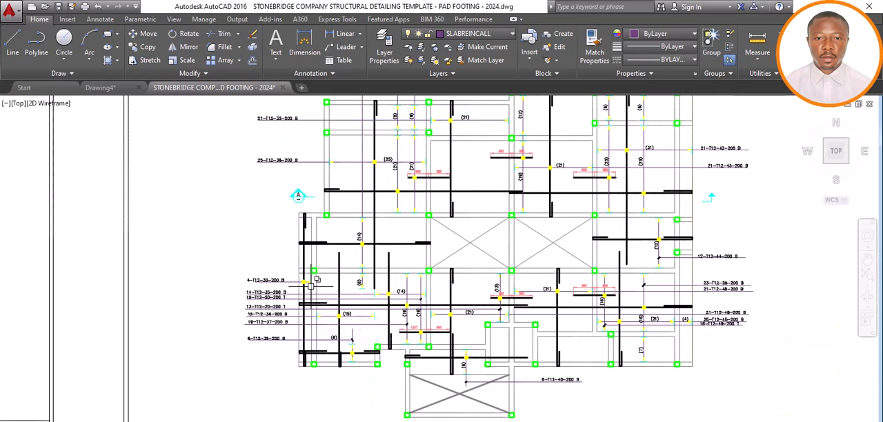
scroll(311, 286, down, 6)
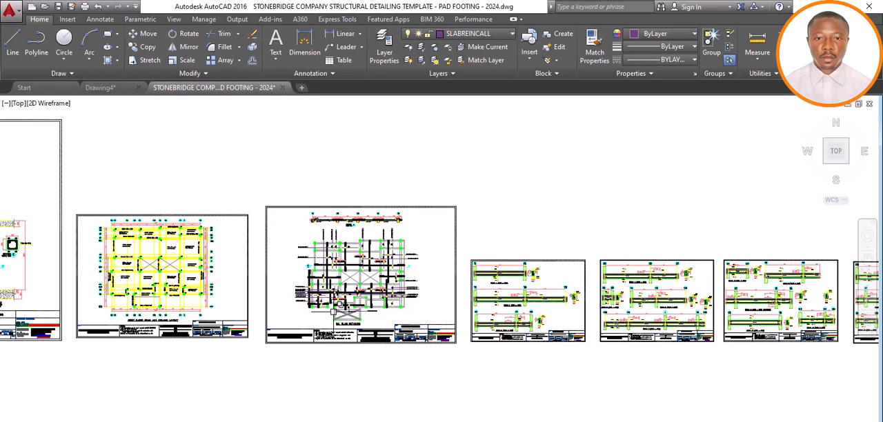
Inspect the longitudinal bars, stirrups and dimensions of Beam 1 and Beam 2 (225 x 450) on the template's first beam sheet
scroll(513, 304, up, 1)
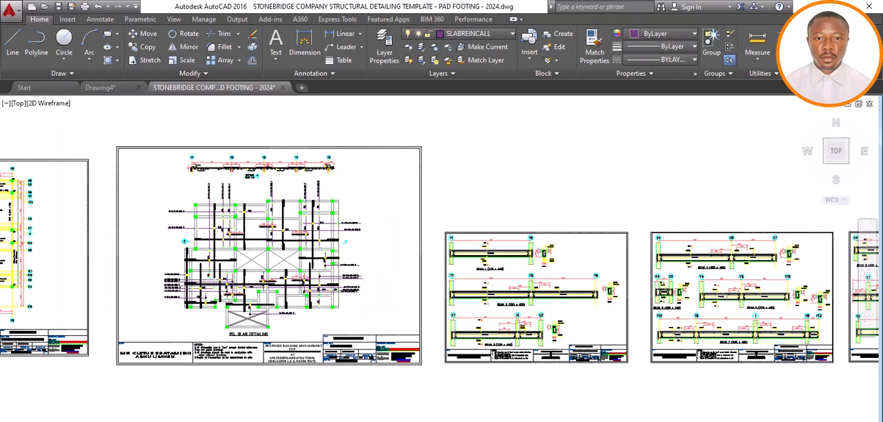
scroll(512, 286, up, 2)
scroll(477, 293, up, 2)
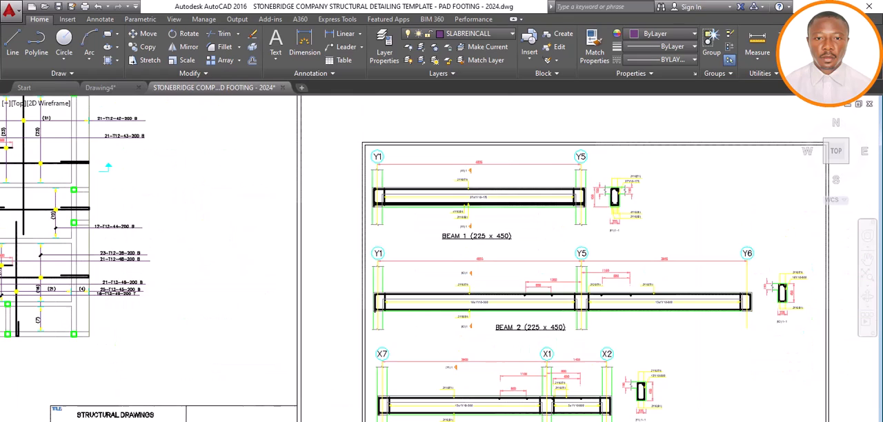
scroll(440, 294, up, 4)
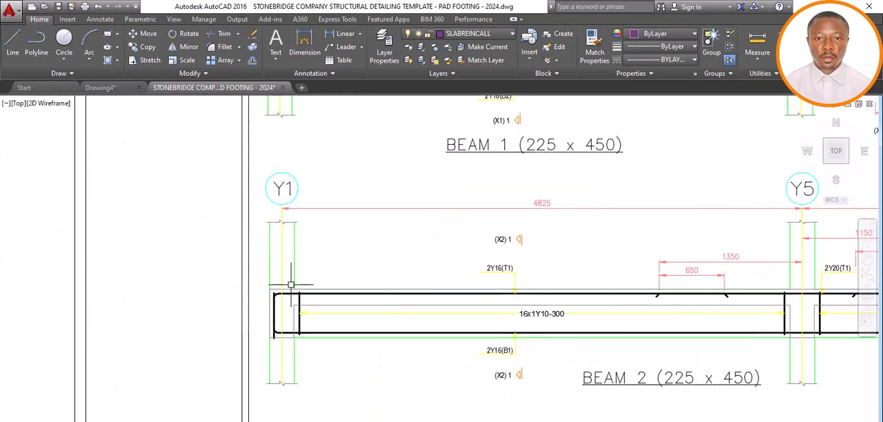
scroll(291, 280, down, 2)
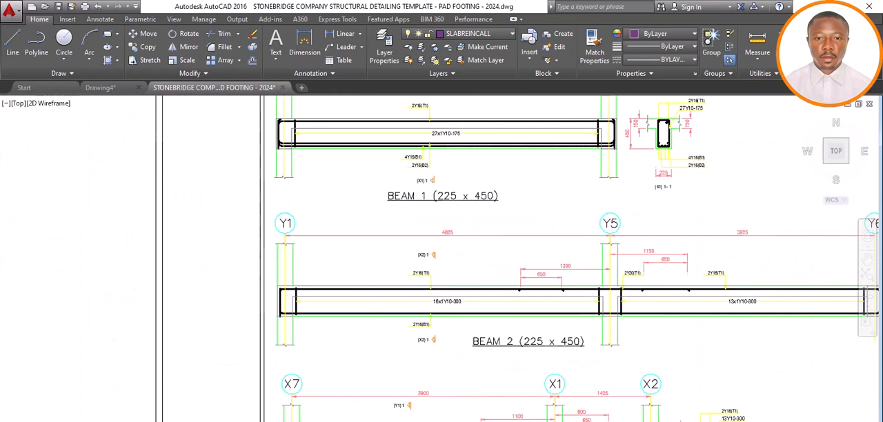
scroll(289, 282, down, 8)
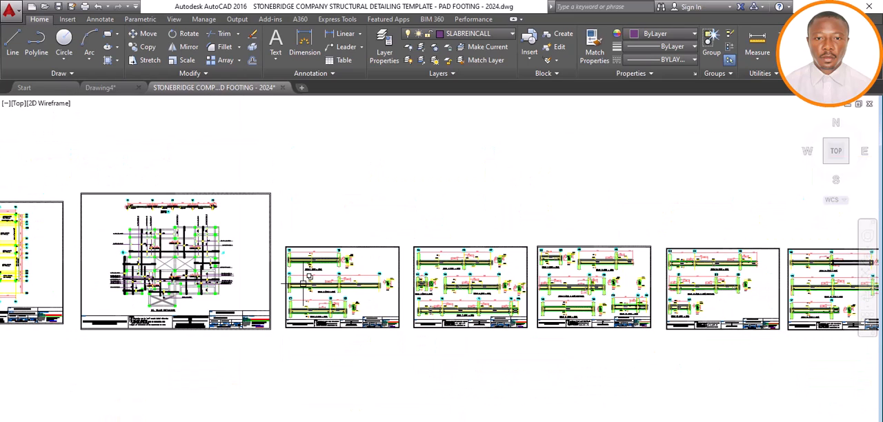
Compare the Beam 1 to Beam 3 sheet with the adjacent beam detail sheets in the template, including their cross-sections
scroll(343, 280, up, 4)
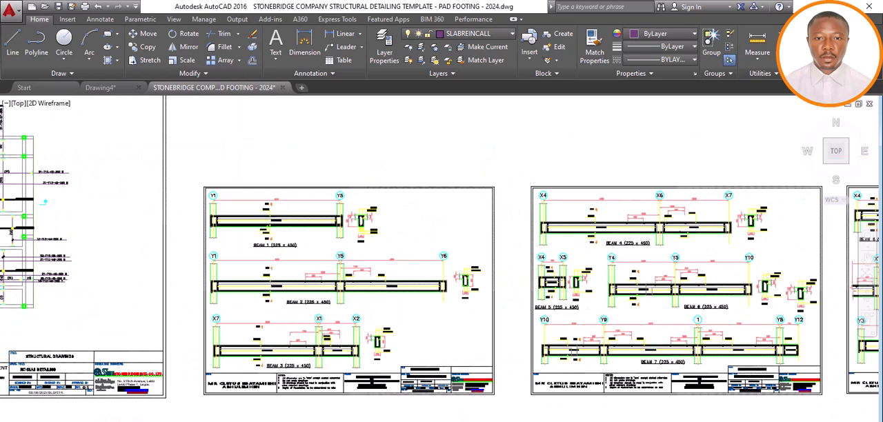
scroll(362, 270, up, 2)
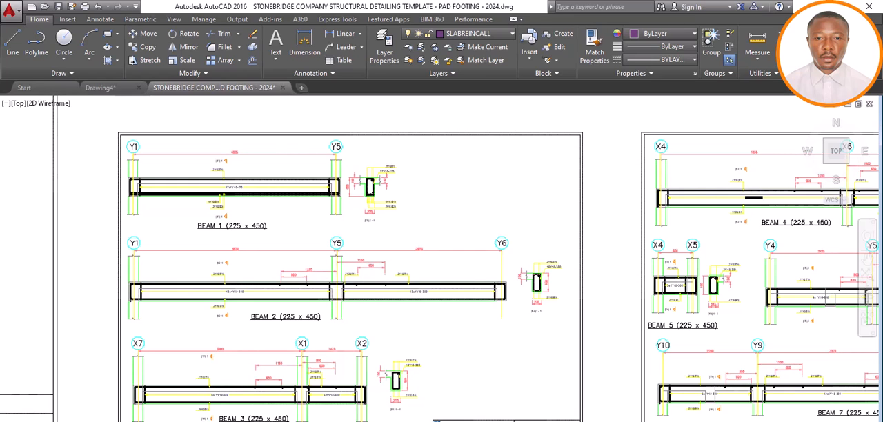
scroll(362, 270, down, 8)
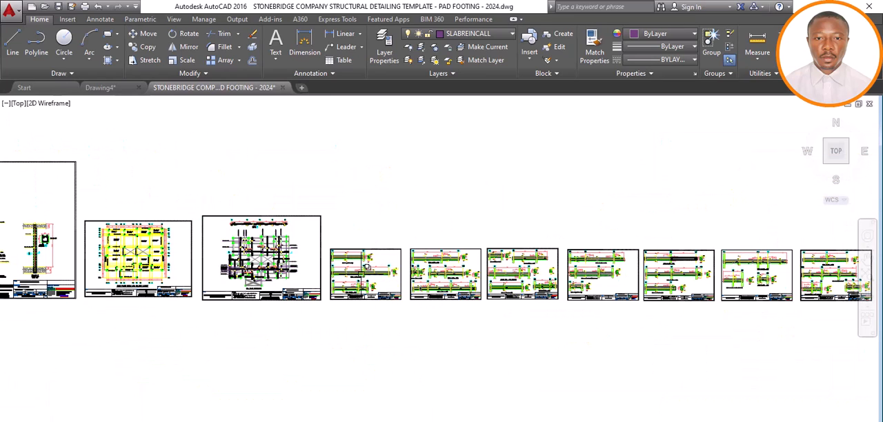
scroll(367, 267, up, 6)
scroll(361, 277, up, 2)
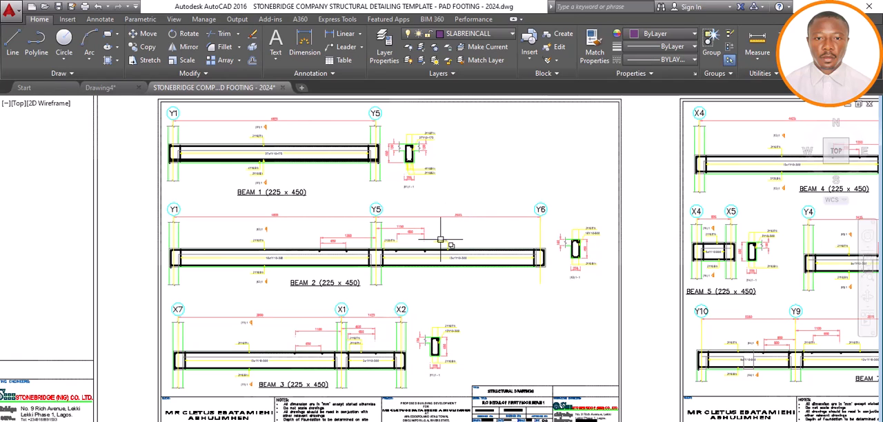
Review the arrangement of the template's complete row of structural sheets inside the red frame
scroll(436, 269, down, 6)
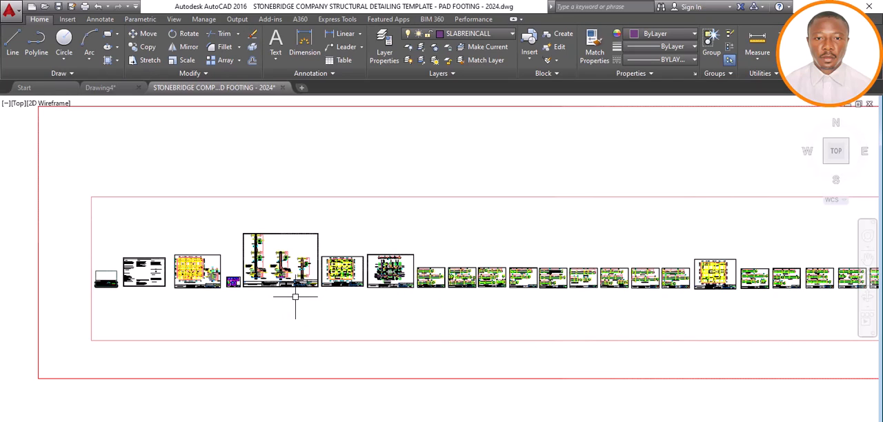
scroll(296, 297, down, 4)
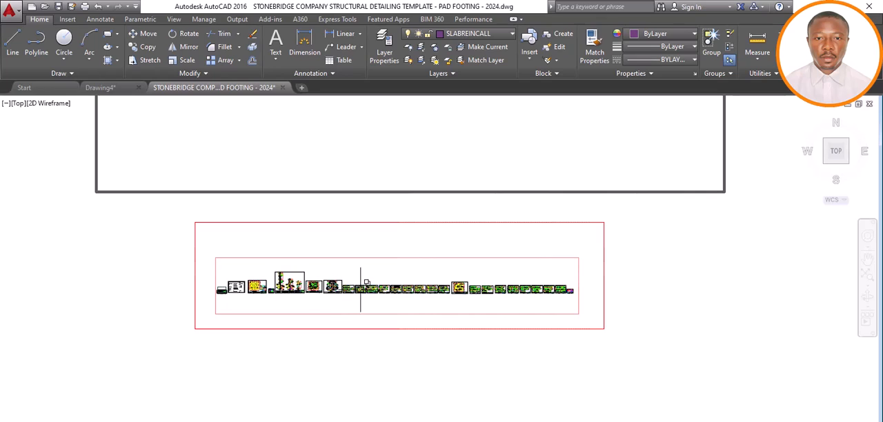
scroll(398, 290, up, 2)
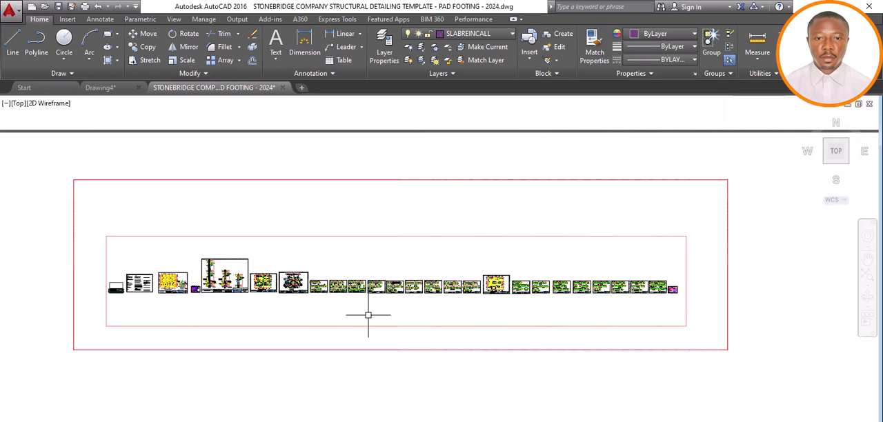
scroll(368, 315, down, 2)
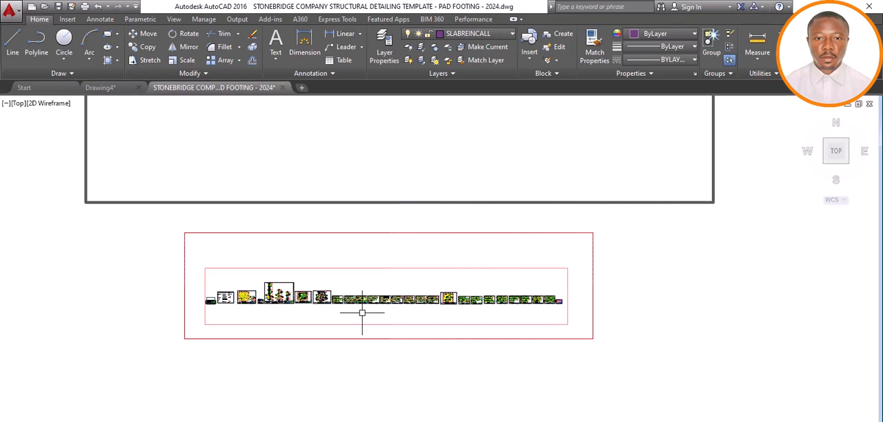
Switch to Drawing4 and examine its uppermost floor layout and the slab reinforcement plan below it
key(ctrl+Tab)
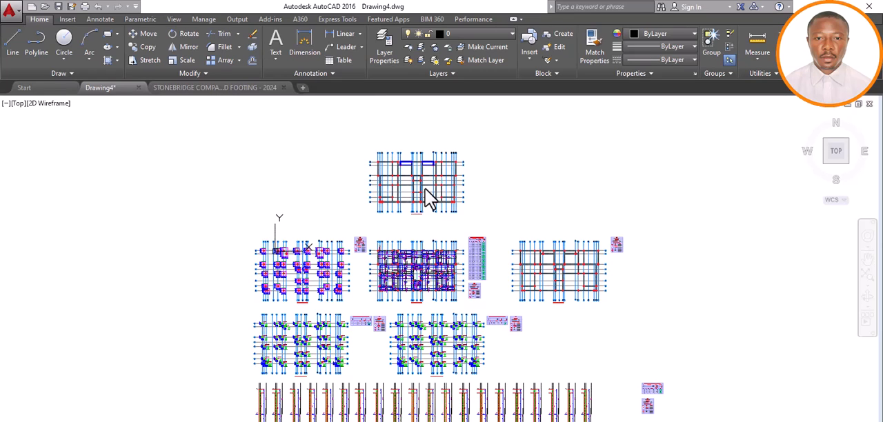
scroll(426, 190, up, 4)
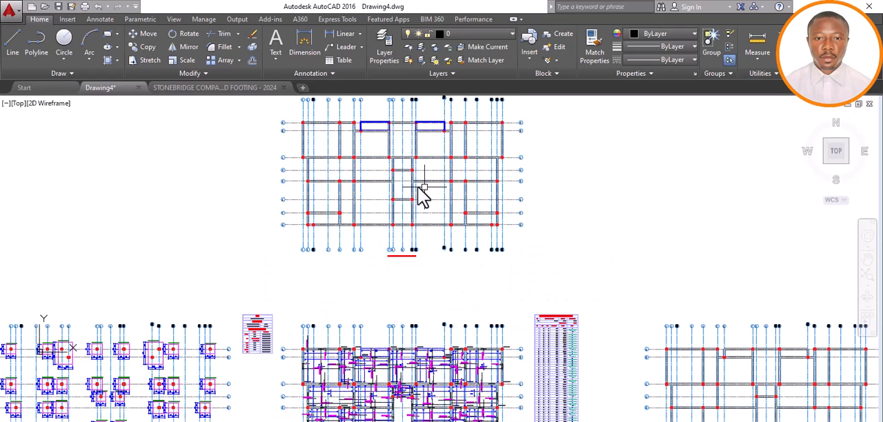
scroll(400, 321, down, 7)
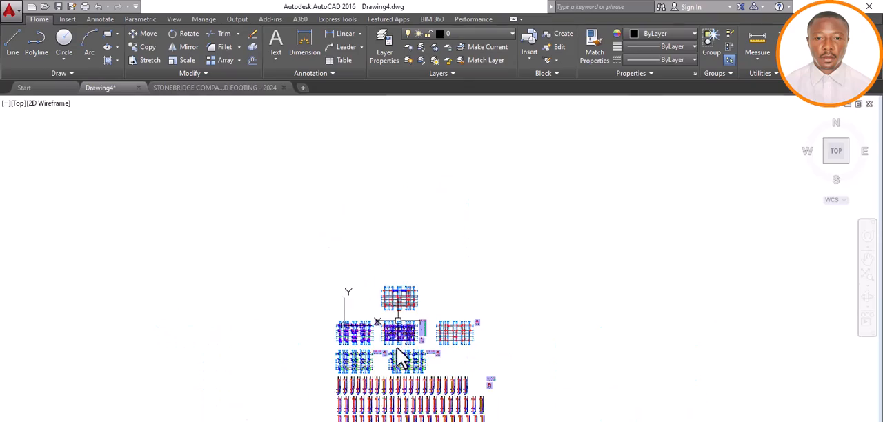
scroll(407, 314, up, 5)
scroll(407, 314, up, 6)
scroll(392, 299, up, 1)
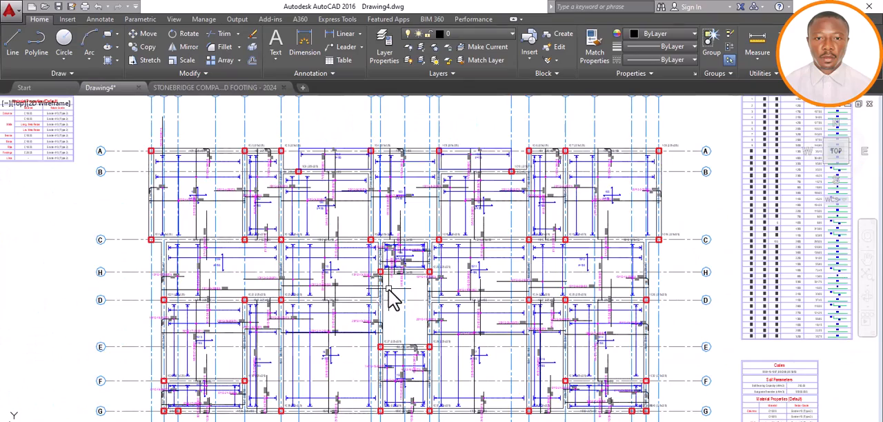
scroll(391, 298, down, 6)
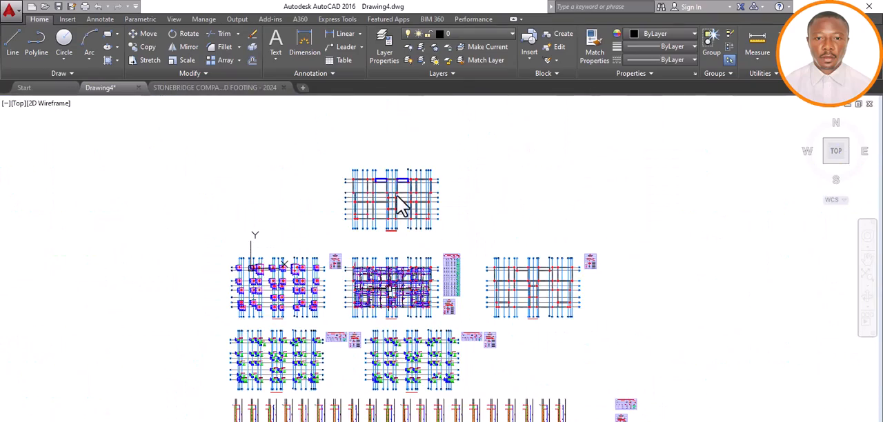
Compare Drawing4's uppermost beam and column layout with its slab reinforcement plan, checking gridlines and slab bars
scroll(401, 204, up, 3)
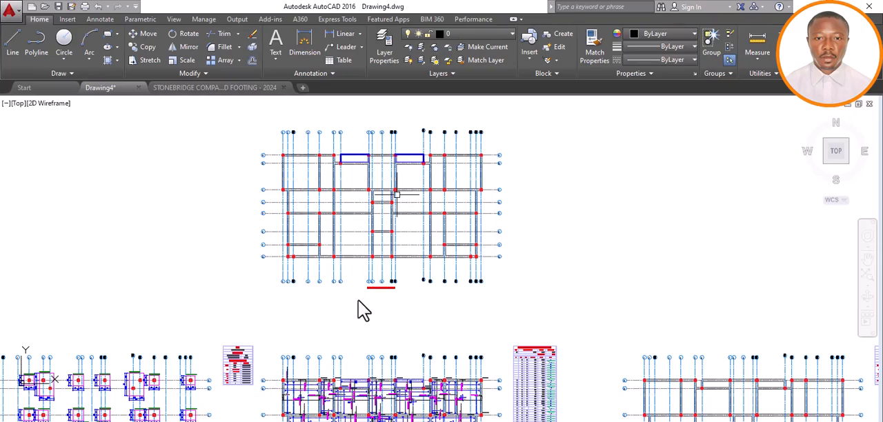
scroll(357, 308, down, 5)
scroll(360, 313, up, 6)
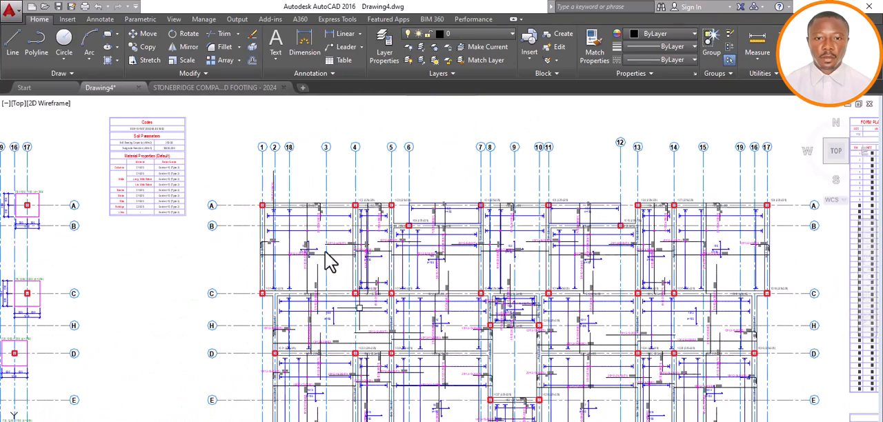
scroll(329, 255, up, 3)
scroll(338, 252, down, 7)
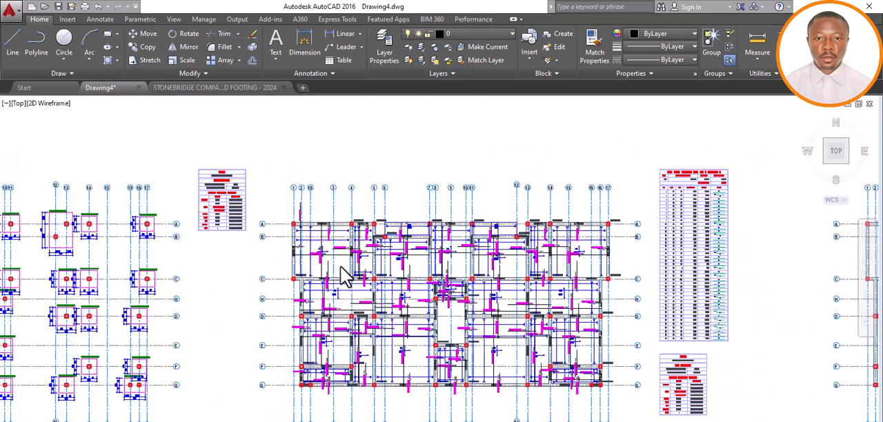
scroll(370, 197, up, 8)
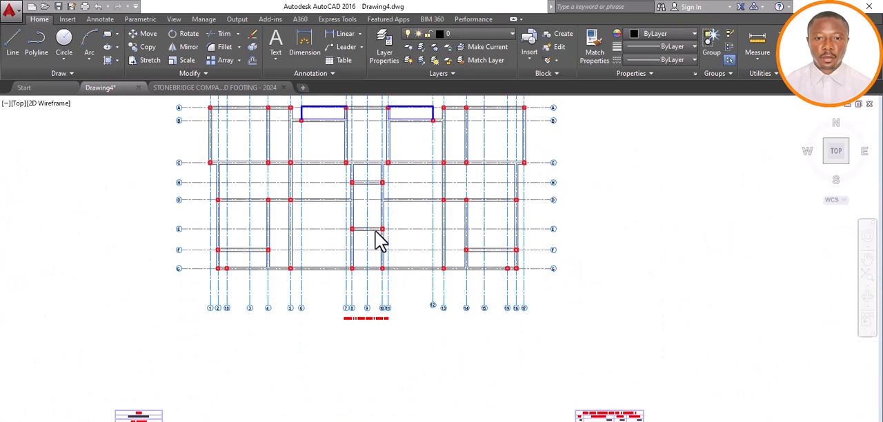
scroll(378, 240, down, 6)
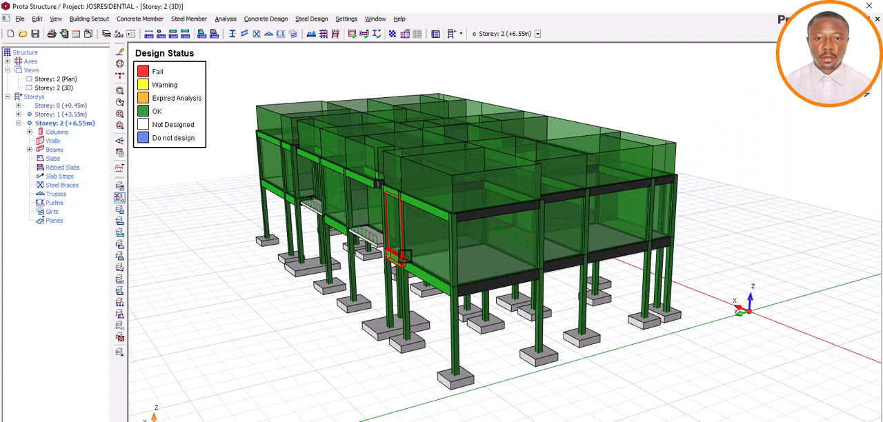
Switch from Prota Structure to the pad footing template in AutoCAD and look over its beam detail sheets and second floor layout sheet
click(448, 421)
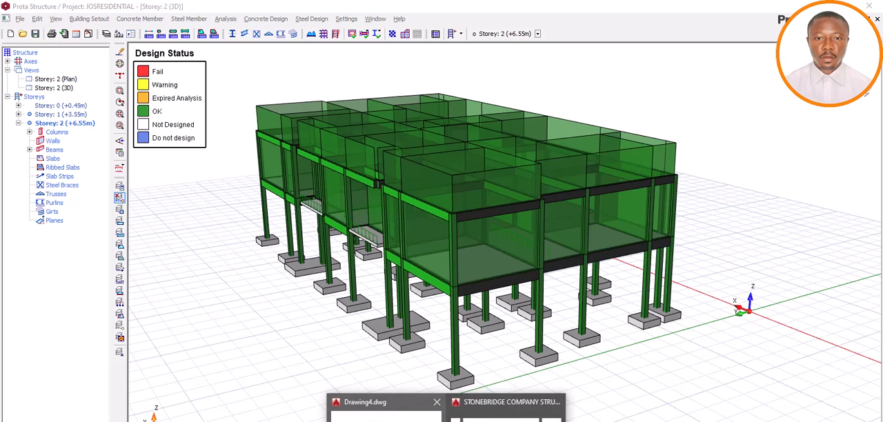
click(403, 419)
mouse_move(448, 421)
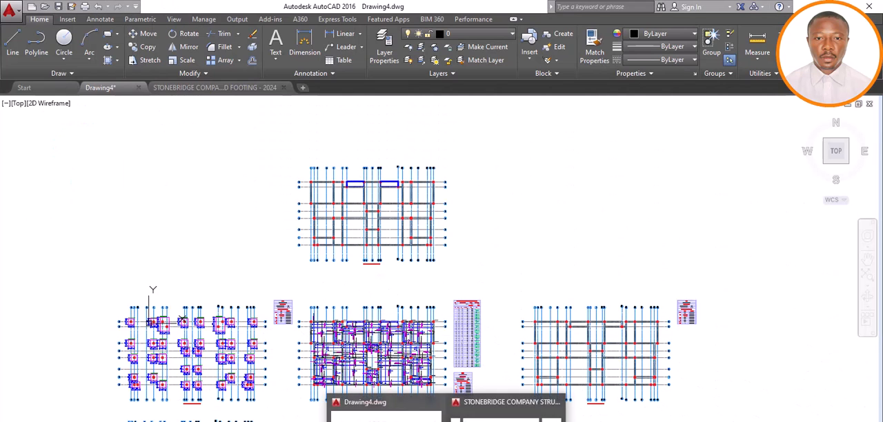
click(493, 411)
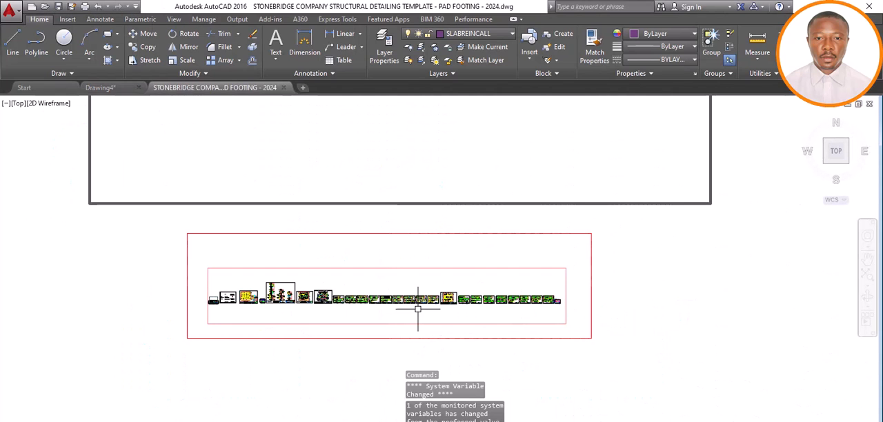
scroll(437, 303, up, 8)
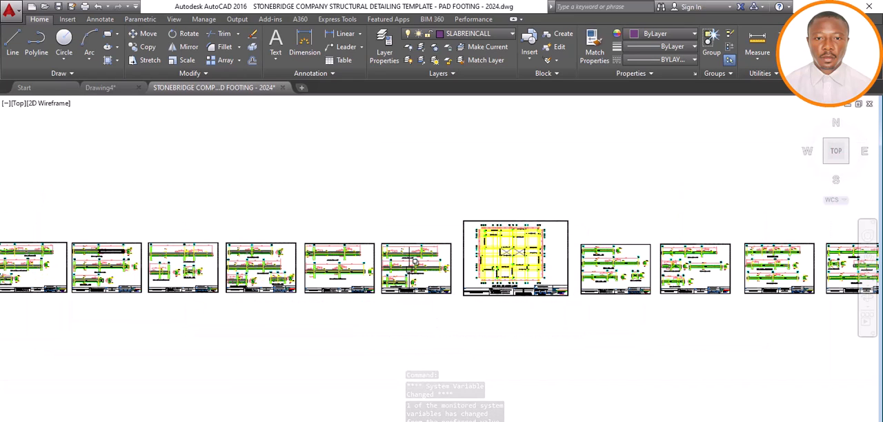
Examine the beam labels, column positions and gridlines on the template's beam and column layout sheet
scroll(413, 268, up, 2)
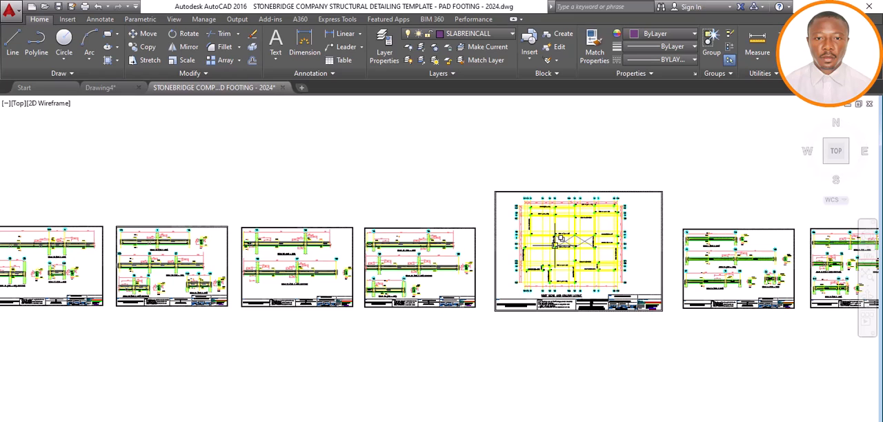
scroll(555, 240, up, 6)
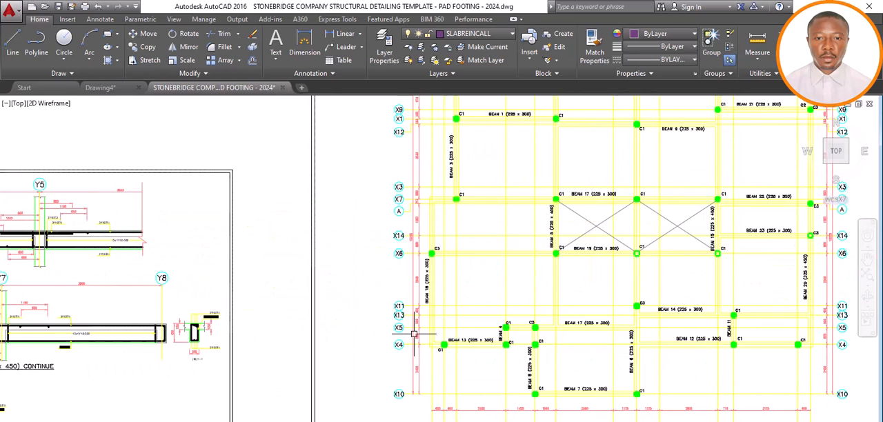
scroll(417, 295, down, 6)
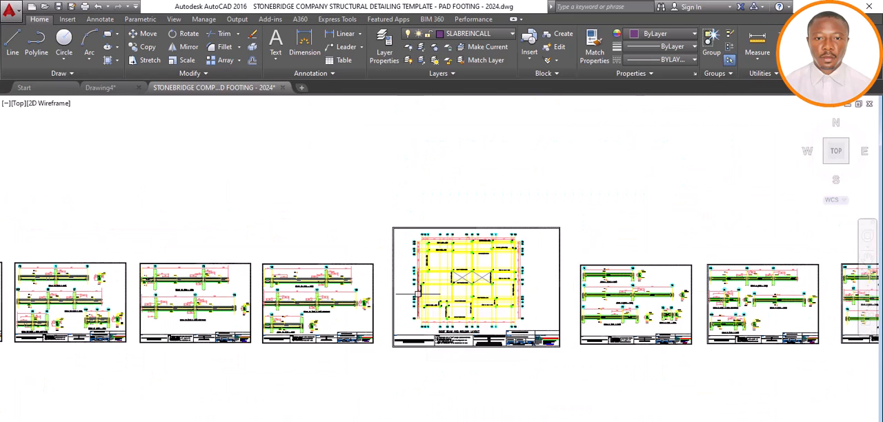
Switch to Drawing4 and examine the gridlines, beams and columns of its uppermost floor layout
mouse_move(429, 416)
click(365, 372)
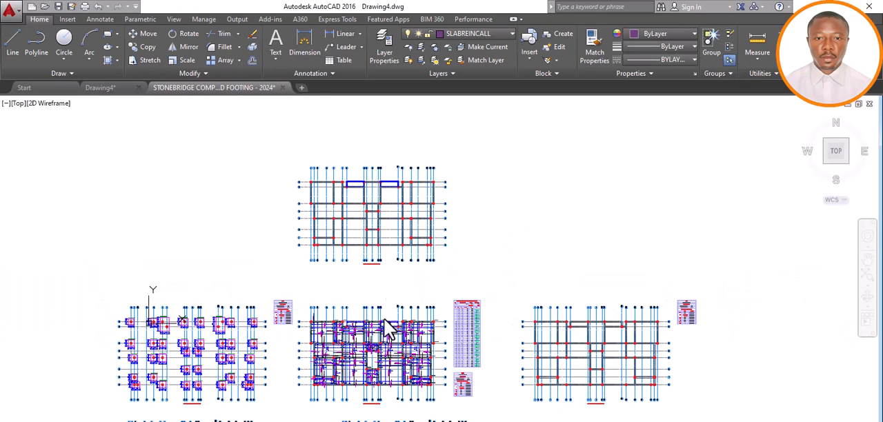
scroll(369, 225, down, 5)
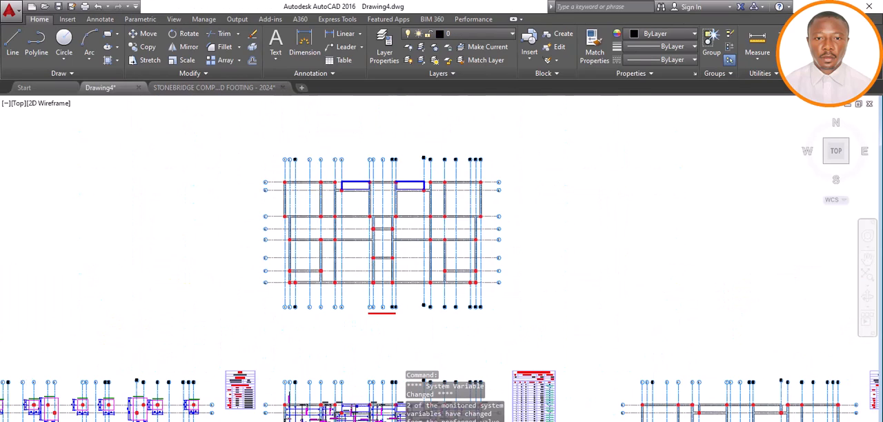
scroll(384, 269, up, 4)
scroll(365, 249, down, 4)
scroll(373, 261, up, 6)
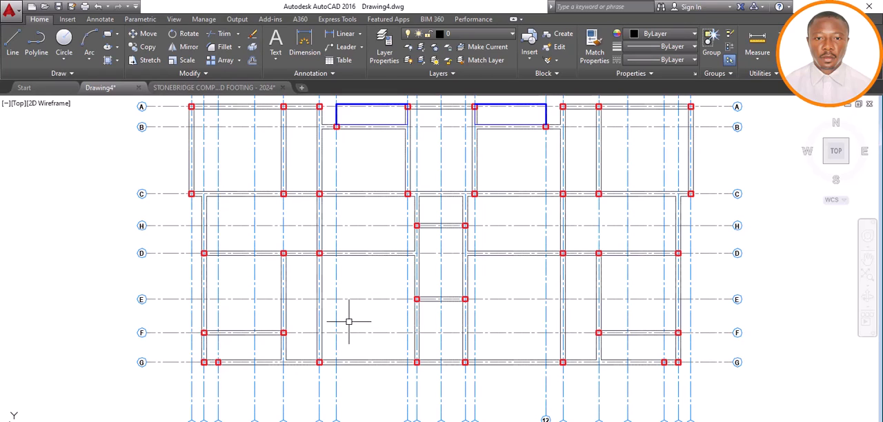
scroll(350, 320, down, 7)
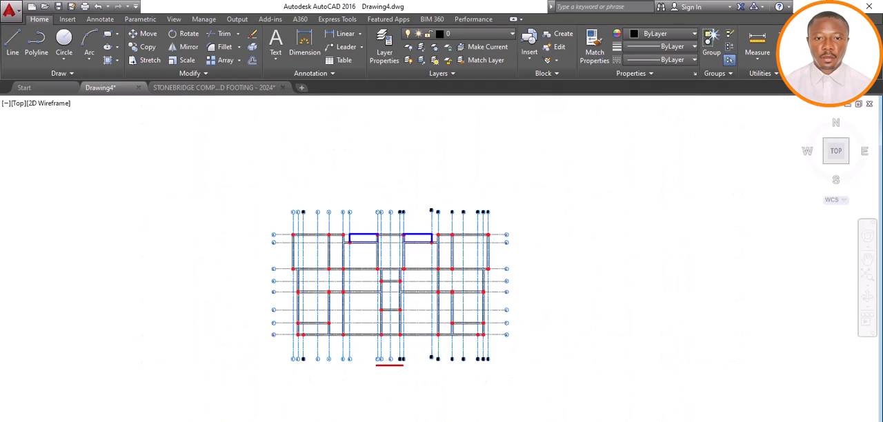
scroll(358, 315, up, 7)
scroll(356, 316, down, 4)
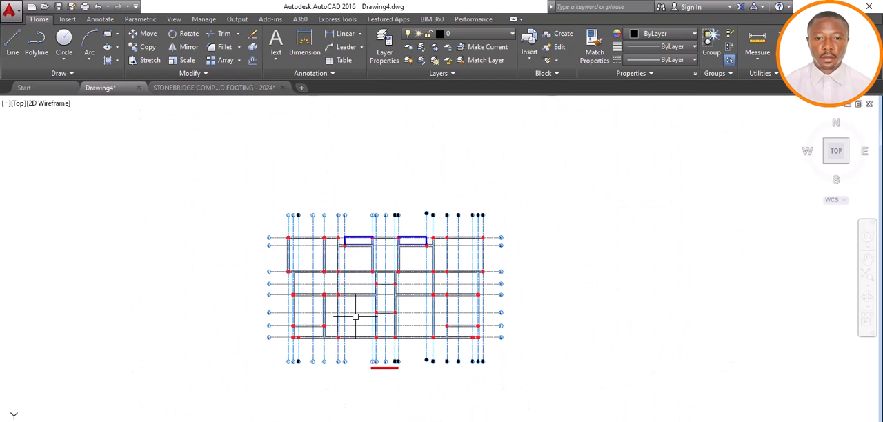
scroll(348, 316, up, 4)
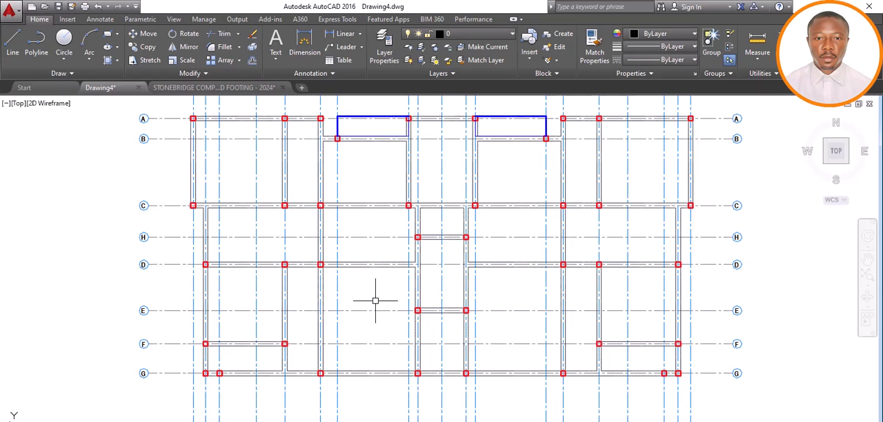
scroll(372, 304, down, 4)
scroll(372, 303, up, 4)
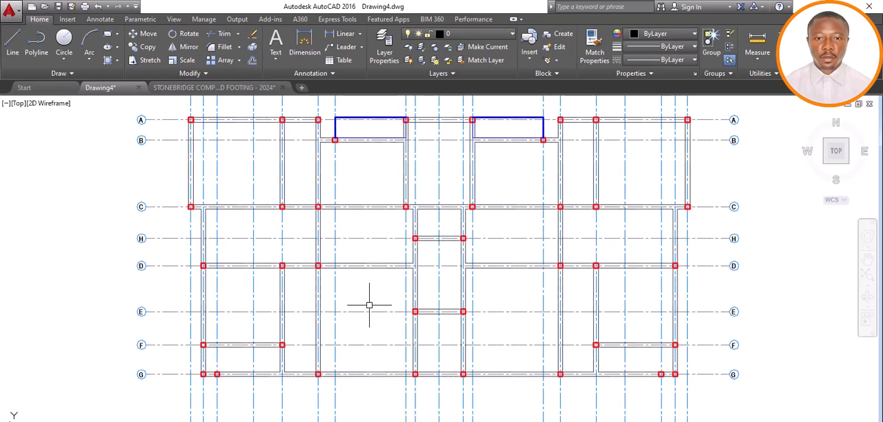
scroll(371, 304, down, 2)
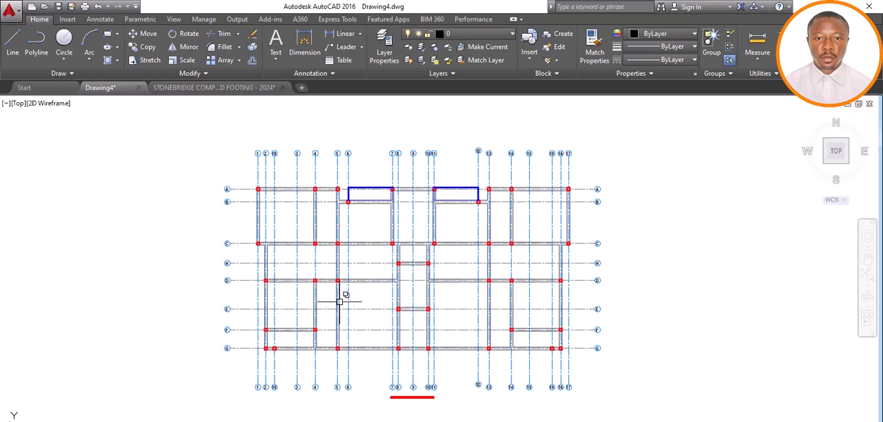
Review Drawing4's uppermost layout around the central bays and compare its placement with the plans below it
click(452, 421)
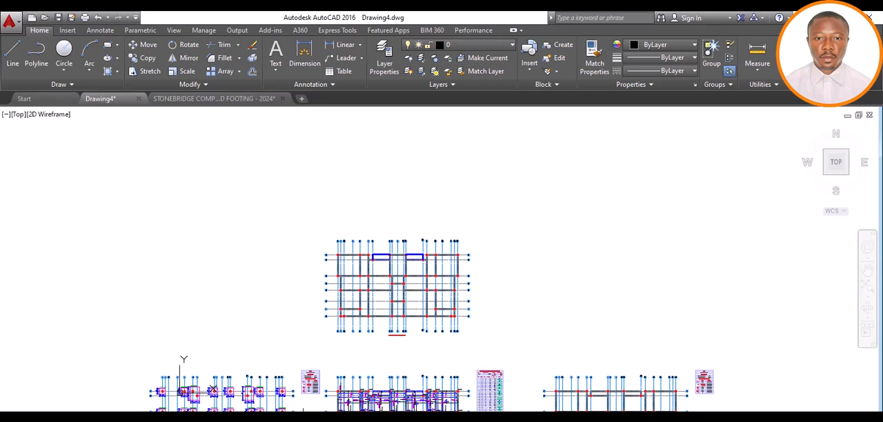
scroll(418, 296, up, 2)
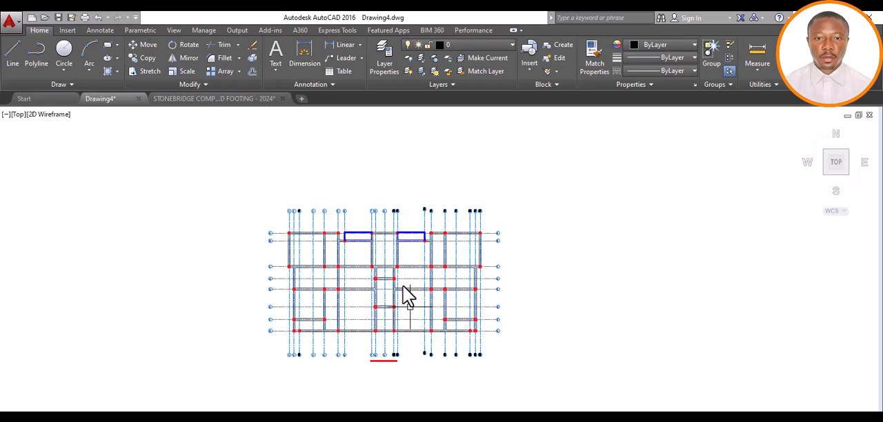
scroll(389, 310, up, 2)
scroll(398, 298, up, 2)
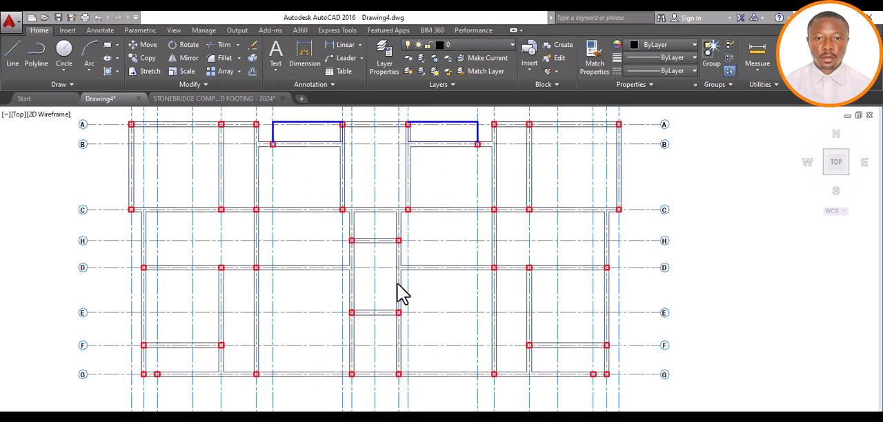
scroll(398, 295, down, 4)
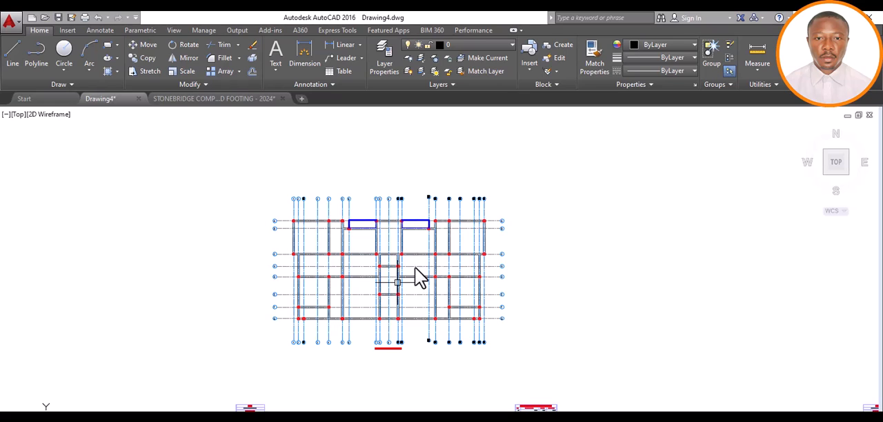
scroll(420, 258, down, 3)
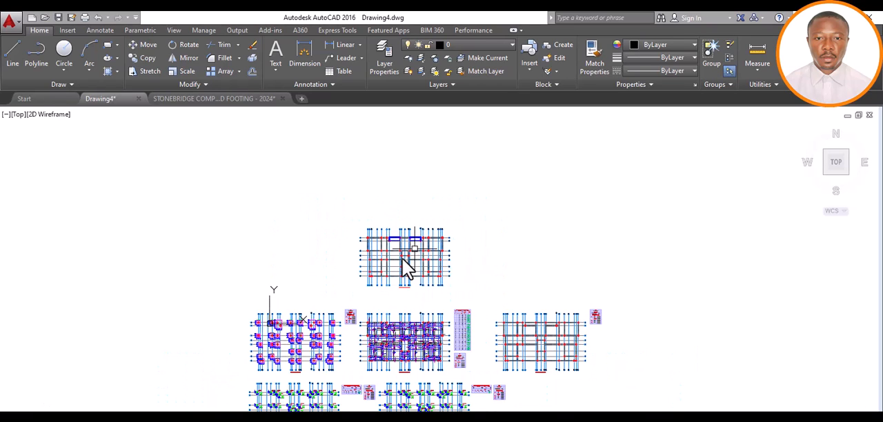
scroll(419, 256, up, 4)
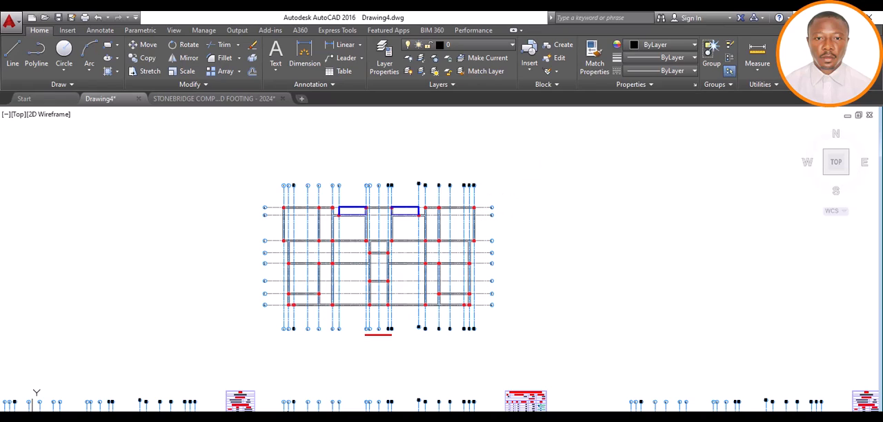
Copy the entire uppermost beam and column layout in Drawing4, including its gridlines, to the clipboard
click(515, 176)
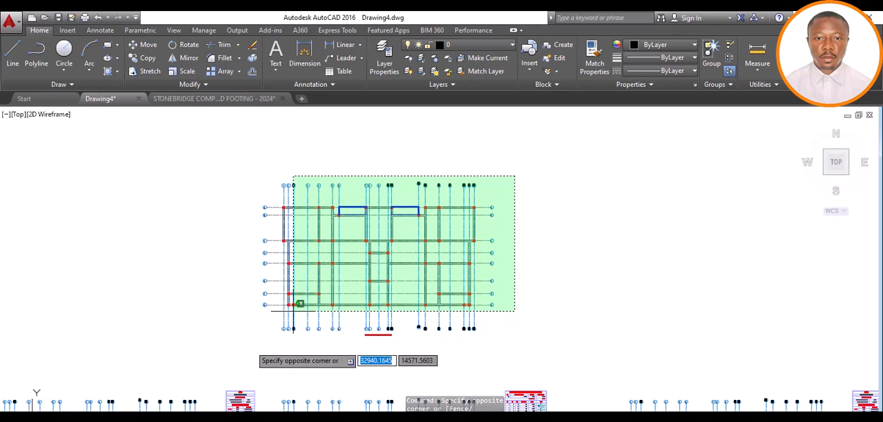
click(226, 363)
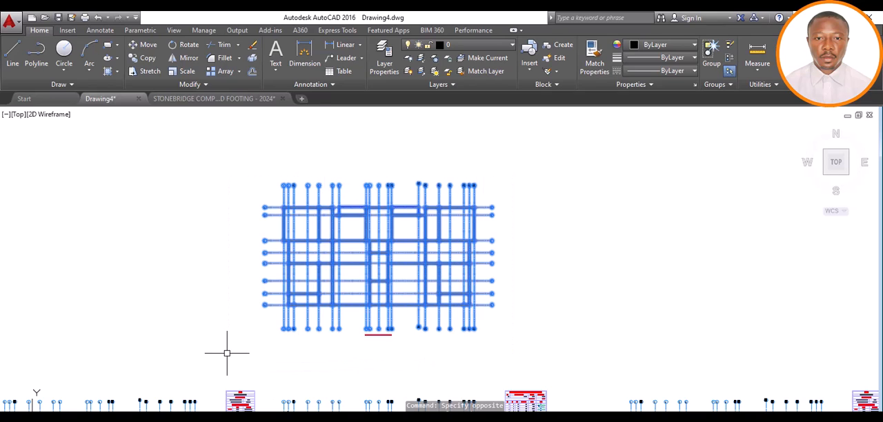
right_click(546, 243)
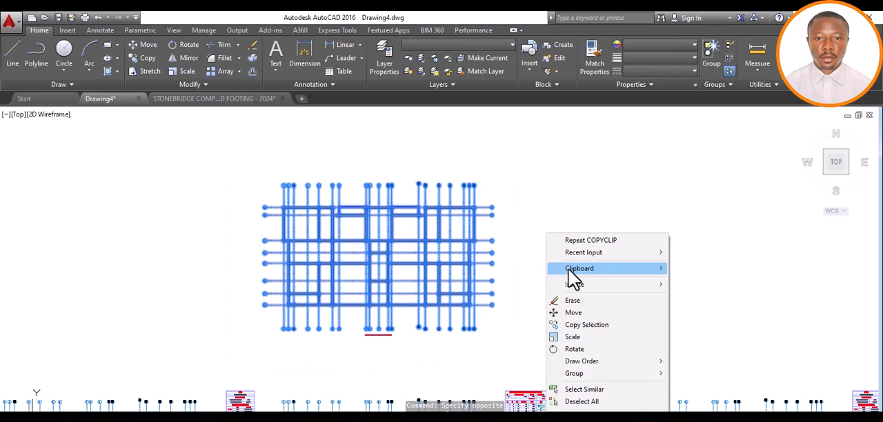
mouse_move(575, 269)
click(683, 280)
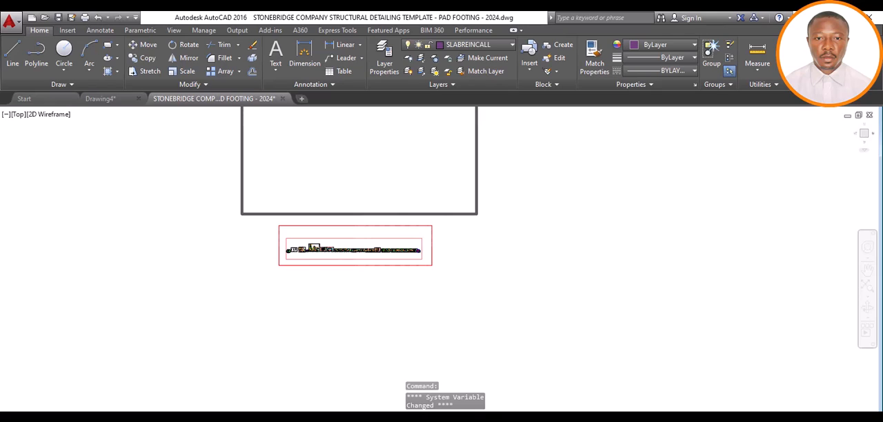
Paste the copied layout into the pad footing template, inside the large empty frame above the red frame
scroll(355, 298, down, 2)
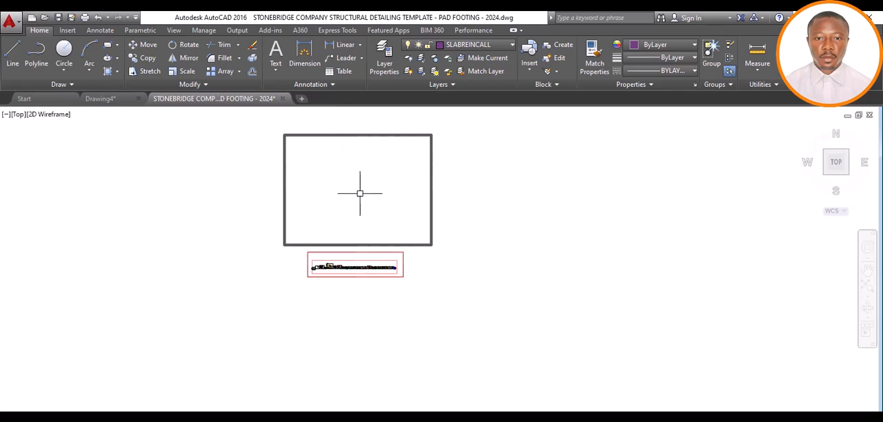
scroll(354, 197, up, 5)
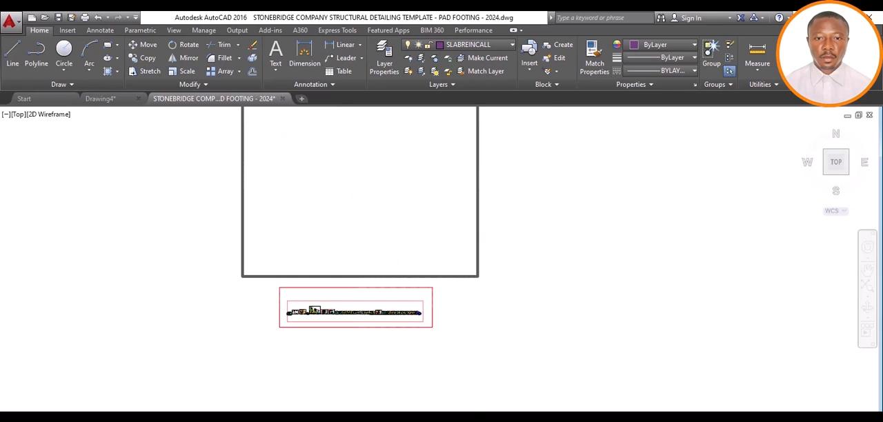
right_click(447, 240)
mouse_move(486, 279)
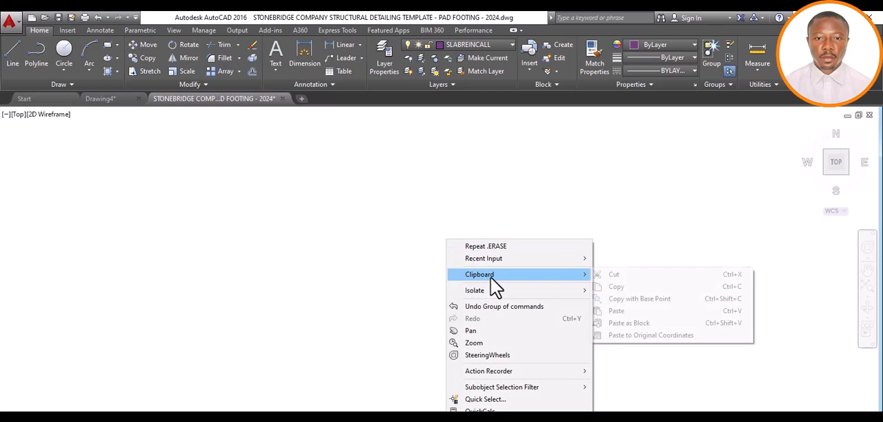
click(613, 310)
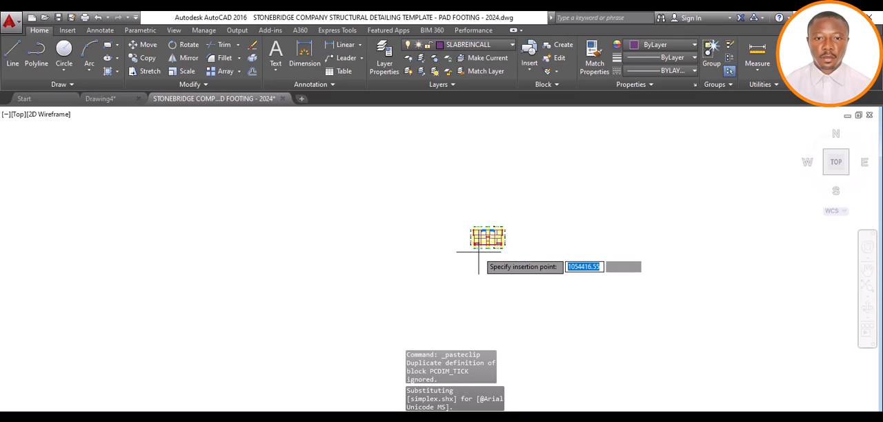
click(485, 235)
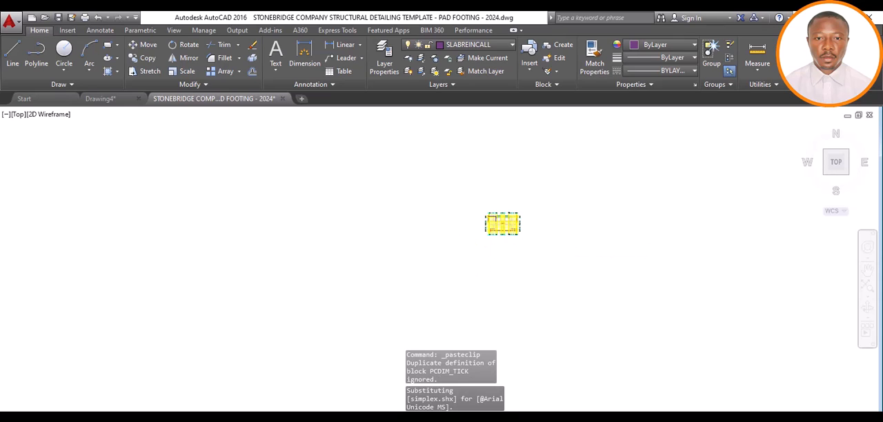
Inspect the pasted layout's gridlines, beams and columns in the template drawing
scroll(507, 230, up, 8)
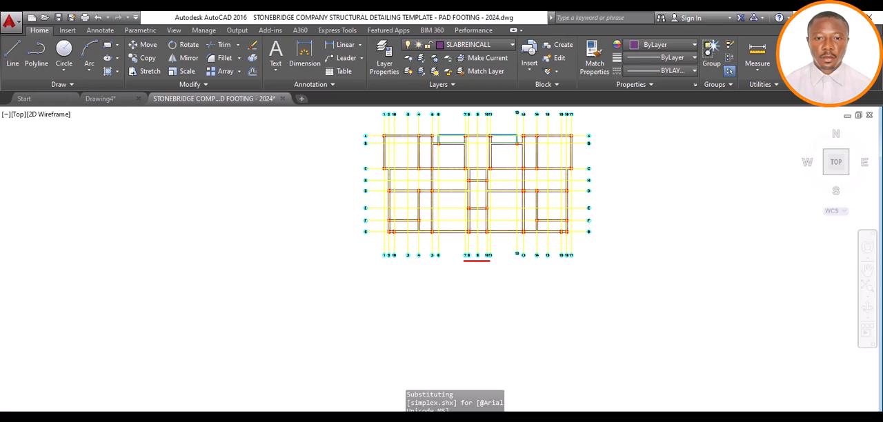
scroll(455, 194, up, 2)
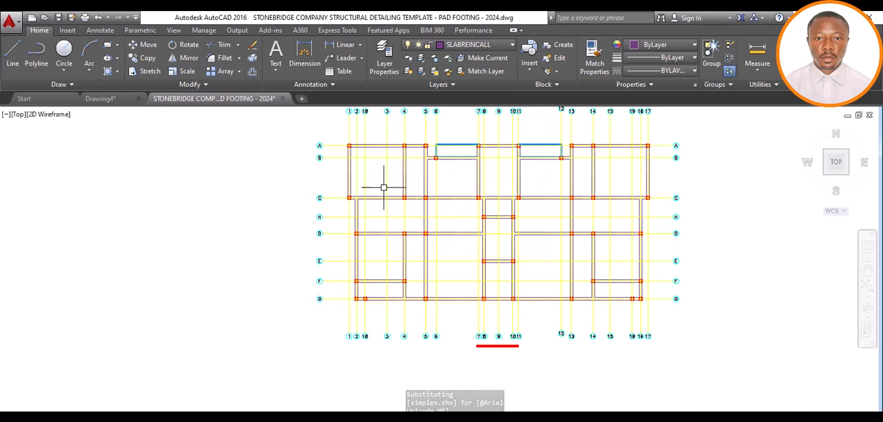
scroll(381, 181, up, 4)
scroll(383, 218, down, 4)
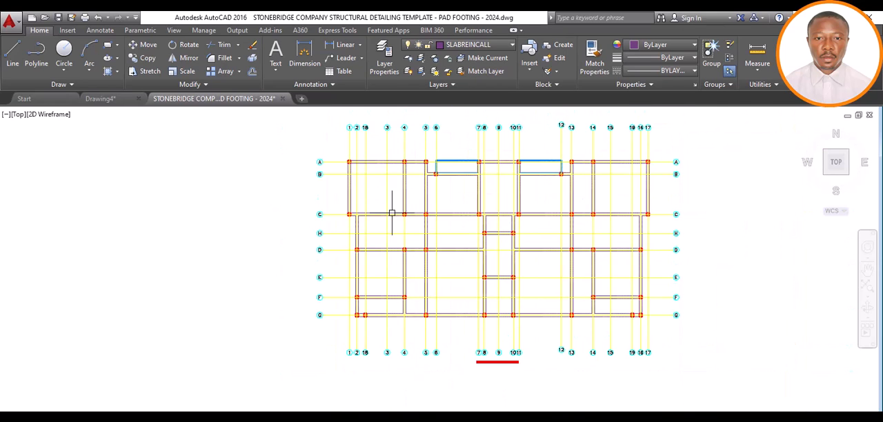
scroll(409, 202, up, 2)
scroll(416, 248, down, 8)
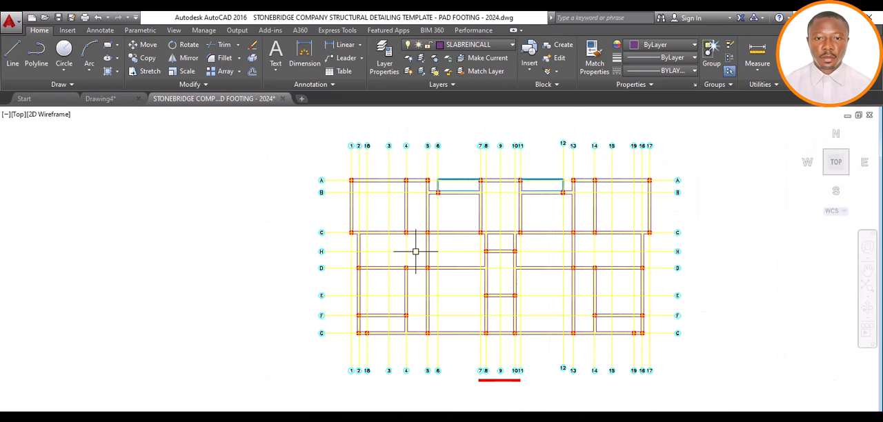
Check the pasted layout's position within the large frame above the template's sheet row, and bring Drawing4 back into view
scroll(415, 251, down, 9)
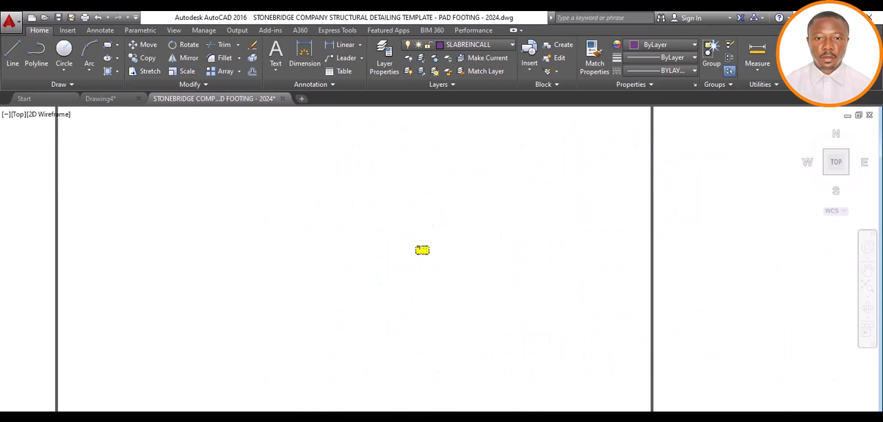
scroll(418, 249, down, 4)
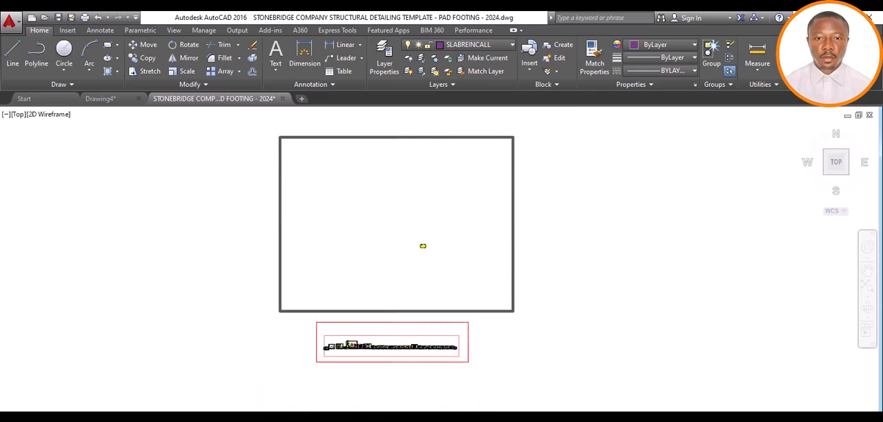
scroll(417, 243, down, 2)
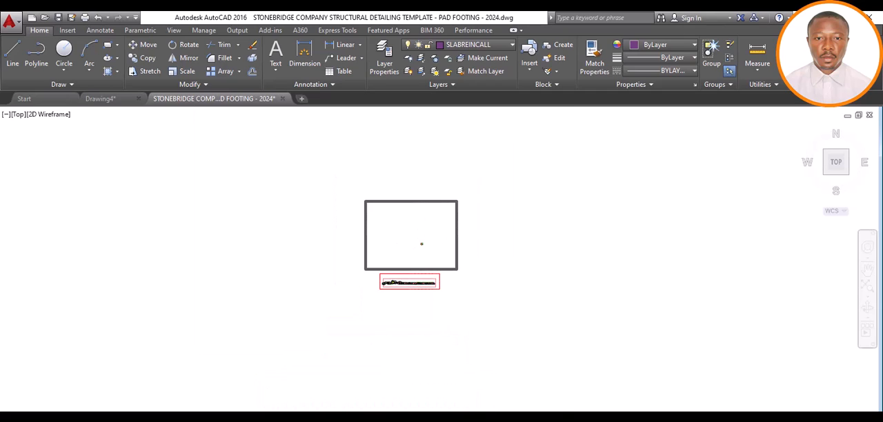
mouse_move(447, 419)
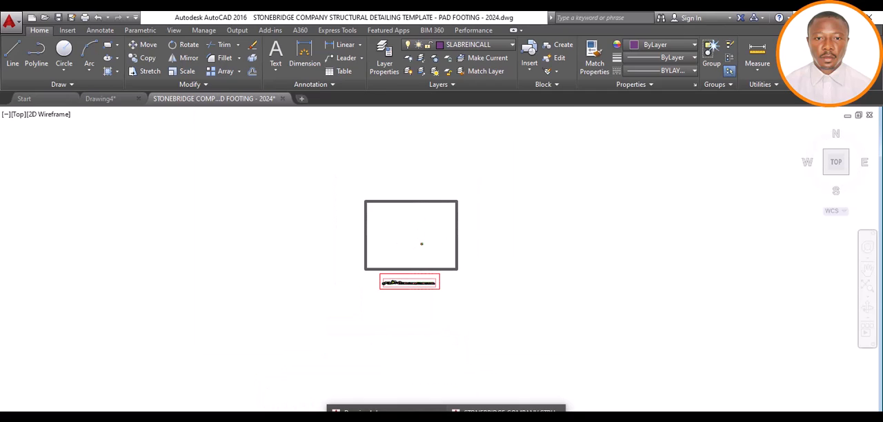
mouse_move(473, 419)
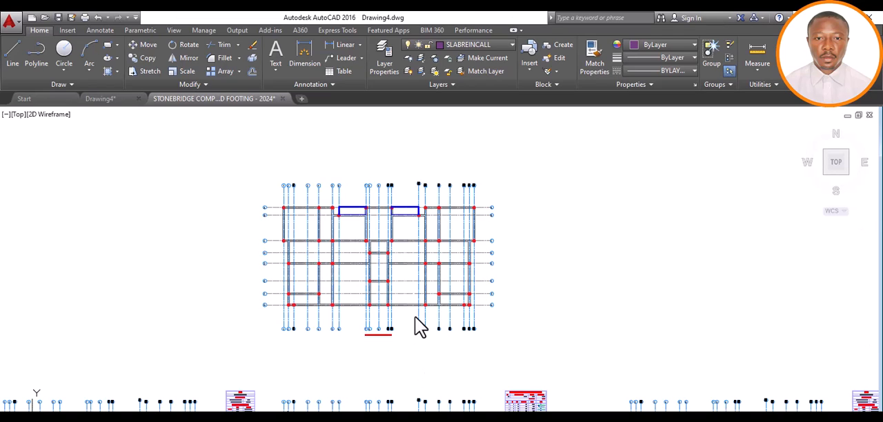
In Drawing4, copy the first beam elevation from each of the top two beam detail rows, including their cross-sections, to the clipboard
key(ctrl+Tab)
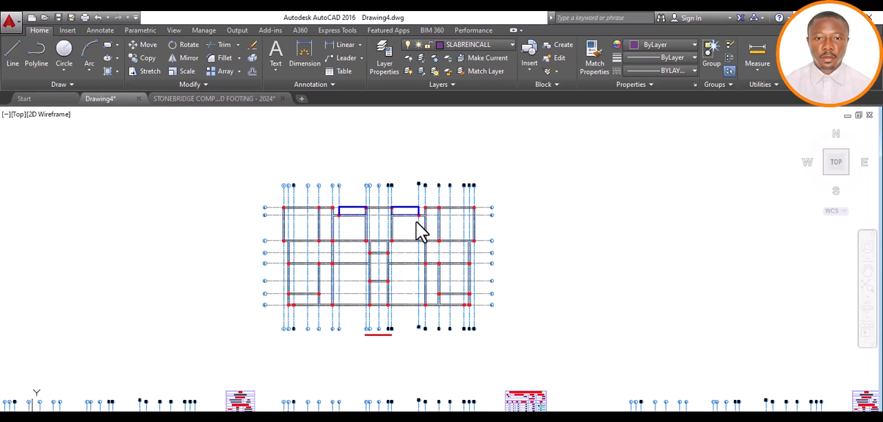
scroll(418, 227, down, 2)
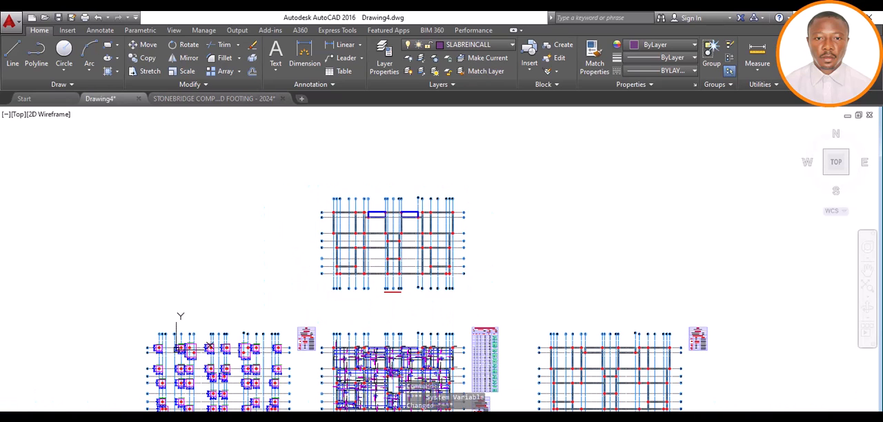
key(Escape)
scroll(380, 256, down, 10)
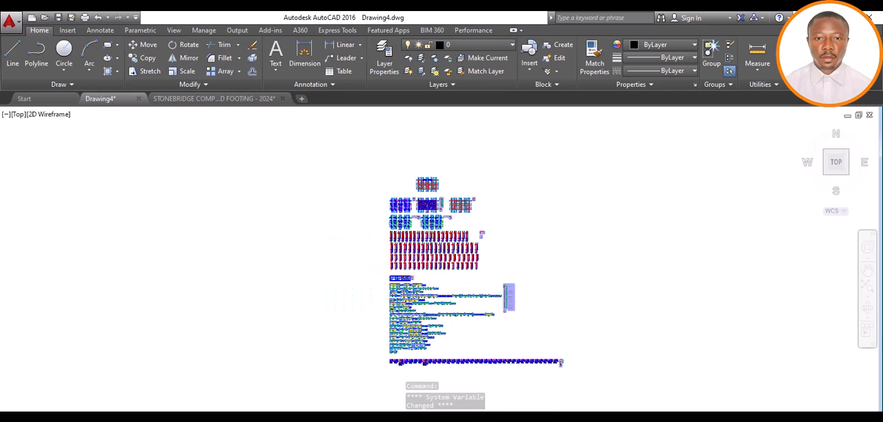
scroll(420, 231, up, 6)
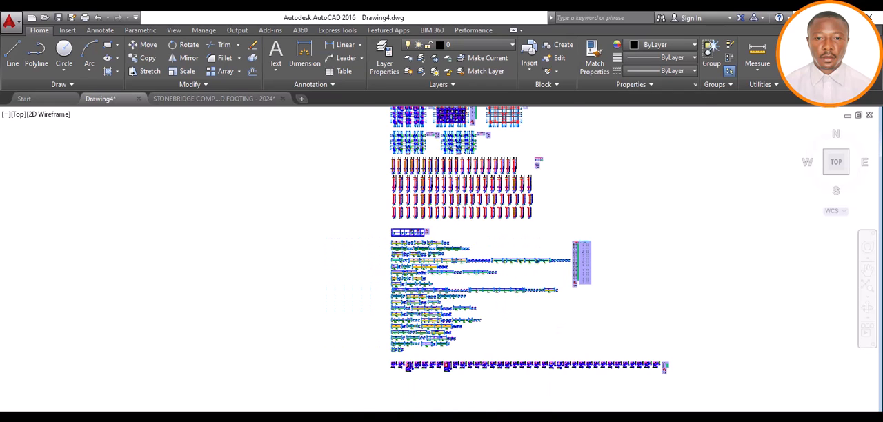
scroll(398, 236, up, 3)
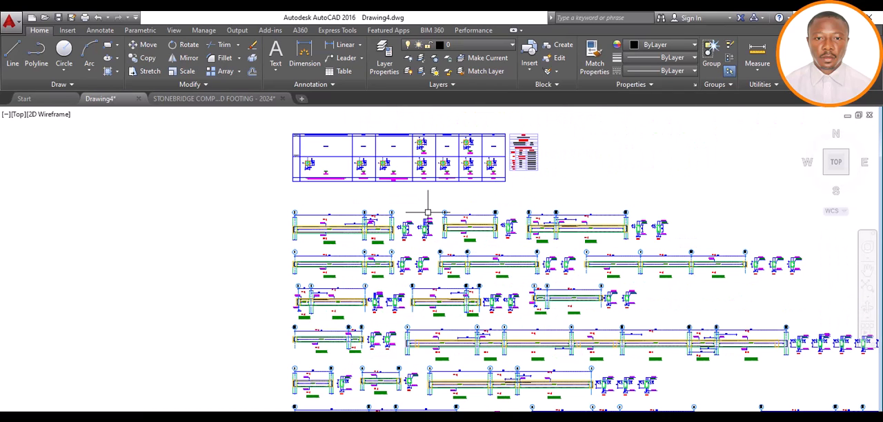
click(435, 201)
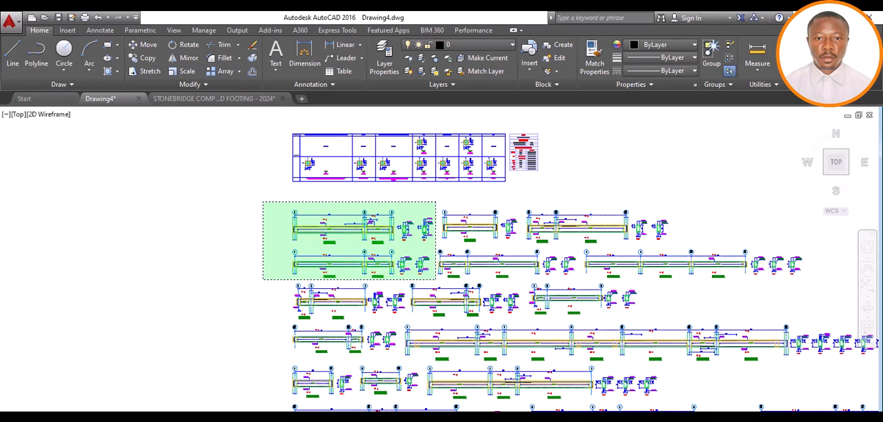
click(263, 277)
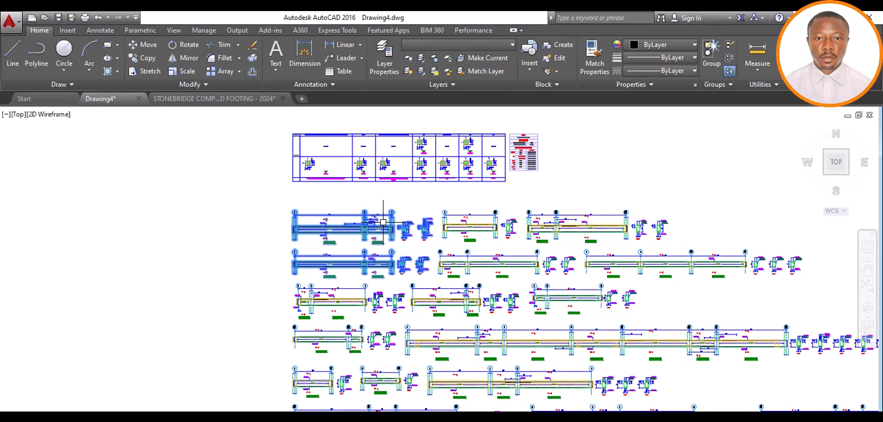
right_click(404, 211)
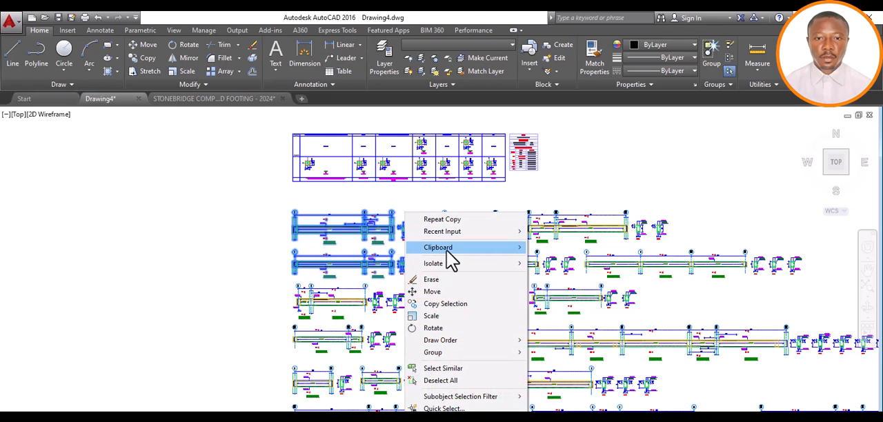
mouse_move(518, 250)
click(551, 261)
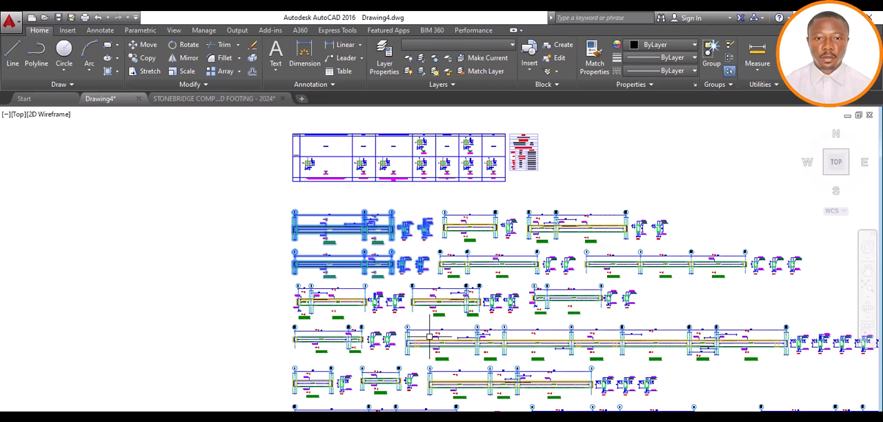
Paste the copied beam elevations and sections into the pad footing template, in the empty space left of the pasted layout
key(ctrl+Tab)
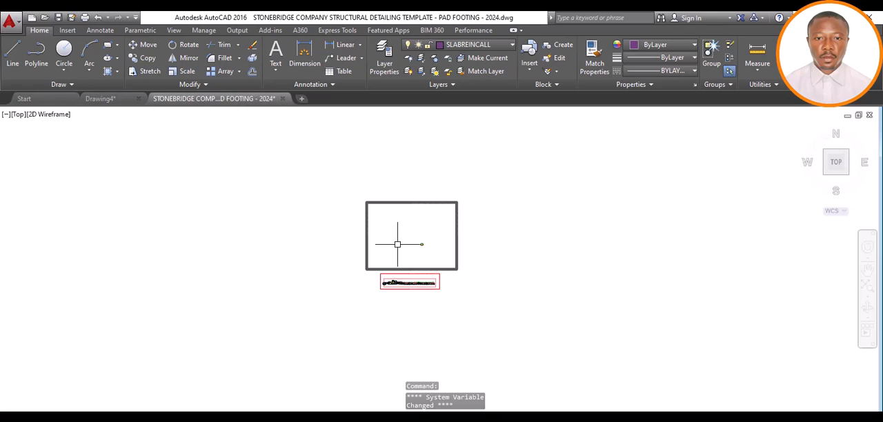
scroll(420, 244, up, 4)
scroll(410, 258, up, 6)
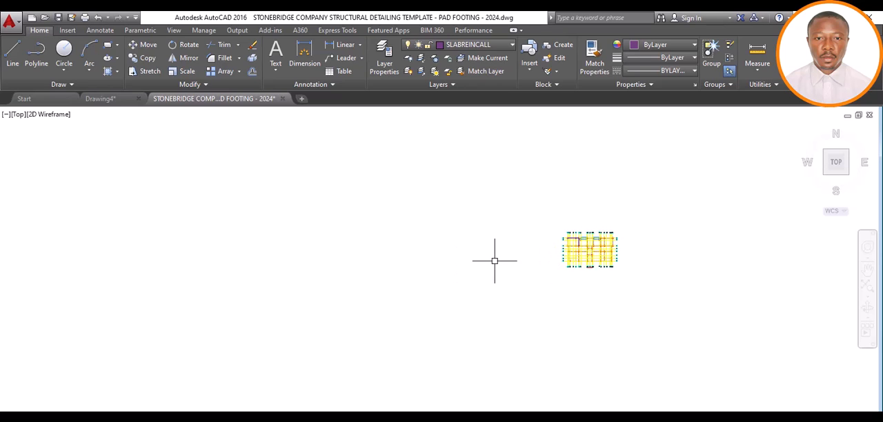
right_click(402, 251)
mouse_move(459, 290)
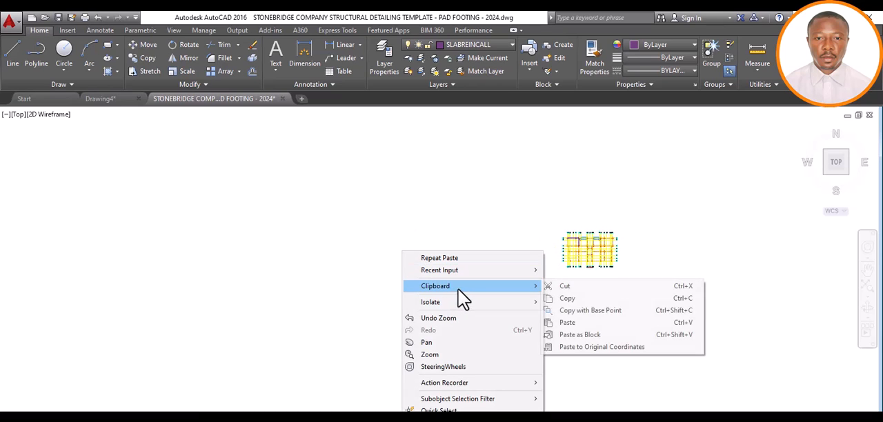
click(566, 324)
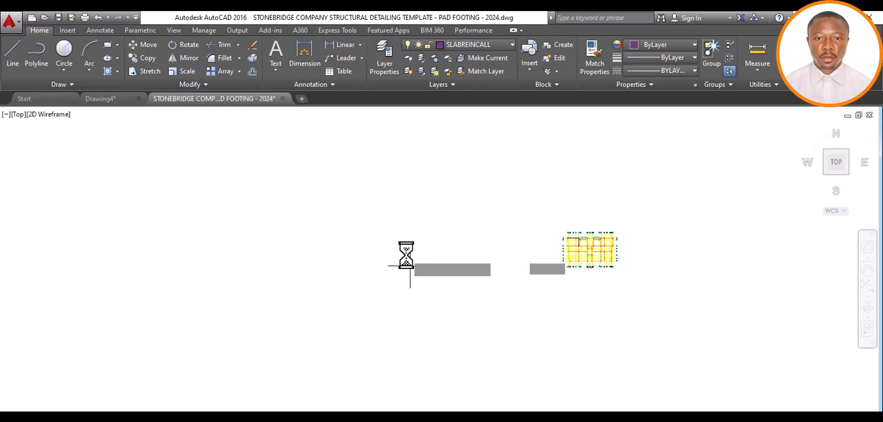
click(401, 252)
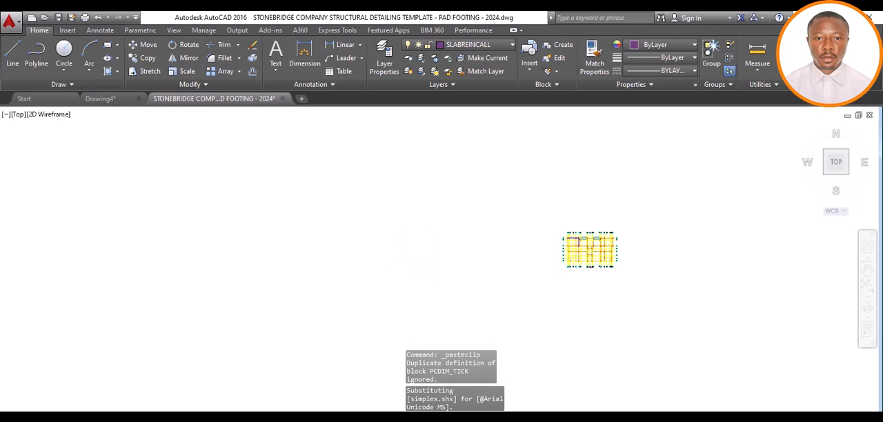
Delete the pasted beam elevations and their cross-sections from the pad footing template
scroll(400, 253, up, 10)
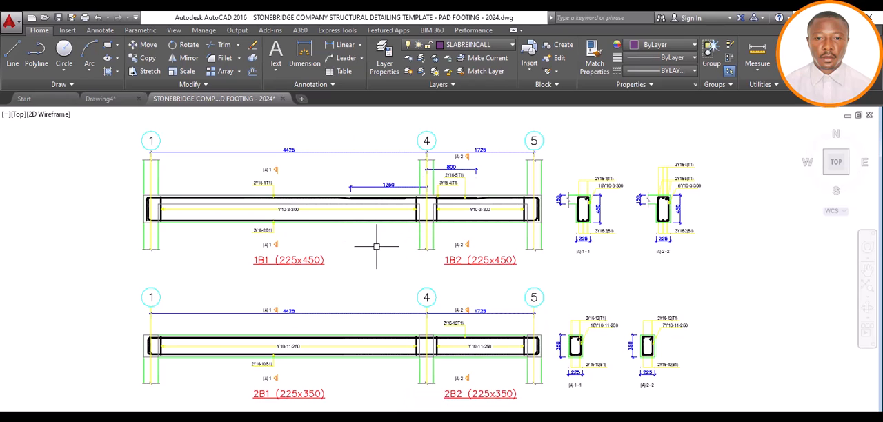
scroll(379, 247, down, 4)
scroll(394, 260, up, 4)
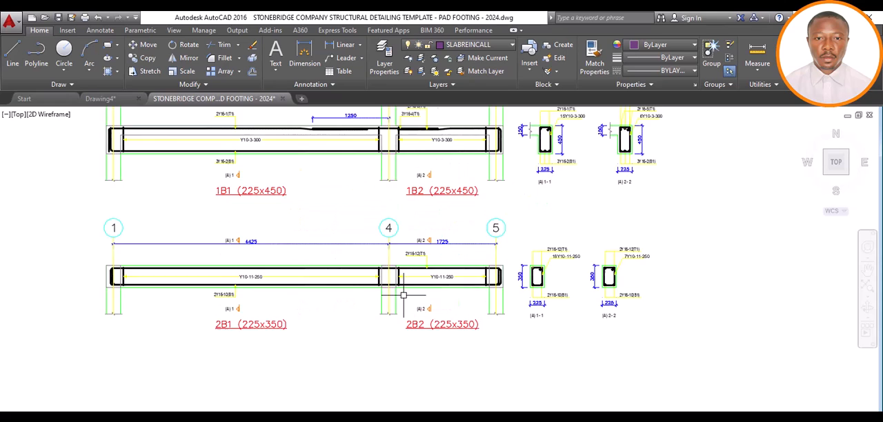
scroll(395, 285, down, 2)
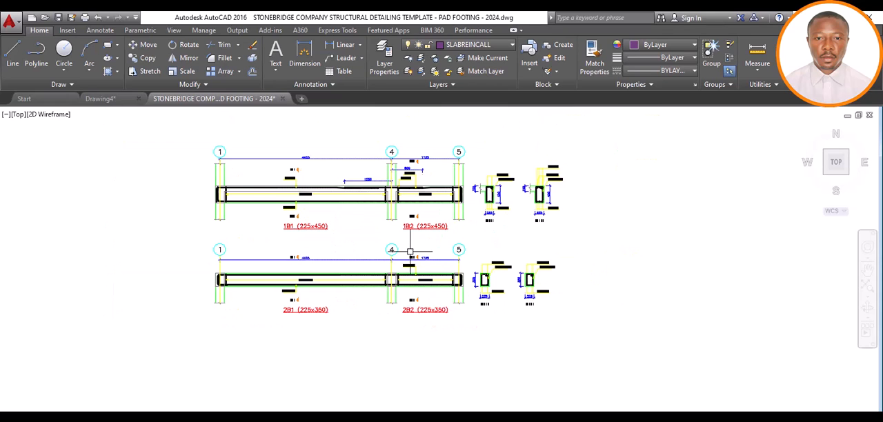
scroll(395, 260, down, 4)
scroll(433, 230, down, 2)
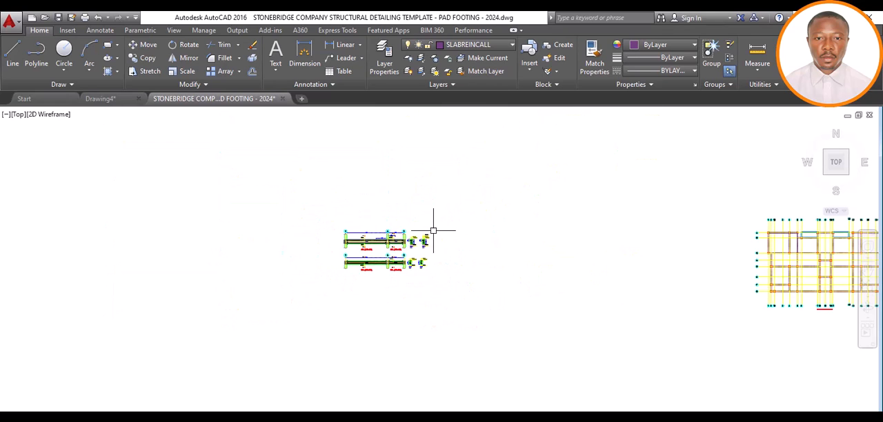
click(451, 218)
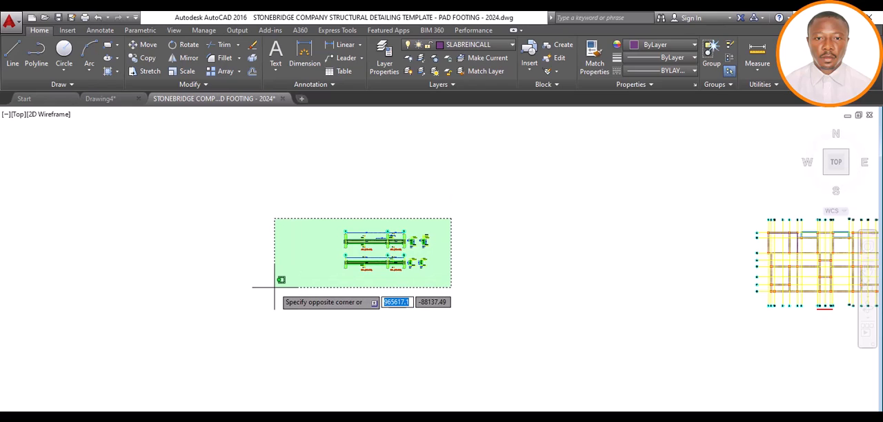
click(274, 286)
key(Delete)
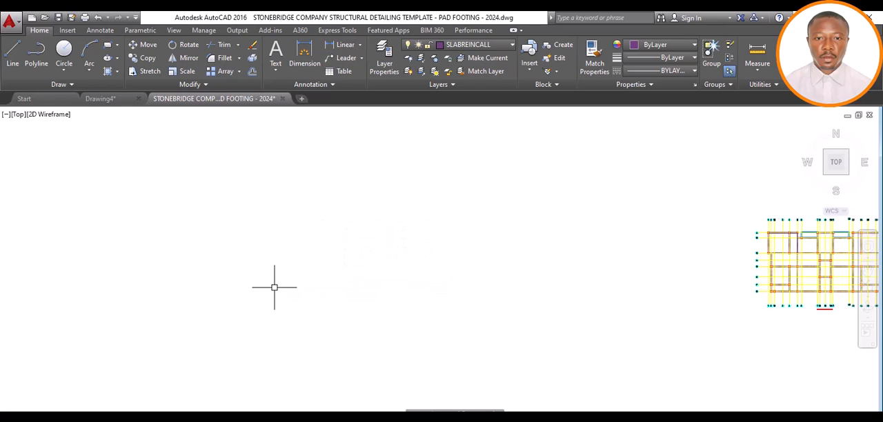
Examine the template's sheet row, especially the RC slab detailing sheet between the first floor layout and the beam sheets
scroll(350, 274, down, 3)
scroll(460, 289, up, 3)
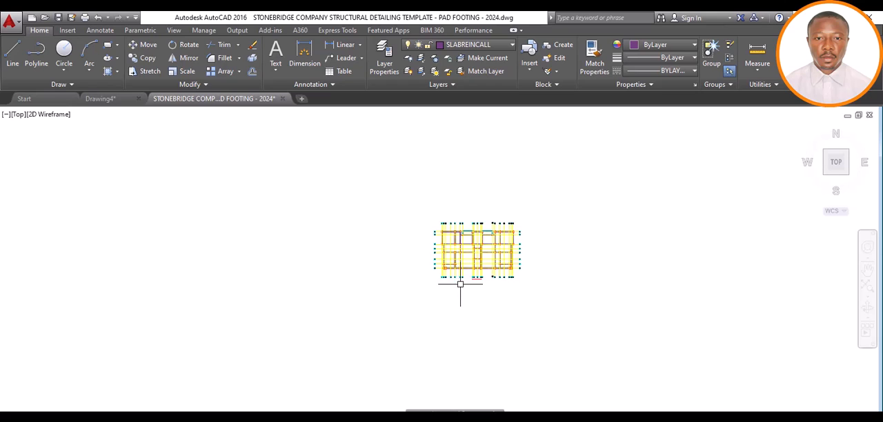
scroll(436, 228, down, 3)
scroll(435, 228, down, 3)
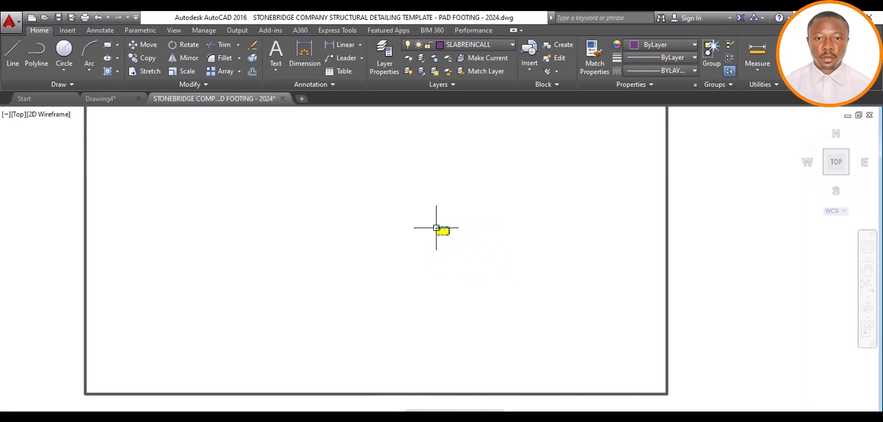
scroll(437, 229, down, 3)
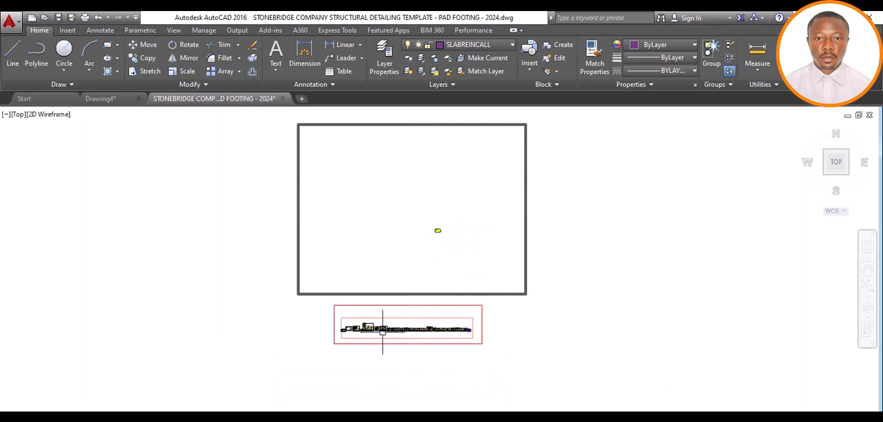
scroll(384, 330, up, 3)
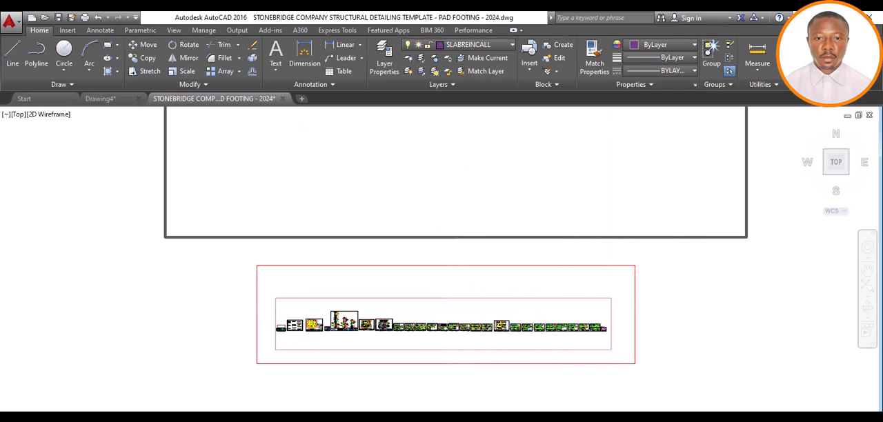
scroll(382, 330, up, 2)
scroll(381, 330, up, 3)
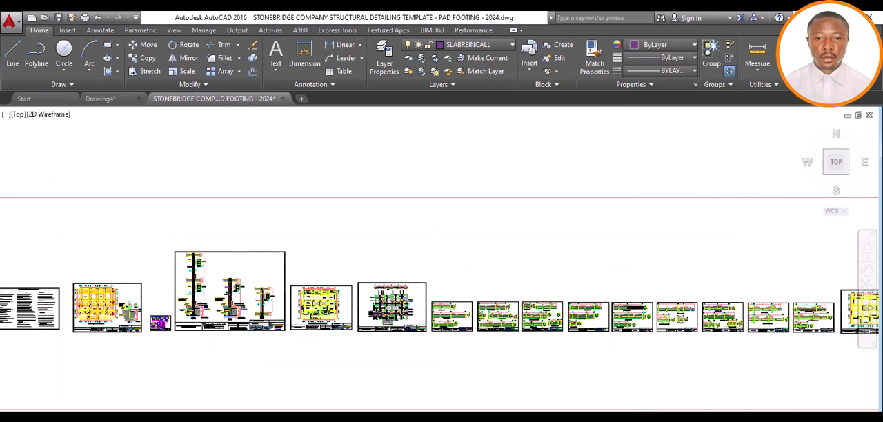
scroll(381, 325, up, 4)
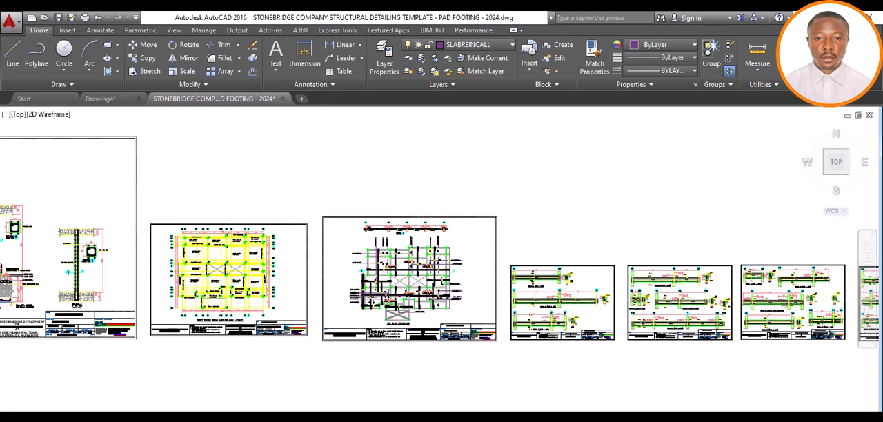
scroll(386, 310, up, 5)
scroll(378, 304, up, 3)
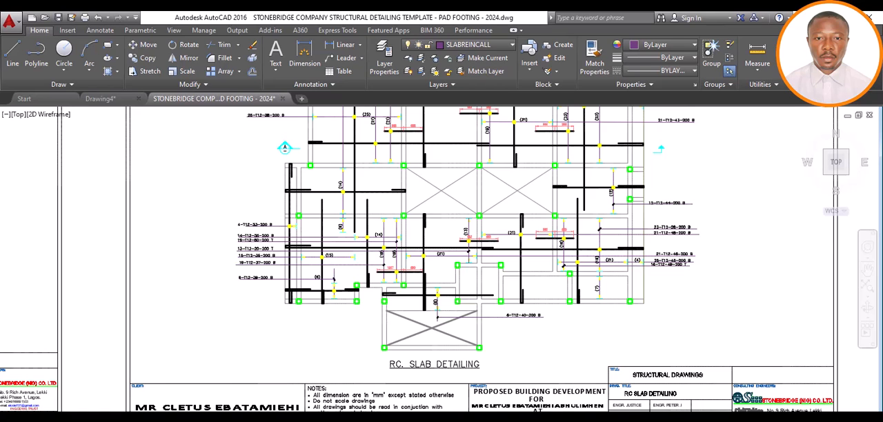
scroll(328, 383, down, 2)
scroll(350, 272, down, 2)
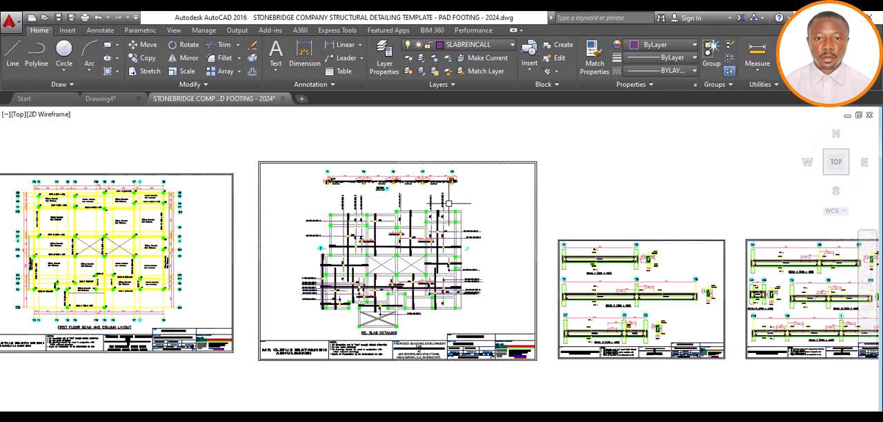
scroll(448, 204, up, 2)
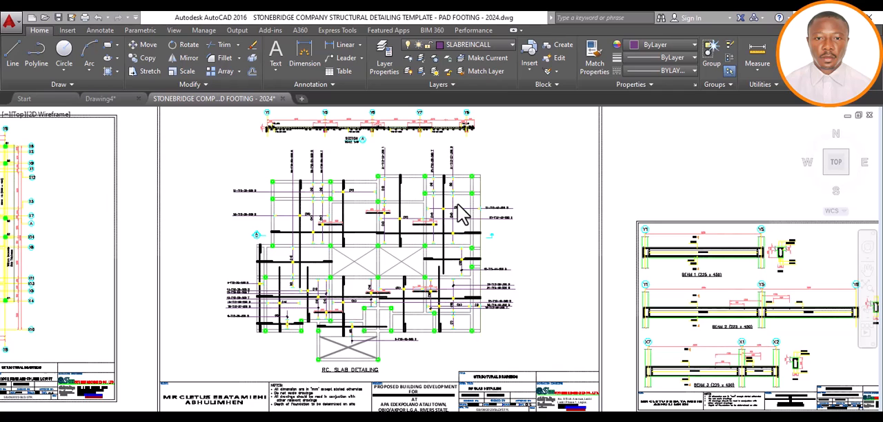
scroll(458, 214, down, 4)
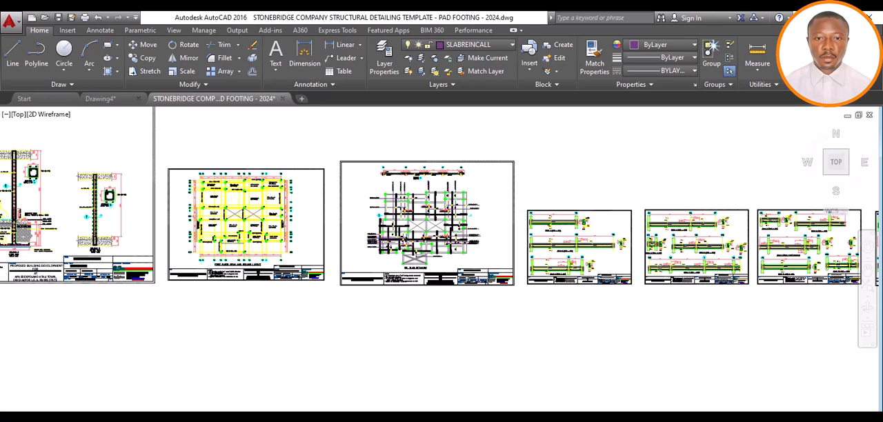
Copy the entire RC slab detailing sheet into the empty space left of the pasted yellow floor layout
click(518, 150)
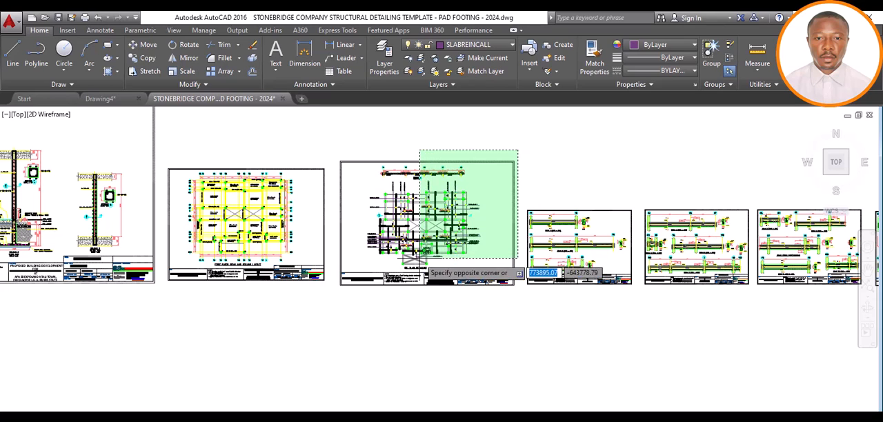
click(334, 302)
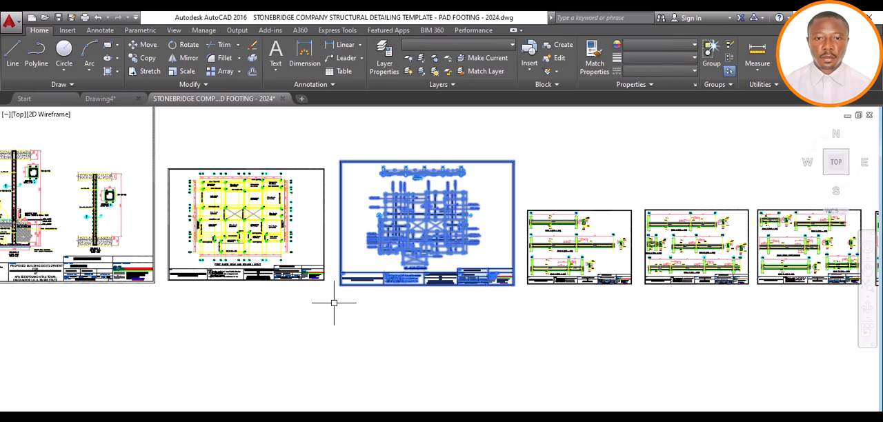
click(146, 57)
click(434, 284)
scroll(436, 287, down, 5)
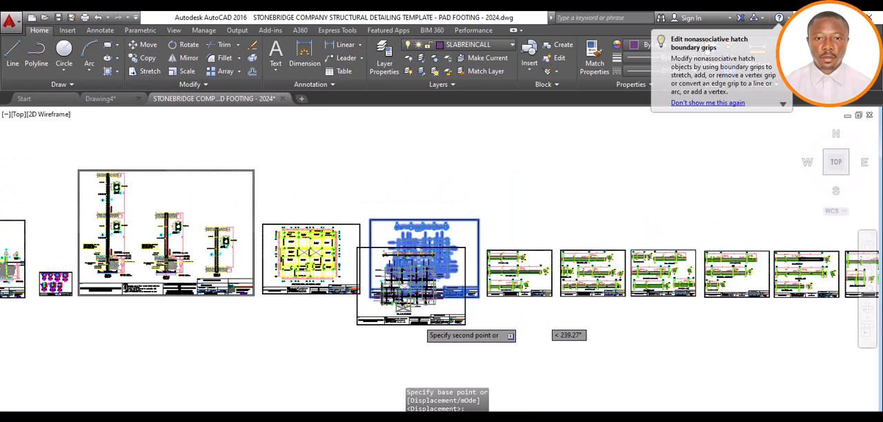
scroll(420, 296, down, 6)
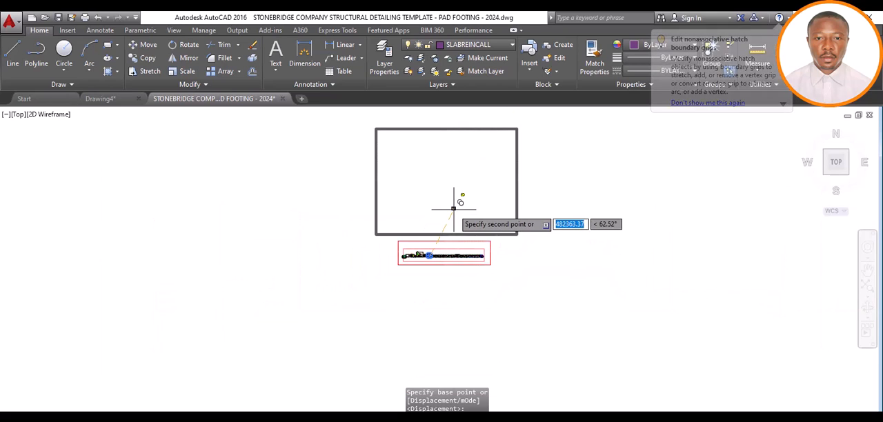
scroll(460, 200, up, 4)
scroll(463, 189, up, 10)
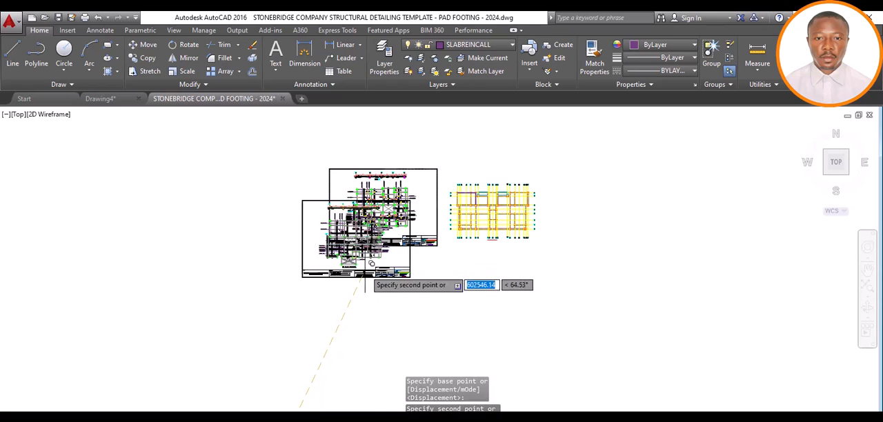
click(387, 253)
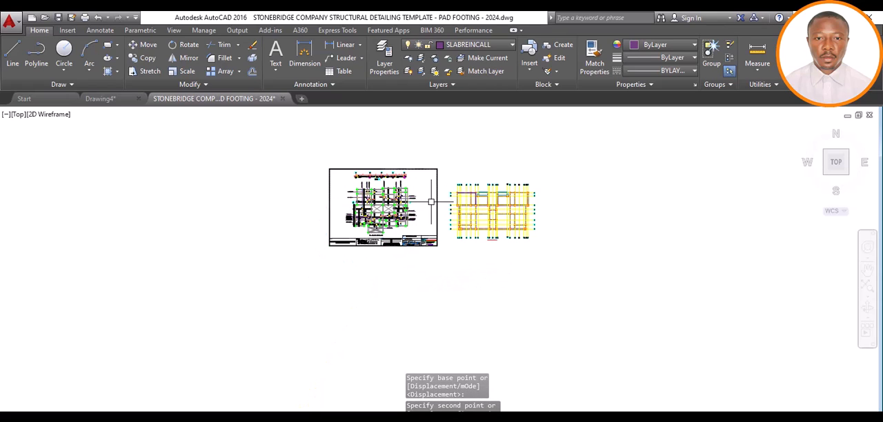
Draw two crossing diagonal lines over the copied slab detailing sheet, extending beyond its corners
click(12, 54)
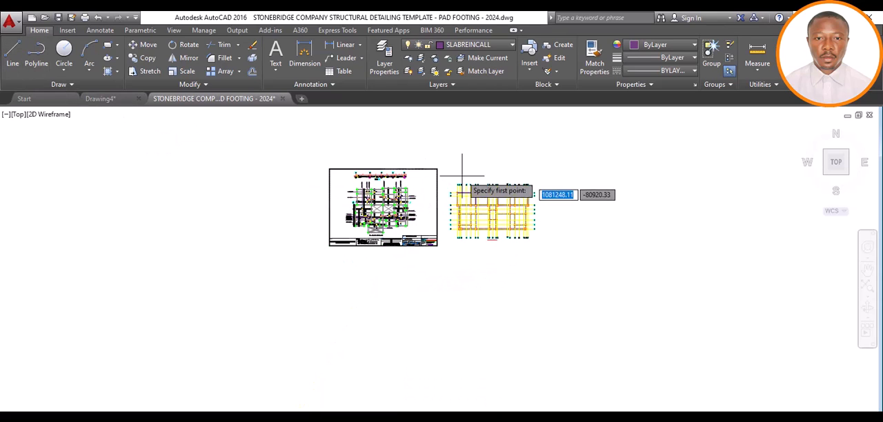
click(443, 150)
click(319, 279)
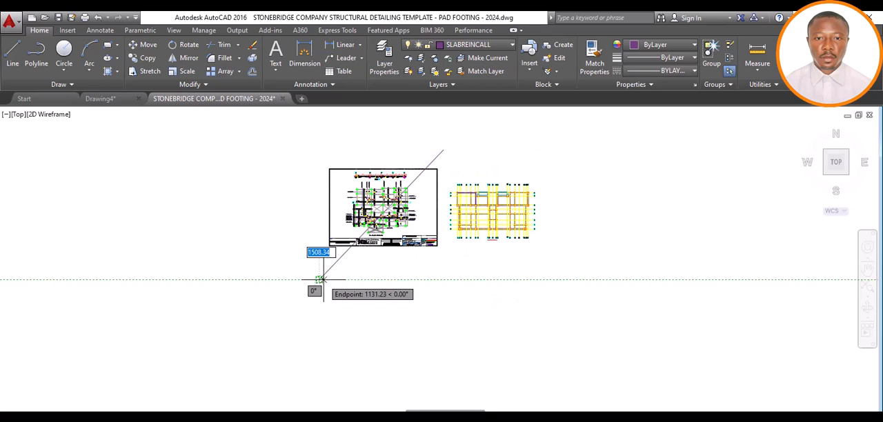
key(Escape)
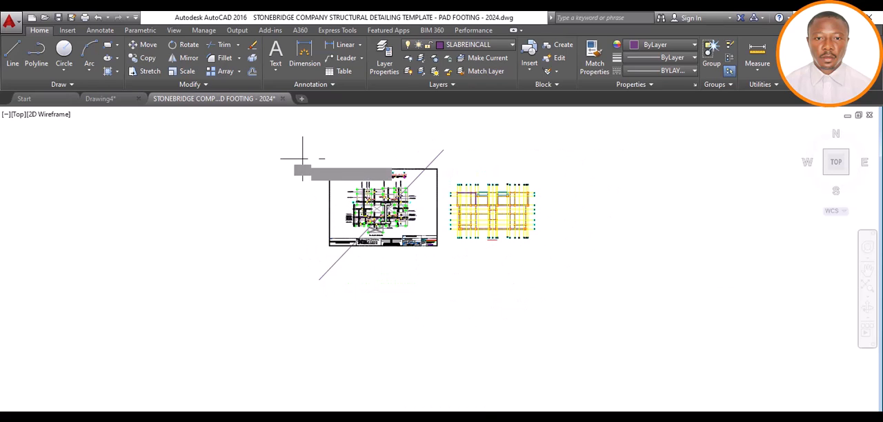
click(302, 159)
click(462, 276)
key(Escape)
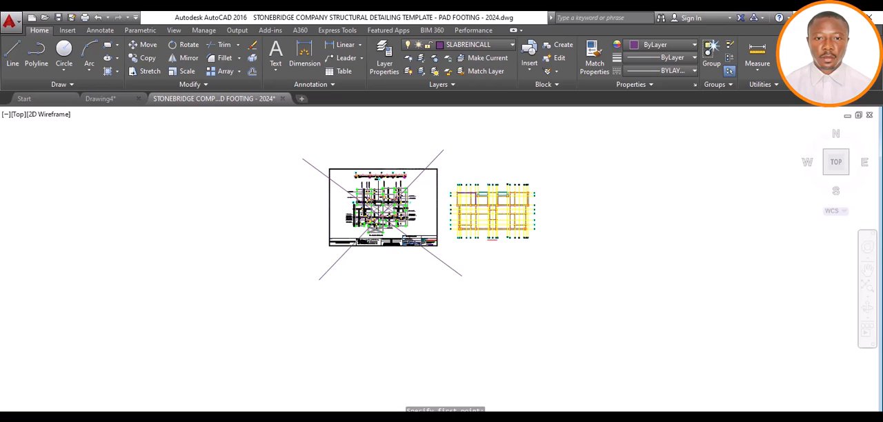
With Ortho on, draw a horizontal line 4650 long between grids B and C, from the grid 1 beam's outer edge to the grid 4 beam's far edge
scroll(379, 196, up, 5)
scroll(371, 224, down, 5)
scroll(472, 228, up, 5)
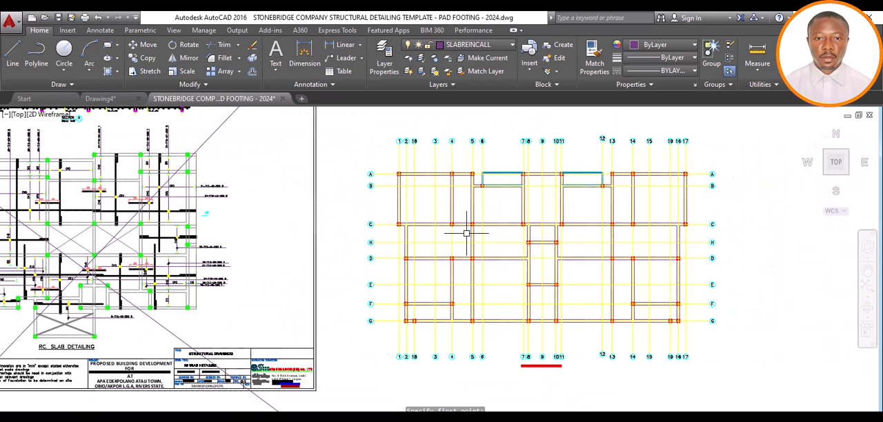
scroll(424, 151, up, 2)
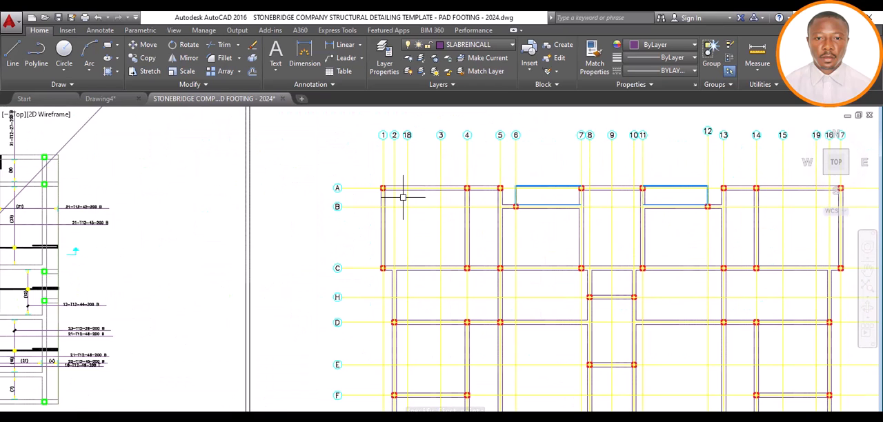
scroll(392, 215, up, 2)
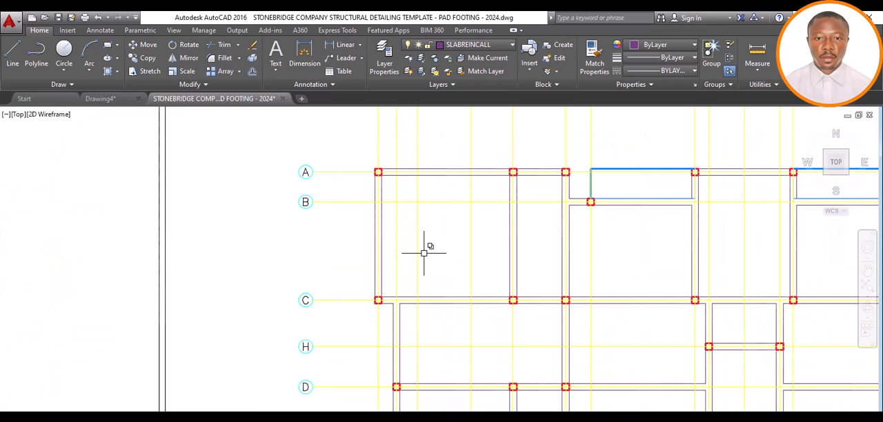
scroll(416, 272, down, 2)
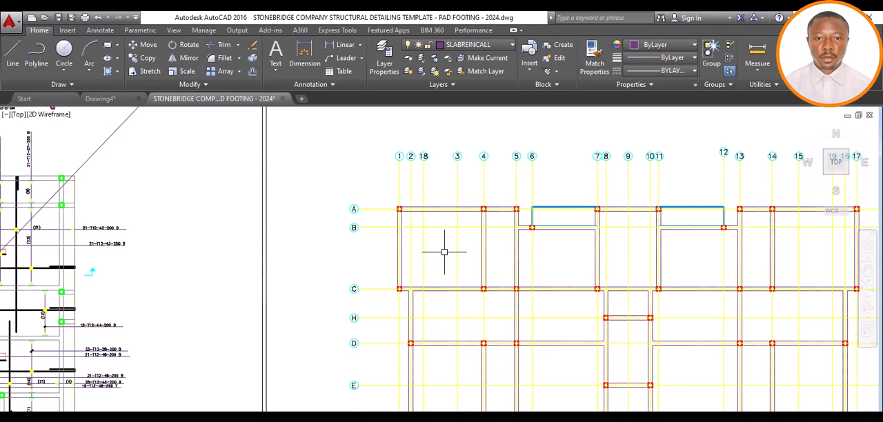
click(37, 66)
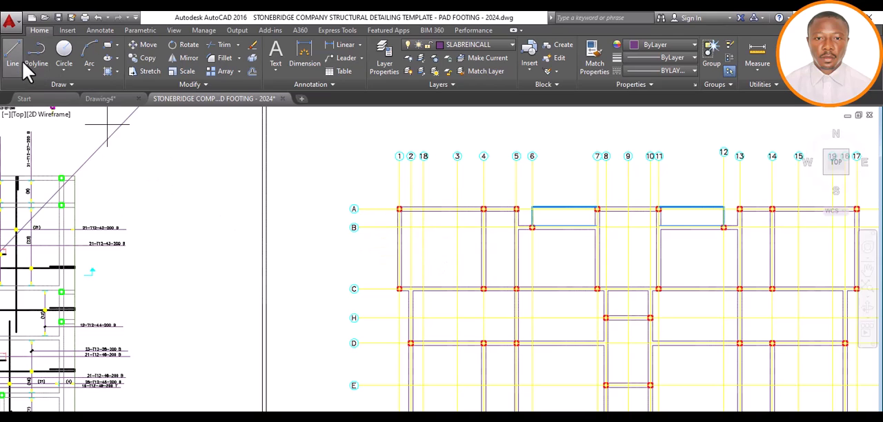
scroll(344, 283, up, 5)
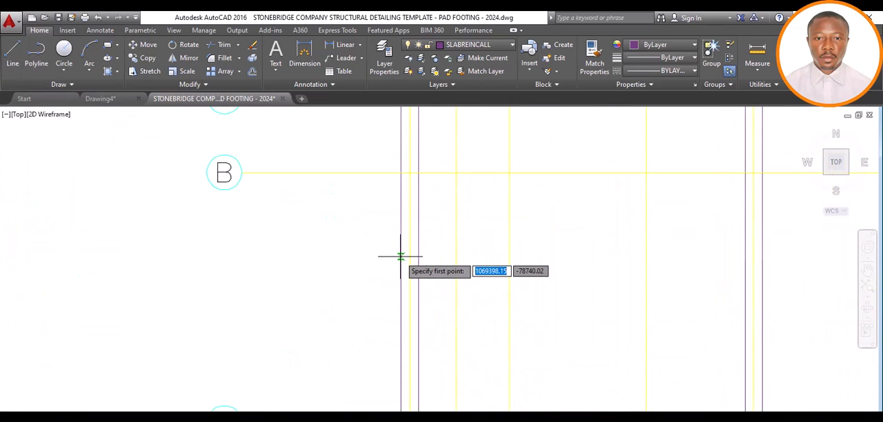
click(400, 256)
scroll(403, 260, down, 5)
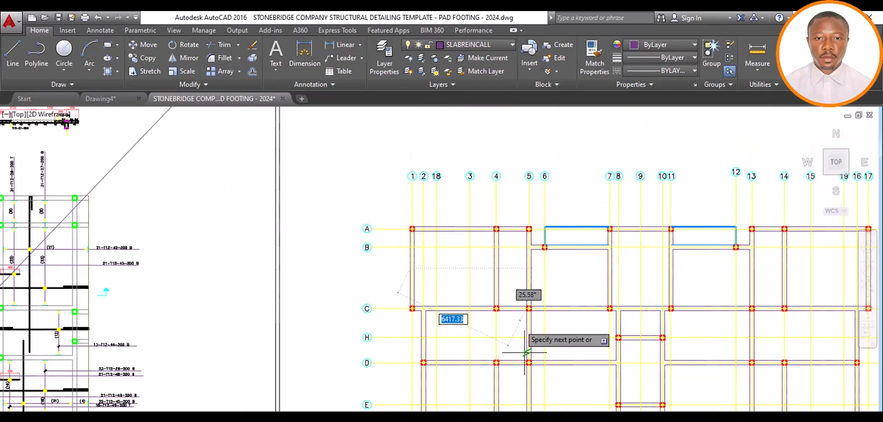
key(F8)
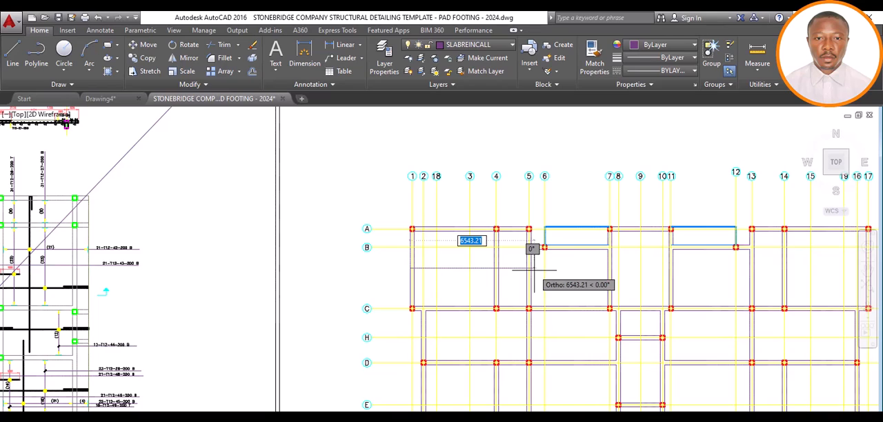
scroll(533, 270, up, 4)
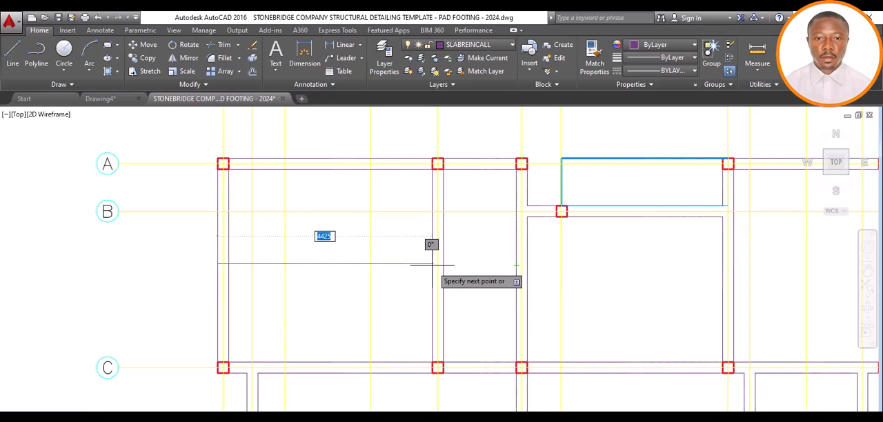
scroll(431, 264, up, 2)
scroll(434, 262, down, 2)
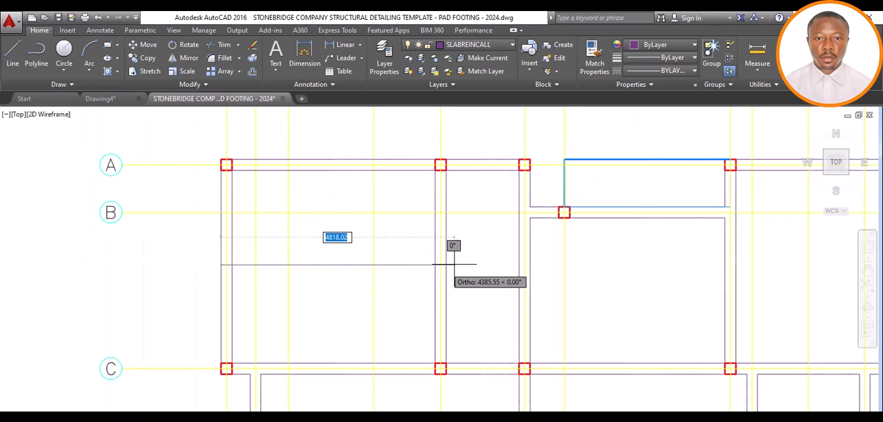
scroll(453, 264, up, 2)
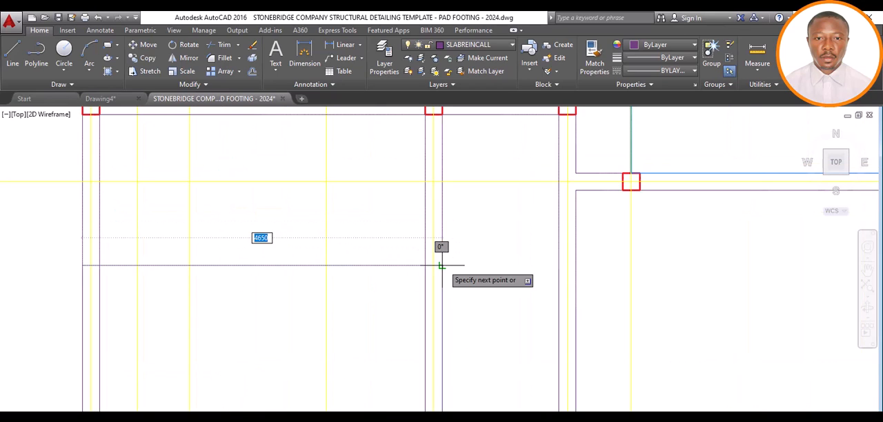
click(441, 265)
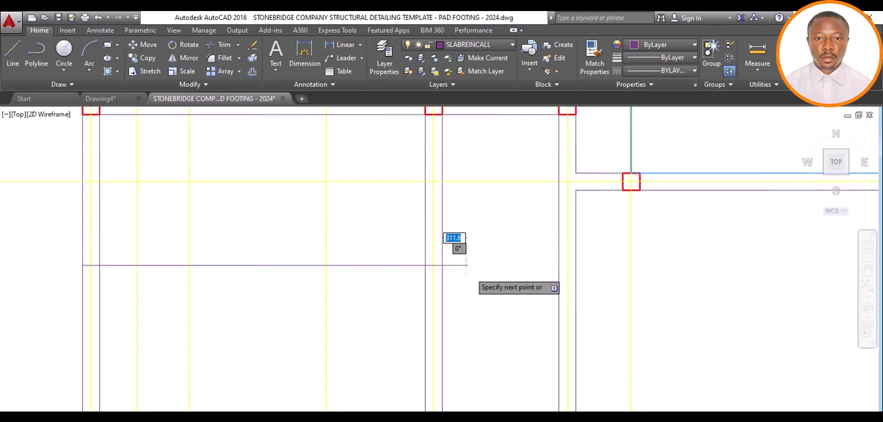
scroll(466, 265, down, 2)
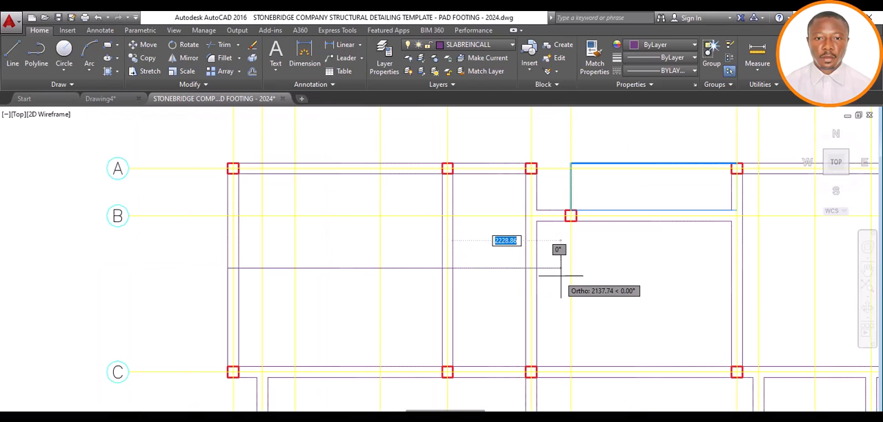
key(Escape)
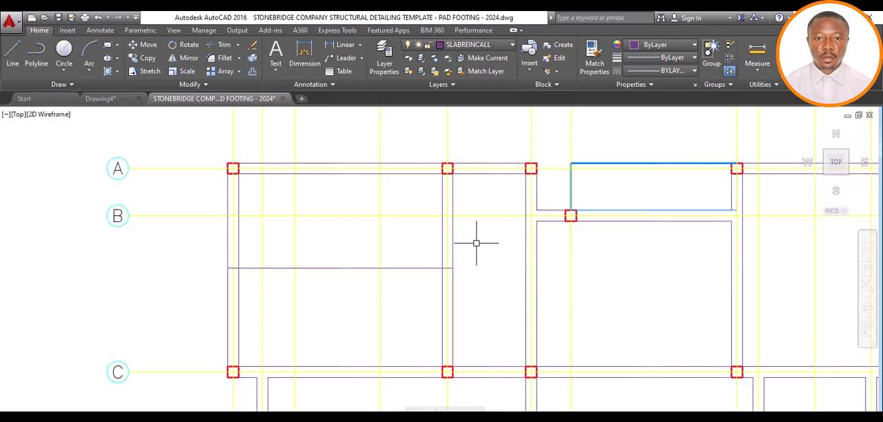
Set the lineweight of the new horizontal line between grids B and C to 0.35 mm
click(325, 268)
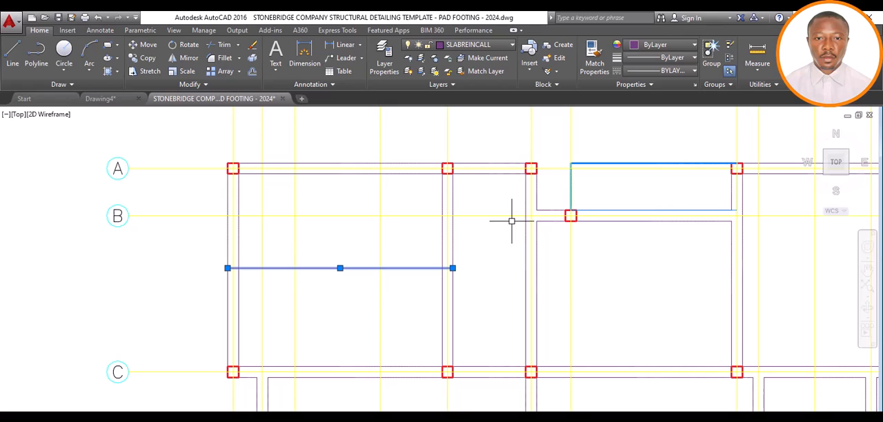
click(684, 61)
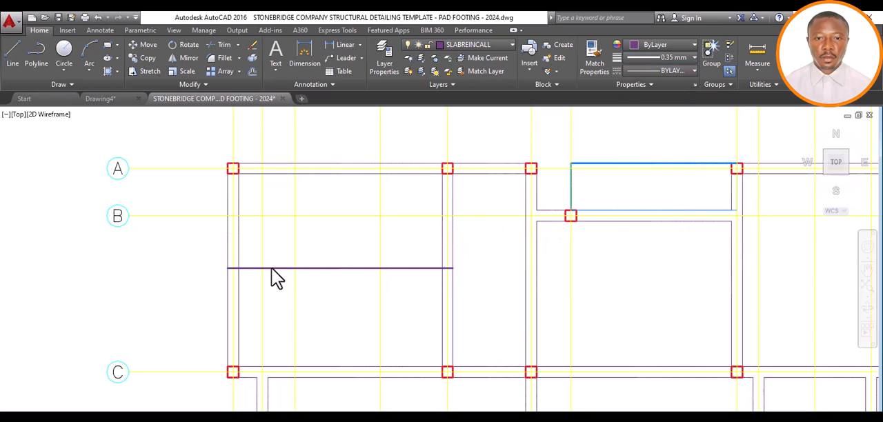
Shorten the horizontal line by moving its grid 1 end 25 inward from the beam's outer edge
click(231, 269)
scroll(227, 267, up, 4)
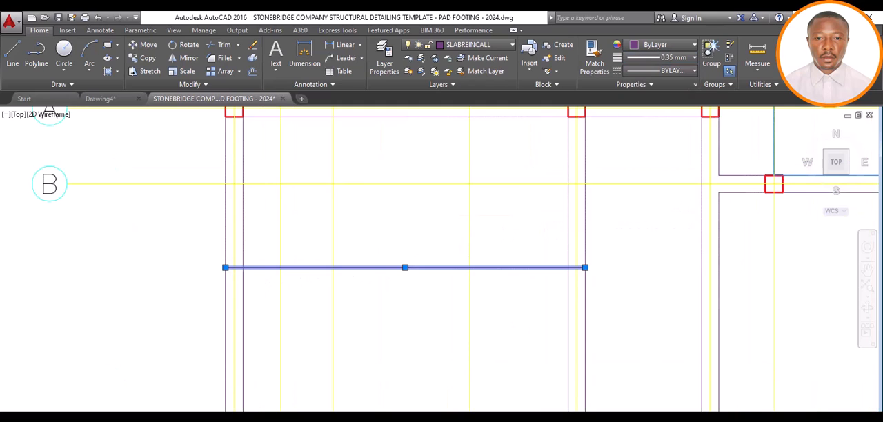
scroll(285, 261, up, 2)
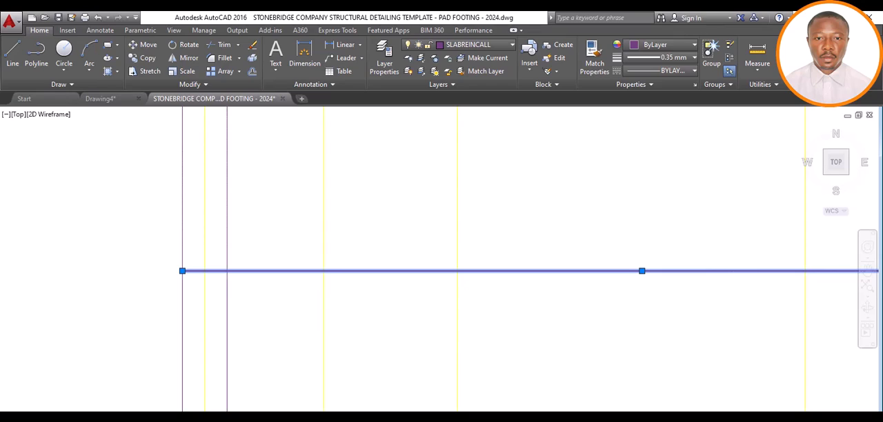
key(Escape)
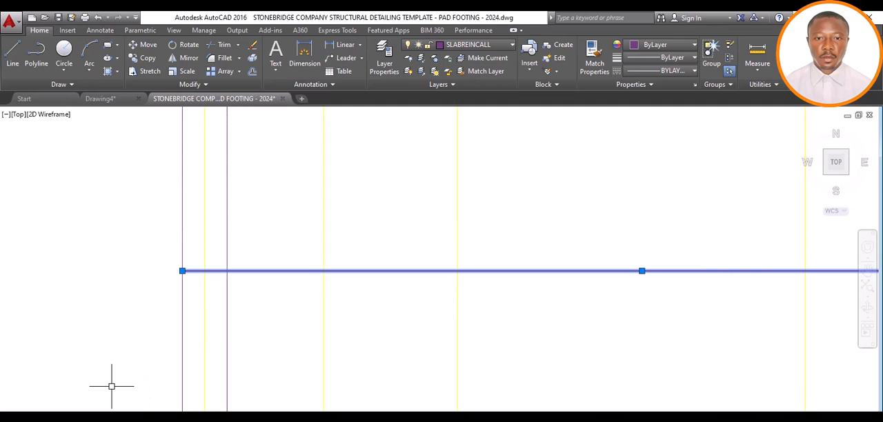
scroll(284, 293, down, 4)
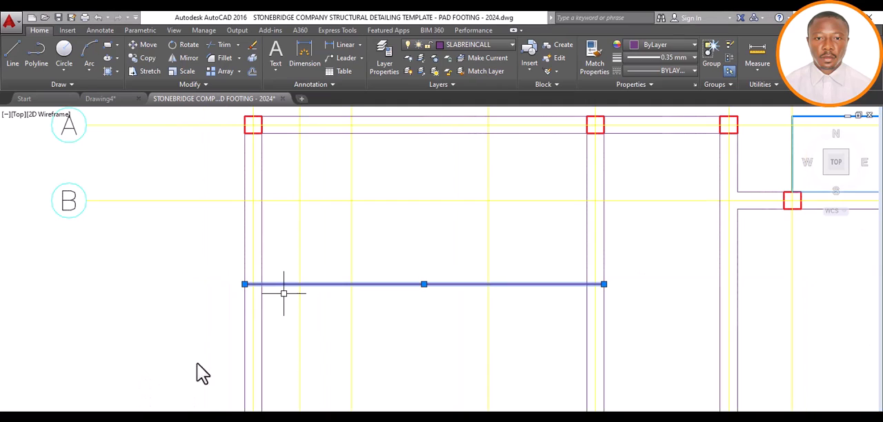
click(244, 284)
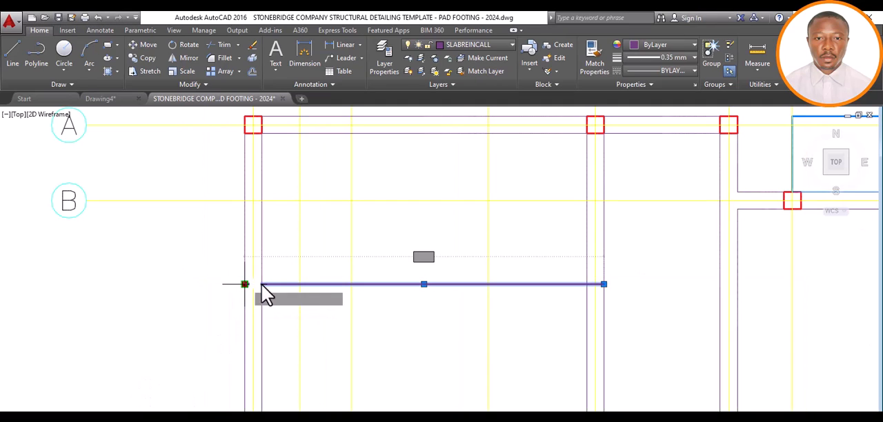
text(2)
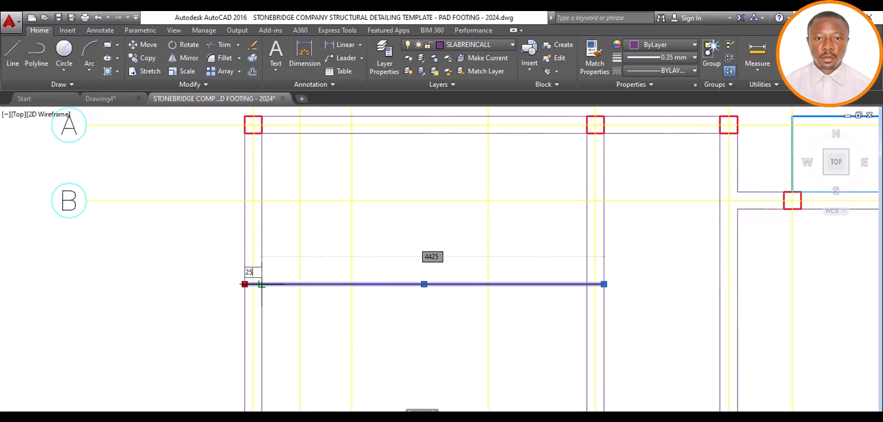
text(5)
key(Return)
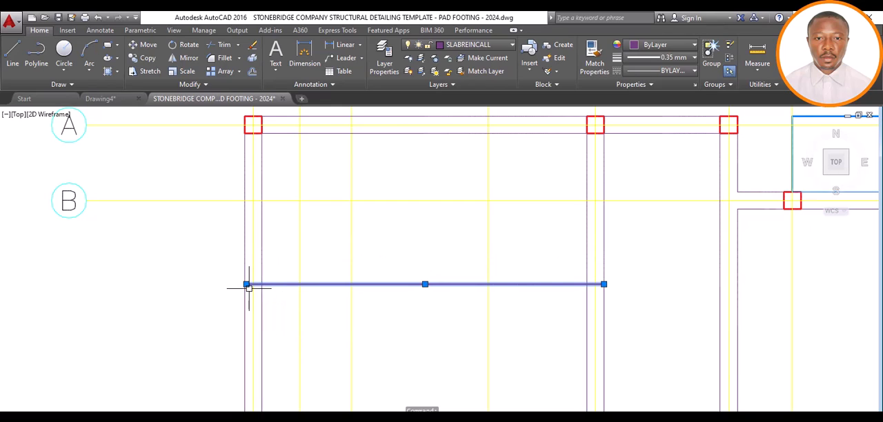
scroll(248, 287, up, 3)
key(Escape)
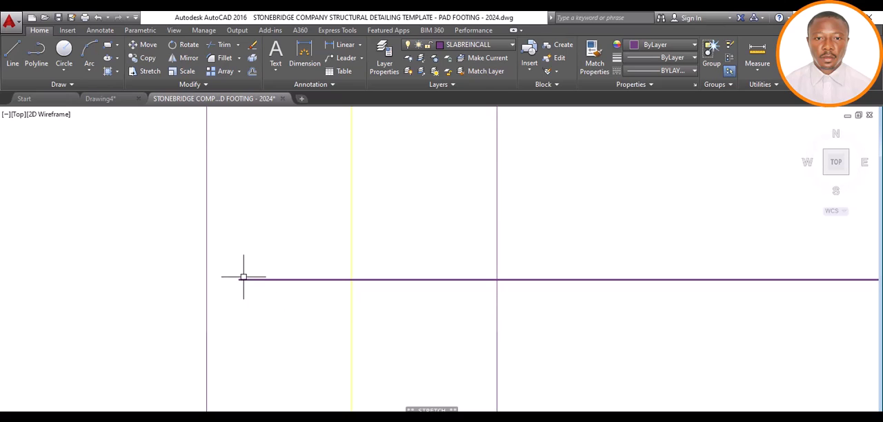
Measure the gap between the grid 1 beam's outer edge and the horizontal line's end with a temporary dimension
click(295, 59)
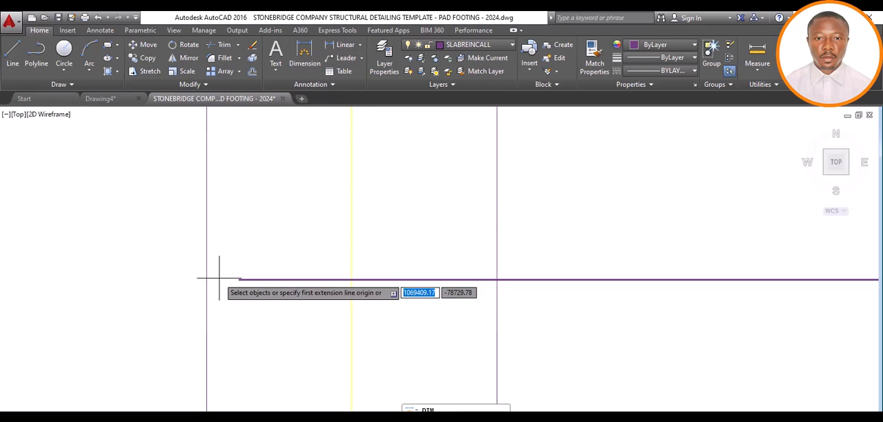
click(207, 279)
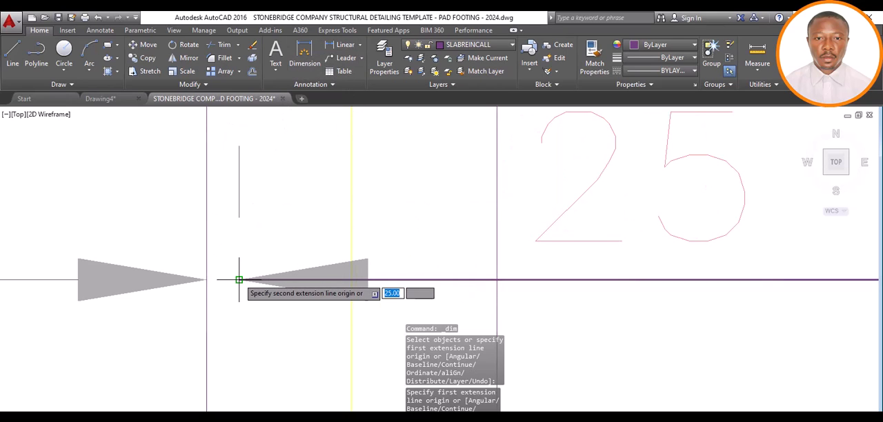
click(239, 279)
scroll(239, 275, down, 4)
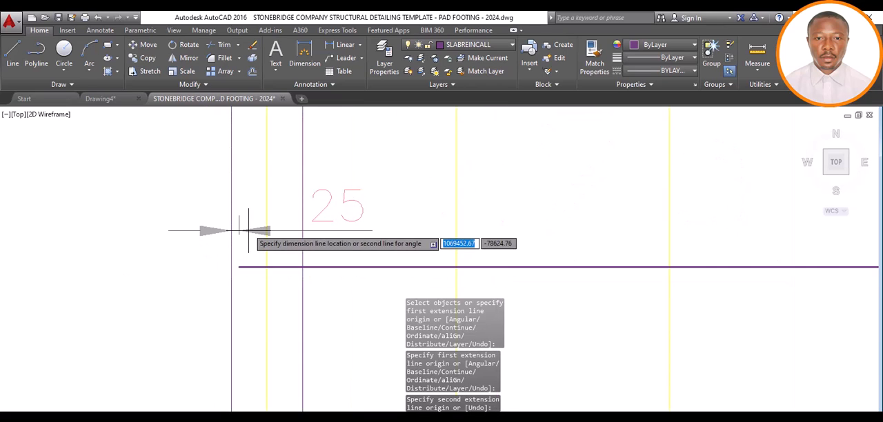
scroll(241, 241, up, 2)
key(Escape)
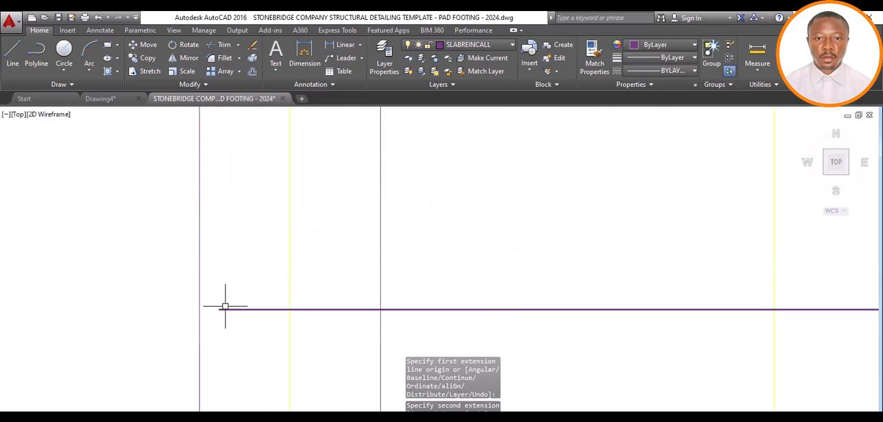
click(31, 62)
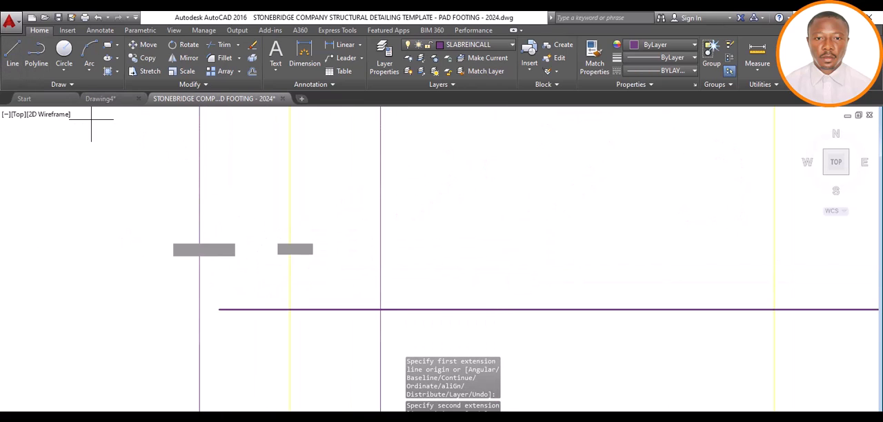
click(219, 308)
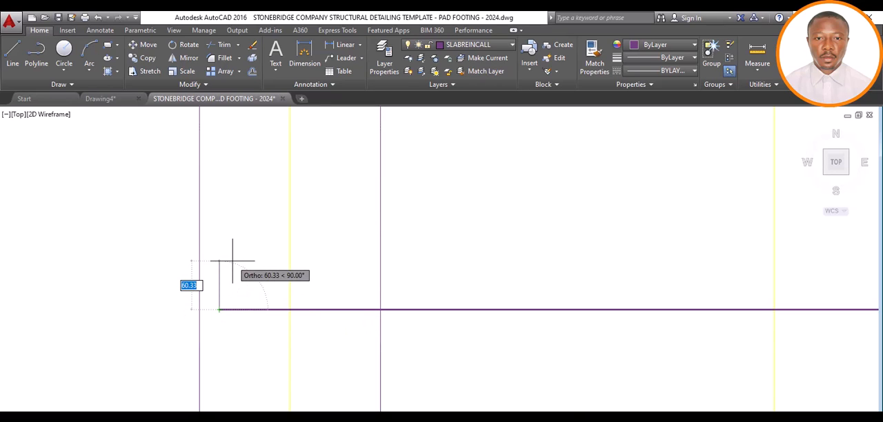
scroll(238, 263, down, 4)
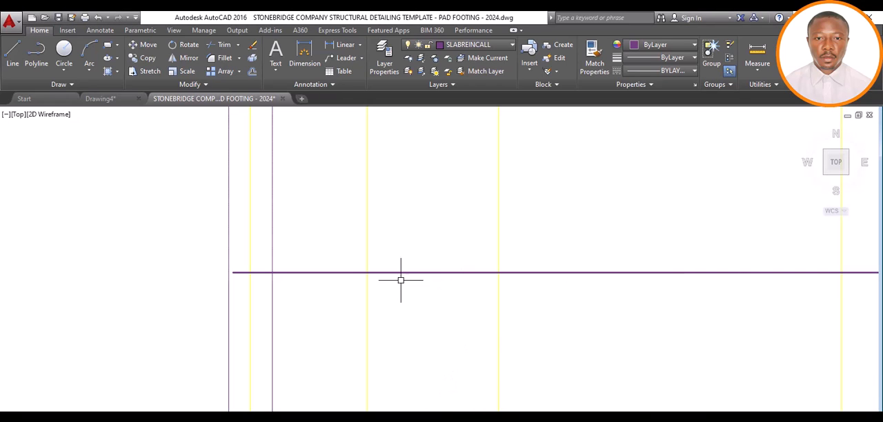
scroll(400, 279, down, 6)
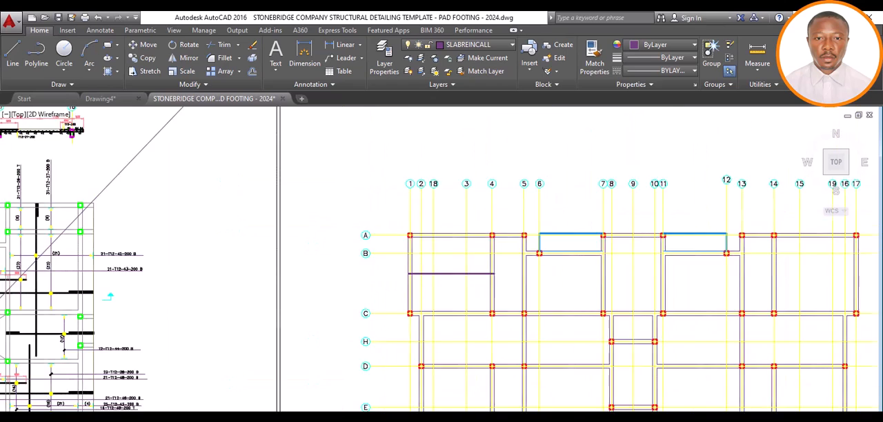
Switch to Drawing4, examine the thickness and bar labels on the slab reinforcement plan around slab 1S6, and return to the template drawing
mouse_move(443, 419)
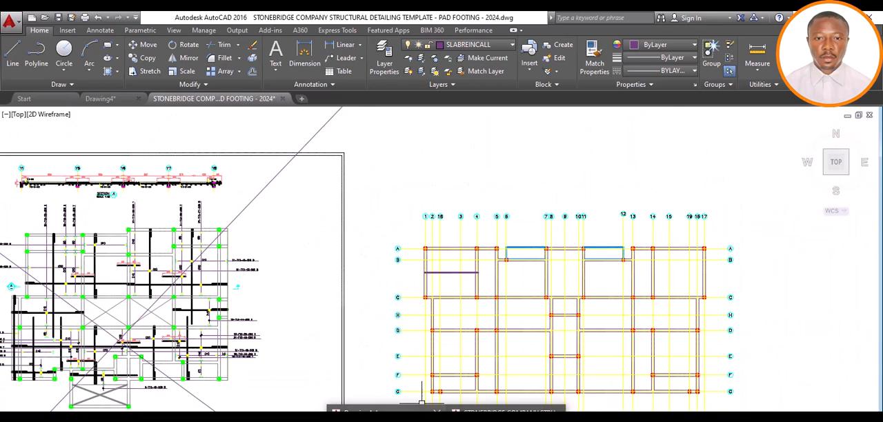
click(414, 410)
scroll(403, 216, down, 6)
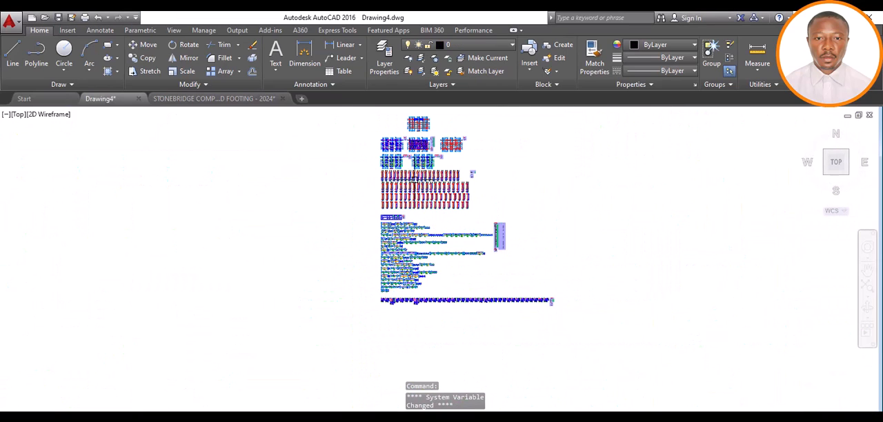
scroll(424, 140, up, 10)
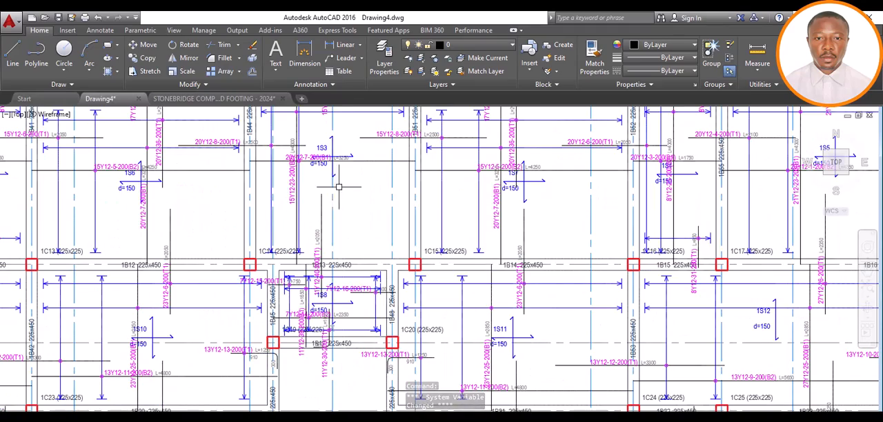
scroll(248, 218, down, 2)
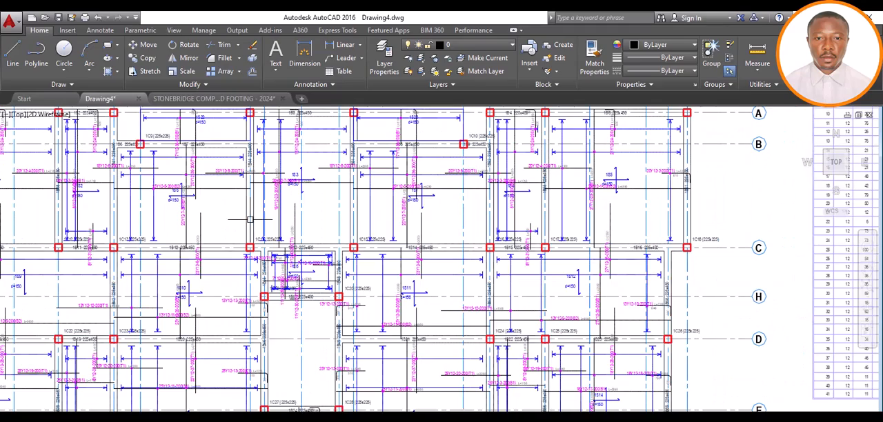
scroll(166, 194, up, 5)
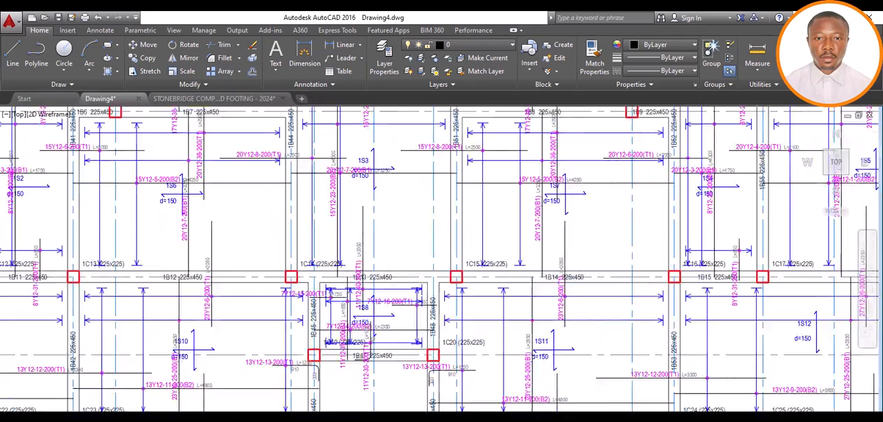
scroll(128, 208, up, 4)
scroll(125, 210, down, 4)
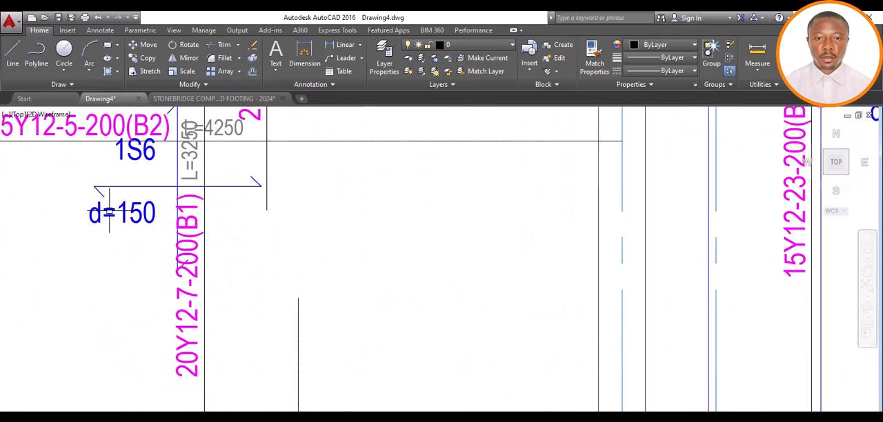
scroll(125, 213, up, 2)
scroll(125, 212, down, 6)
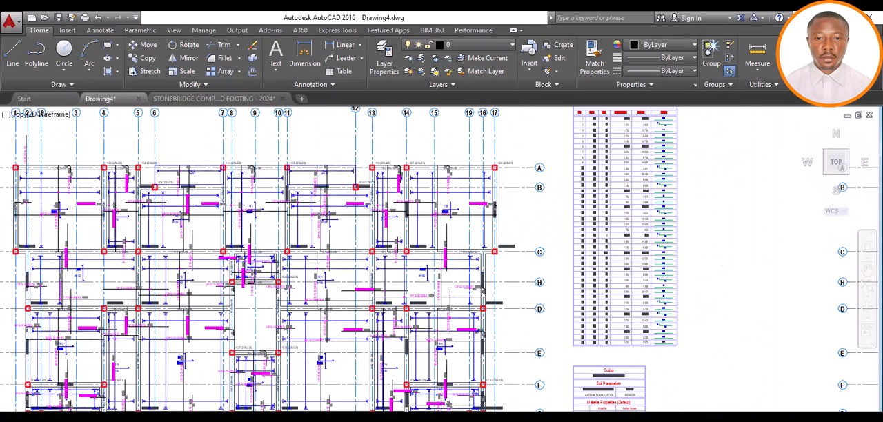
key(ctrl+Tab)
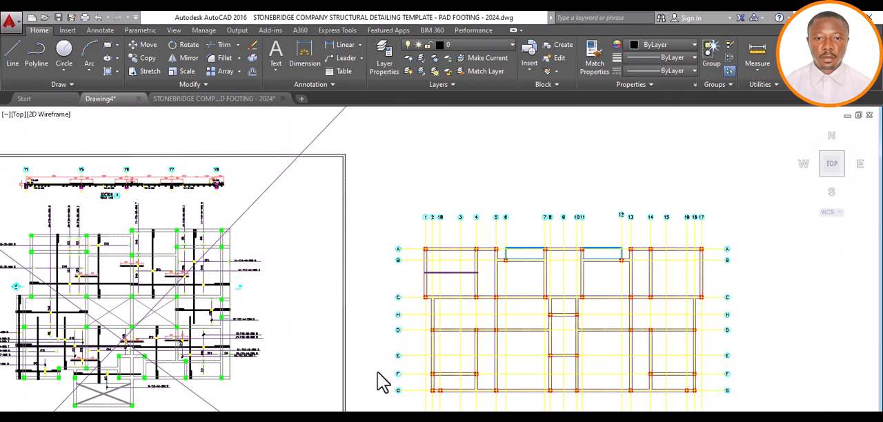
Draw a vertical line 100 long upward from the grid 1 end of the horizontal bar line between grids B and C
scroll(435, 260, up, 4)
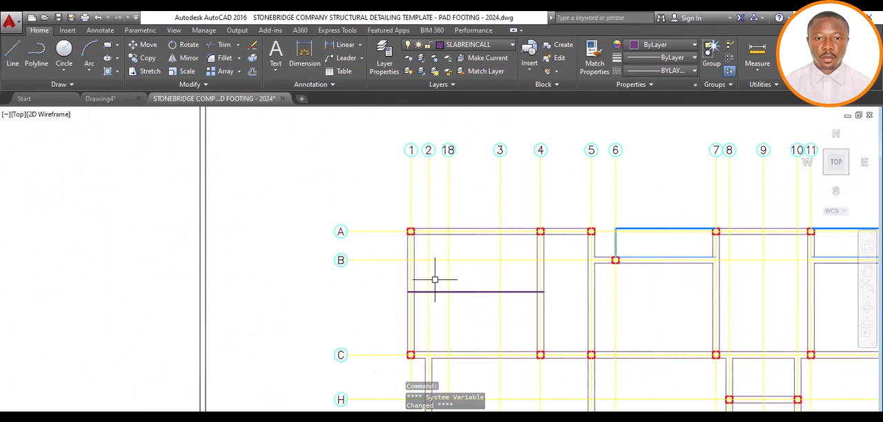
scroll(416, 292, up, 4)
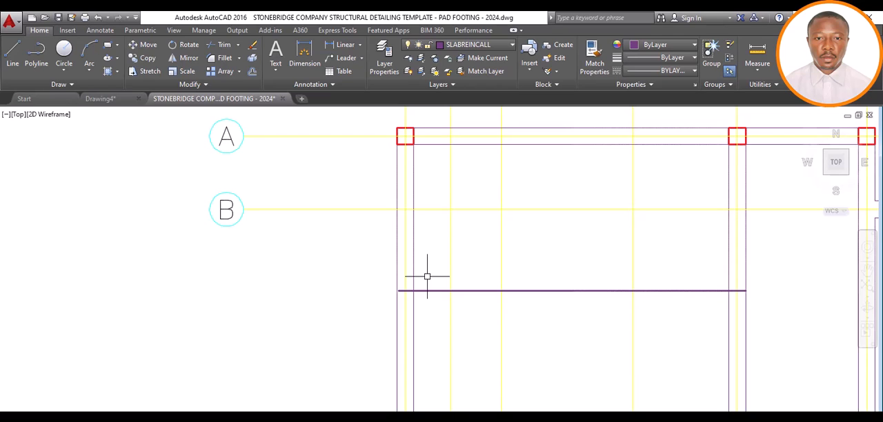
click(12, 53)
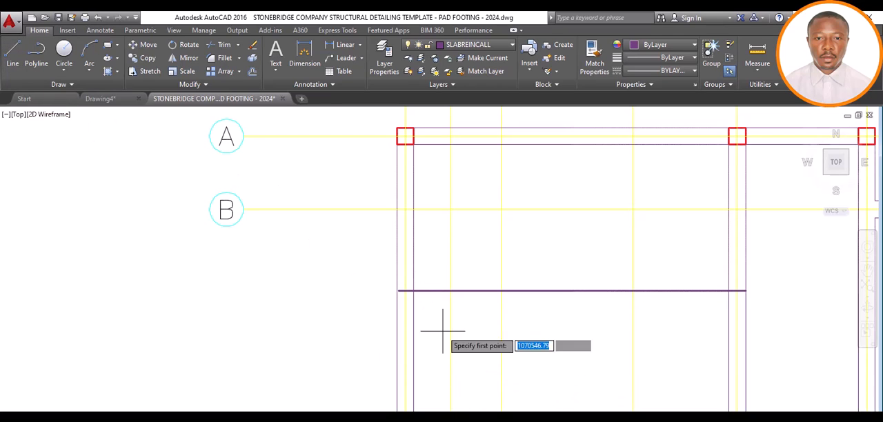
scroll(405, 291, up, 4)
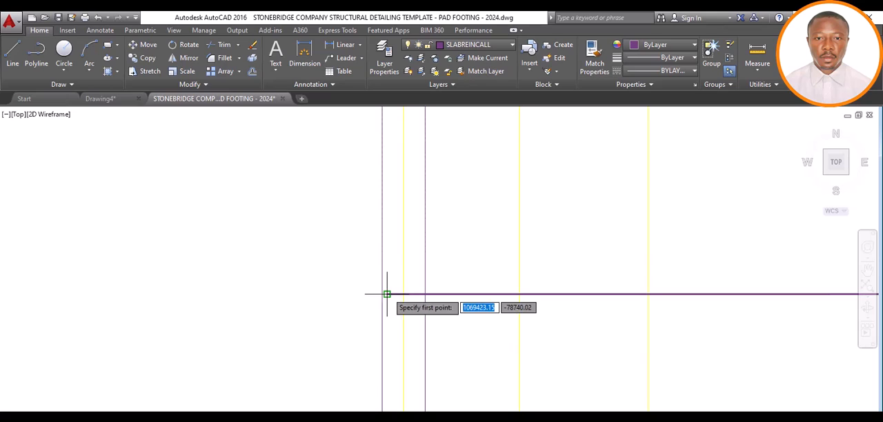
click(387, 293)
text(1)
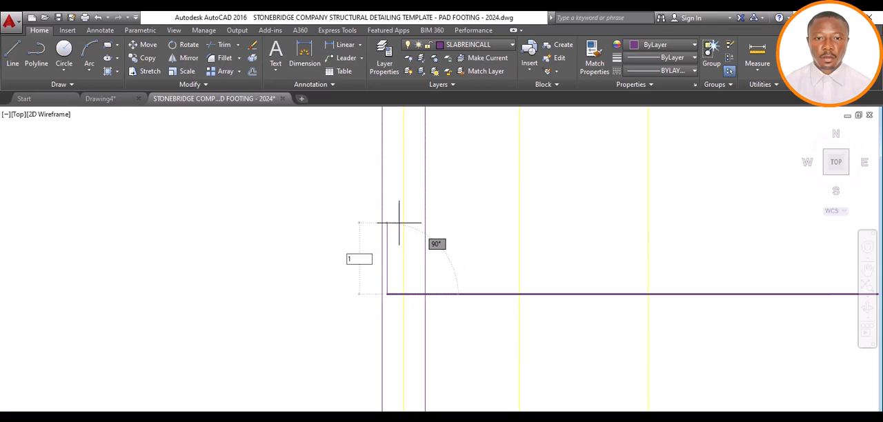
text(00)
key(Return)
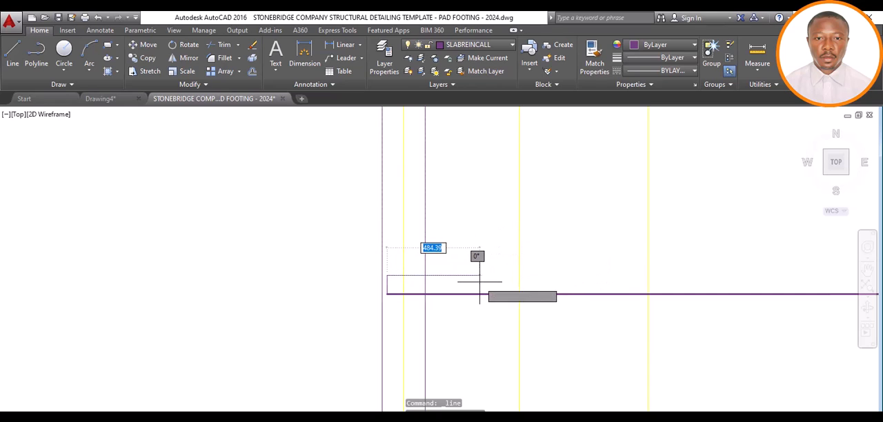
scroll(478, 276, down, 3)
scroll(483, 255, up, 2)
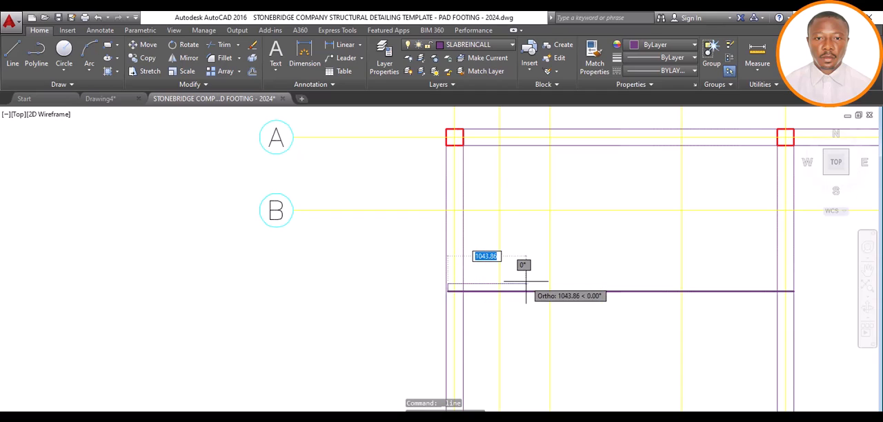
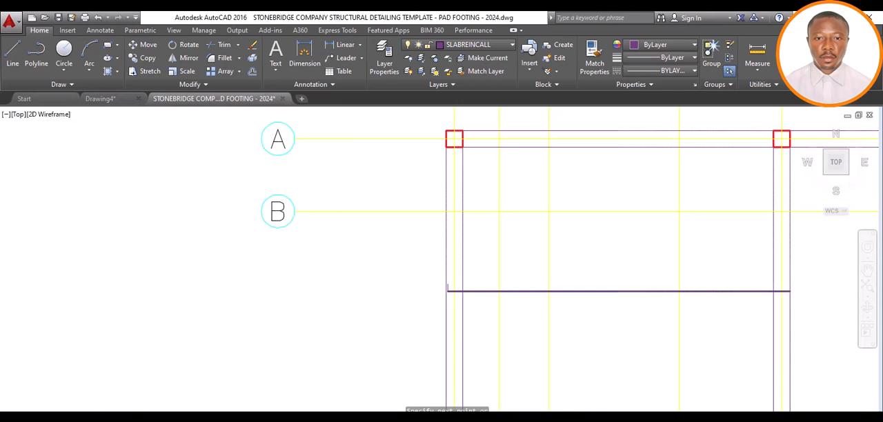
Switch to Drawing4, examine the top bar label on the slab reinforcement plan between grids B and C, and return to the template drawing
click(445, 418)
click(383, 411)
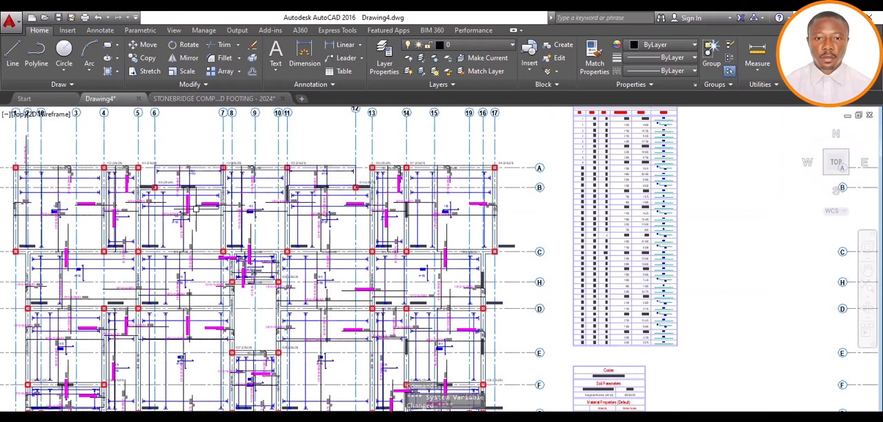
scroll(189, 210, up, 2)
scroll(258, 197, up, 8)
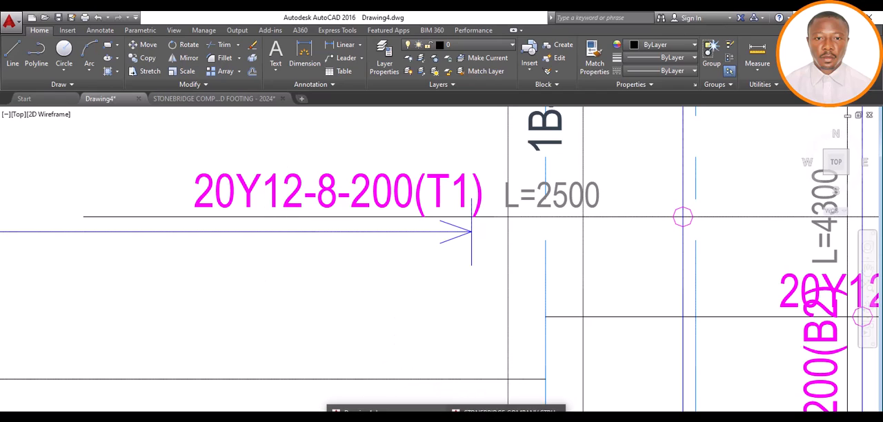
key(ctrl+Tab)
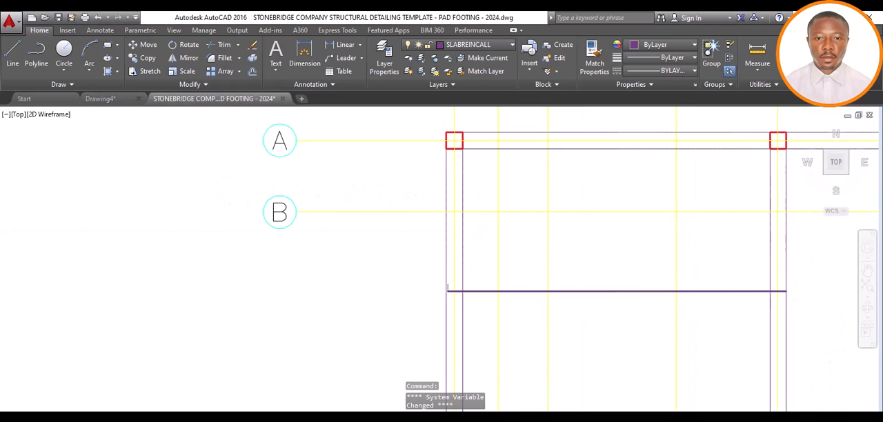
Multiply 50 by 12 in Calculator to work out the bar's lap length, and minimize the calculator
click(167, 337)
click(158, 390)
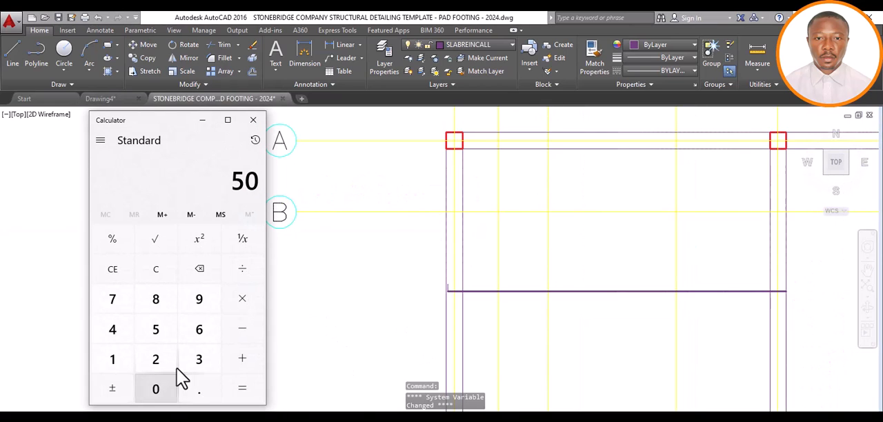
click(228, 309)
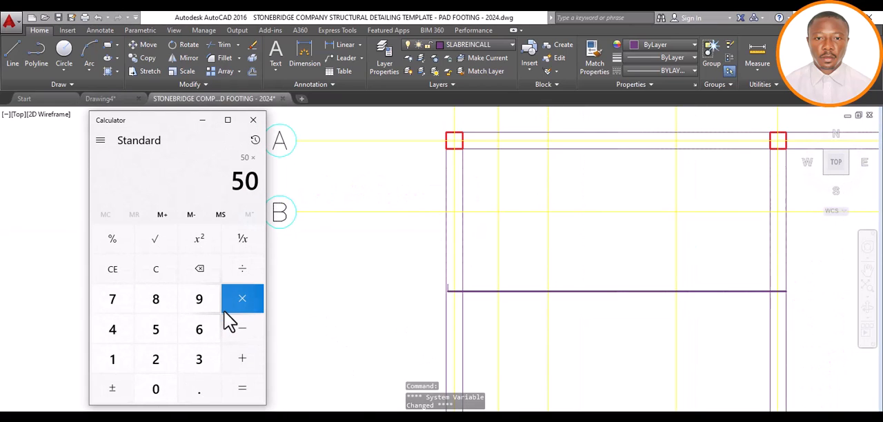
click(112, 364)
click(160, 366)
click(245, 390)
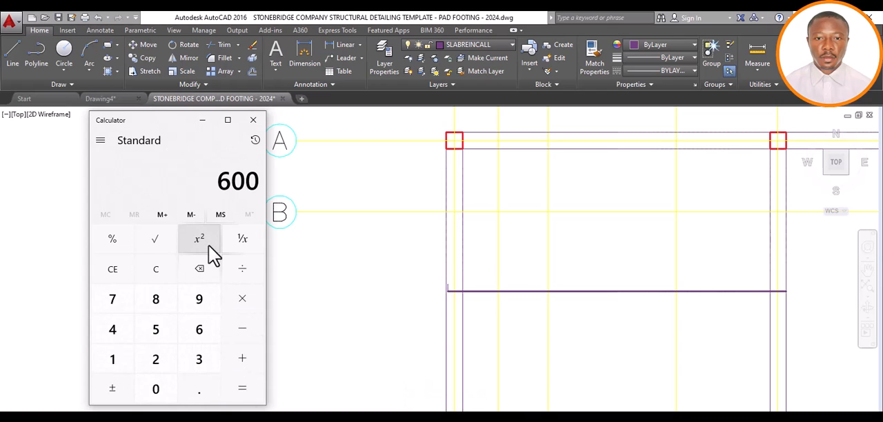
click(202, 120)
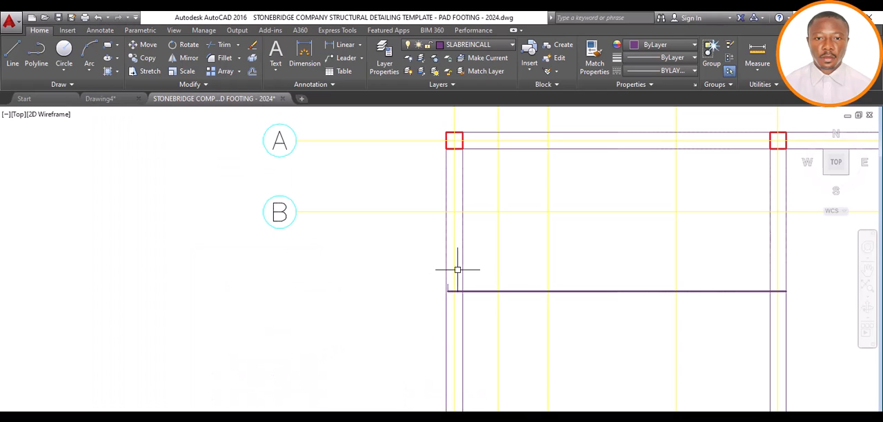
Draw a horizontal line 600 long into the slab from the upper end of the short vertical line at grid 1
click(13, 52)
scroll(447, 286, up, 5)
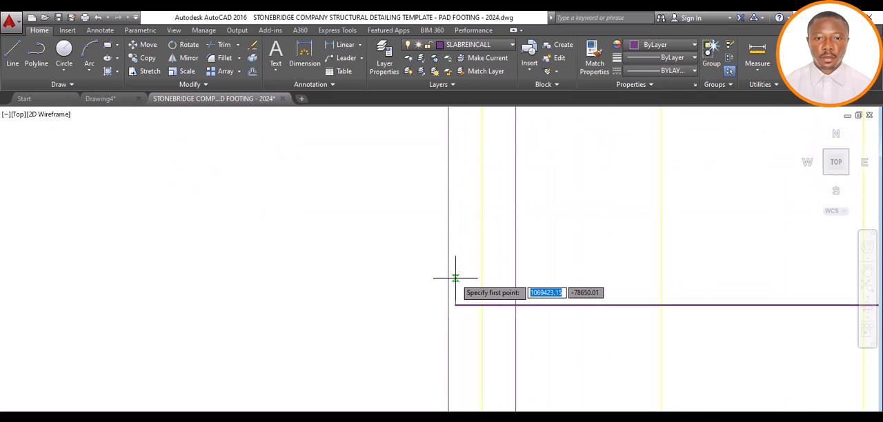
click(456, 276)
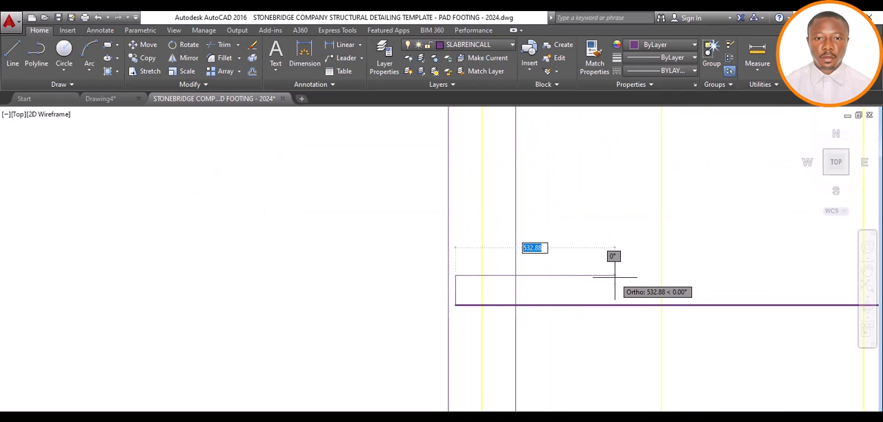
text(6)
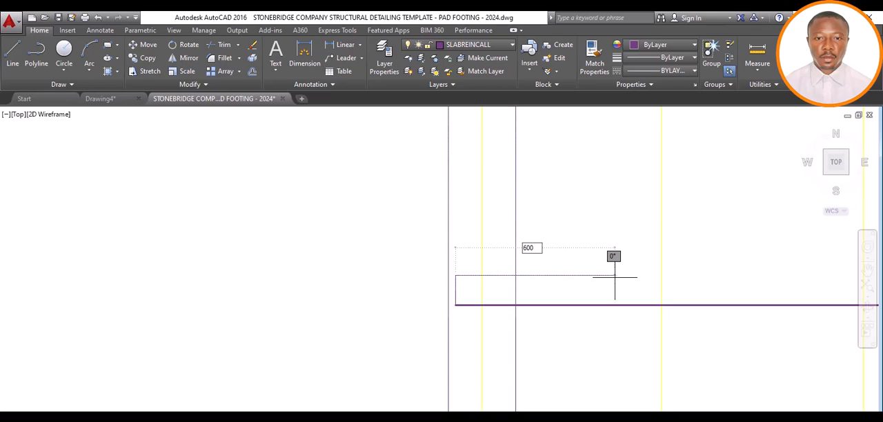
text(00)
key(Return)
key(Return)
scroll(516, 254, down, 2)
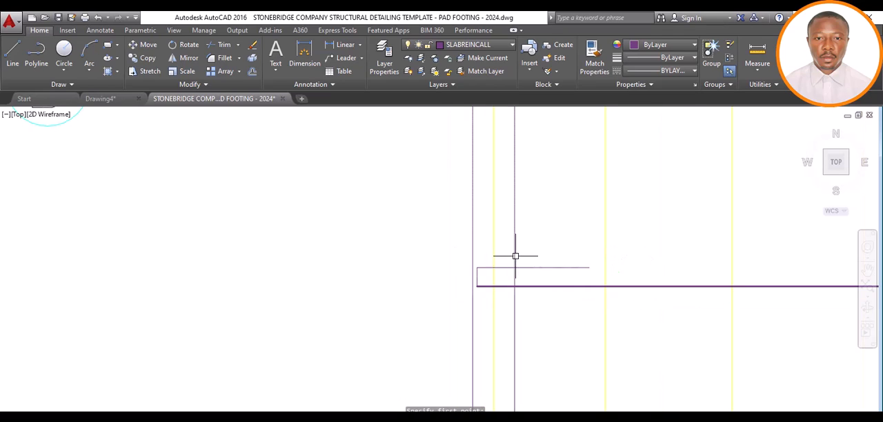
Match the properties of the long horizontal bar line onto the short vertical line and the 600 return line at grid 1
click(556, 286)
click(594, 59)
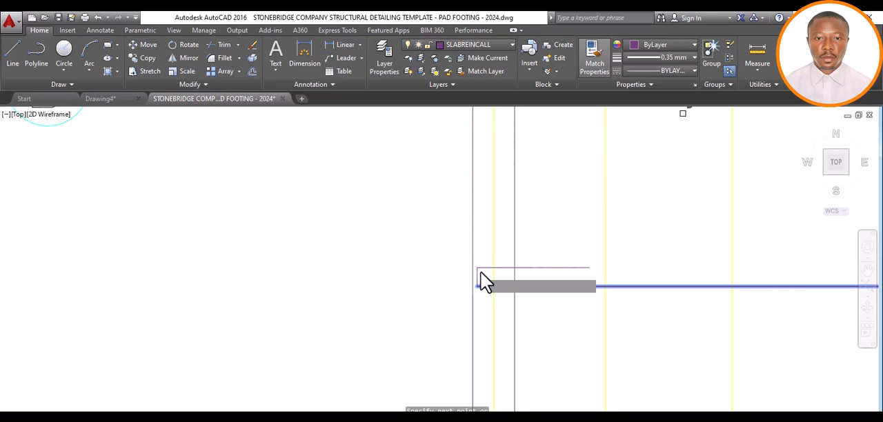
scroll(481, 280, up, 4)
click(494, 242)
click(471, 314)
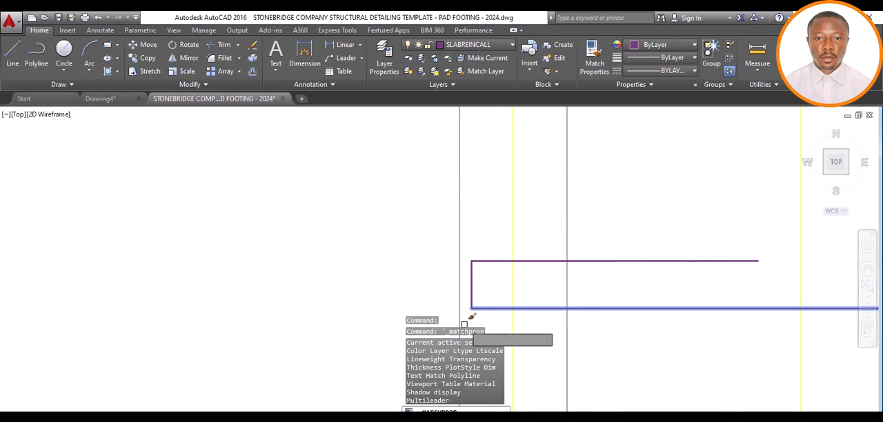
scroll(374, 216, down, 3)
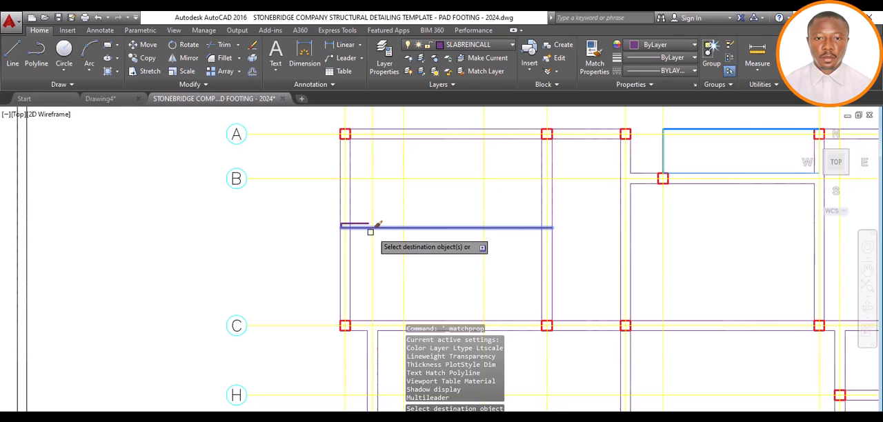
click(550, 228)
scroll(493, 255, up, 4)
scroll(531, 235, down, 4)
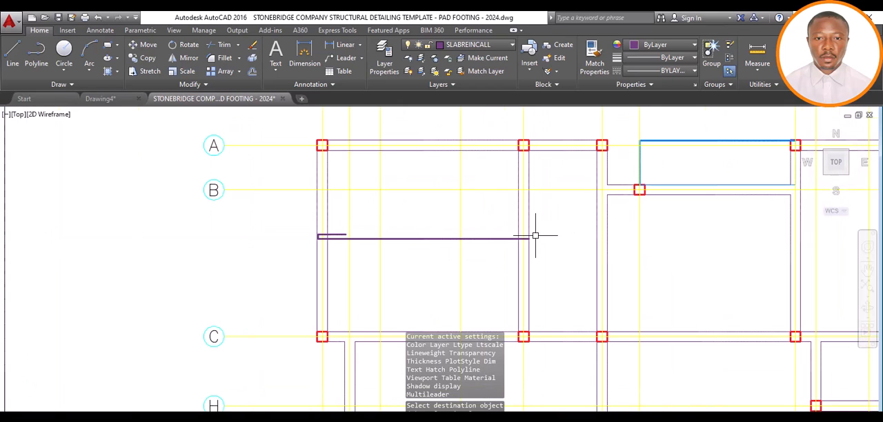
scroll(432, 238, down, 3)
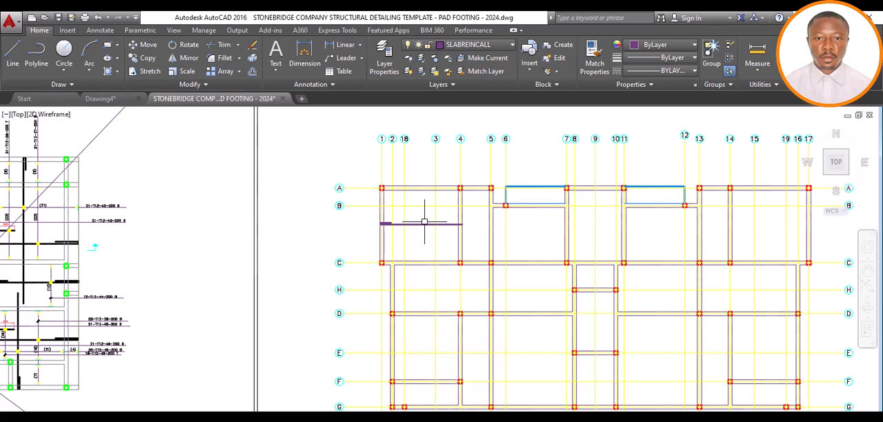
scroll(424, 222, up, 2)
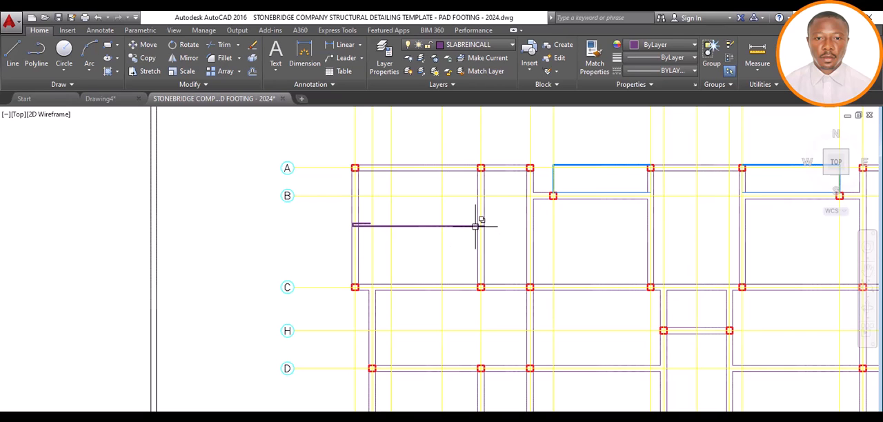
scroll(413, 234, down, 3)
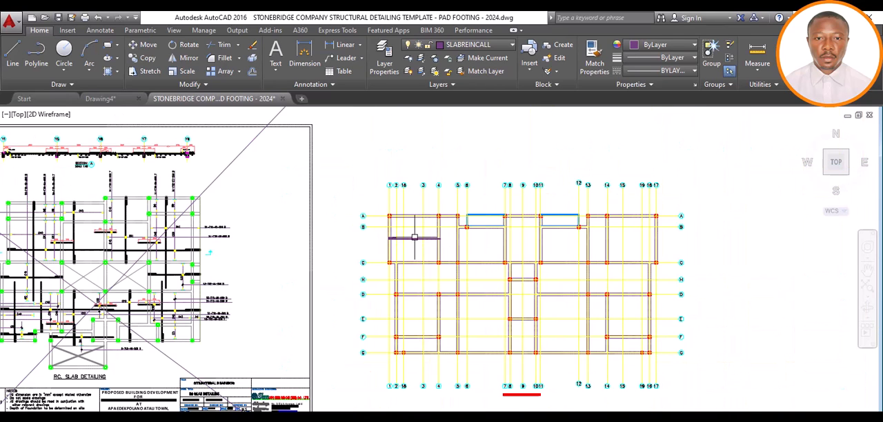
scroll(414, 235, up, 3)
scroll(404, 246, up, 2)
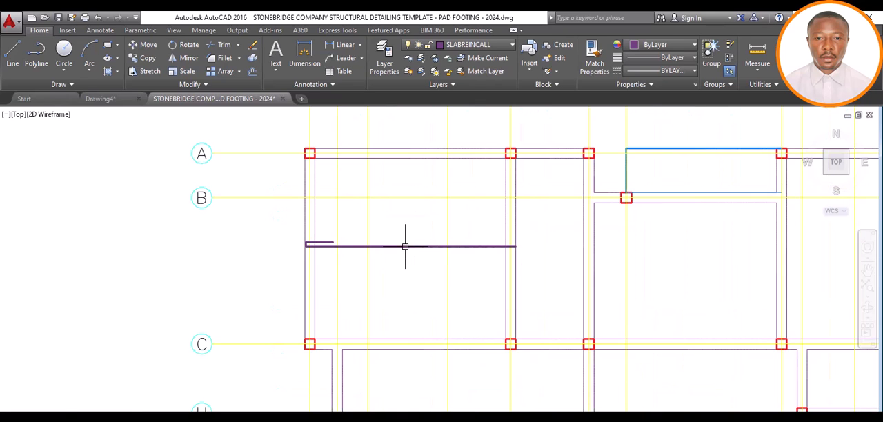
scroll(404, 244, down, 3)
scroll(457, 244, up, 2)
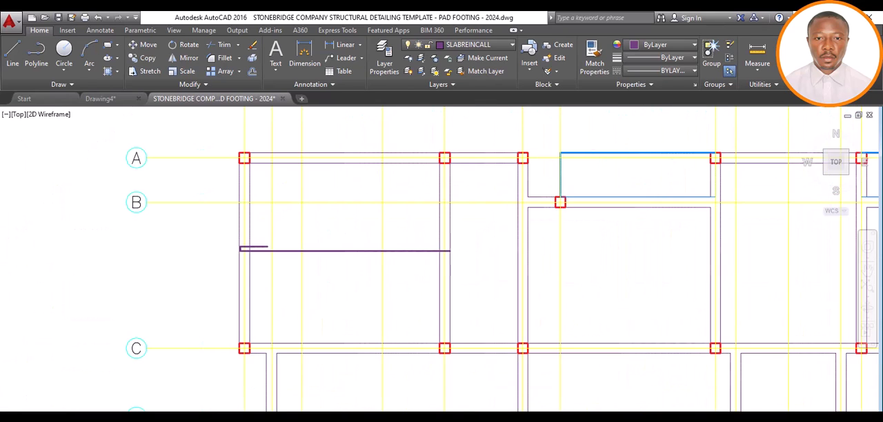
Lengthen the horizontal bar line by 600 past the far edge of the grid 4 beam toward grid 5
scroll(448, 245, up, 5)
click(452, 253)
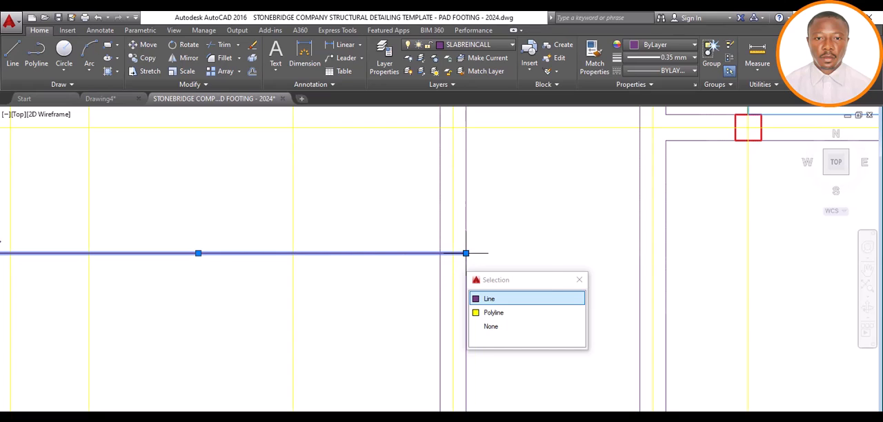
click(466, 253)
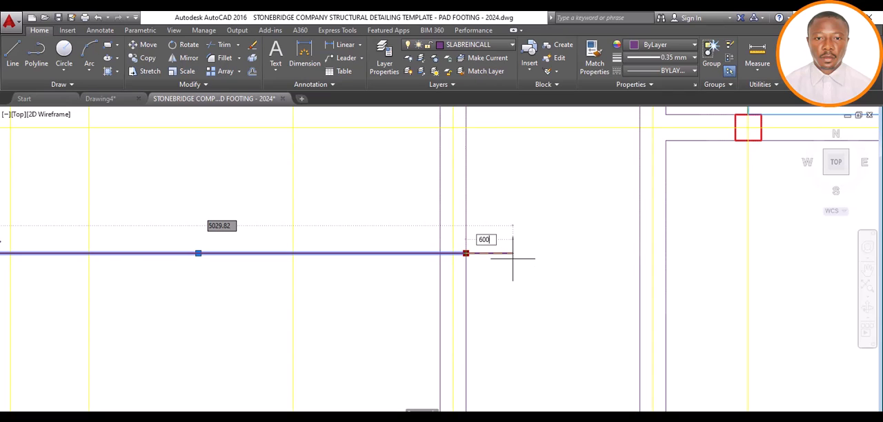
key(Return)
key(Escape)
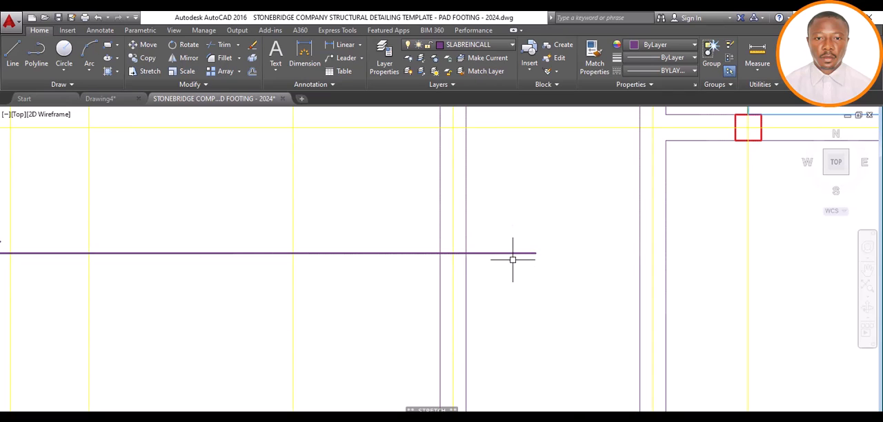
scroll(512, 259, down, 5)
scroll(524, 271, up, 2)
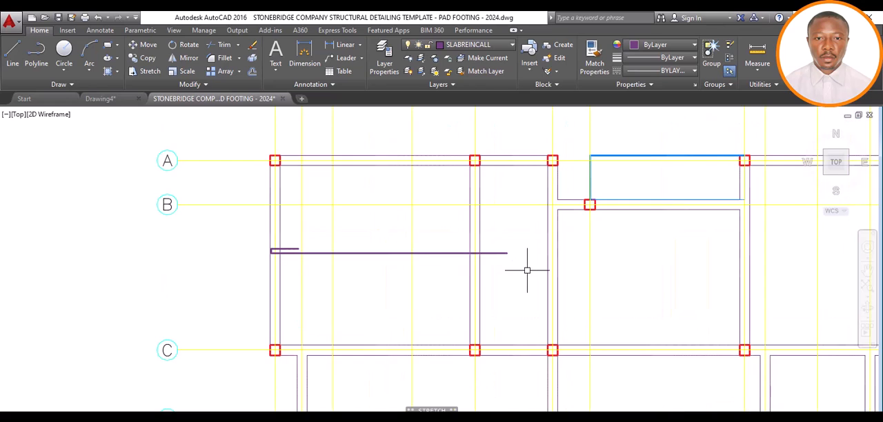
scroll(422, 259, down, 2)
scroll(417, 260, up, 4)
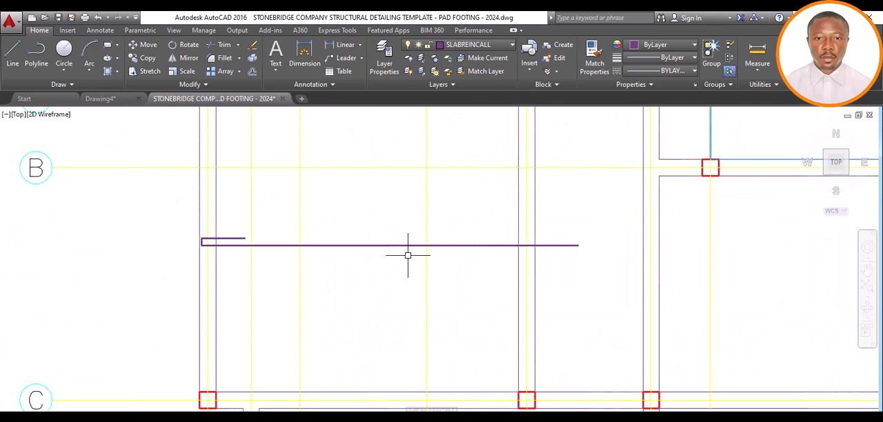
scroll(387, 246, down, 4)
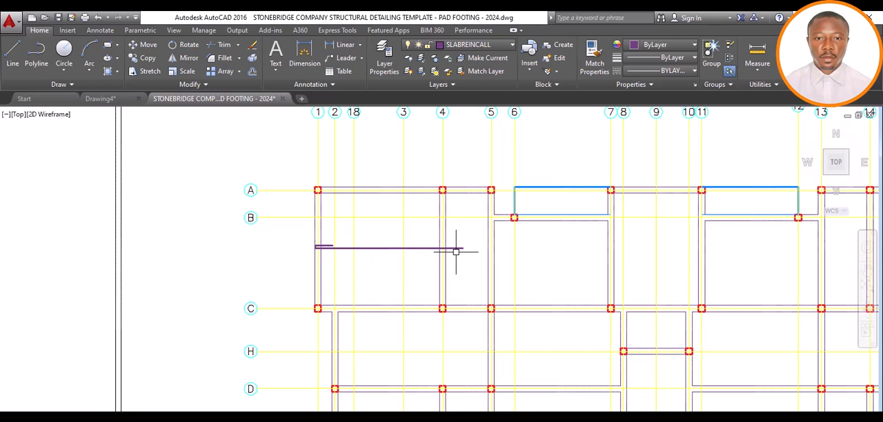
scroll(455, 255, up, 4)
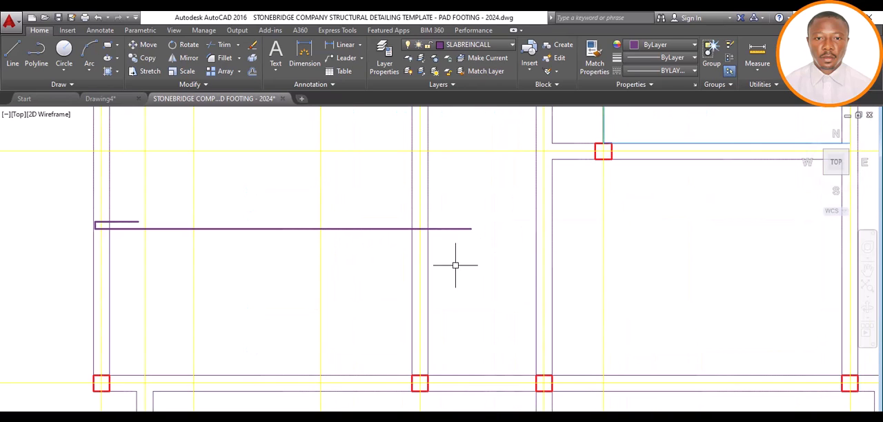
scroll(455, 262, down, 4)
scroll(449, 278, up, 2)
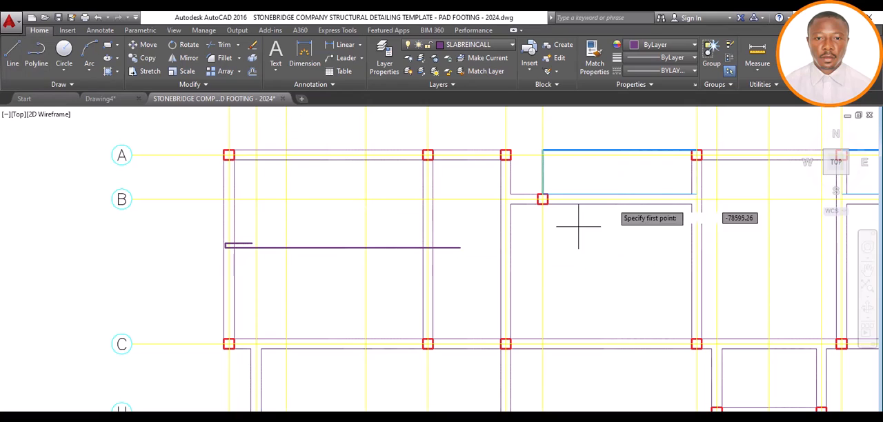
Draw a second horizontal bar line with 0.30 mm lineweight, slightly below the first, from the grid 4 beam's right edge to the grid 7 beam's right edge
click(693, 57)
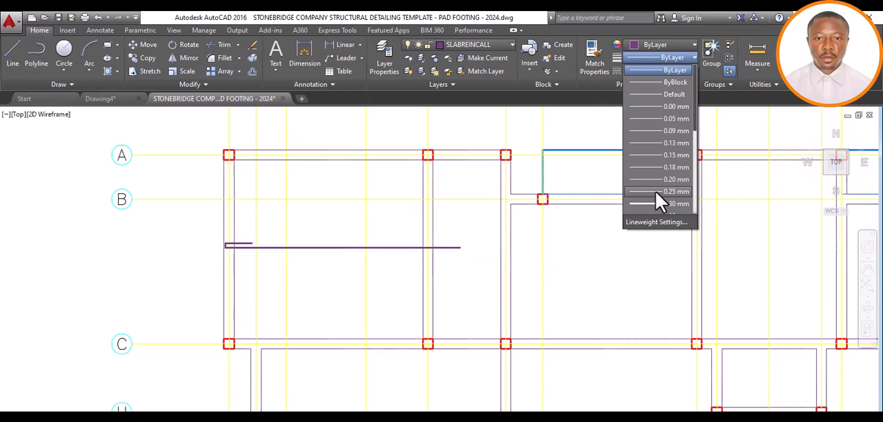
click(633, 201)
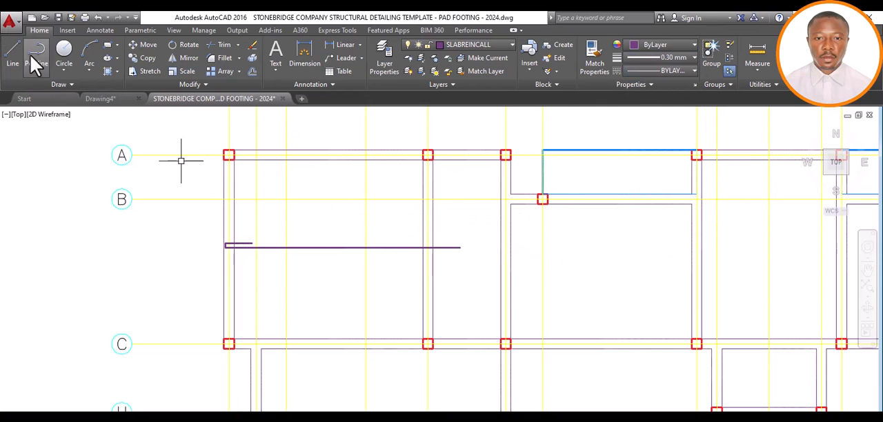
click(15, 65)
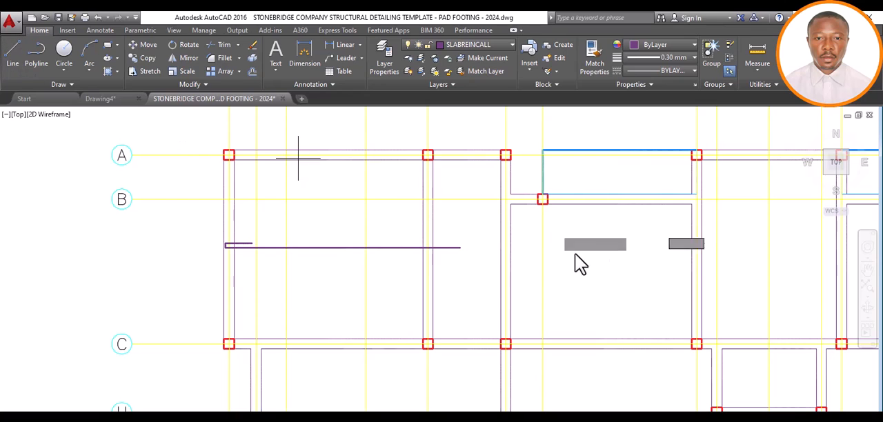
click(434, 260)
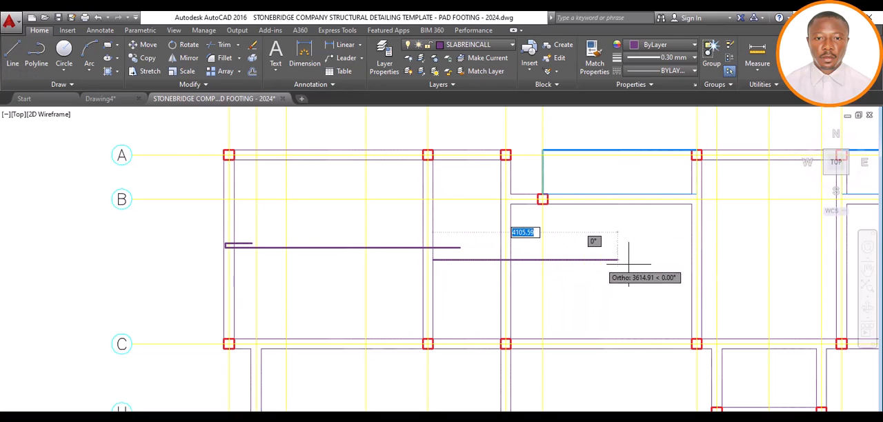
click(700, 260)
key(Return)
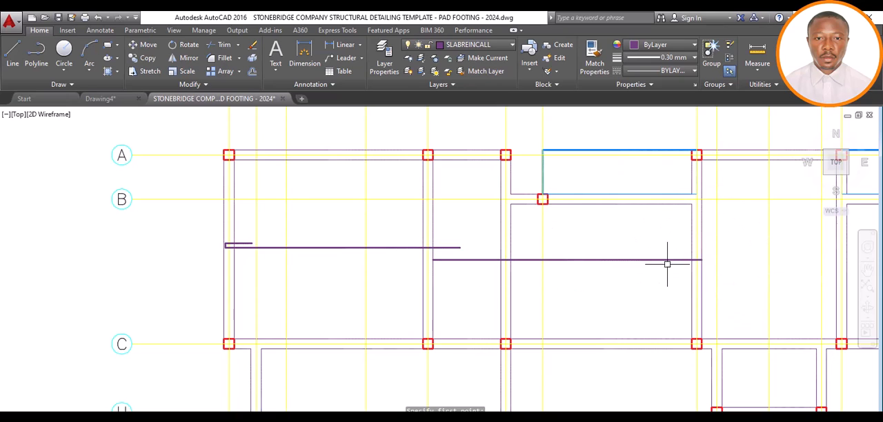
scroll(666, 259, up, 2)
scroll(293, 256, down, 4)
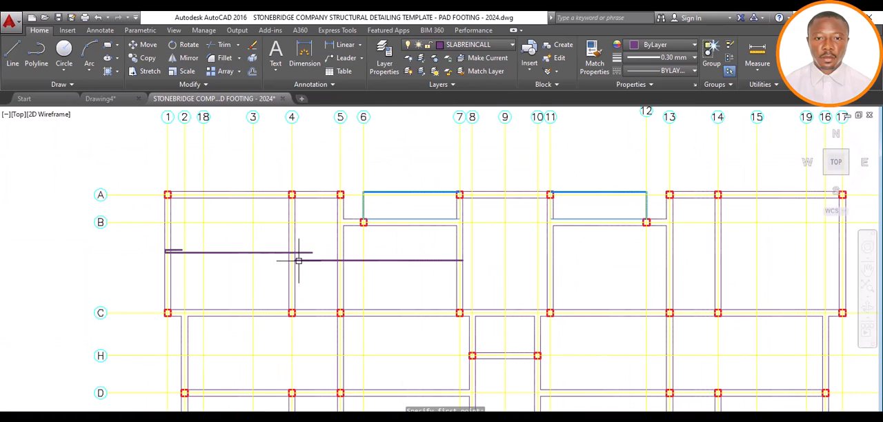
scroll(298, 258, up, 4)
scroll(309, 254, down, 4)
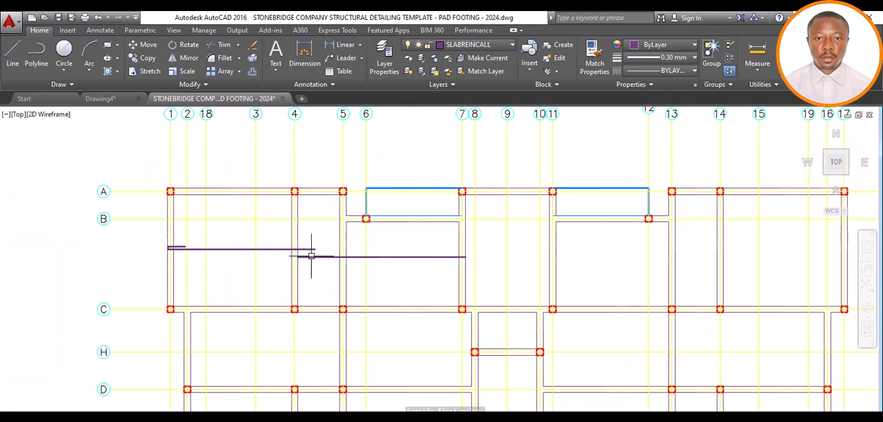
Lengthen the second horizontal bar line by 600 past the right edge of the grid 7 beam toward grid 8
scroll(466, 252, up, 5)
click(463, 256)
scroll(507, 259, down, 4)
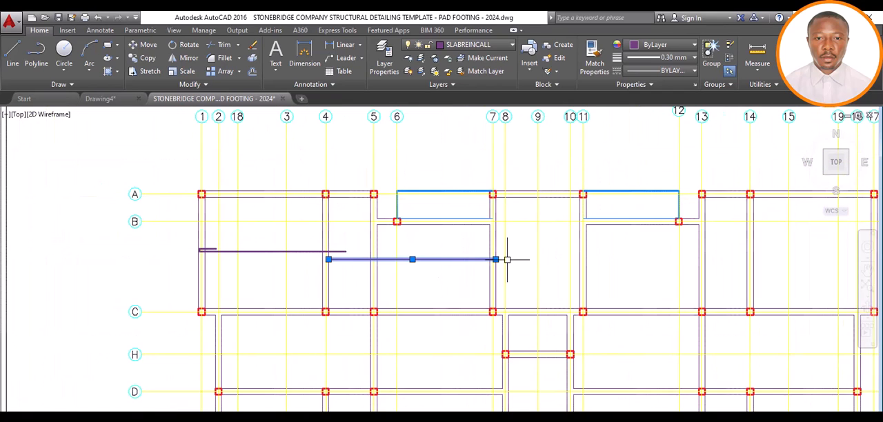
scroll(524, 259, up, 4)
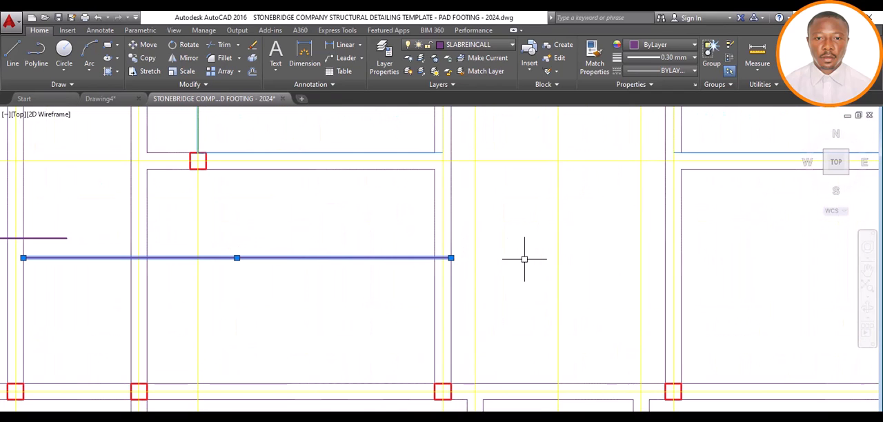
click(451, 258)
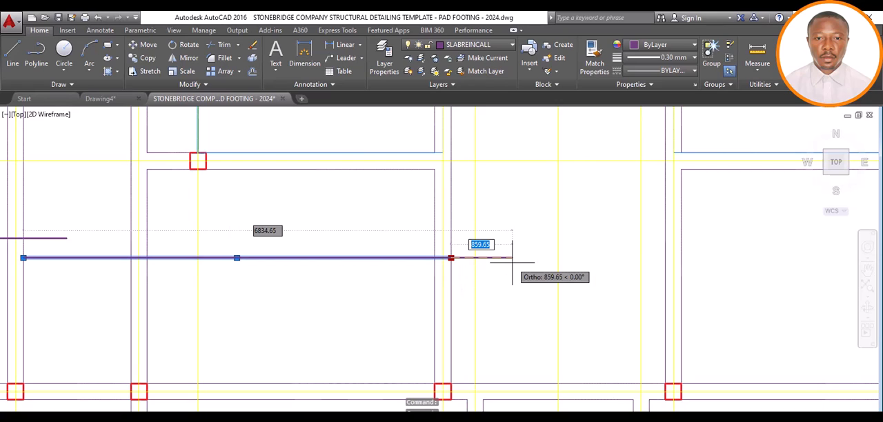
text(600)
key(Return)
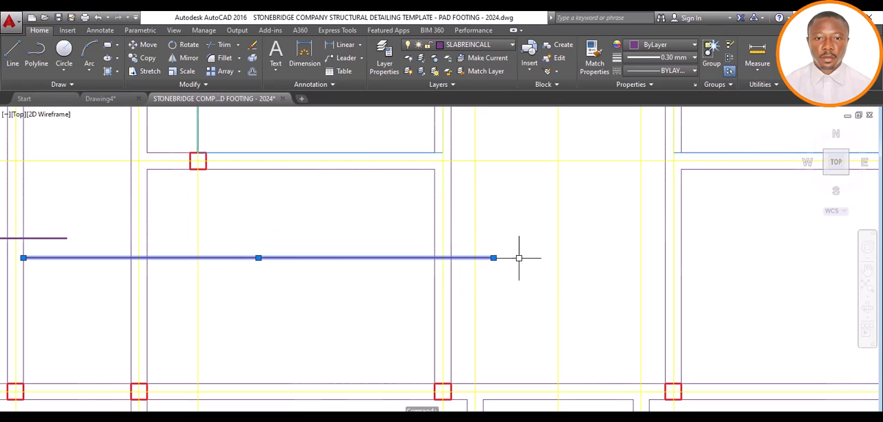
key(Escape)
scroll(495, 260, down, 5)
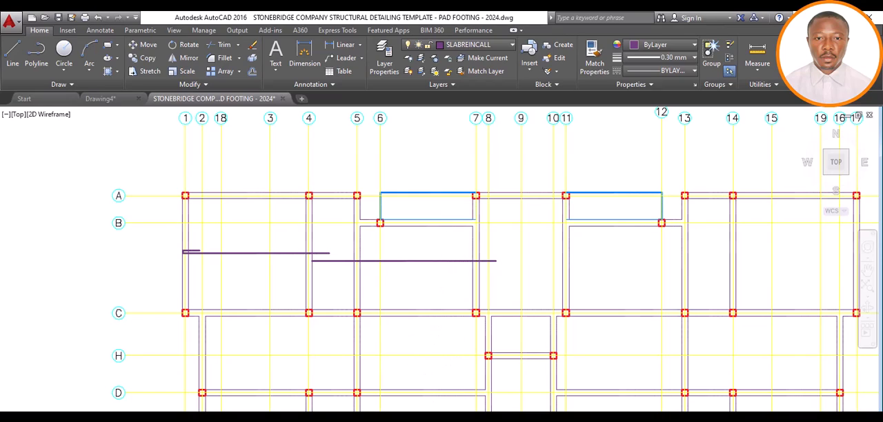
Examine the slab reinforcement bars around grids A and B in Drawing4, and return to the pad footing template drawing
mouse_move(447, 421)
click(386, 412)
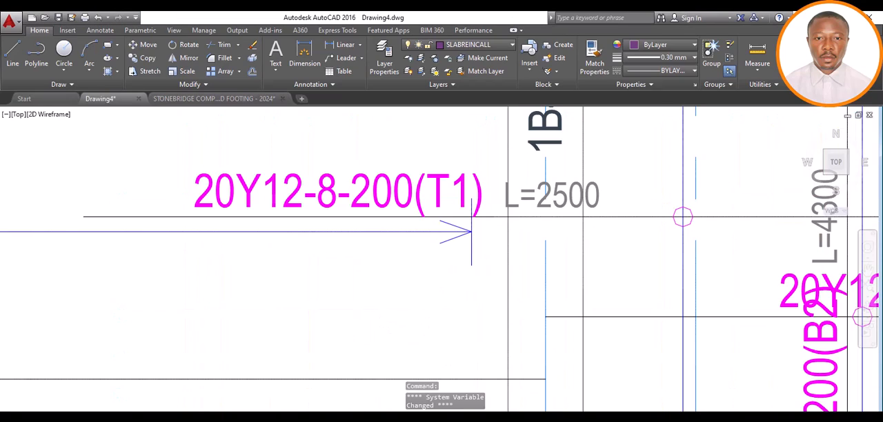
scroll(382, 281, down, 10)
scroll(382, 282, down, 3)
scroll(341, 300, up, 2)
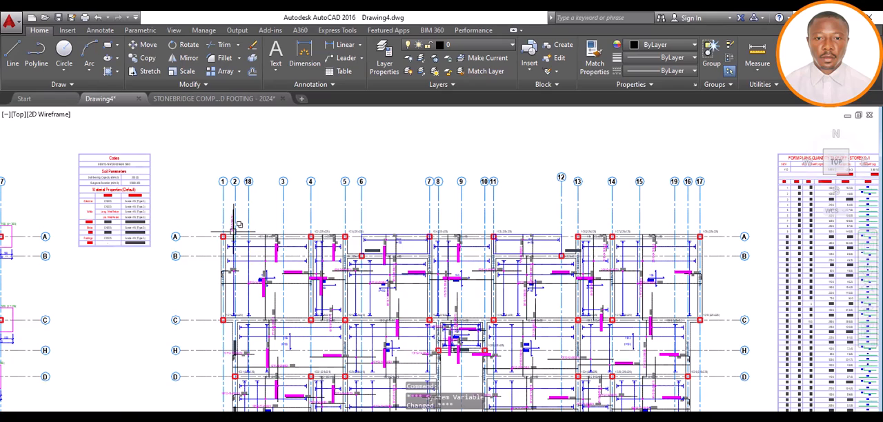
scroll(241, 234, up, 2)
scroll(283, 250, up, 2)
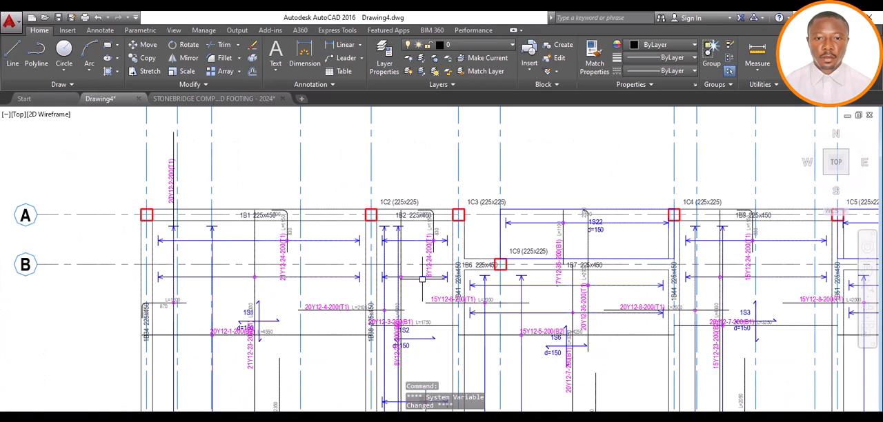
scroll(422, 279, down, 6)
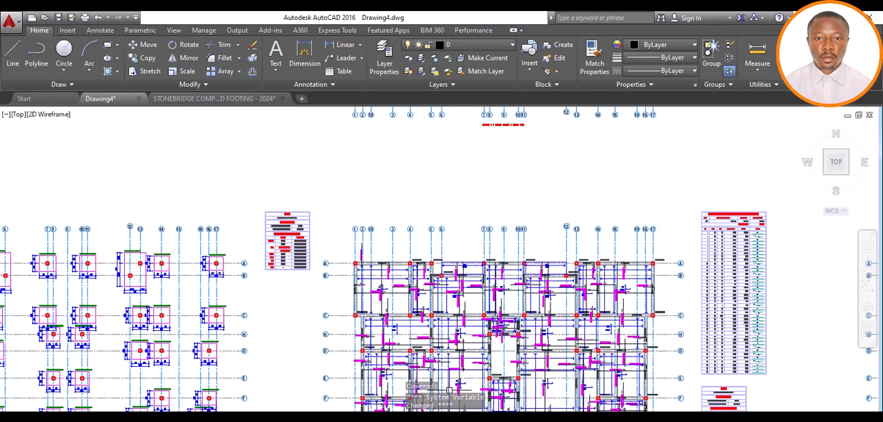
key(ctrl+Tab)
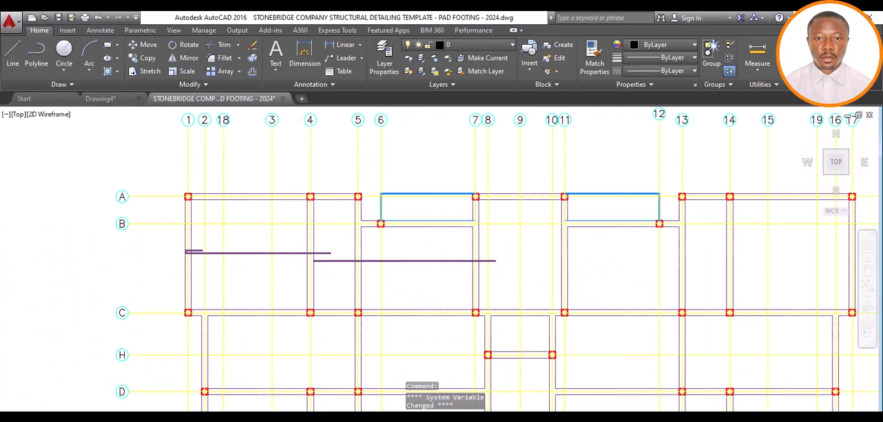
Draw a horizontal bar line between grids A and B, from the grid 4 beam's right edge to the grid 5 beam's right edge
scroll(371, 217, up, 2)
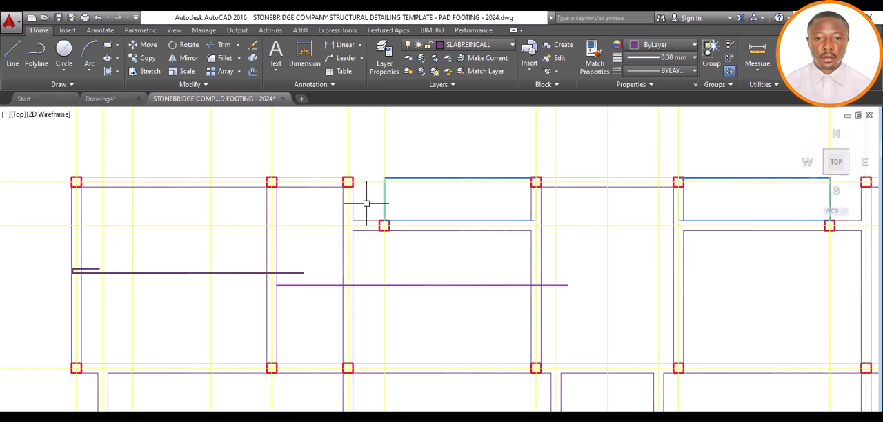
scroll(202, 200, up, 2)
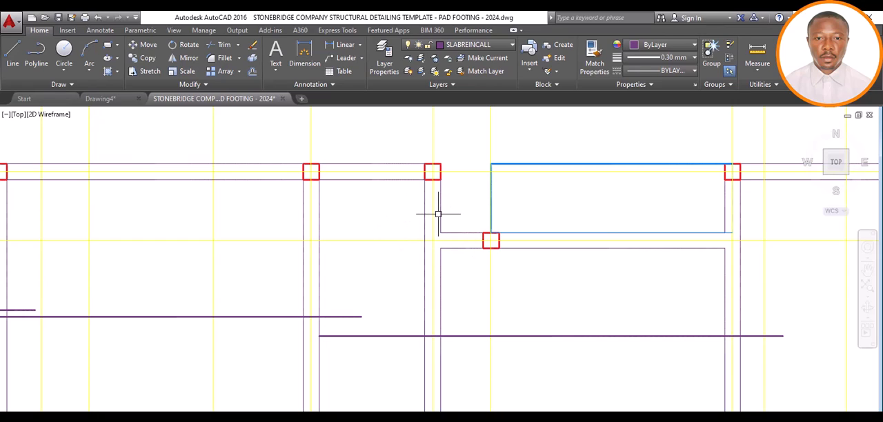
click(15, 54)
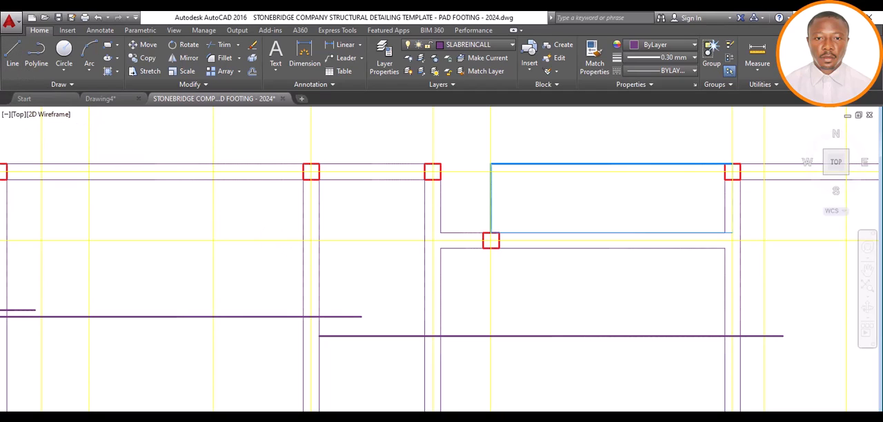
key(Escape)
click(319, 212)
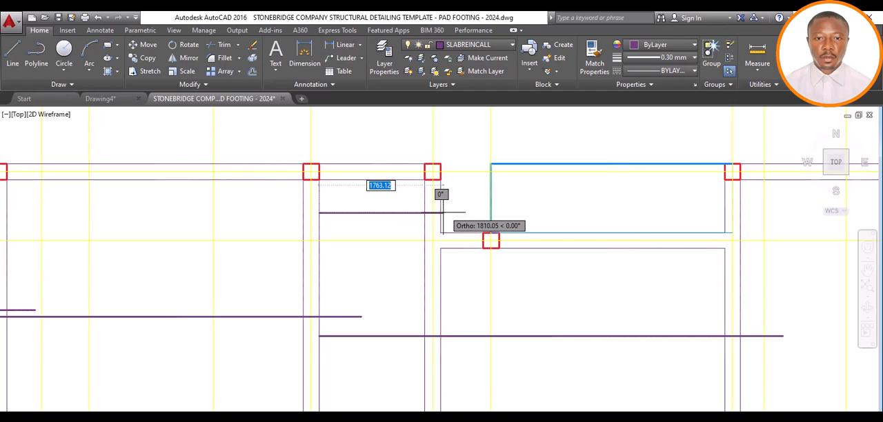
click(440, 212)
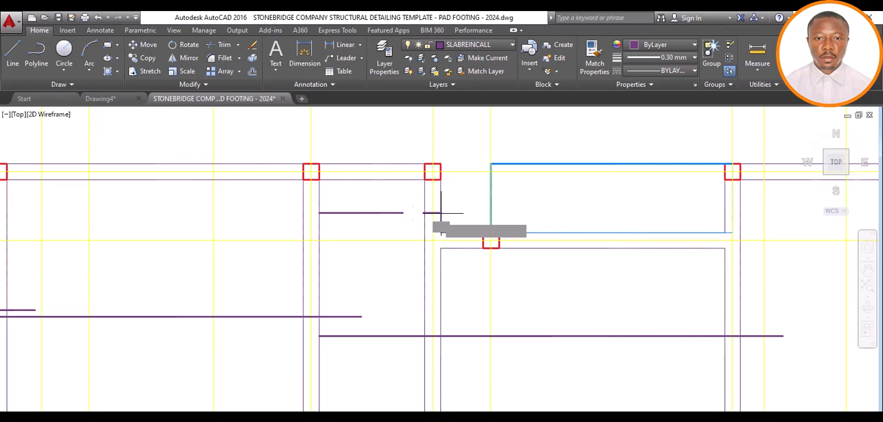
key(Escape)
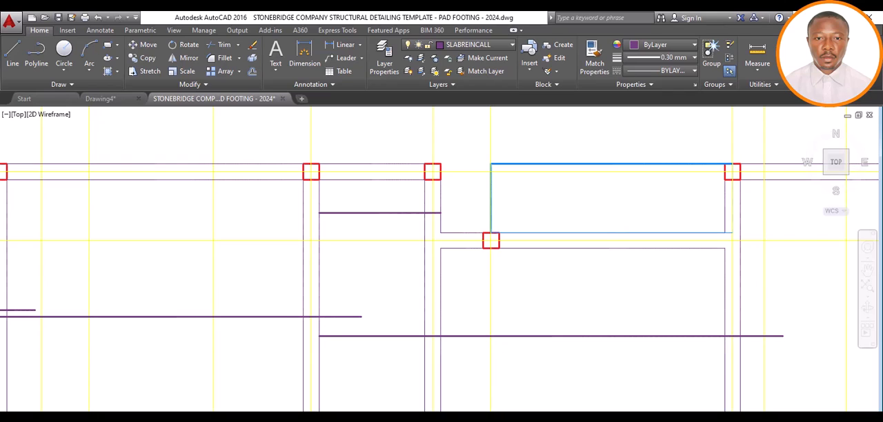
Shorten the grid 5 end of the new upper bar line by 25 to leave cover inside the beam edge
scroll(419, 226, up, 8)
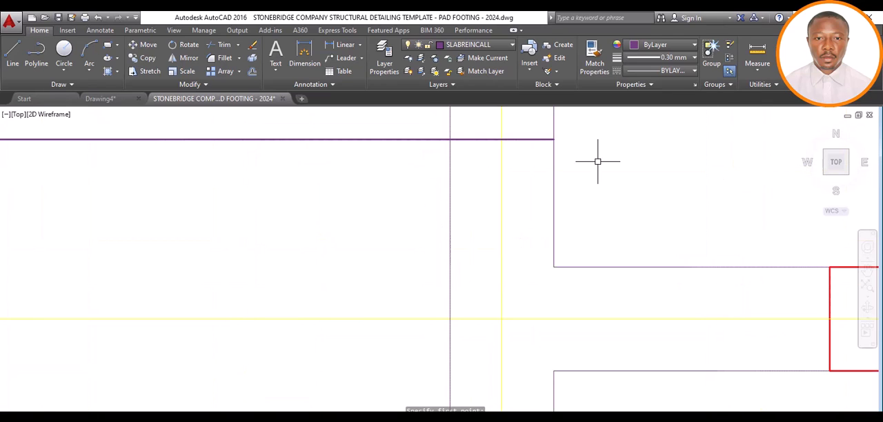
scroll(548, 176, down, 6)
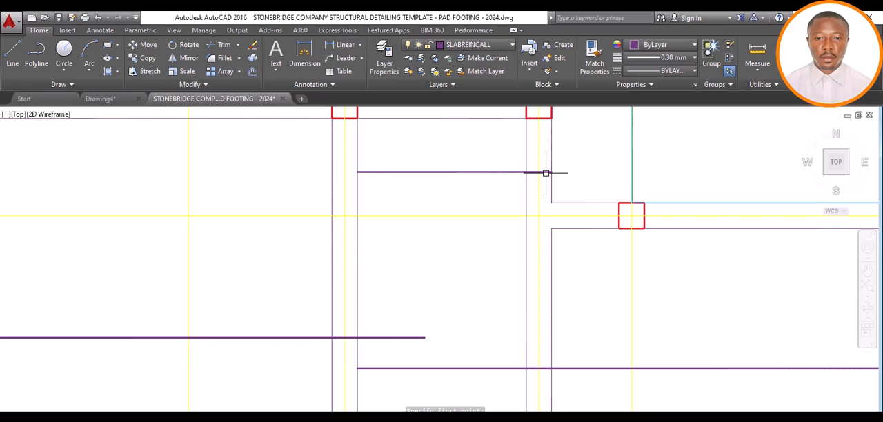
click(545, 172)
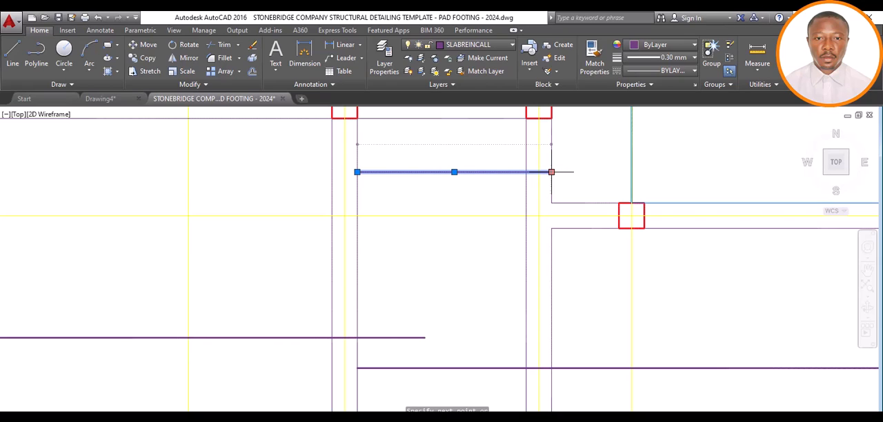
click(551, 171)
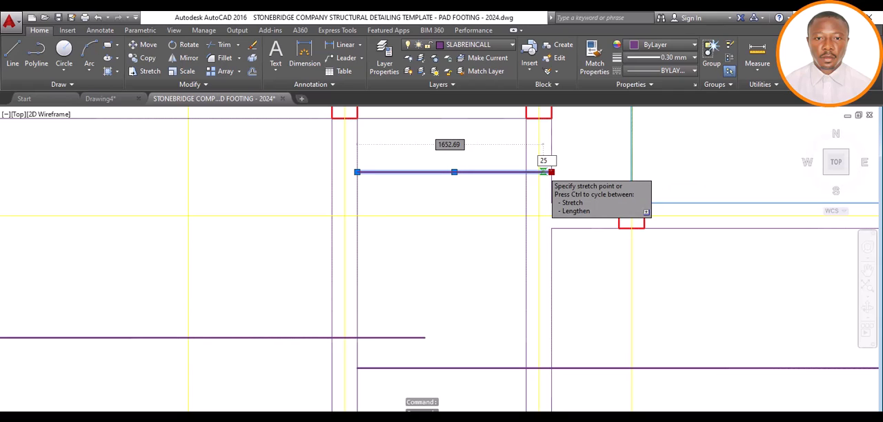
text(25)
key(Return)
scroll(548, 172, up, 6)
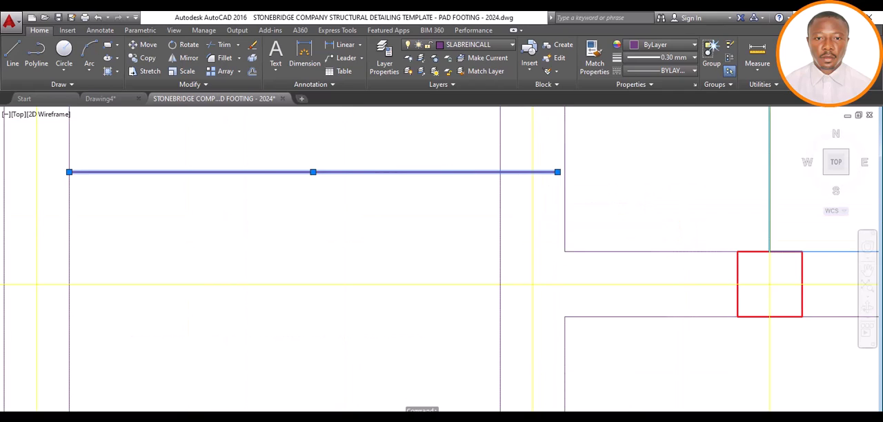
key(Escape)
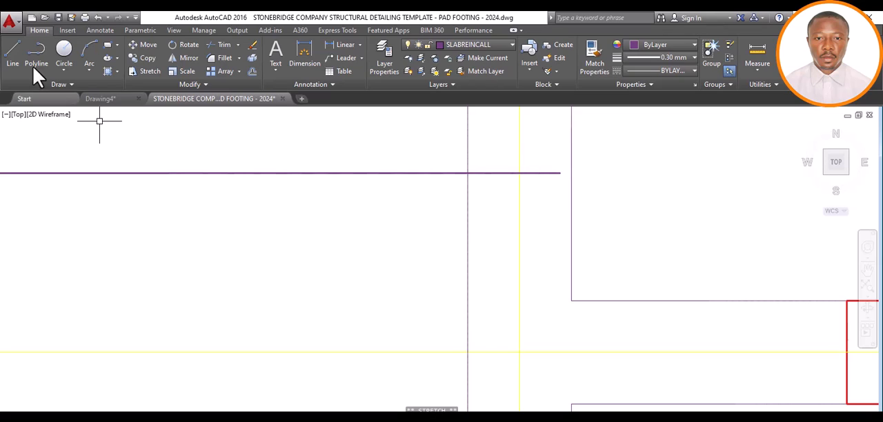
Draw a hook at the upper bar's grid 5 end with a line 100 upward and a 600 return line toward grid 4
click(13, 58)
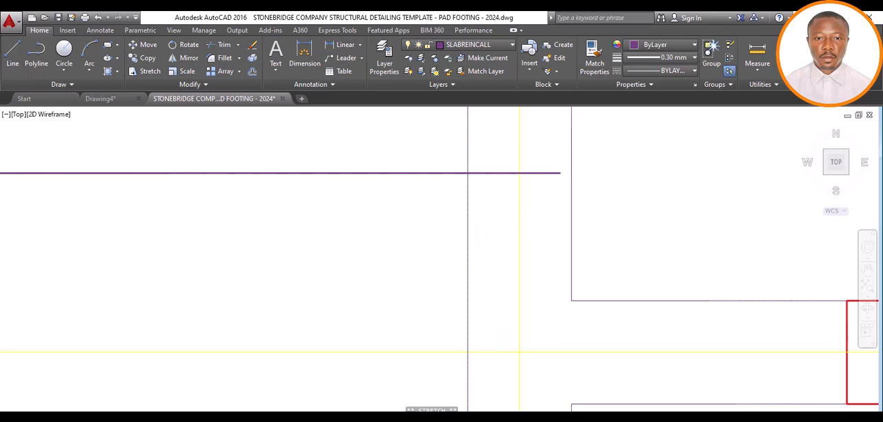
click(559, 172)
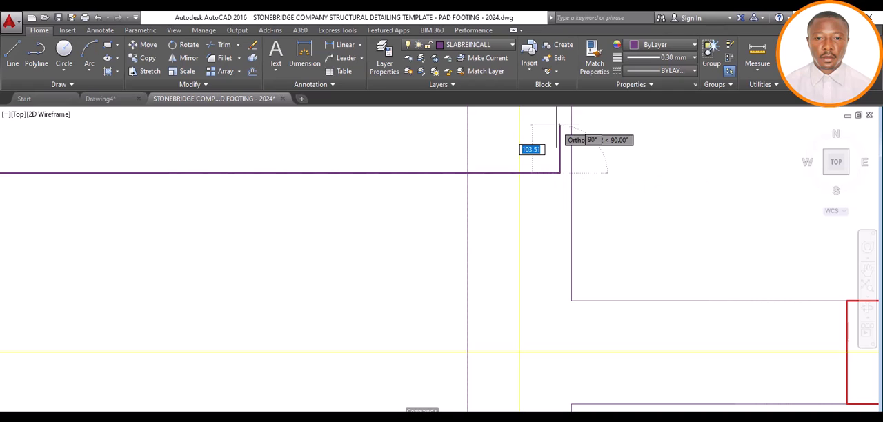
text(100)
key(Return)
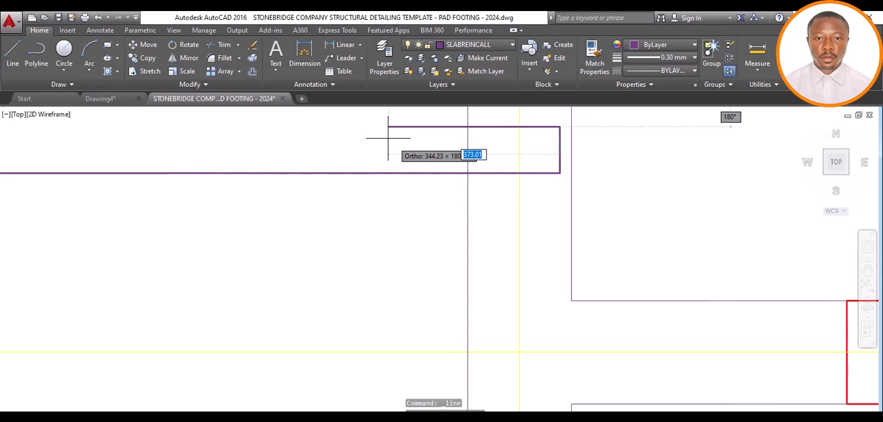
text(6)
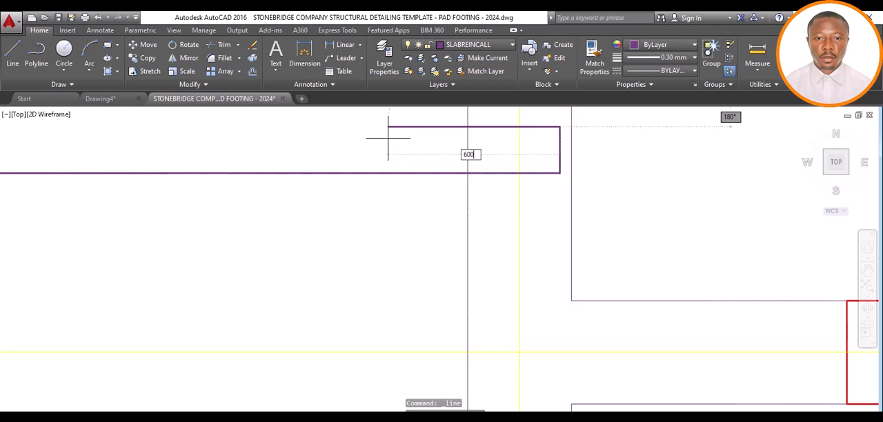
text(00)
key(Return)
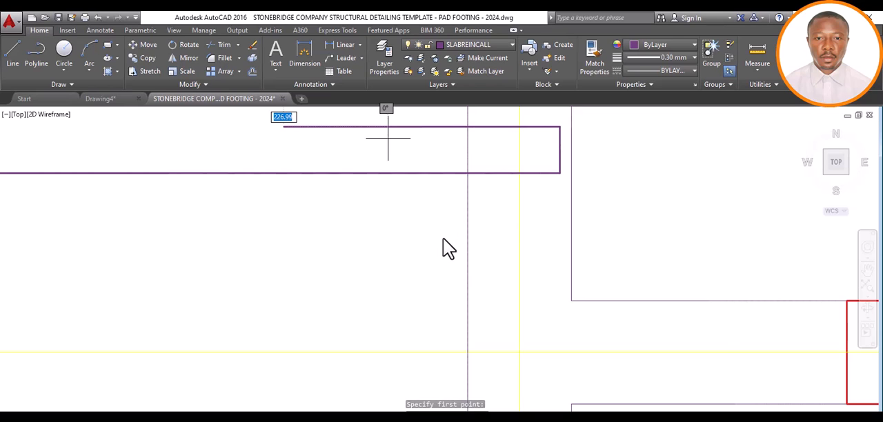
scroll(443, 237, down, 2)
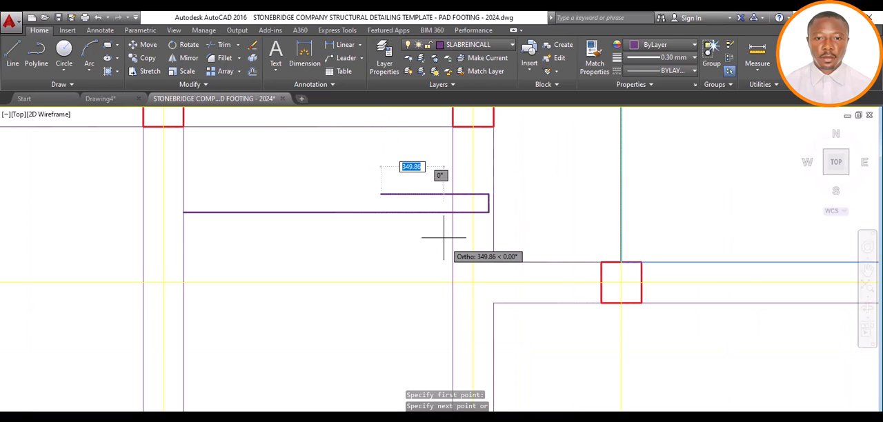
scroll(450, 240, down, 2)
scroll(449, 241, down, 2)
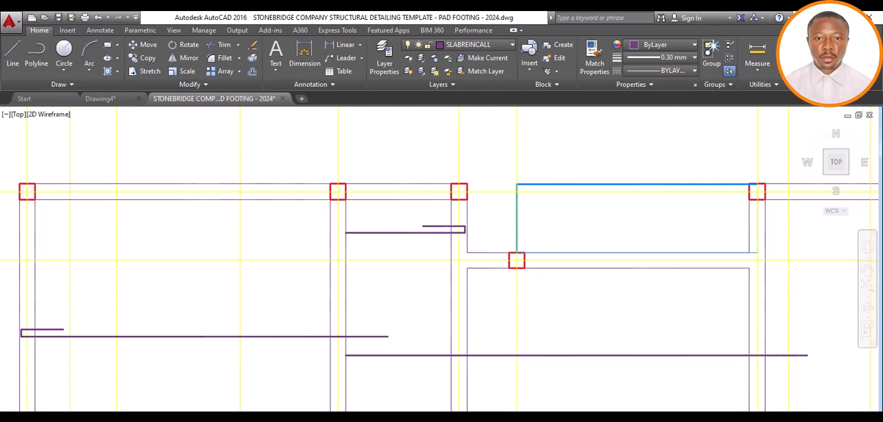
scroll(453, 266, down, 8)
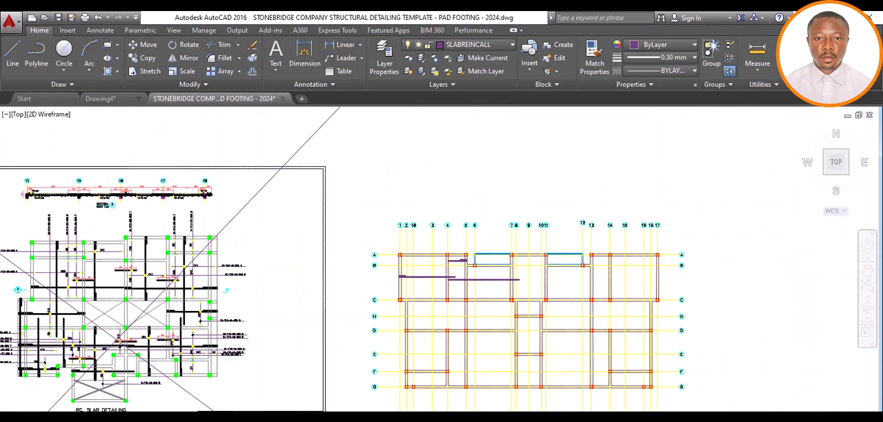
scroll(460, 273, up, 6)
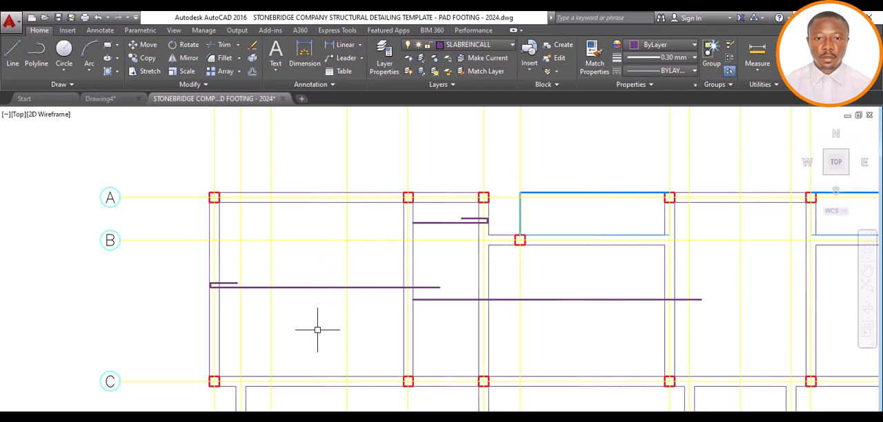
scroll(305, 250, down, 3)
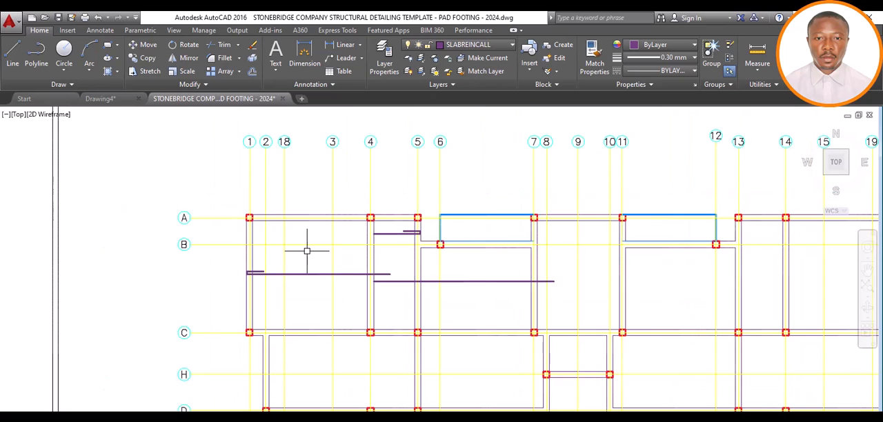
scroll(298, 245, down, 5)
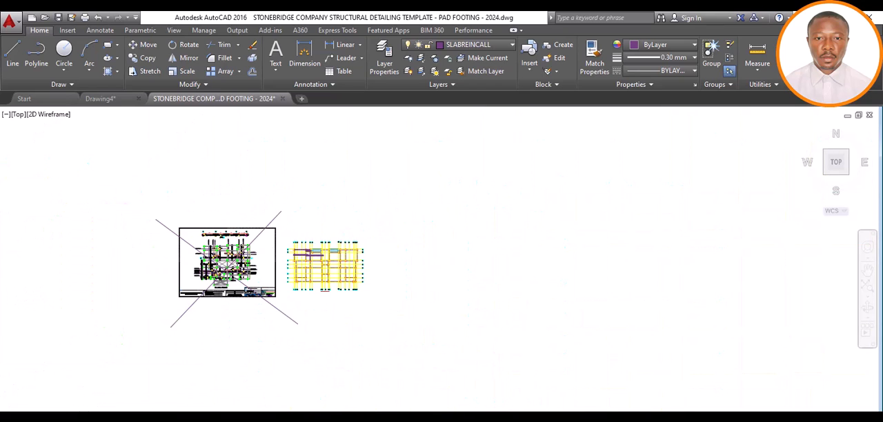
scroll(232, 265, up, 4)
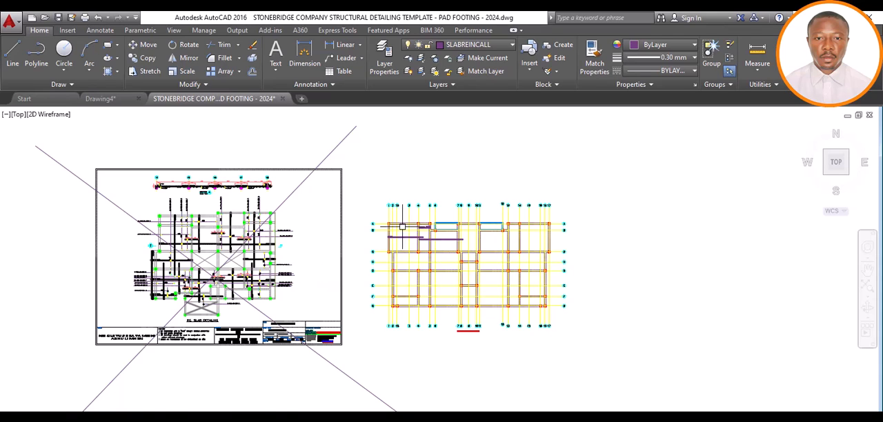
scroll(402, 226, up, 2)
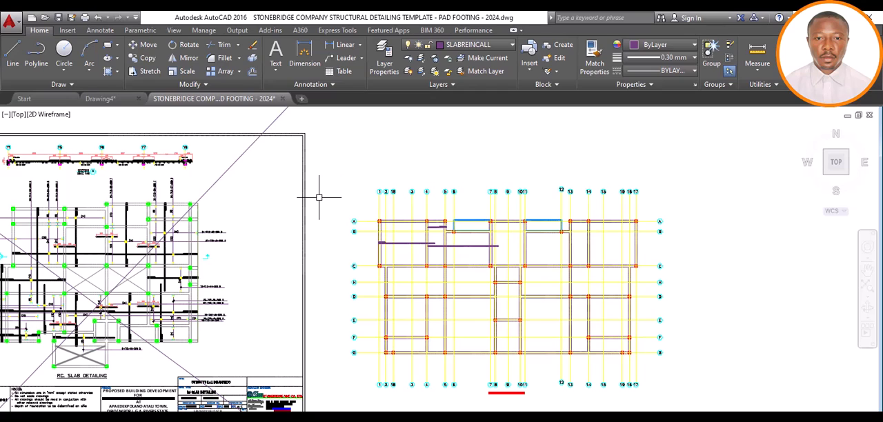
click(14, 57)
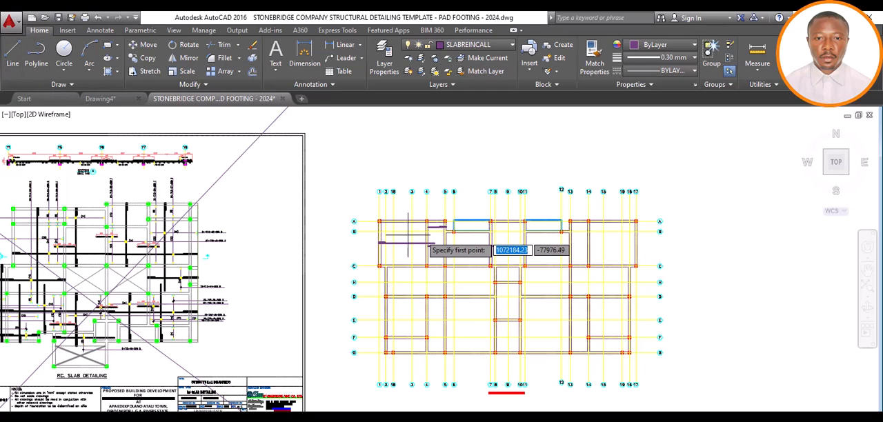
scroll(404, 221, up, 6)
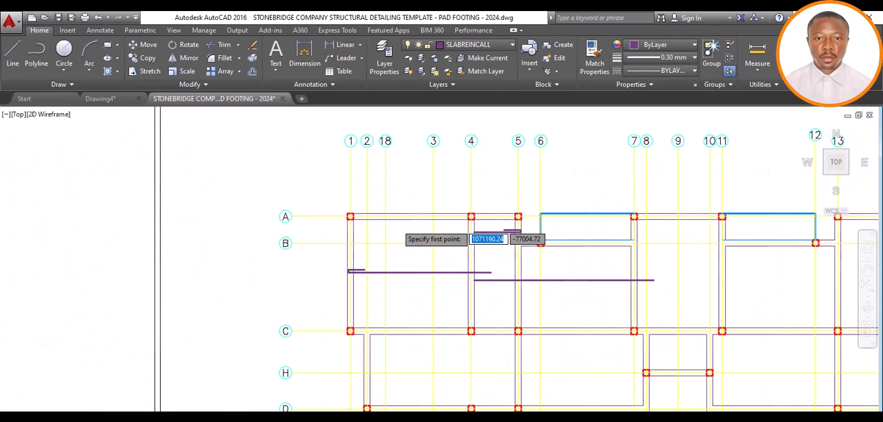
scroll(401, 211, up, 2)
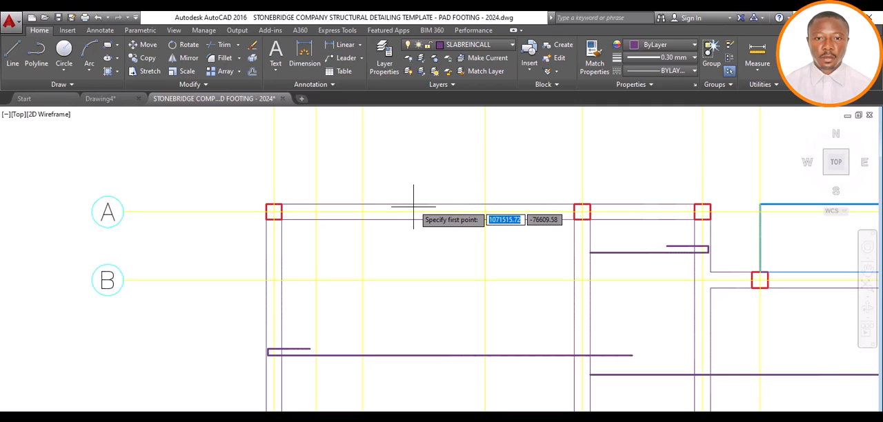
scroll(413, 204, down, 10)
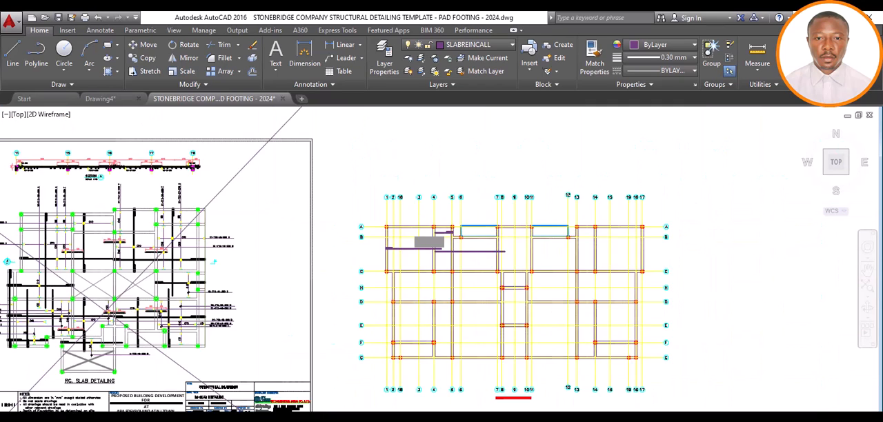
scroll(405, 243, up, 4)
click(414, 201)
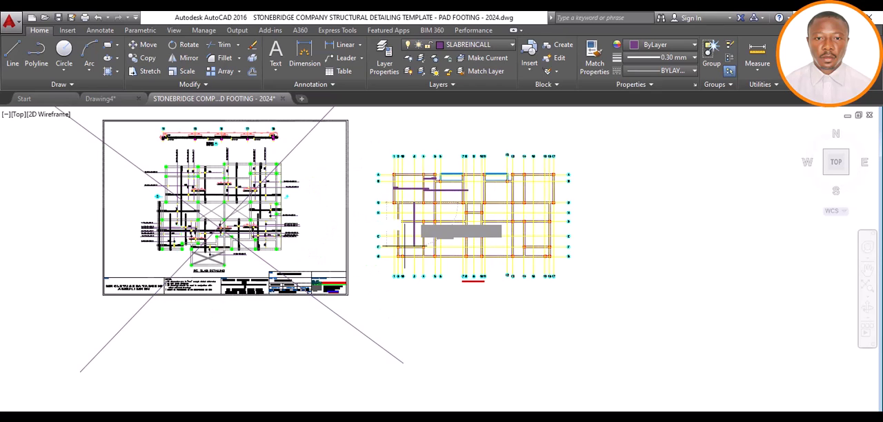
scroll(414, 203, up, 2)
scroll(411, 201, up, 3)
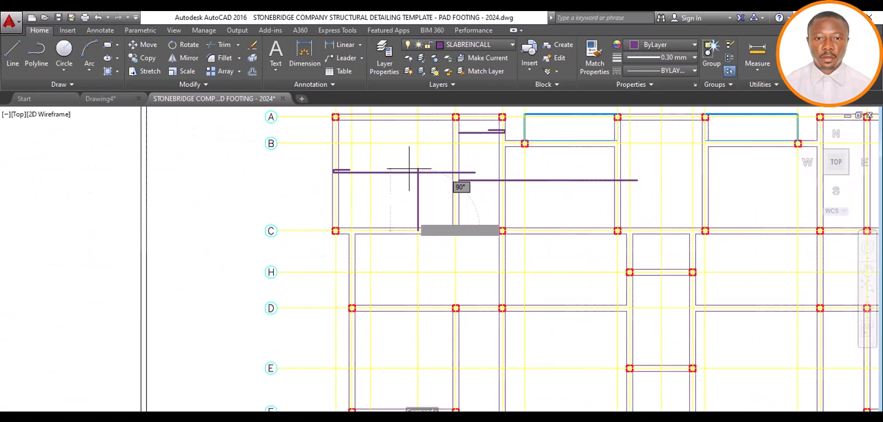
key(Escape)
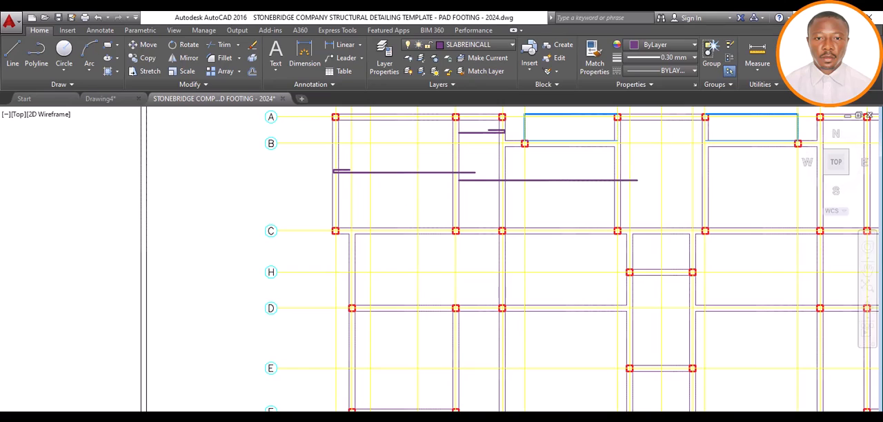
Draw a vertical bar line between grids 18 and 3, from the grid A beam's upper edge to the grid C beam's lower edge
scroll(411, 331, down, 2)
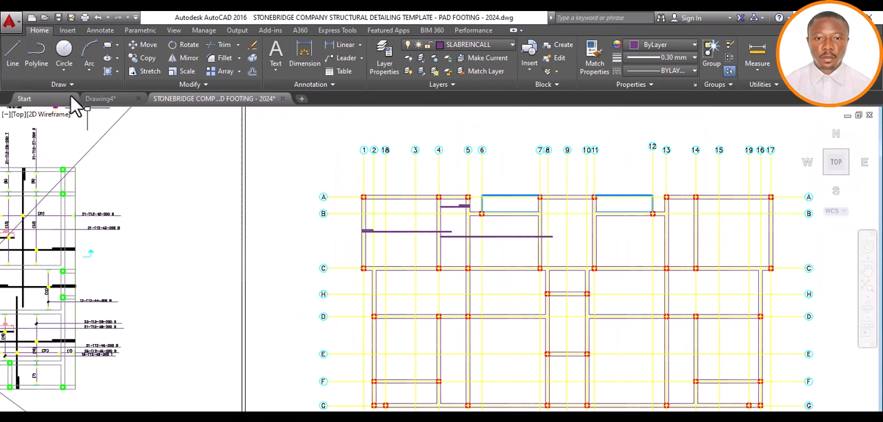
click(14, 59)
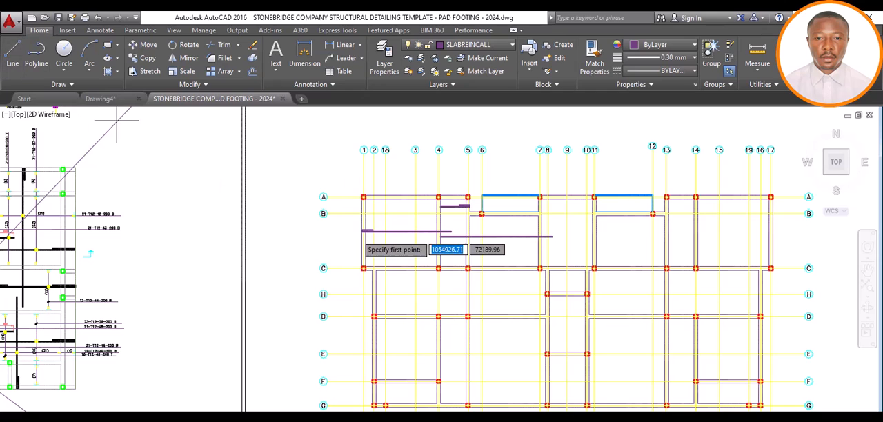
click(406, 196)
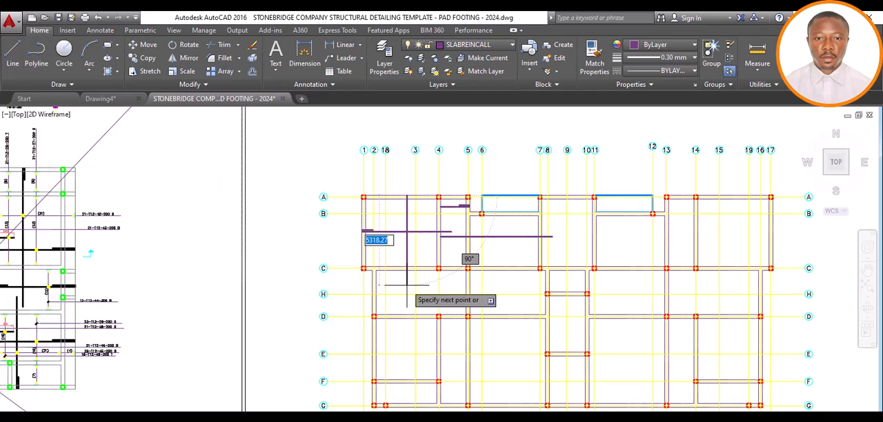
scroll(410, 275, up, 4)
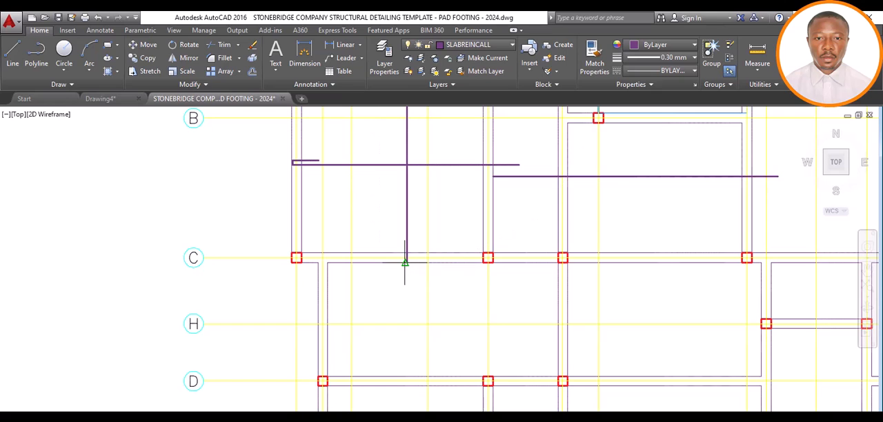
scroll(406, 314, down, 6)
scroll(412, 292, up, 4)
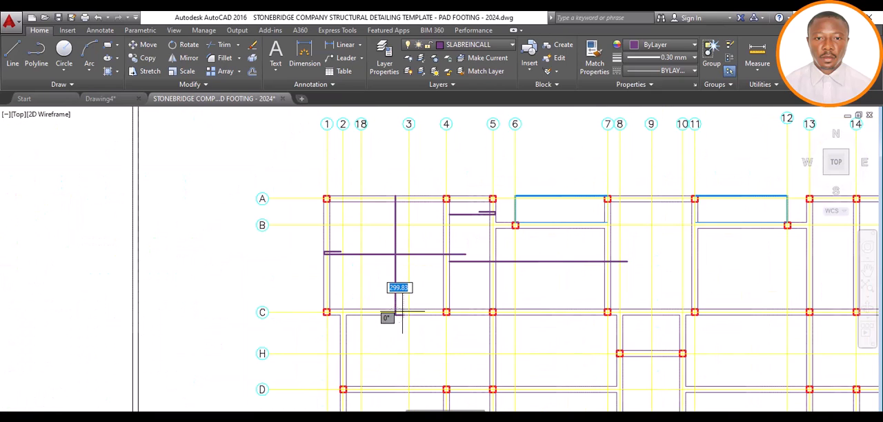
click(397, 315)
key(Return)
Stretch the vertical bar line's lower end down to the grid D beam's lower edge
click(396, 299)
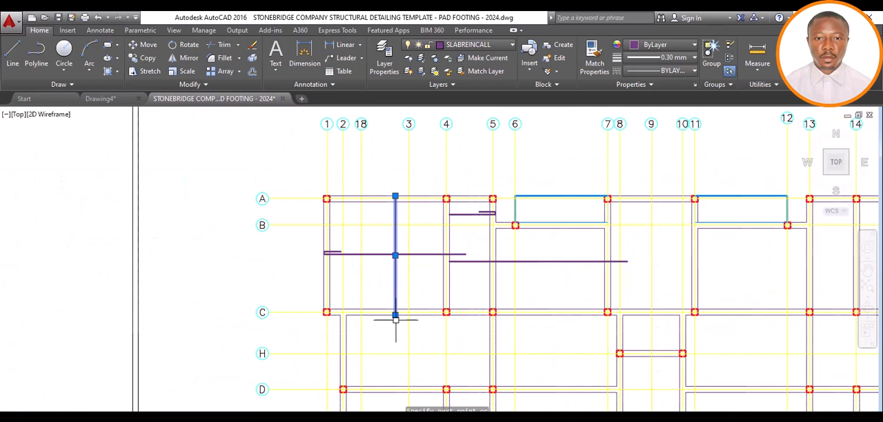
click(395, 391)
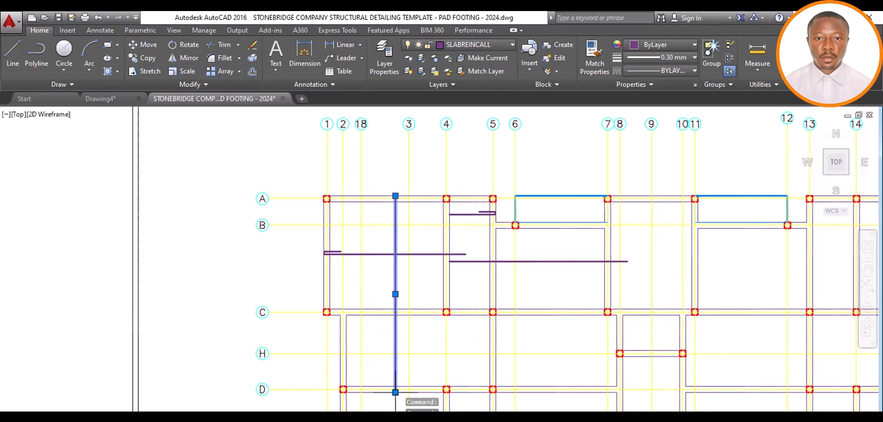
scroll(414, 287, down, 5)
click(411, 288)
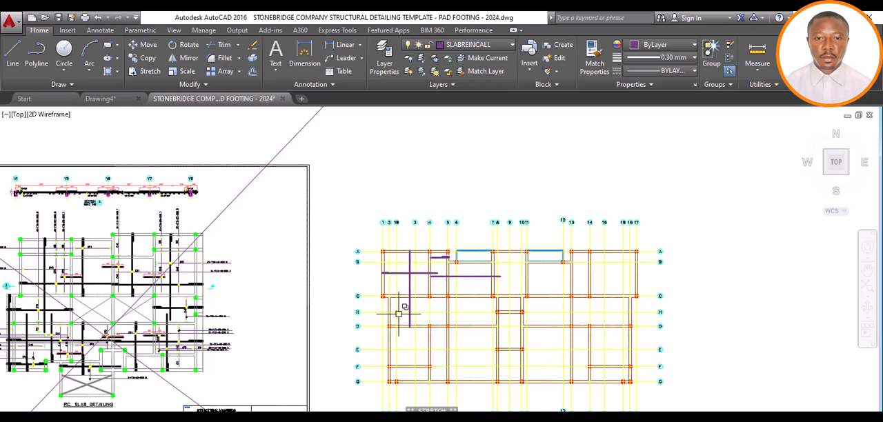
Shorten the grid A end of the vertical bar line by 25 to leave cover inside the beam edge
scroll(400, 307, up, 2)
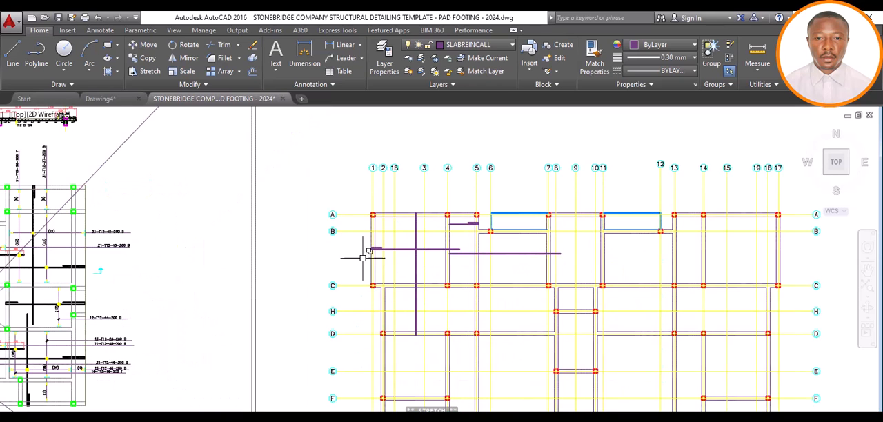
scroll(413, 233, up, 2)
scroll(416, 199, up, 5)
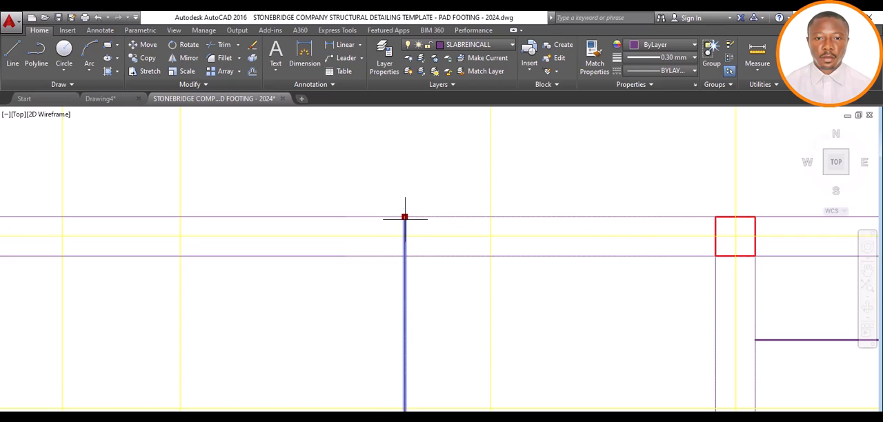
text(2)
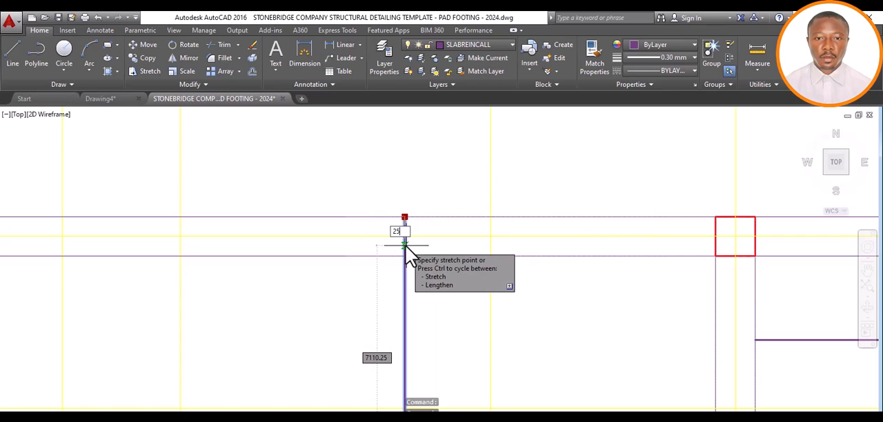
text(5)
scroll(404, 243, down, 4)
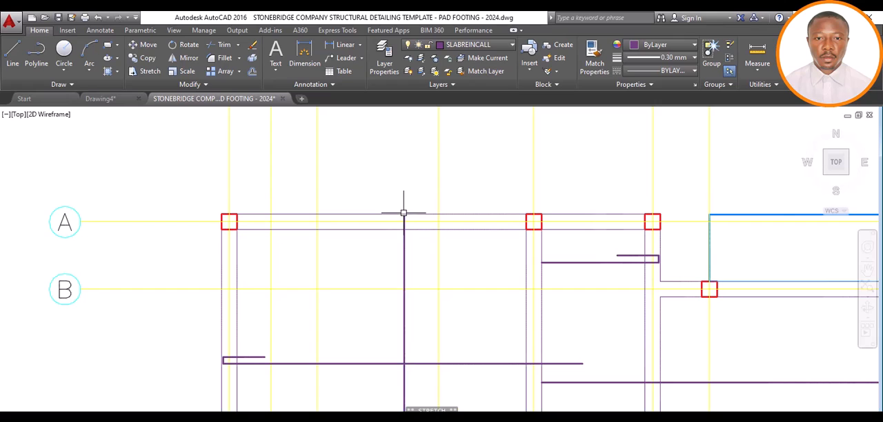
scroll(403, 213, up, 2)
scroll(402, 216, up, 3)
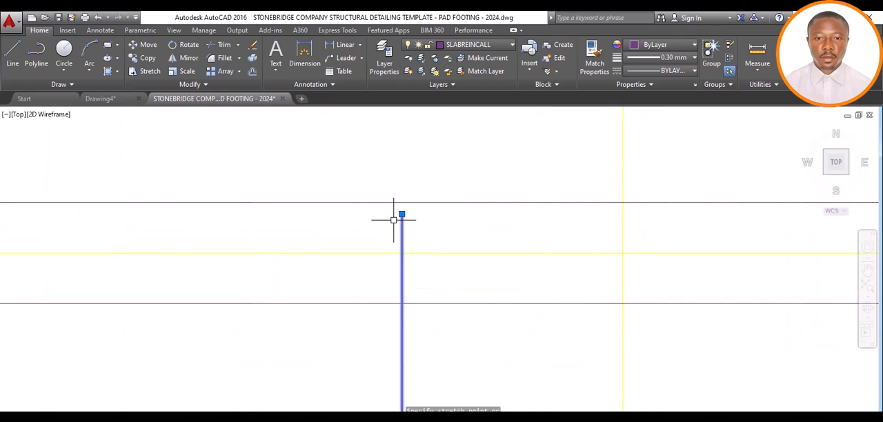
key(Escape)
Inspect the vertical bar's upper end and its cover from the grid A beam's outer edge
scroll(404, 201, down, 5)
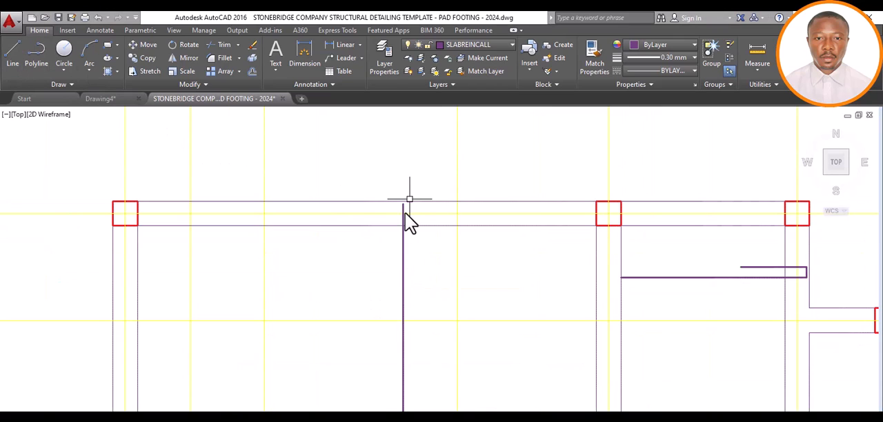
scroll(404, 213, up, 4)
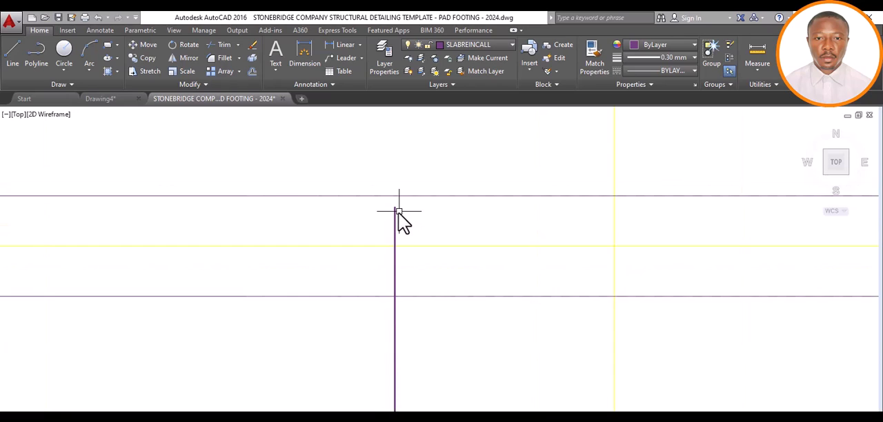
scroll(400, 212, up, 4)
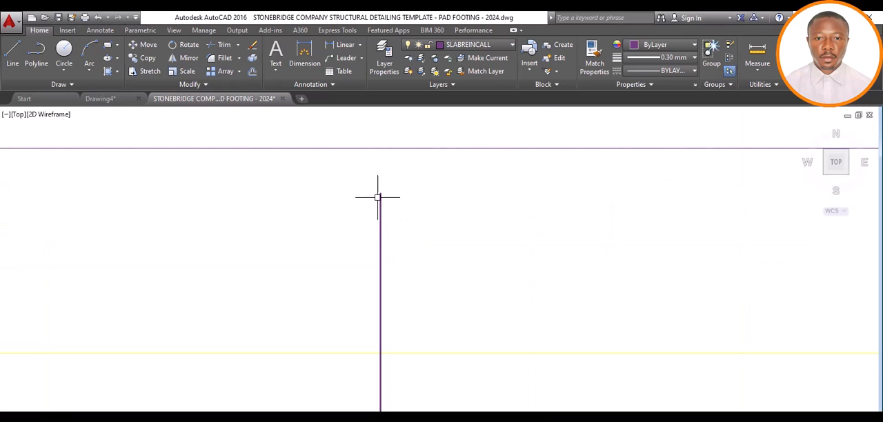
scroll(381, 197, down, 1)
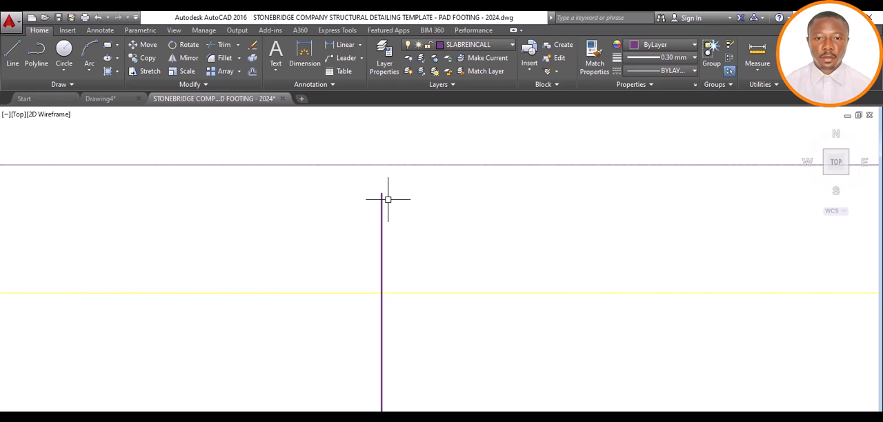
scroll(388, 198, down, 3)
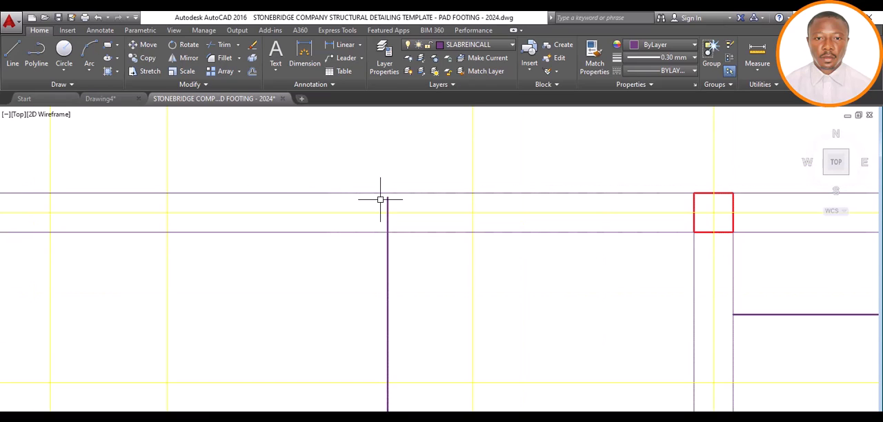
scroll(380, 198, up, 2)
scroll(409, 190, up, 4)
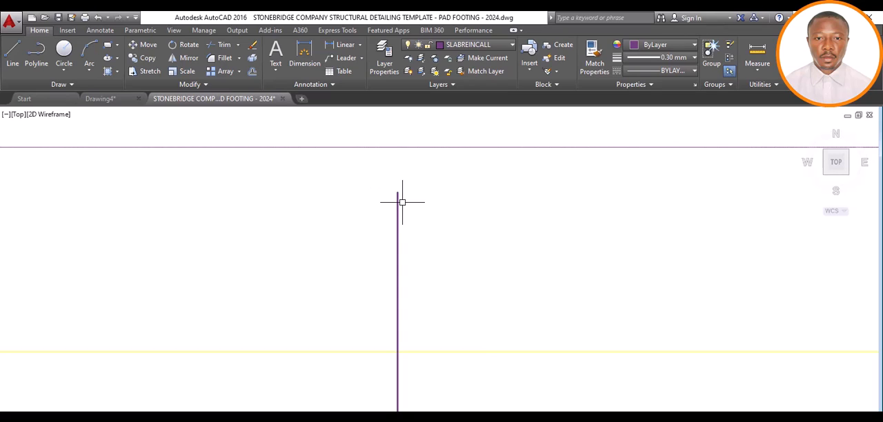
scroll(402, 202, down, 2)
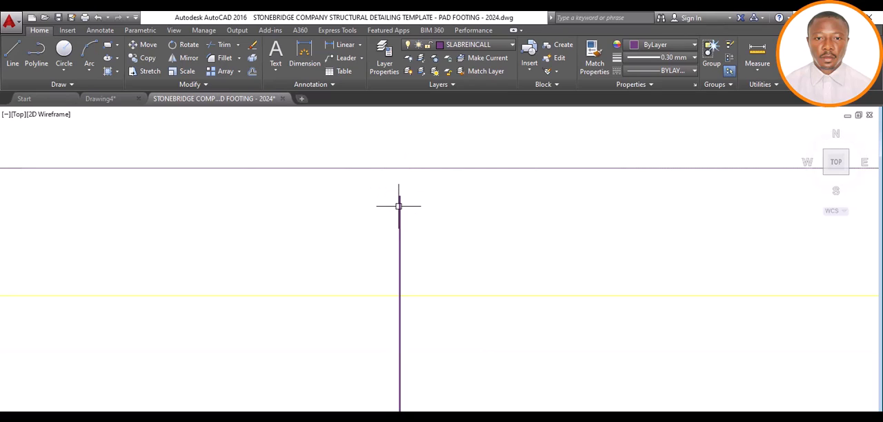
Draw a hook at the vertical bar's grid A end with a line 100 toward grid 4 and a 600 return line downward
click(10, 55)
click(399, 195)
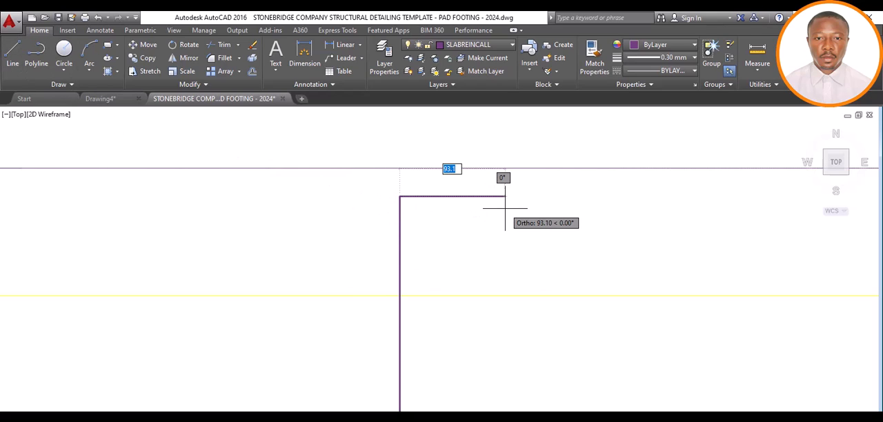
text(100)
key(Return)
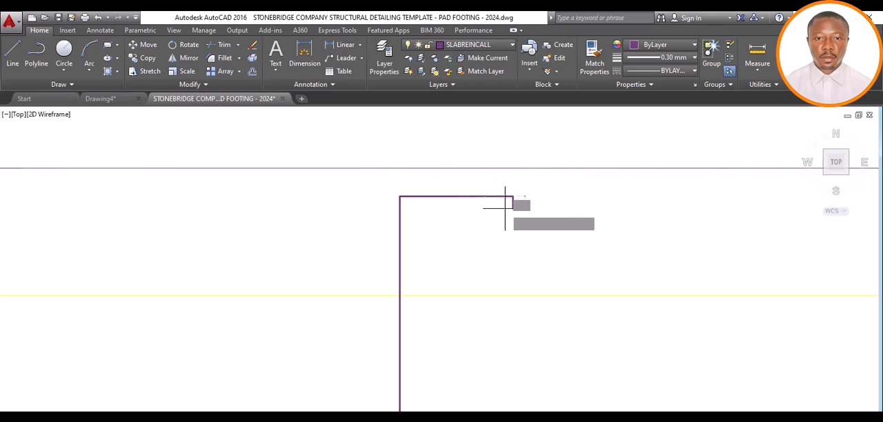
scroll(519, 267, down, 8)
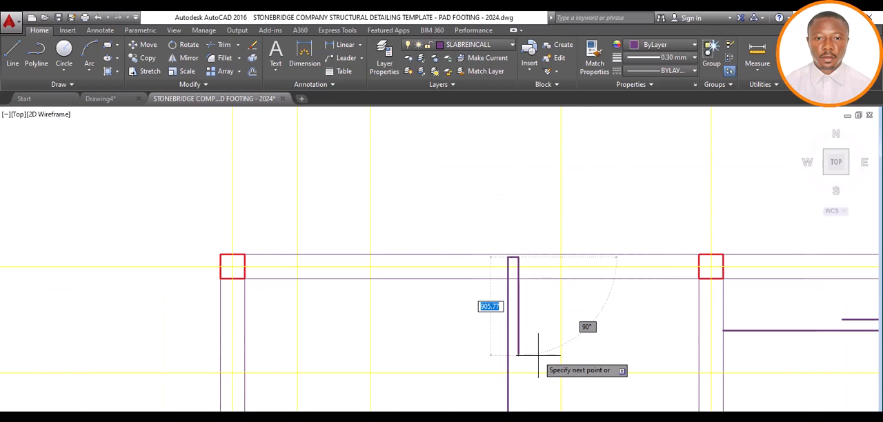
scroll(539, 348, up, 4)
text(600)
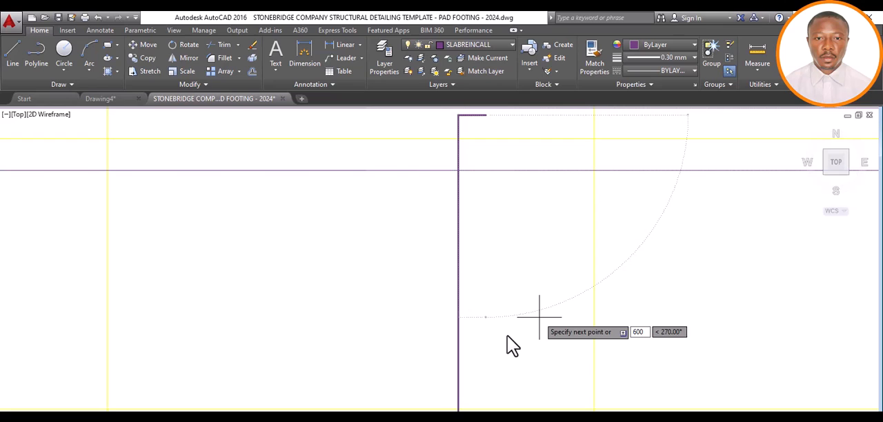
key(Return)
scroll(536, 315, down, 5)
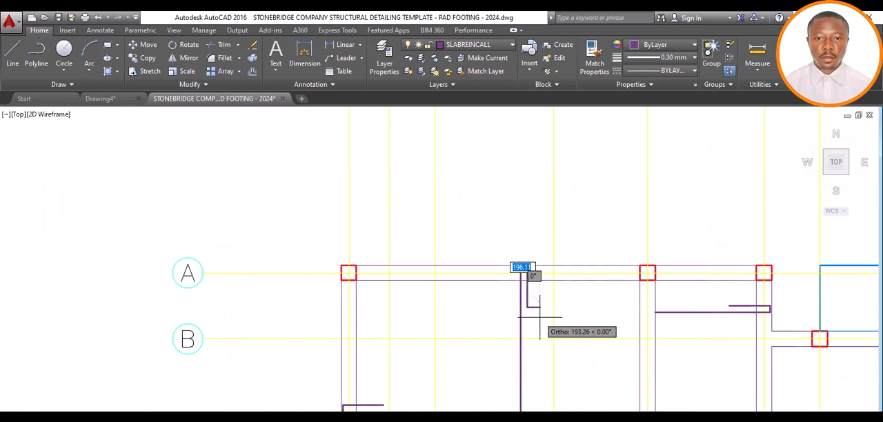
scroll(541, 312, down, 8)
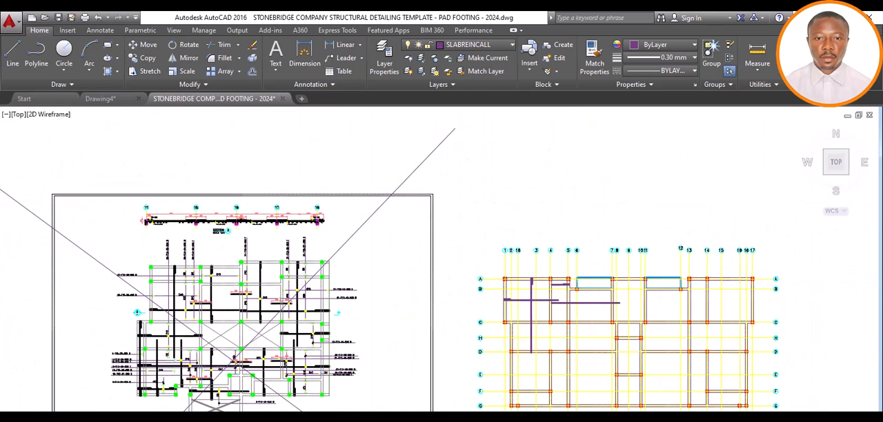
scroll(538, 302, up, 7)
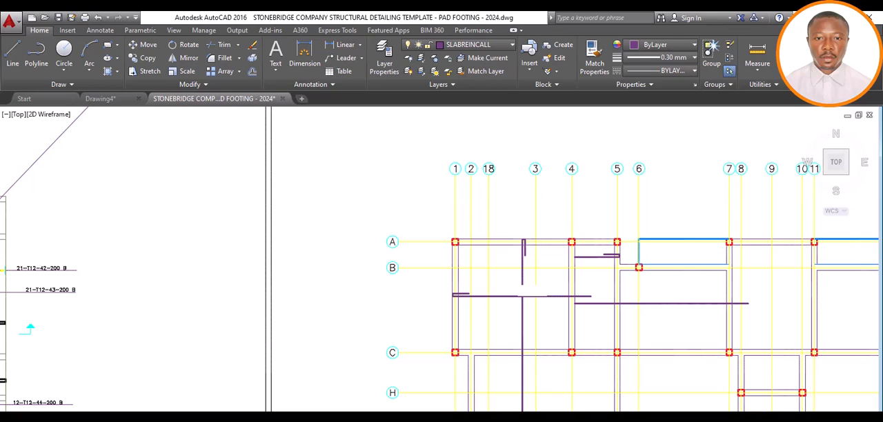
Extend the vertical bar line's lower end 600 downward past the grid D beam's lower edge
scroll(530, 260, up, 1)
middle_drag(531, 260, 335, 204)
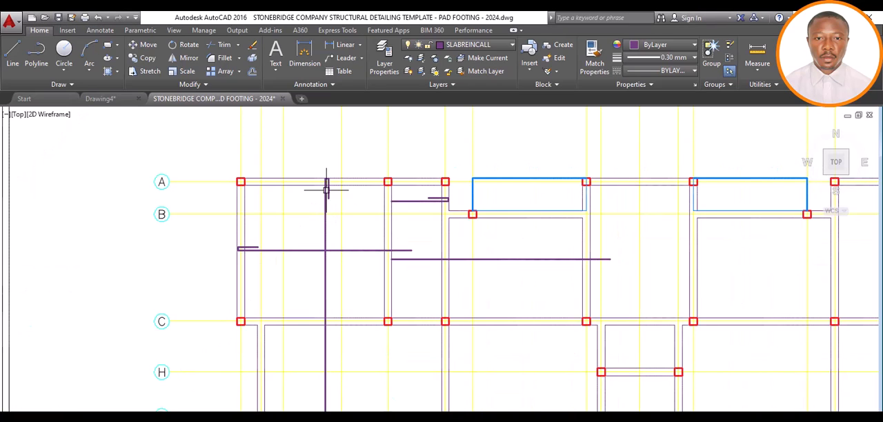
scroll(327, 182, up, 6)
scroll(327, 182, down, 6)
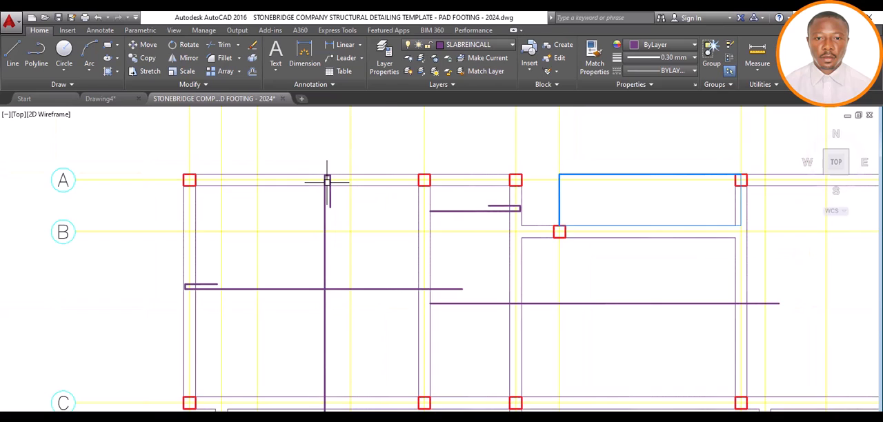
scroll(321, 367, up, 4)
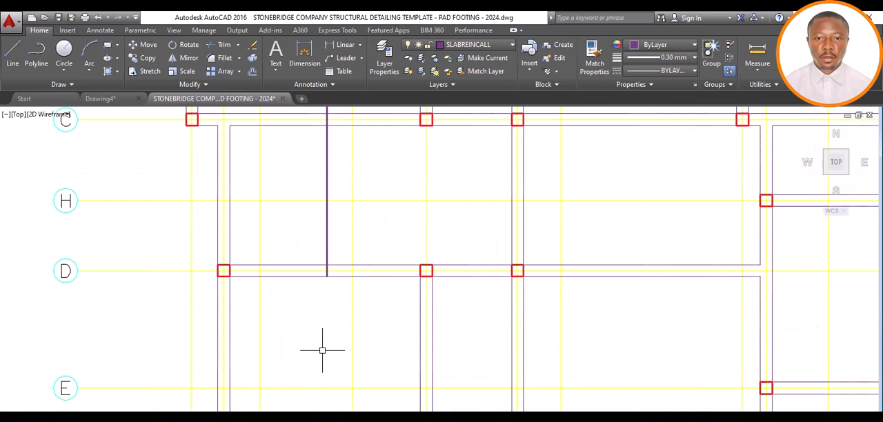
scroll(324, 313, down, 4)
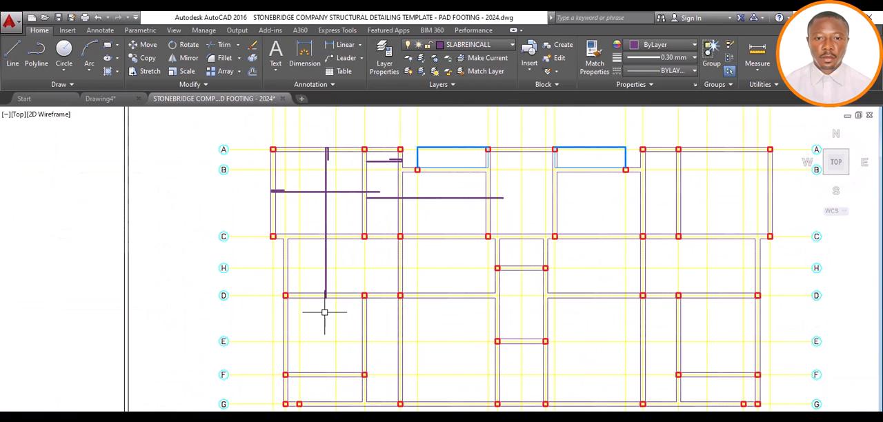
scroll(325, 312, up, 4)
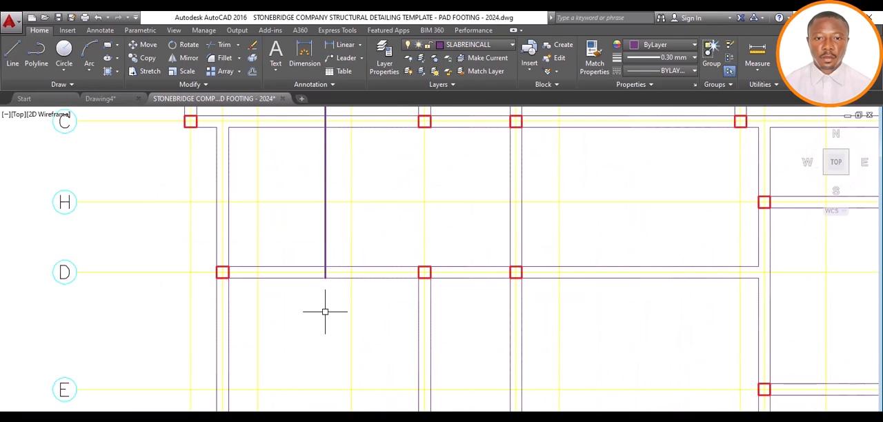
click(324, 246)
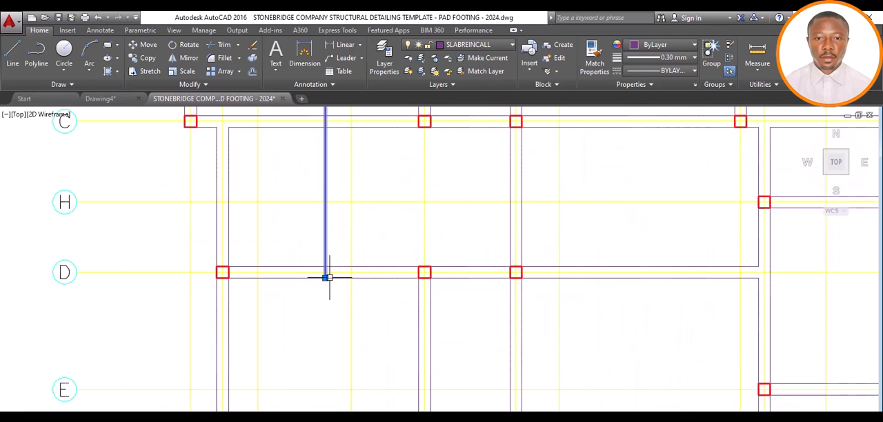
click(324, 276)
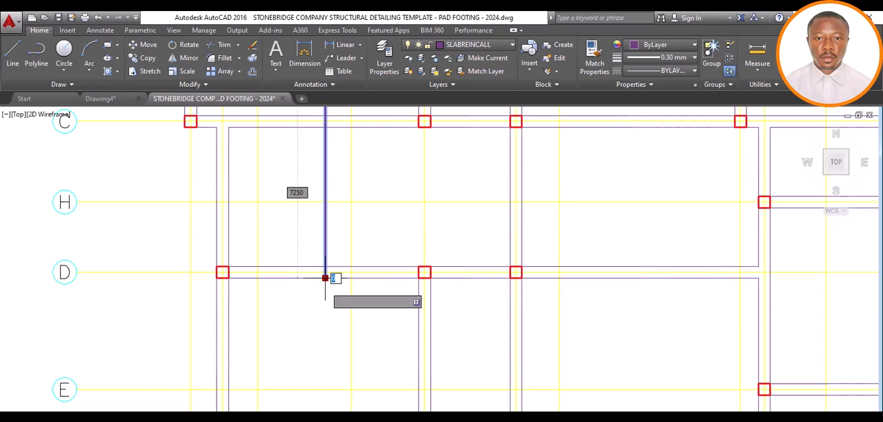
text(6)
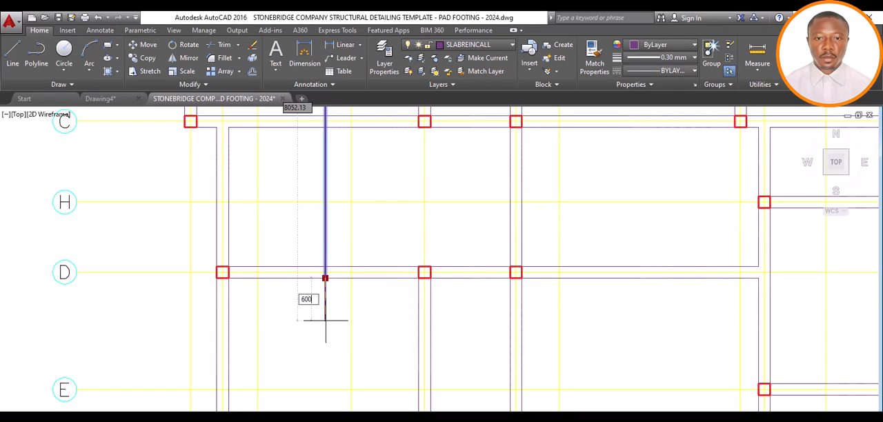
text(00)
key(Return)
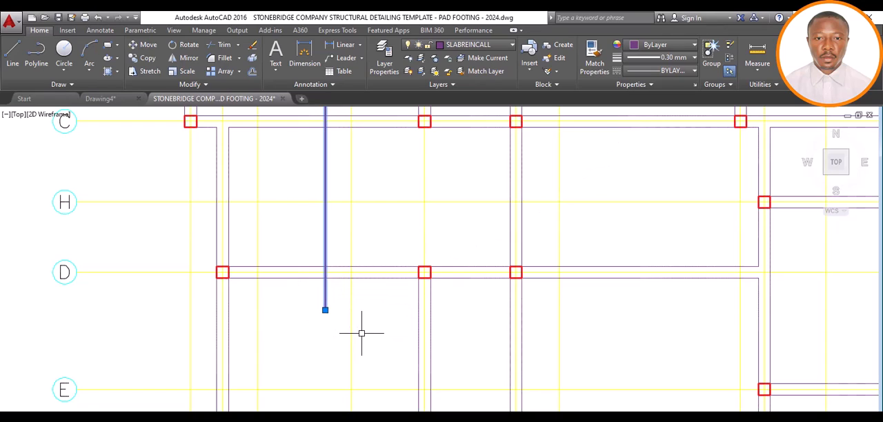
key(Escape)
Draw a second vertical bar line from the grid D beam's lower edge to the grid G beam's lower edge, slightly toward grid 2 from the first bar
scroll(362, 333, down, 6)
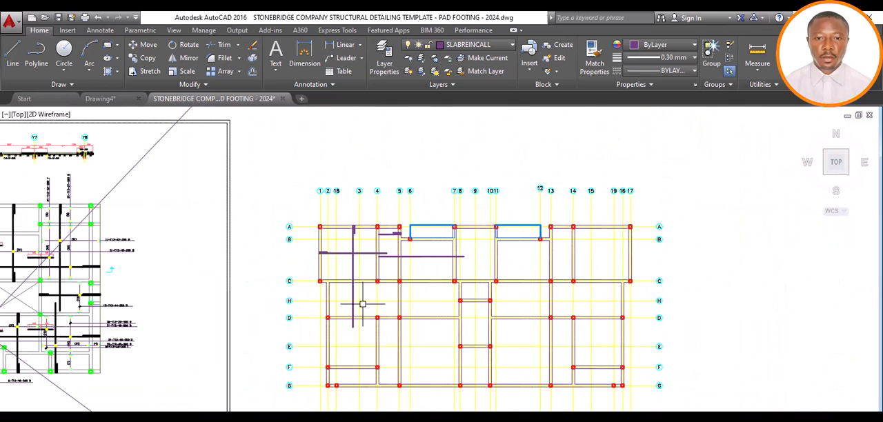
scroll(362, 304, up, 2)
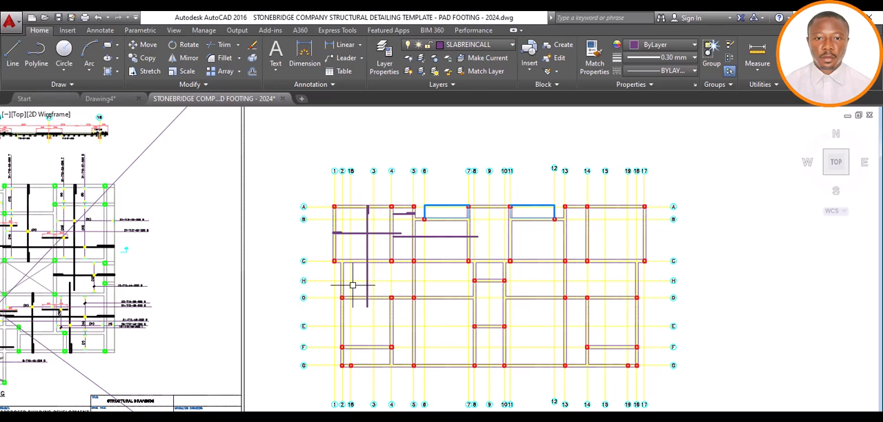
click(17, 56)
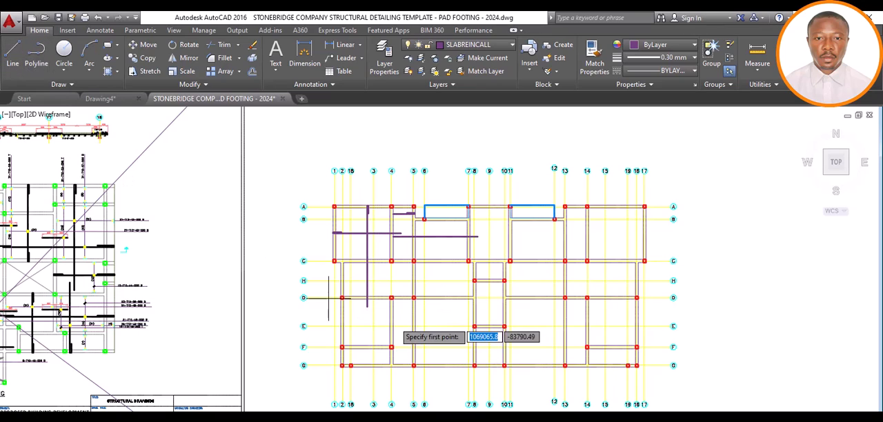
scroll(338, 330, up, 5)
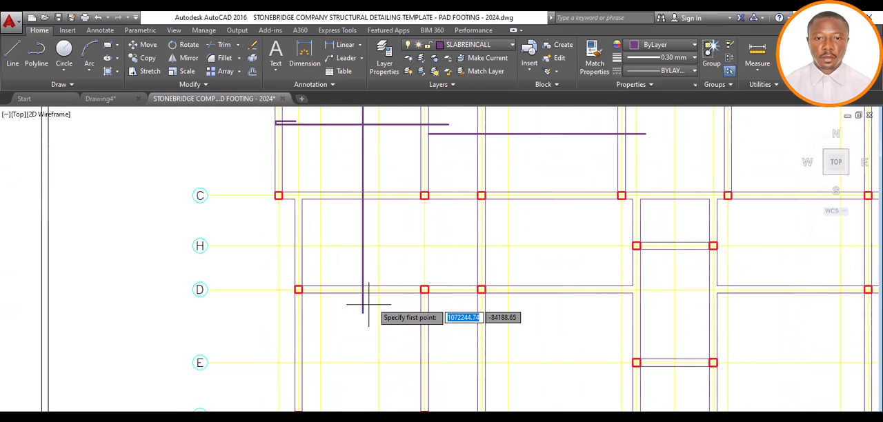
scroll(372, 302, down, 4)
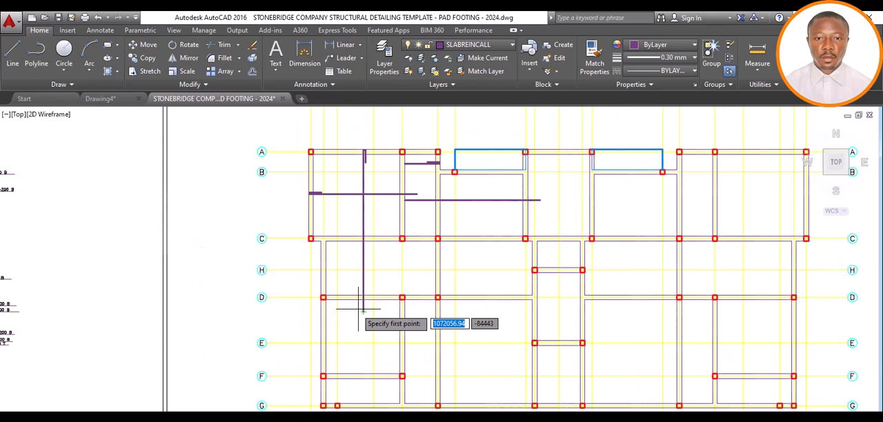
scroll(358, 309, up, 5)
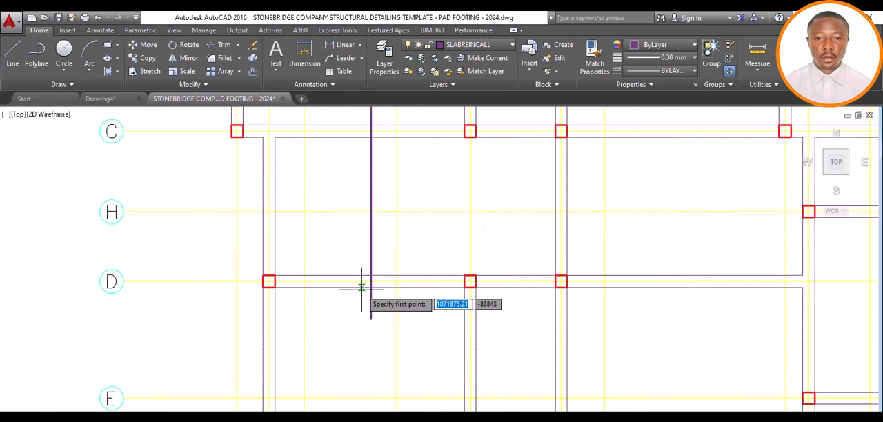
click(361, 288)
scroll(361, 295, down, 5)
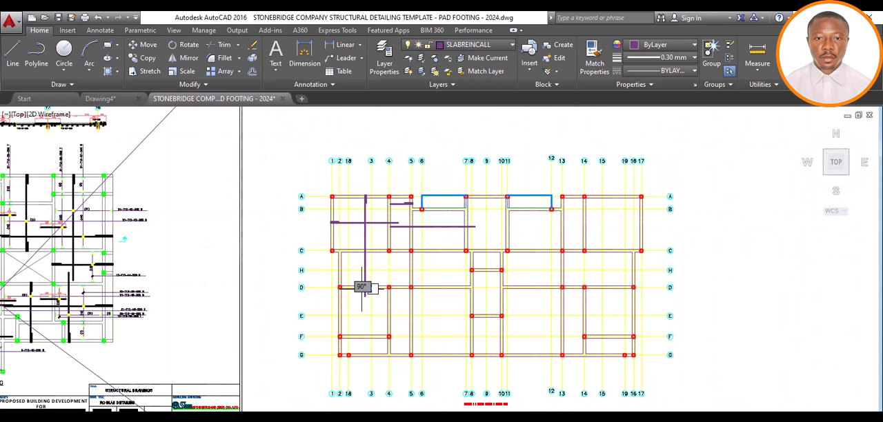
scroll(359, 353, up, 6)
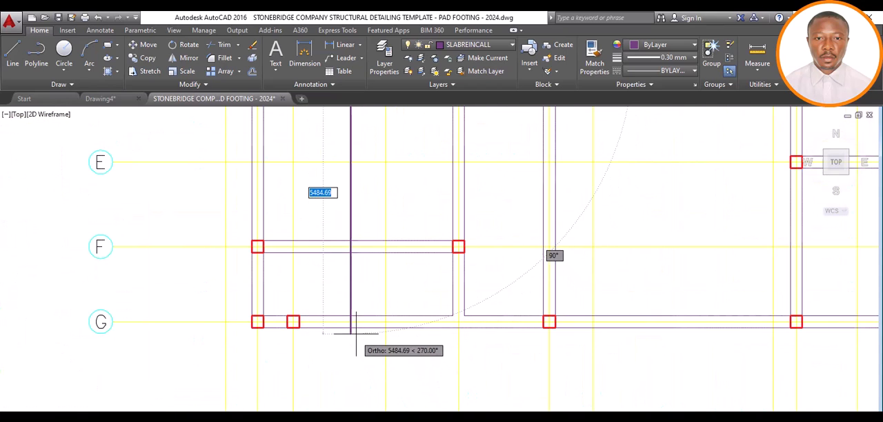
click(354, 327)
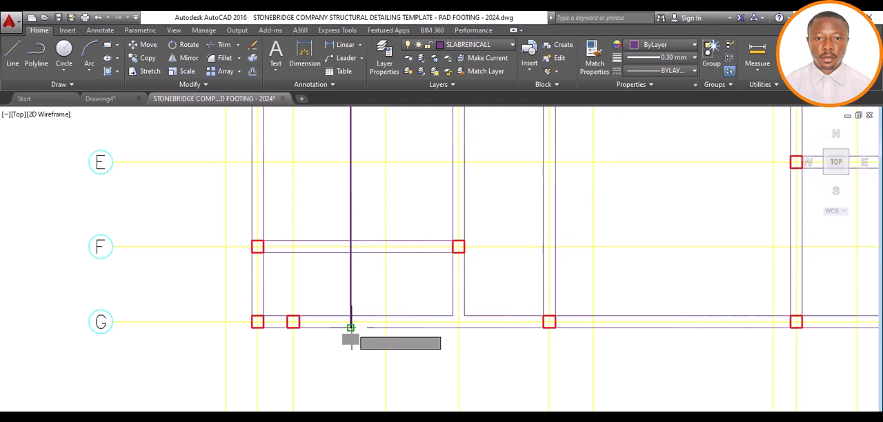
Shorten the second vertical bar line's grid G end by 25 to leave cover inside the beam edge
scroll(353, 326, up, 4)
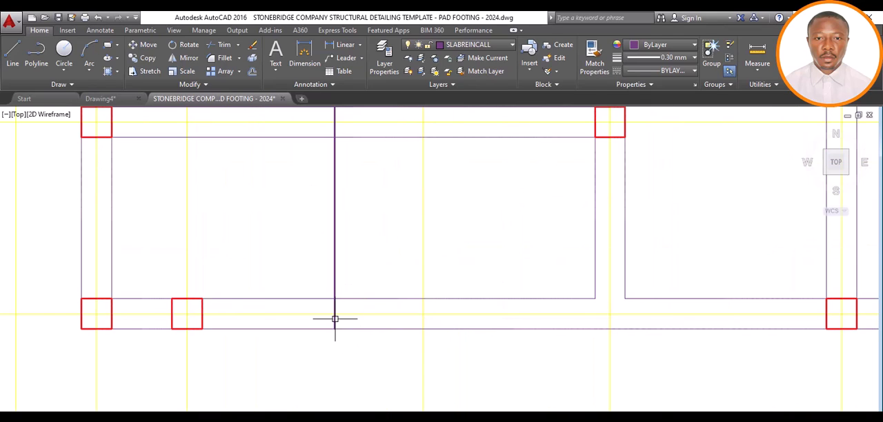
click(334, 318)
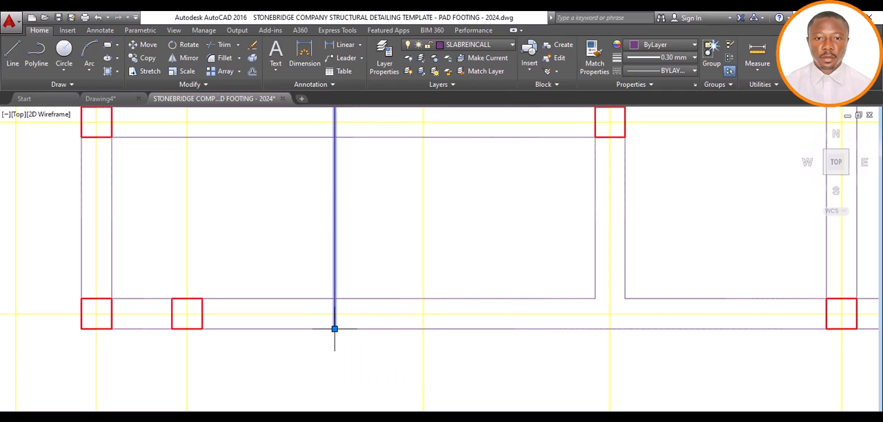
click(335, 329)
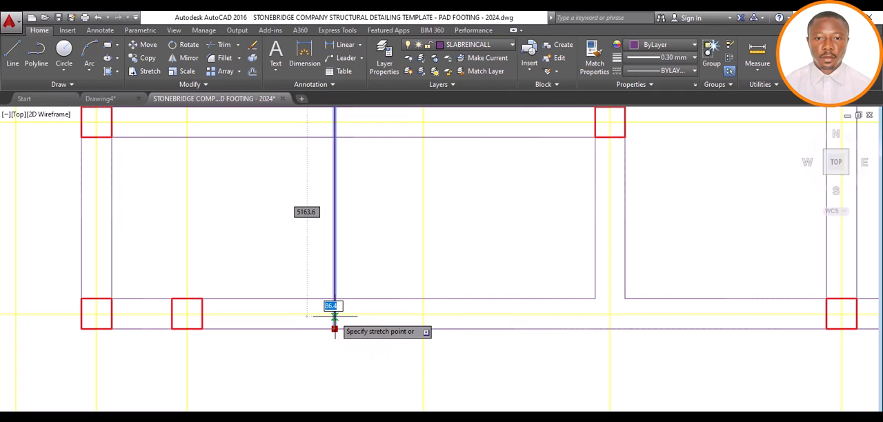
text(2)
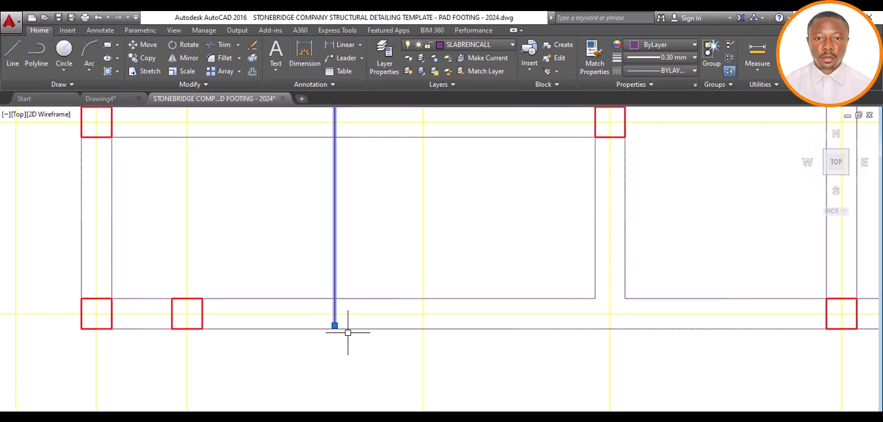
Draw a hook at the second vertical bar's grid G end with a line 100 toward grid 4 and a 600 return line upward
scroll(336, 330, up, 4)
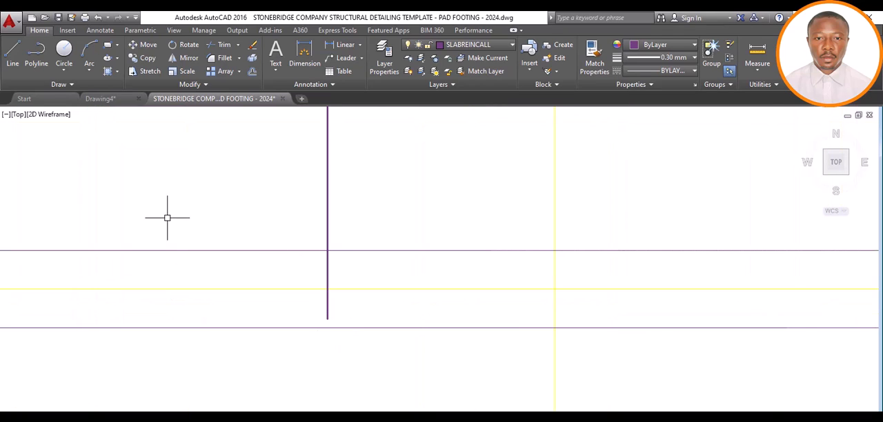
click(17, 52)
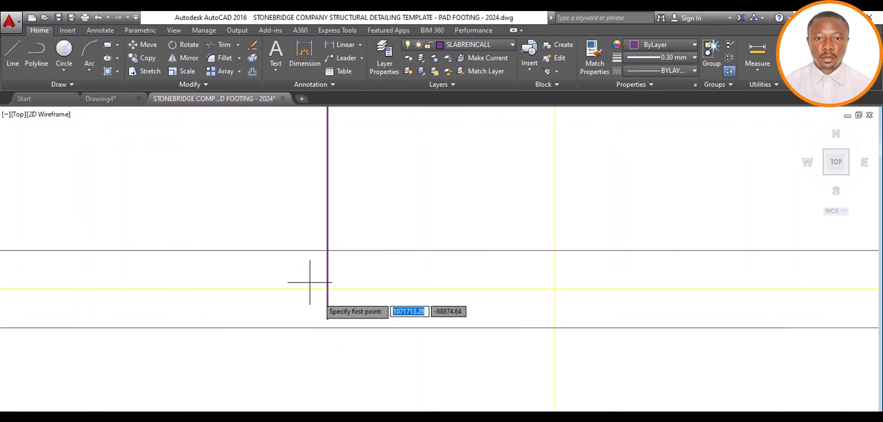
click(327, 319)
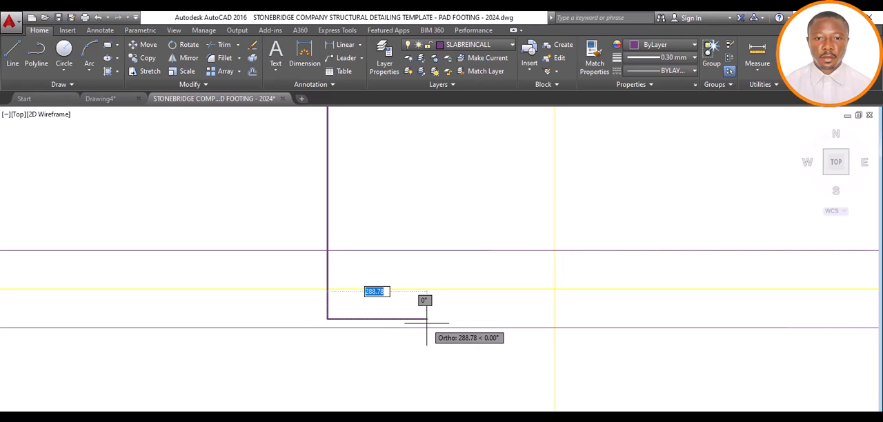
text(100)
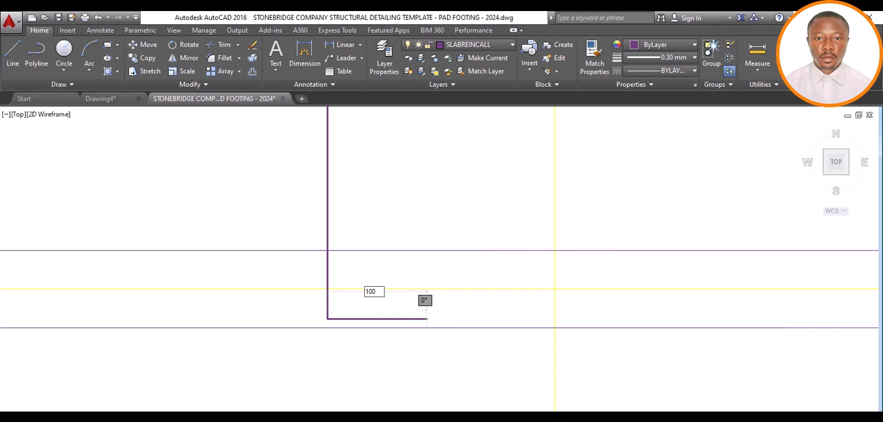
key(Return)
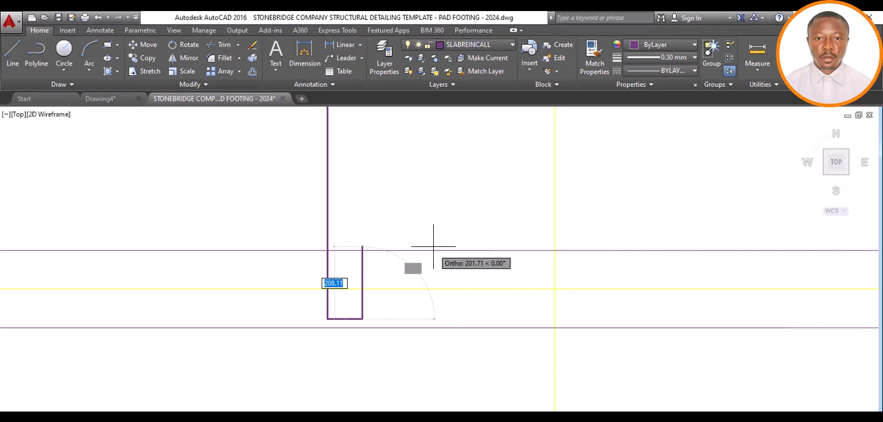
scroll(375, 233, down, 4)
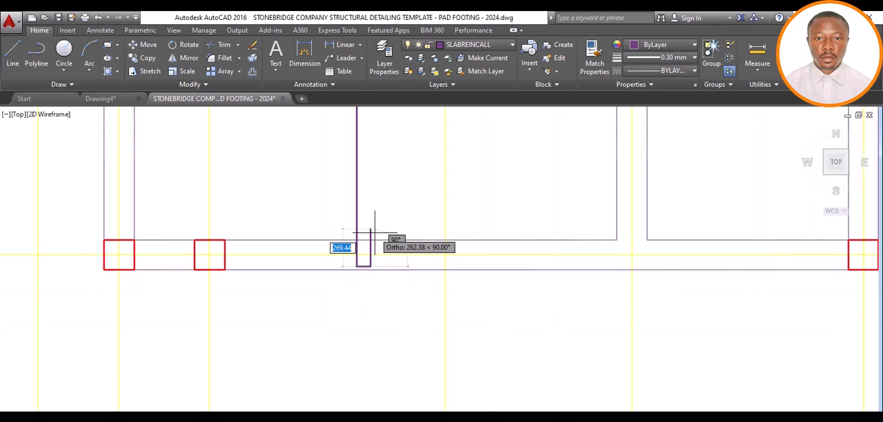
scroll(375, 207, up, 2)
scroll(367, 211, up, 3)
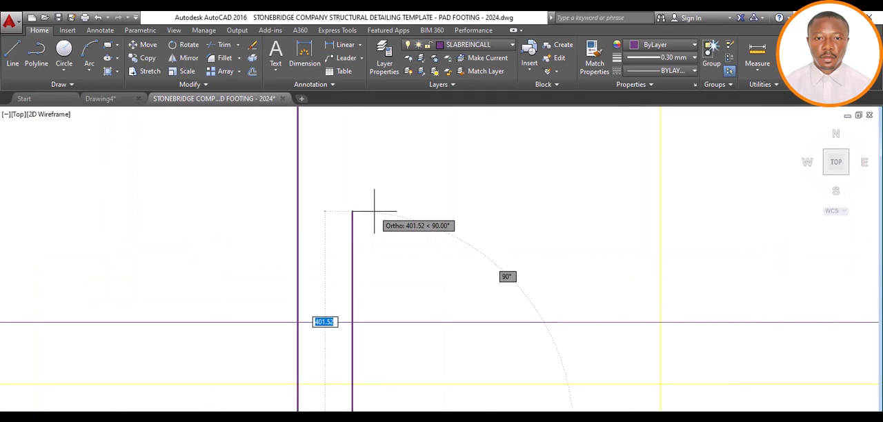
text(6)
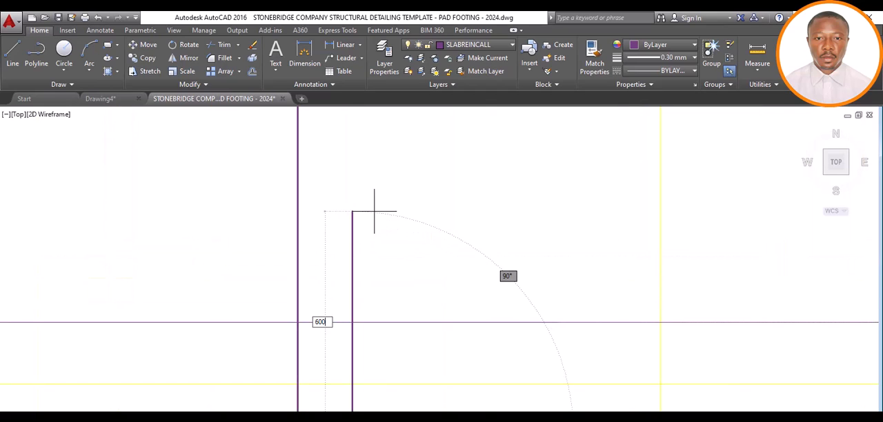
text(00)
key(Return)
scroll(374, 212, down, 5)
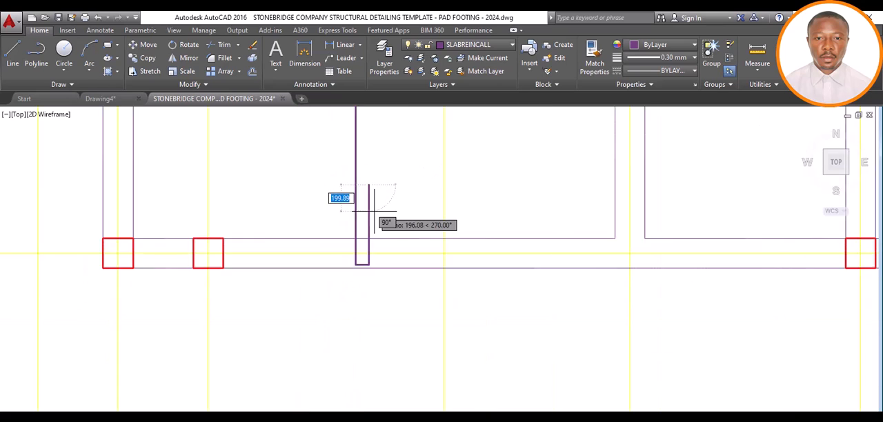
scroll(377, 215, down, 6)
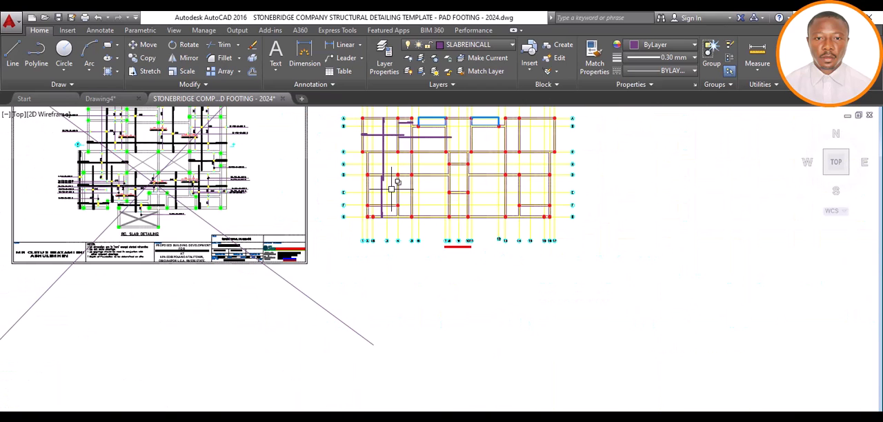
scroll(391, 188, up, 4)
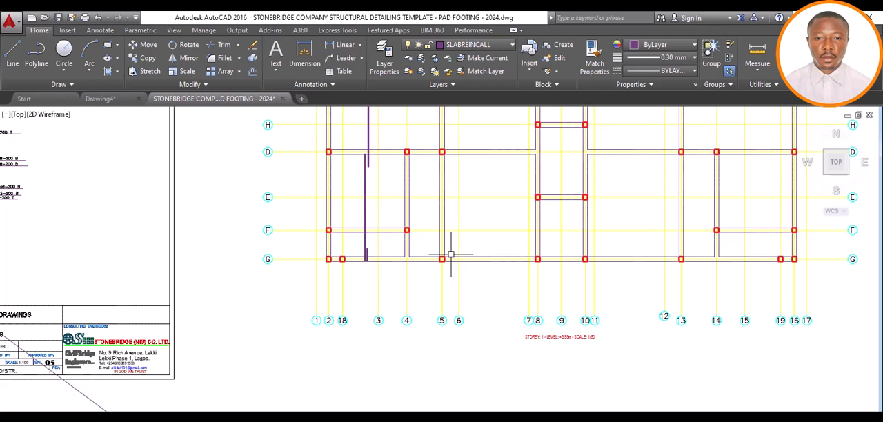
scroll(451, 257, down, 2)
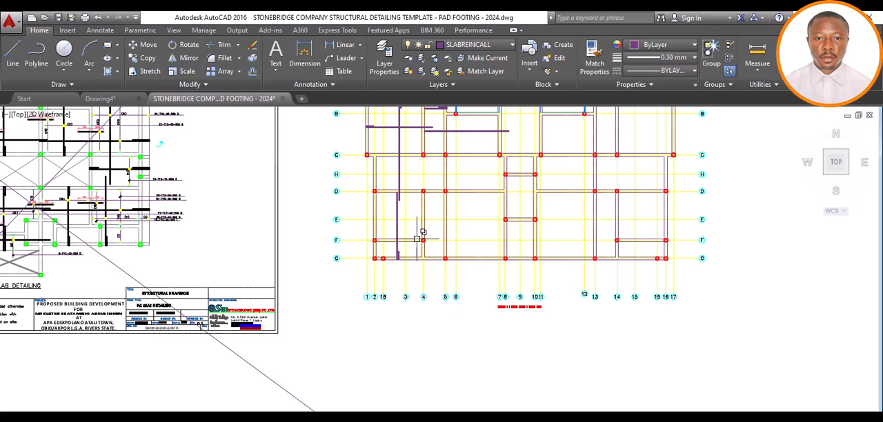
scroll(415, 226, up, 2)
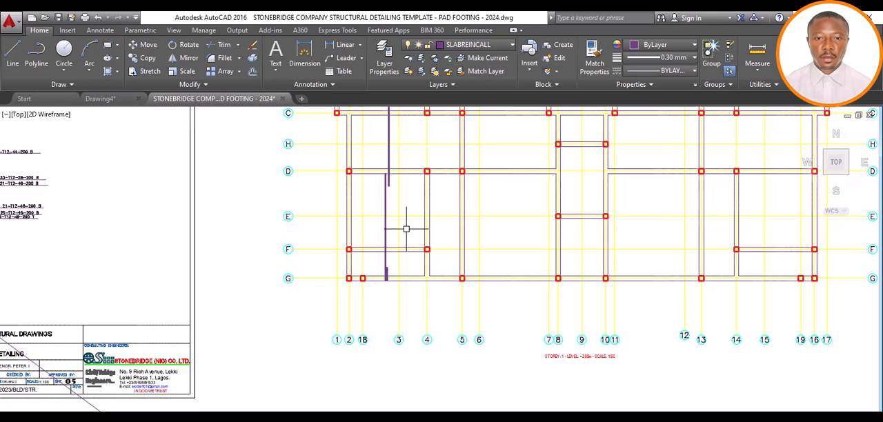
scroll(409, 232, down, 2)
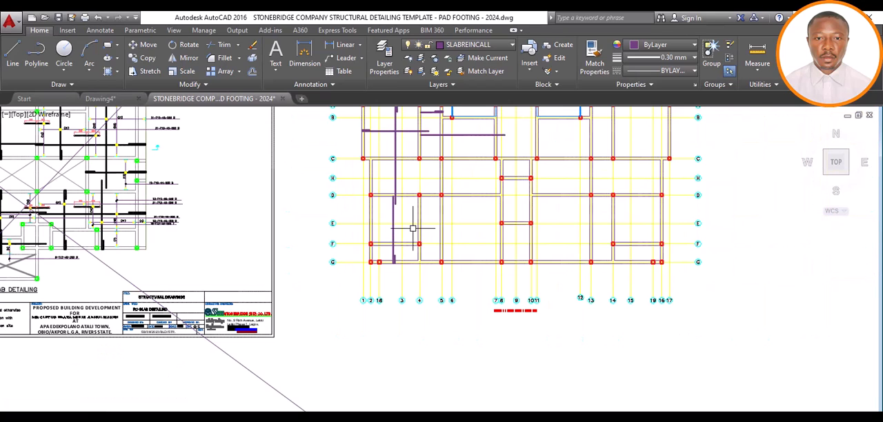
scroll(411, 229, up, 2)
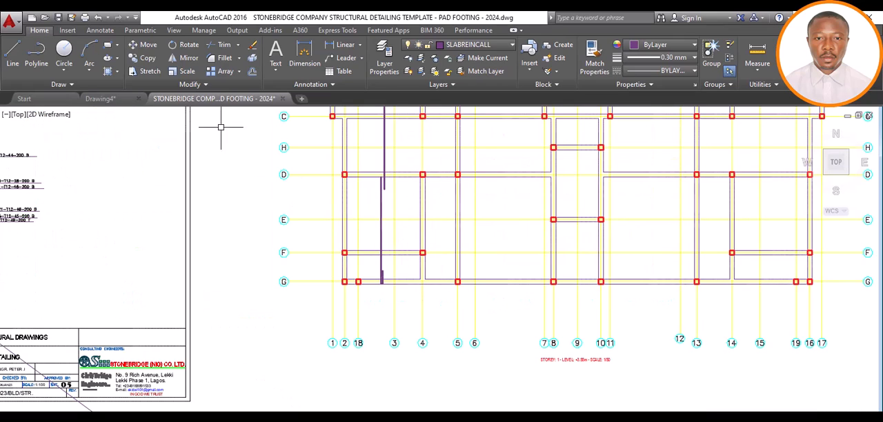
click(15, 51)
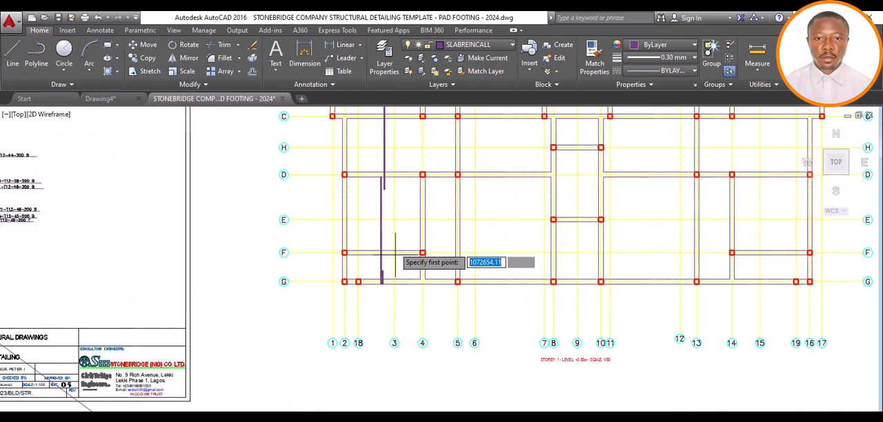
click(342, 224)
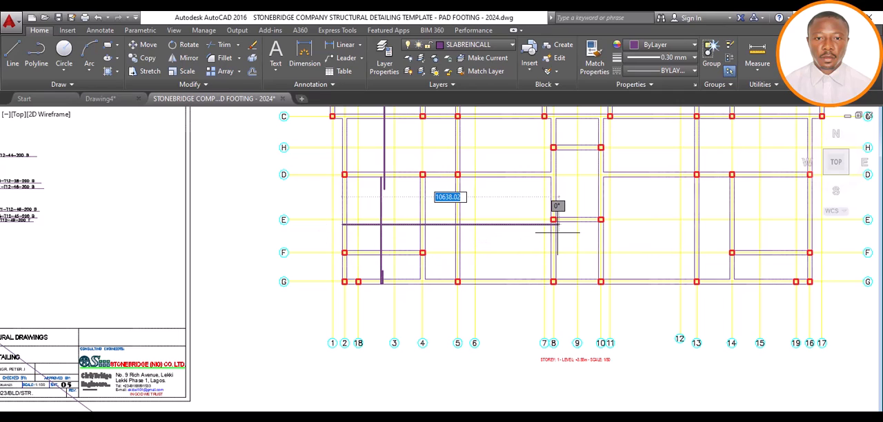
key(Escape)
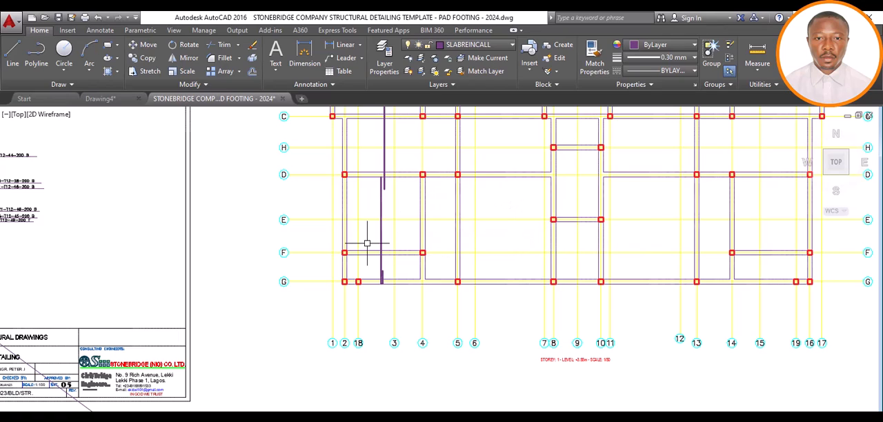
Draw a horizontal bar line between grids E and F, from the grid 2 beam's outer edge to the grid 8 beam's far edge
key(space)
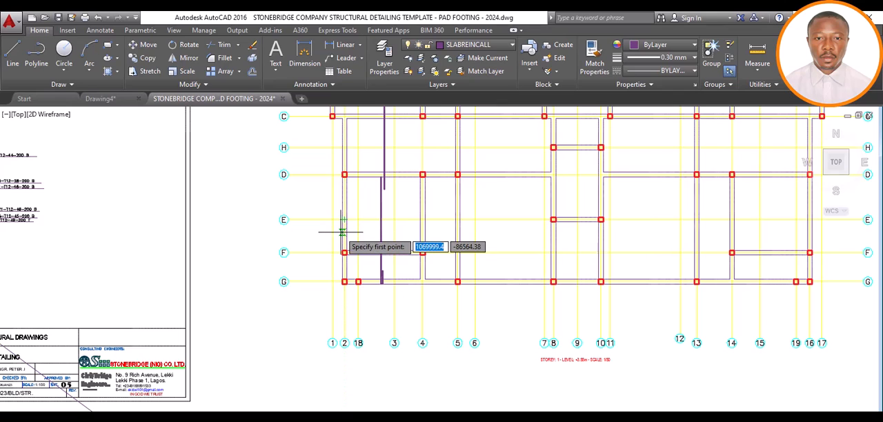
scroll(342, 231, up, 2)
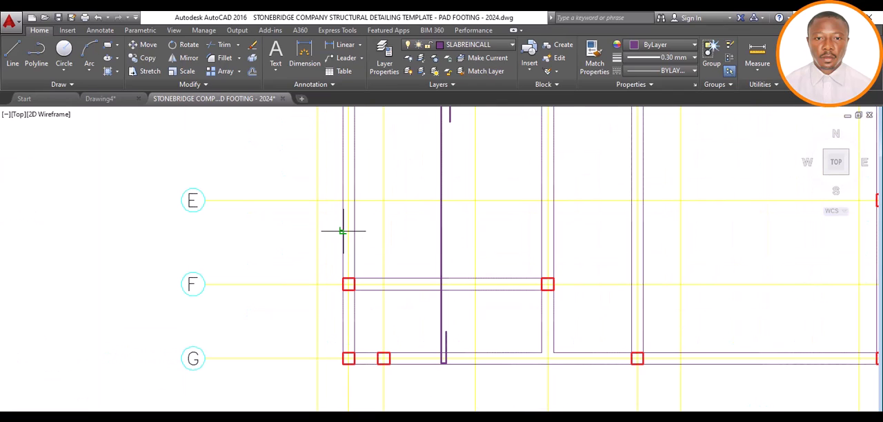
click(342, 231)
scroll(348, 230, down, 1)
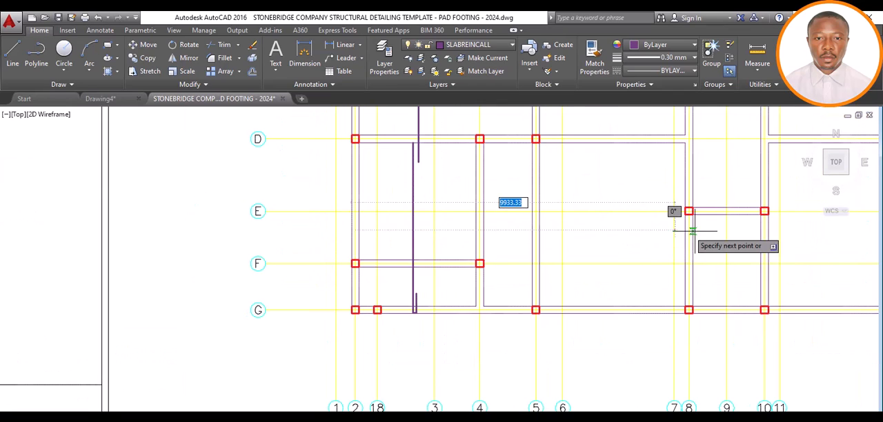
scroll(697, 229, up, 4)
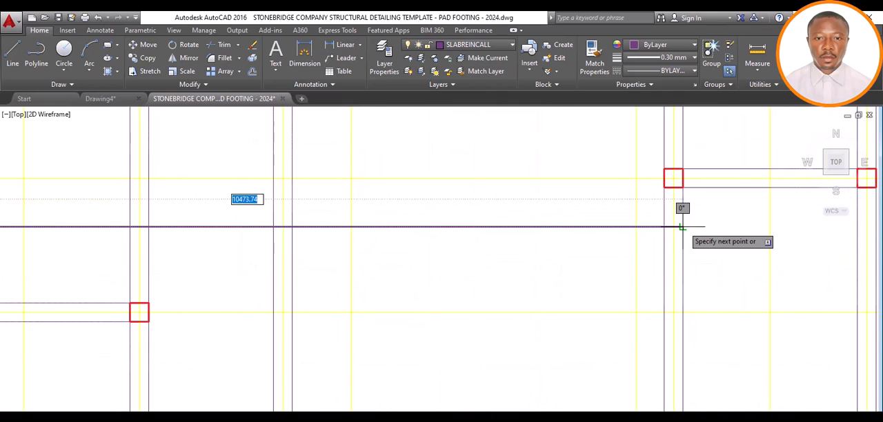
click(683, 227)
scroll(684, 233, down, 6)
key(Escape)
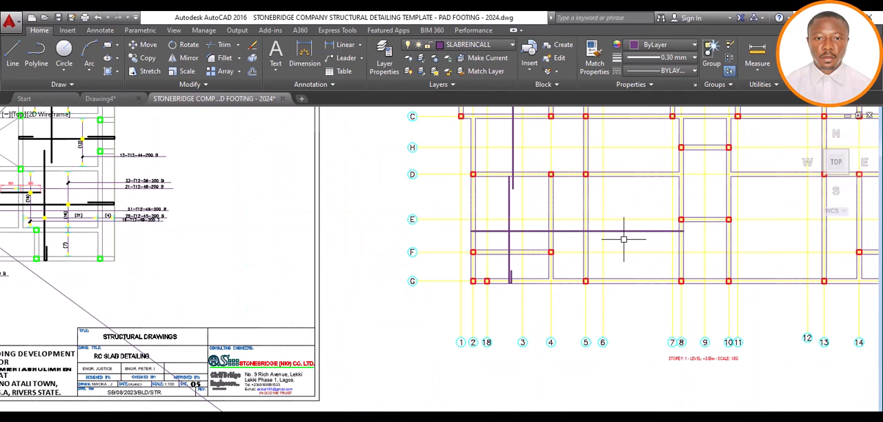
Shorten the horizontal bar line's grid 2 end slightly to leave cover inside the beam's outer edge
scroll(487, 230, up, 6)
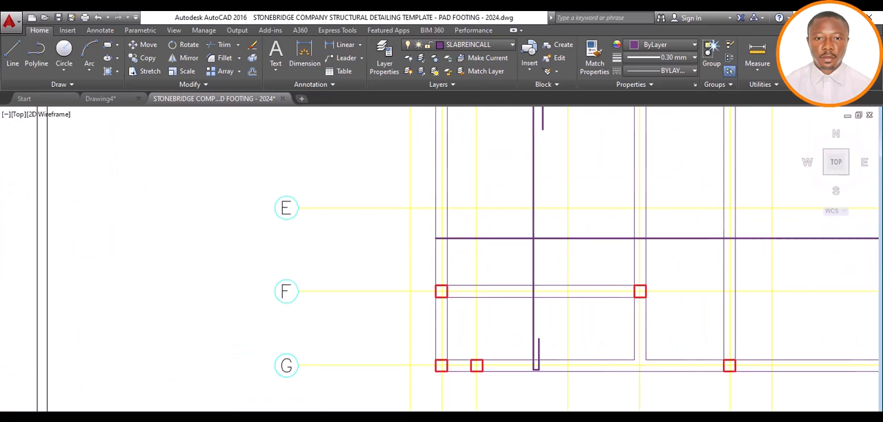
scroll(410, 240, up, 4)
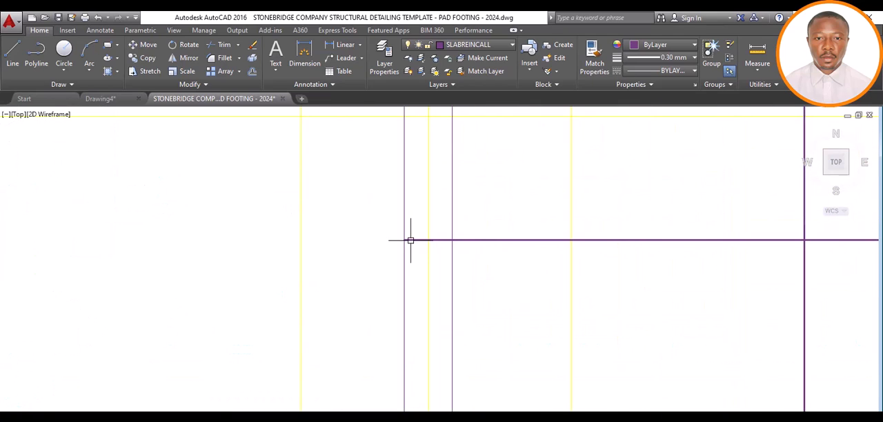
click(411, 241)
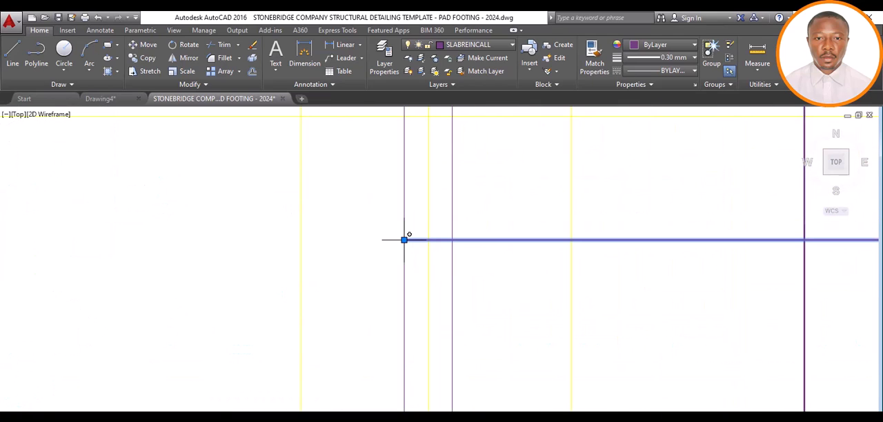
click(404, 240)
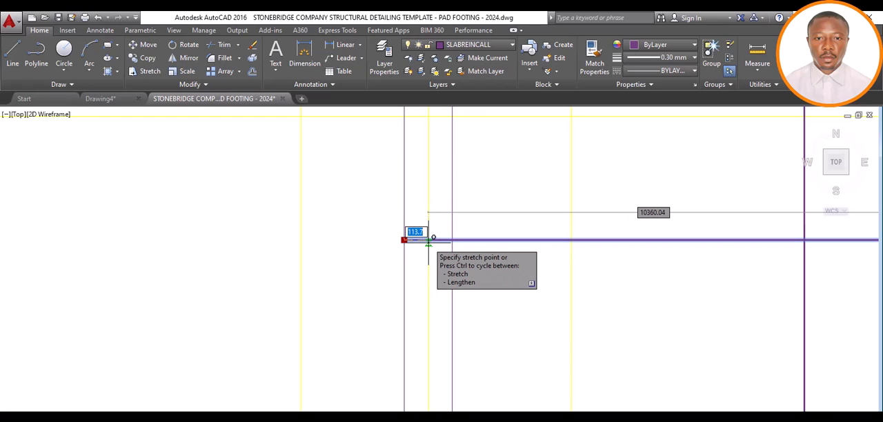
key(Return)
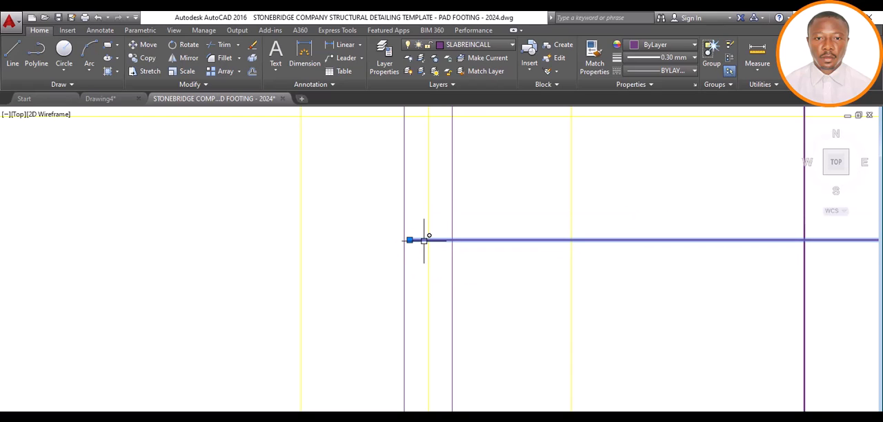
key(Escape)
Draw a hook at the horizontal bar's grid 2 end with a line 100 upward and a 600 return line toward grid 4
scroll(407, 242, up, 4)
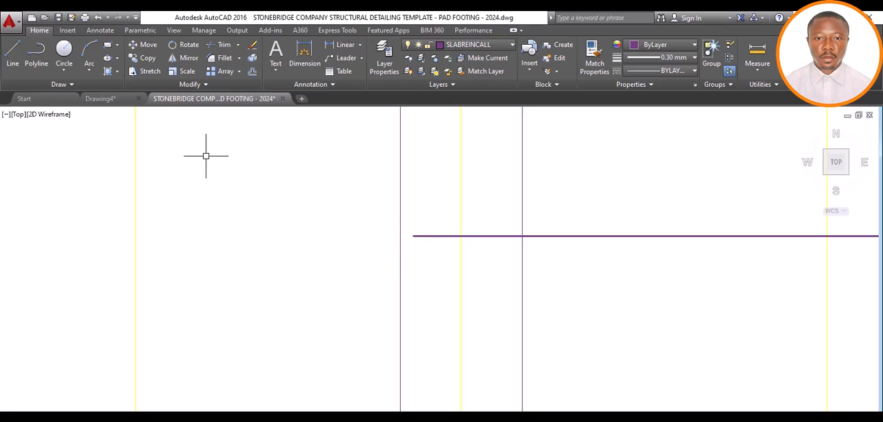
key(l)
key(Return)
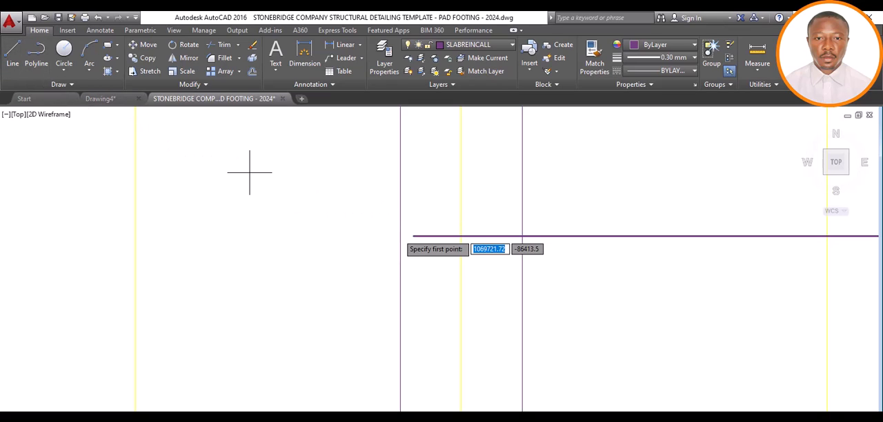
click(413, 236)
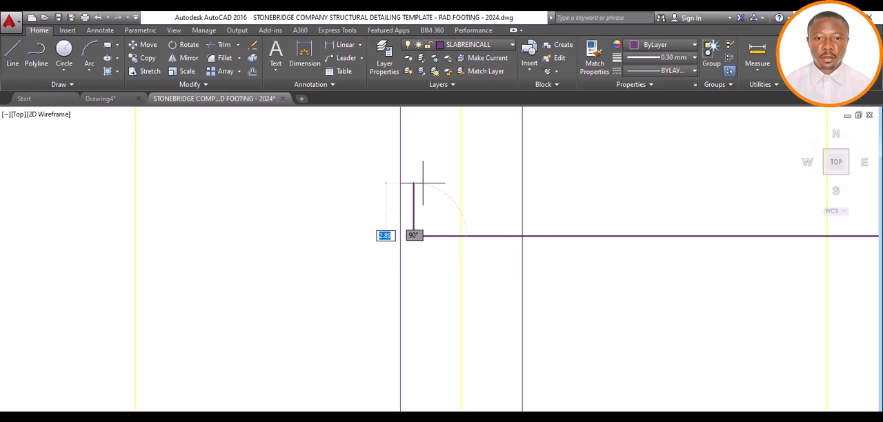
text(1)
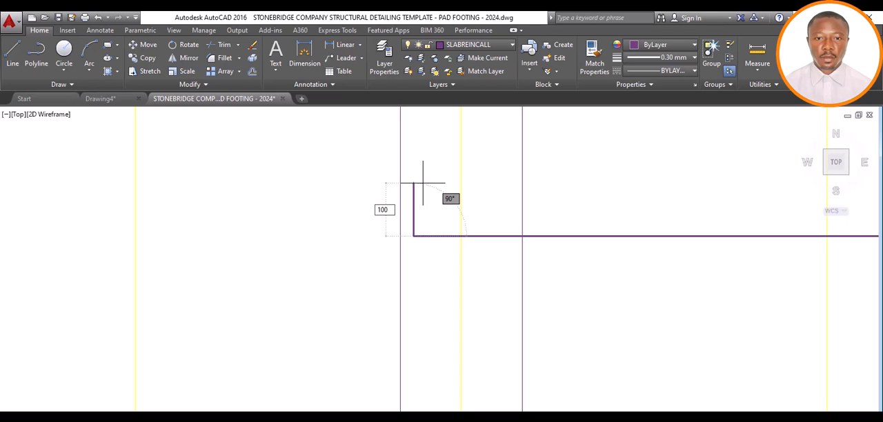
text(00)
key(Return)
scroll(442, 178, down, 6)
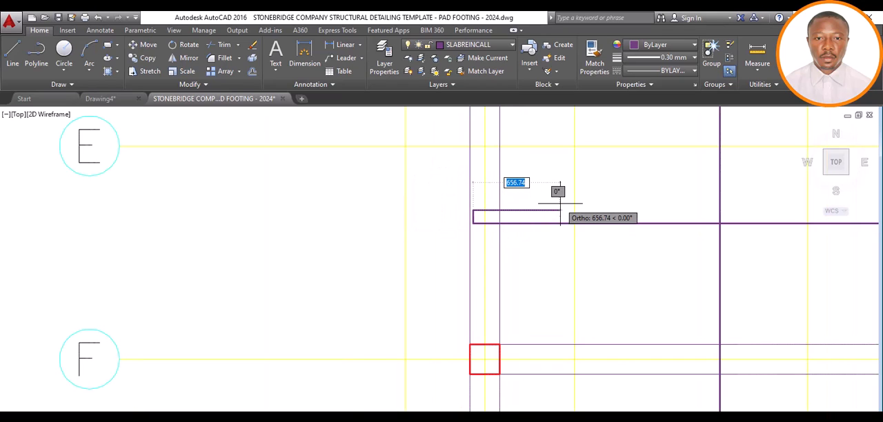
text(6)
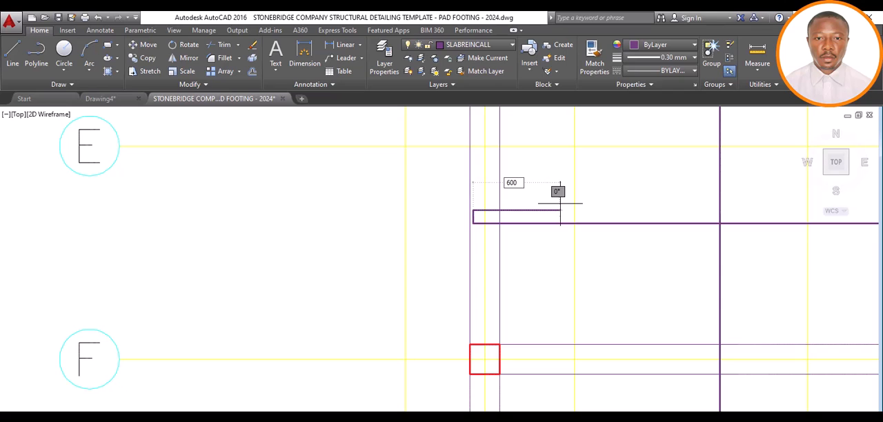
text(00)
key(Return)
key(Return)
Pull the horizontal bar line's grid 8 end back to the grid 5 beam's edge facing grid 6
scroll(479, 237, down, 2)
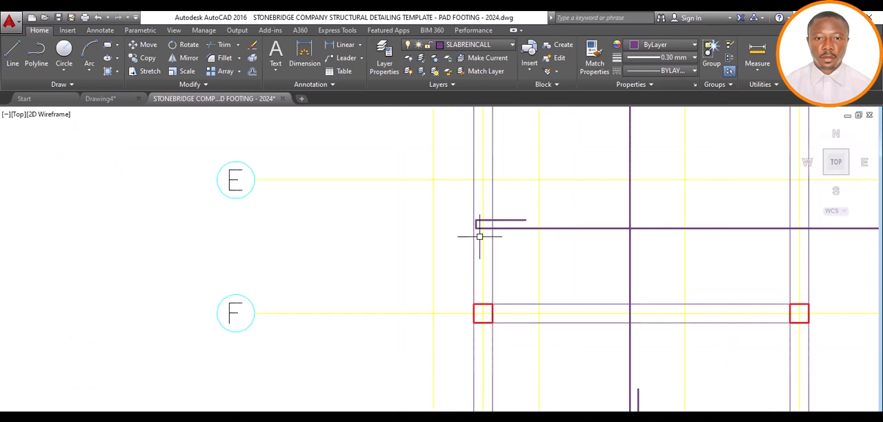
scroll(479, 237, down, 6)
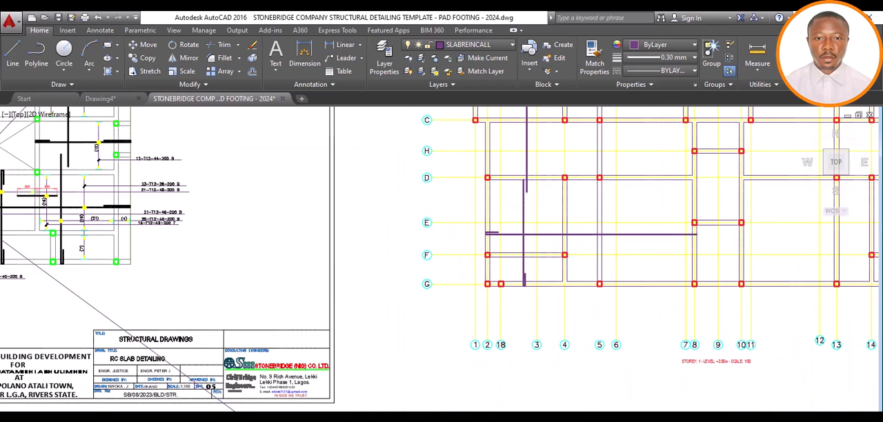
scroll(711, 231, up, 8)
scroll(604, 257, down, 8)
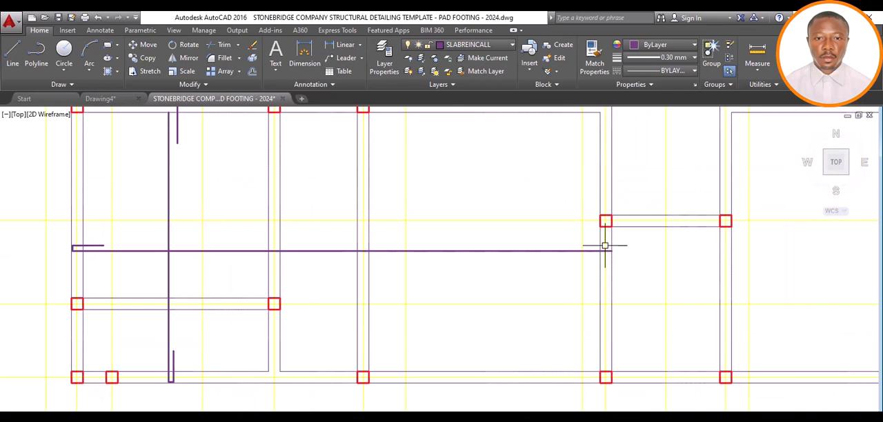
scroll(610, 249, up, 5)
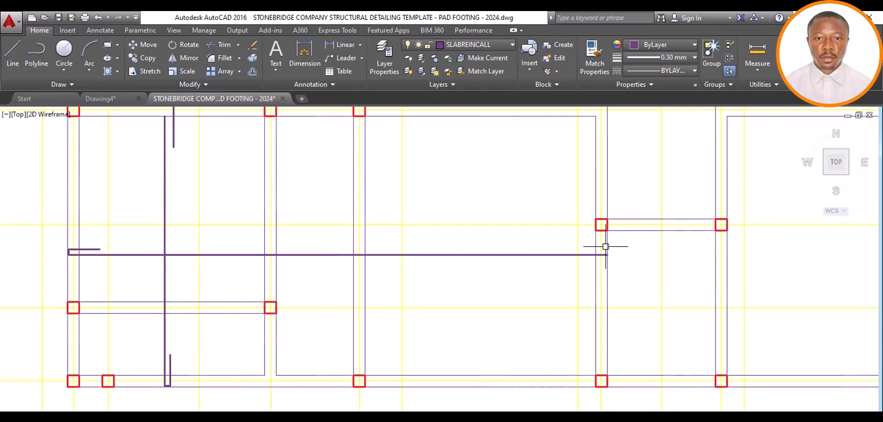
scroll(596, 253, down, 2)
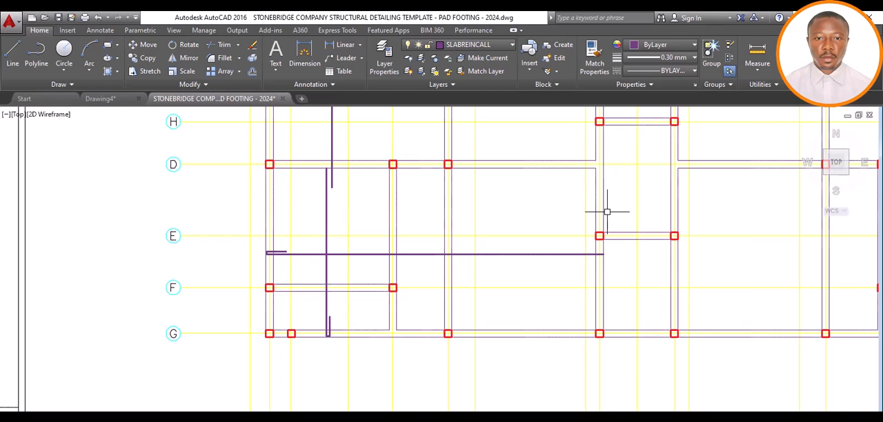
click(582, 254)
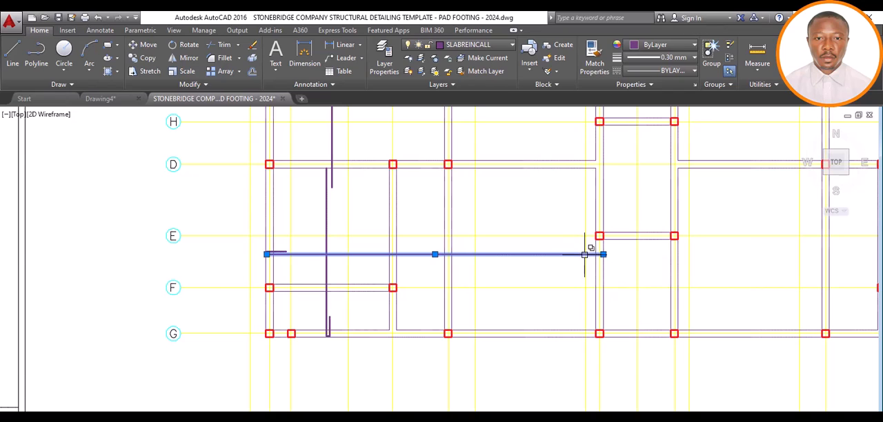
click(603, 254)
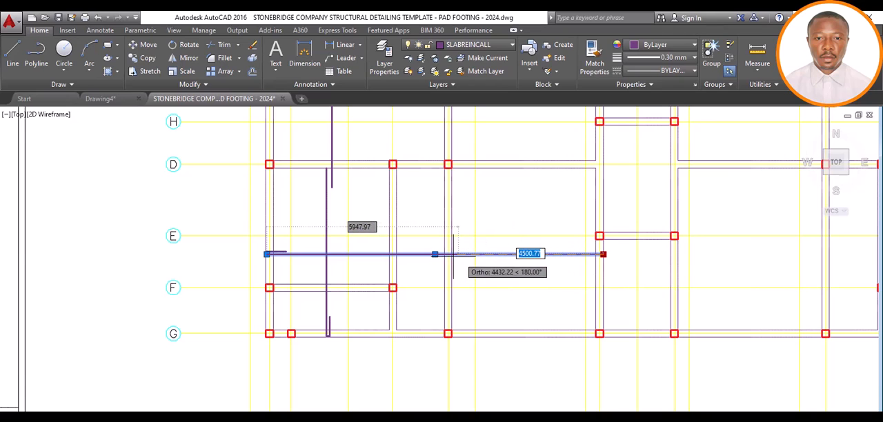
click(451, 255)
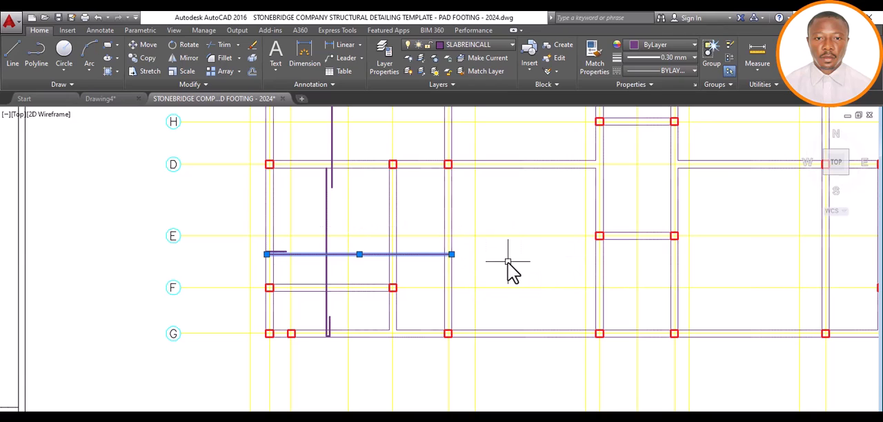
scroll(446, 255, up, 4)
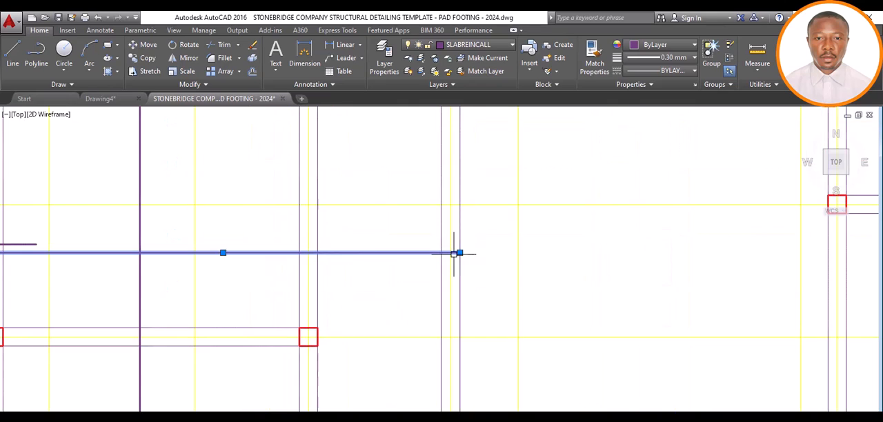
key(Escape)
scroll(467, 253, down, 2)
scroll(463, 254, down, 2)
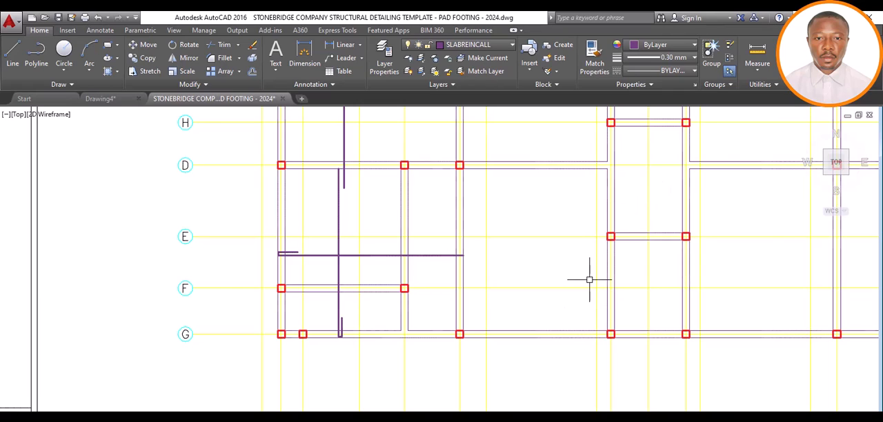
Extend the horizontal bar line's grid 5 end 600 past the beam edge toward grid 6
click(11, 55)
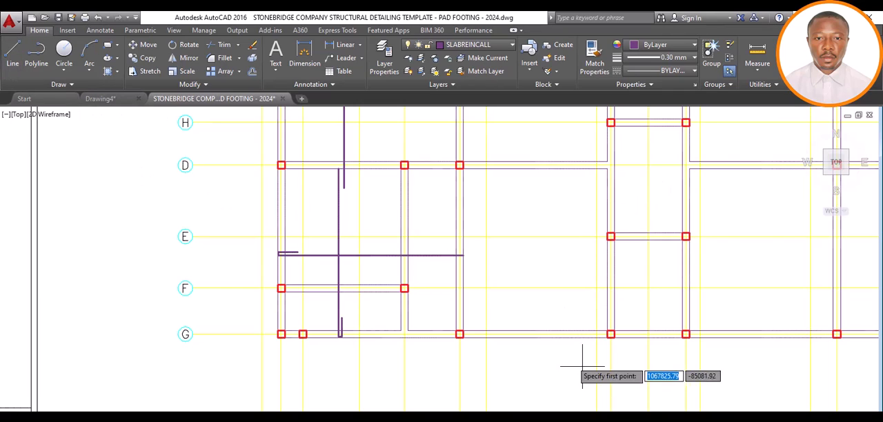
key(Escape)
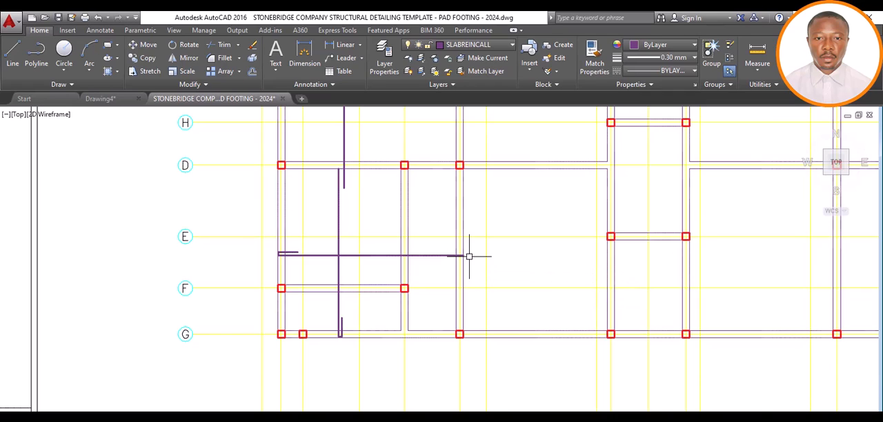
scroll(457, 258, up, 2)
scroll(457, 257, up, 2)
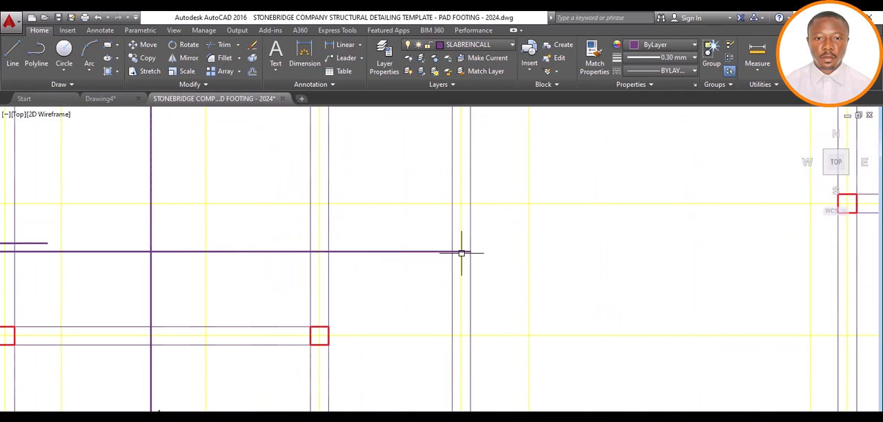
click(469, 252)
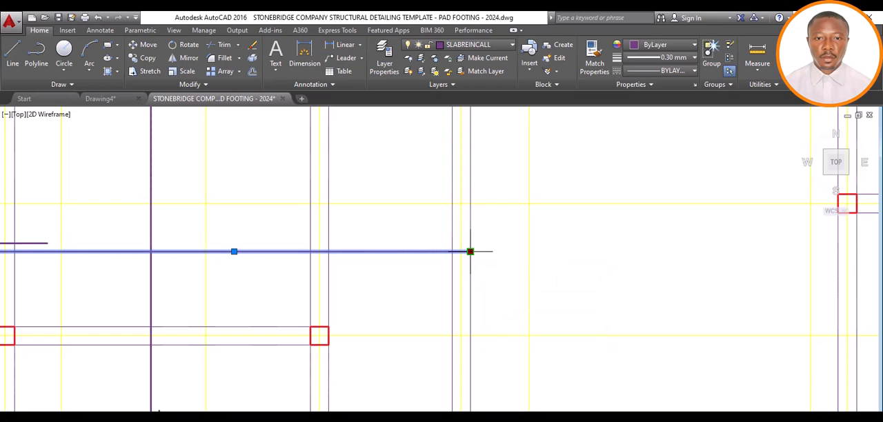
click(470, 251)
text(600)
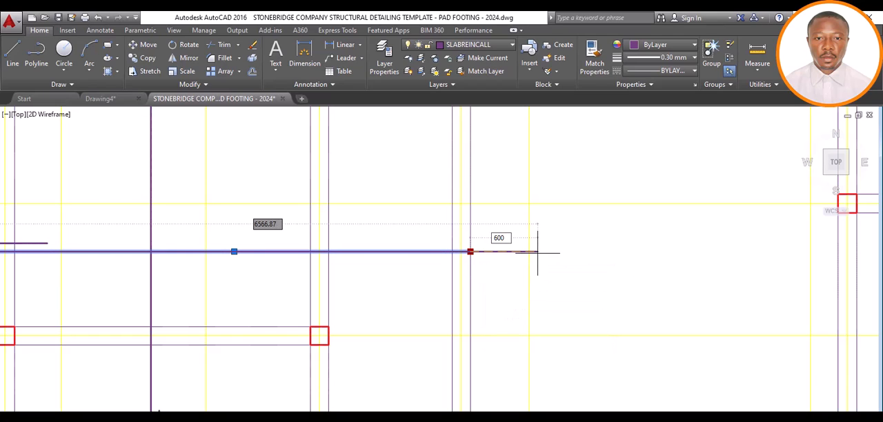
key(Return)
key(Escape)
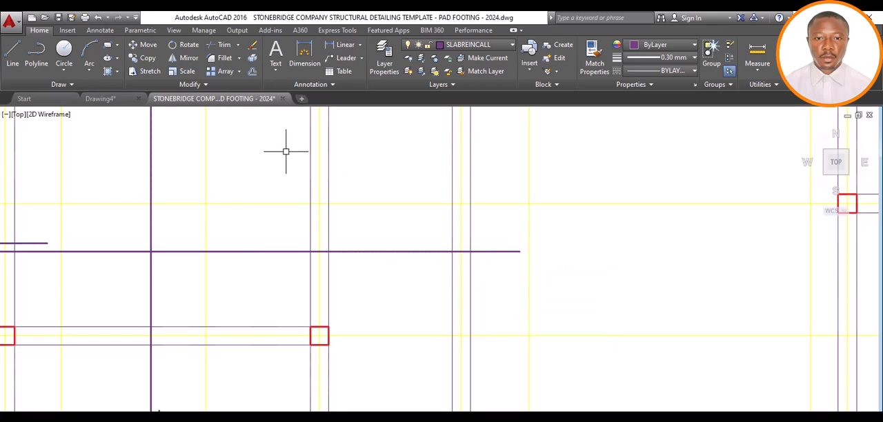
Draw a second horizontal bar line just below the first, from the grid 5 beam's edge facing grid 6 to the grid 10 beam's far edge
click(6, 64)
scroll(320, 244, down, 2)
scroll(320, 245, down, 2)
scroll(378, 255, up, 2)
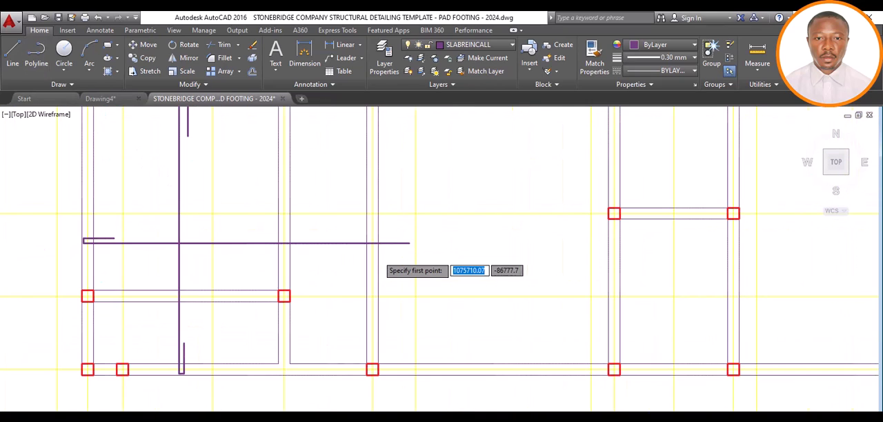
click(377, 255)
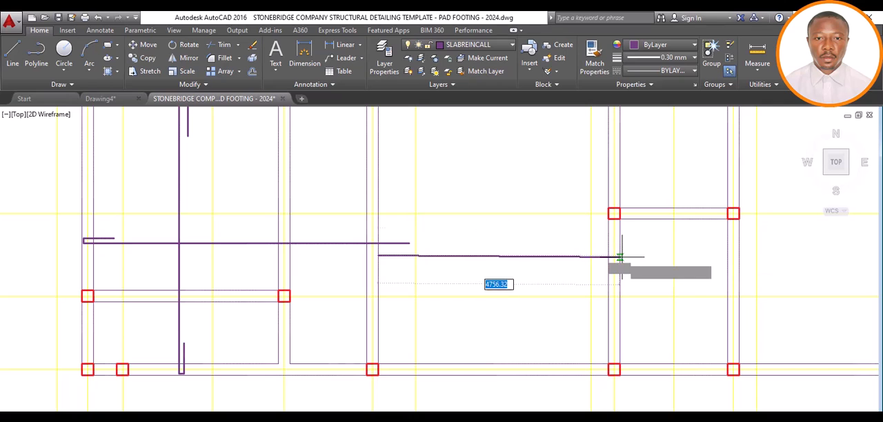
click(736, 256)
scroll(736, 256, down, 4)
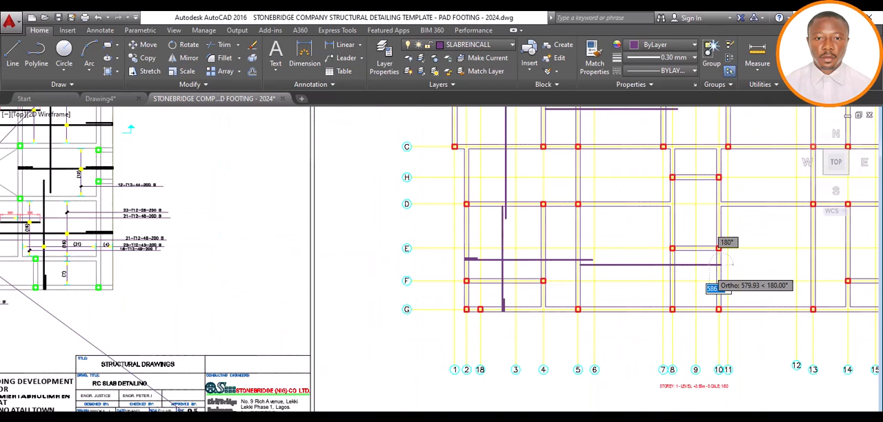
key(Escape)
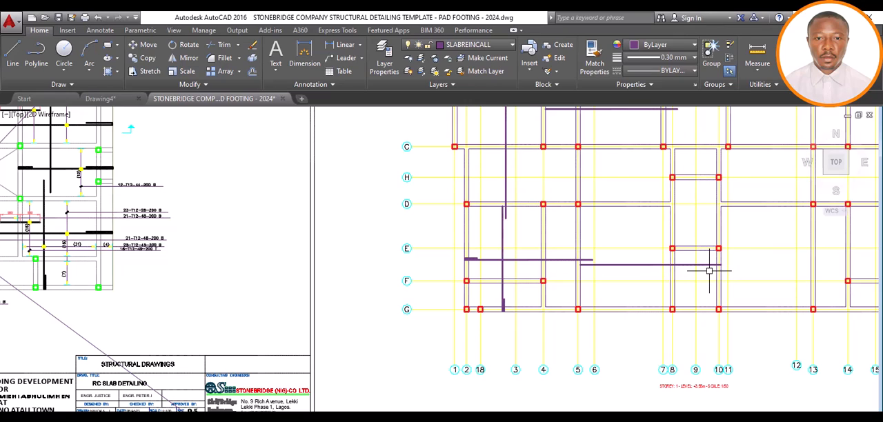
Extend the second horizontal bar line's grid 10 end 600 past the beam's far edge
scroll(710, 259, up, 2)
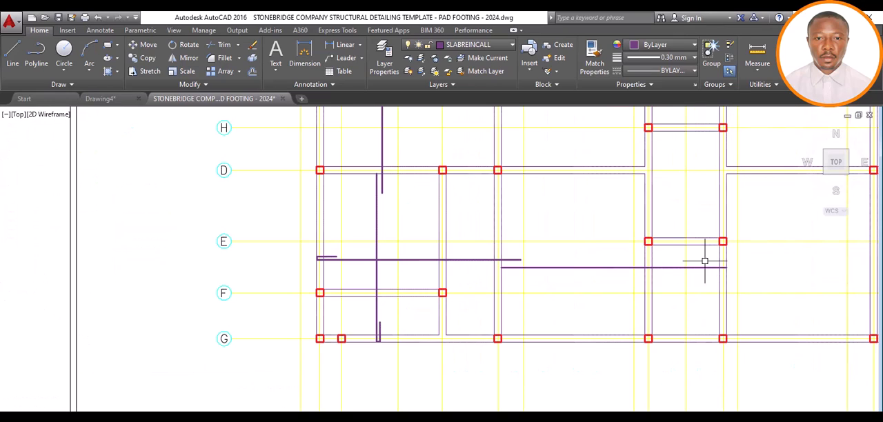
scroll(765, 272, up, 4)
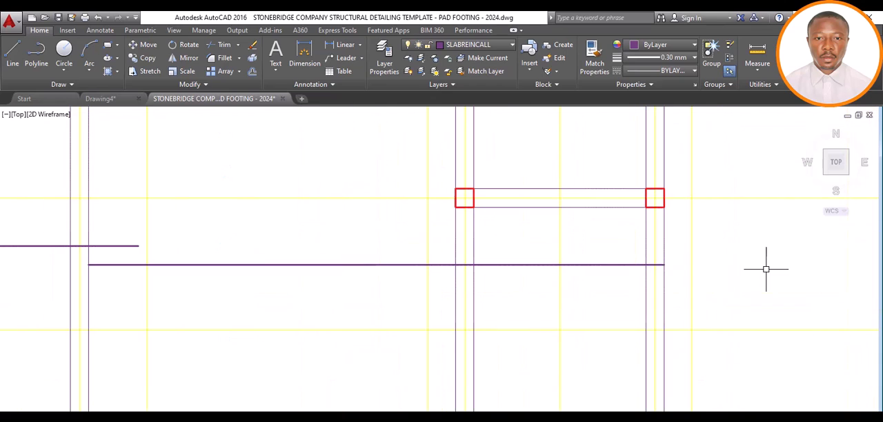
scroll(682, 273, down, 5)
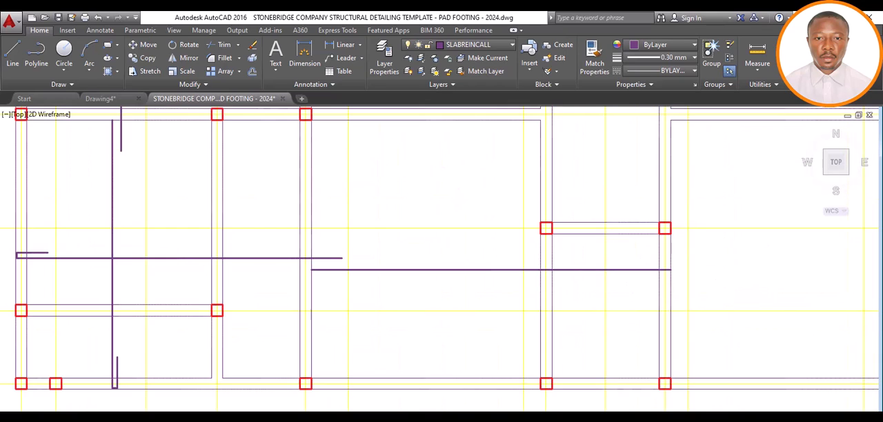
scroll(696, 274, up, 2)
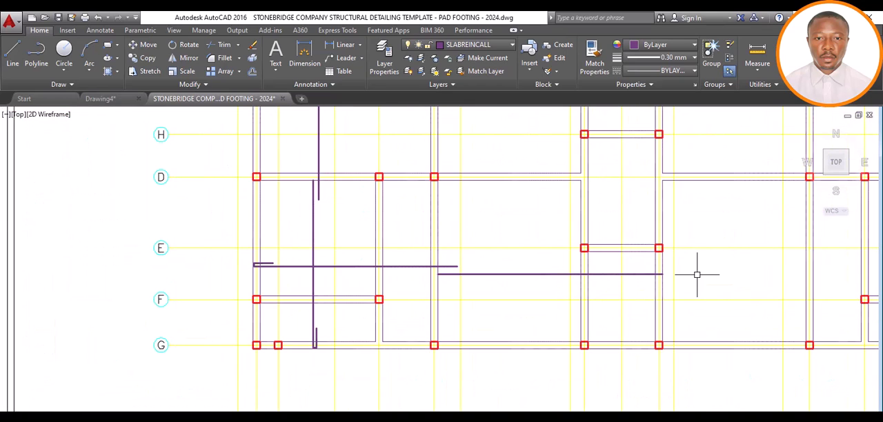
click(646, 274)
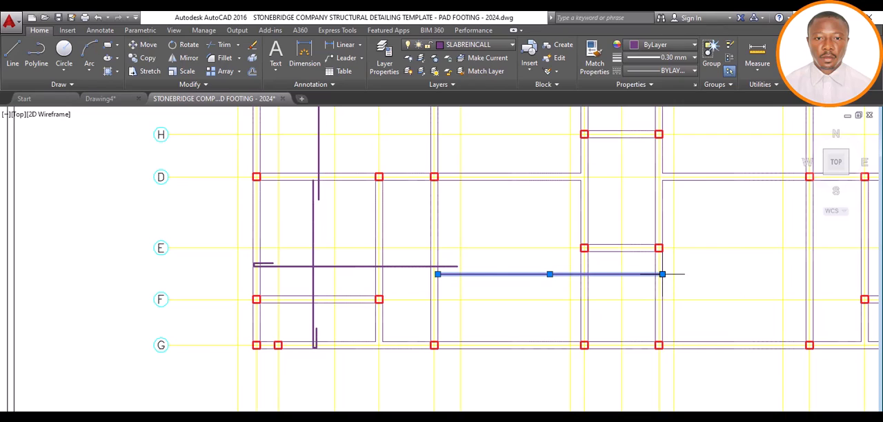
click(662, 274)
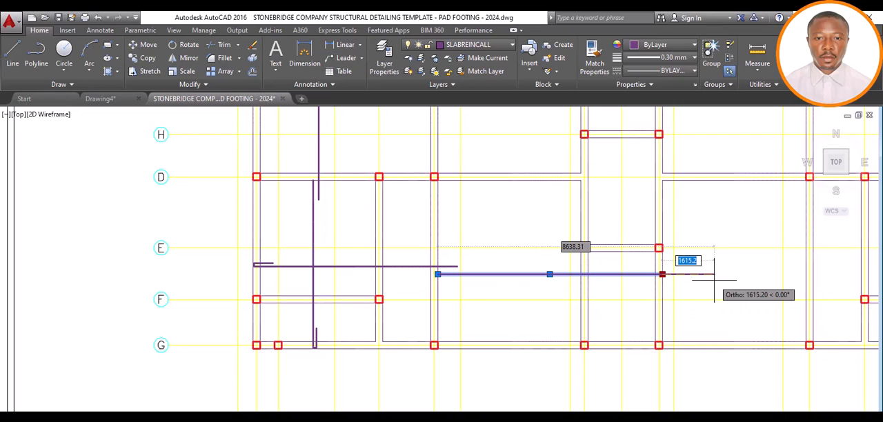
text(600)
key(Return)
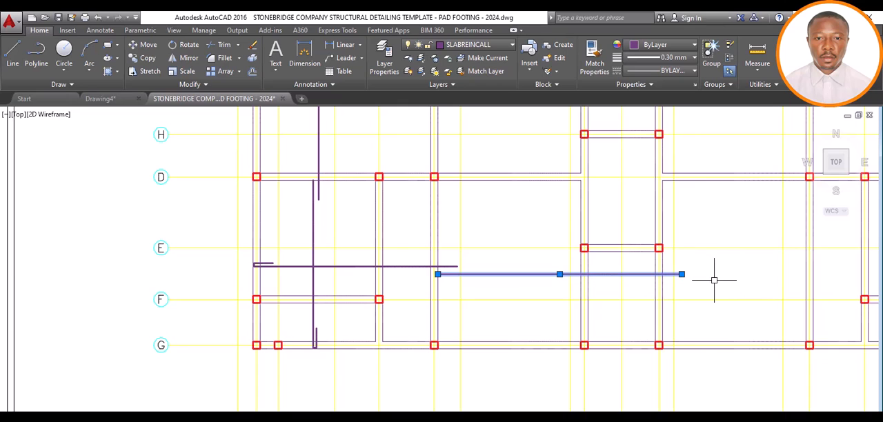
key(Escape)
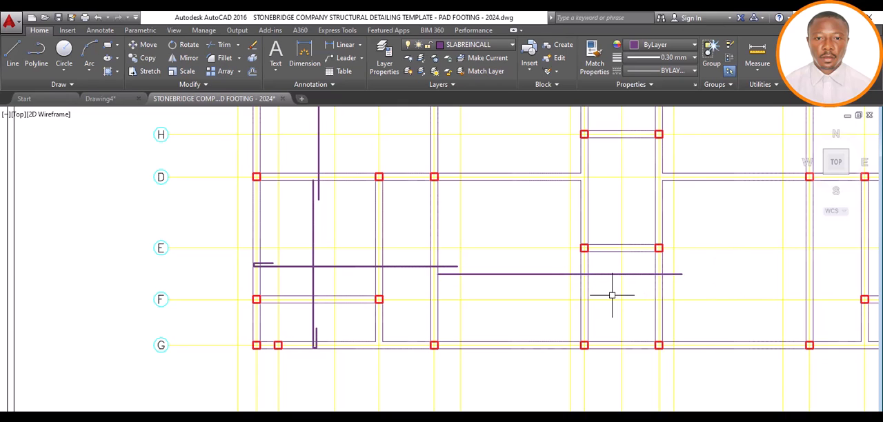
Draw a horizontal bar line between grids D and E, from the grid 5 beam's edge facing grid 6 to the grid 8 beam's far edge
scroll(611, 295, down, 4)
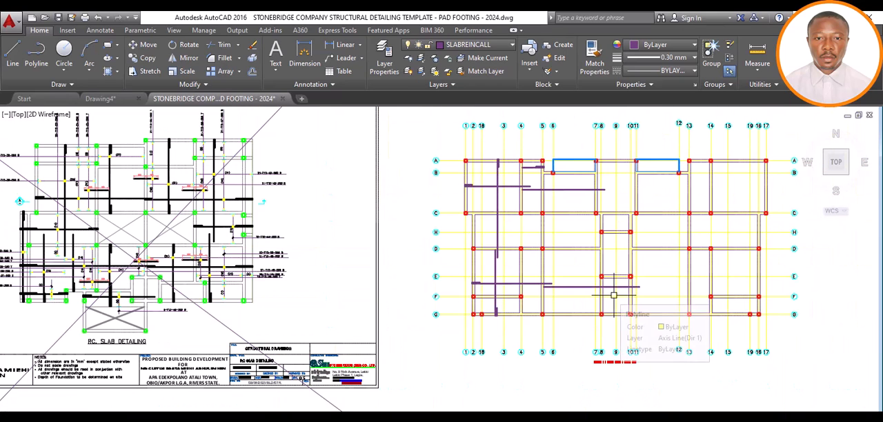
scroll(613, 260, up, 2)
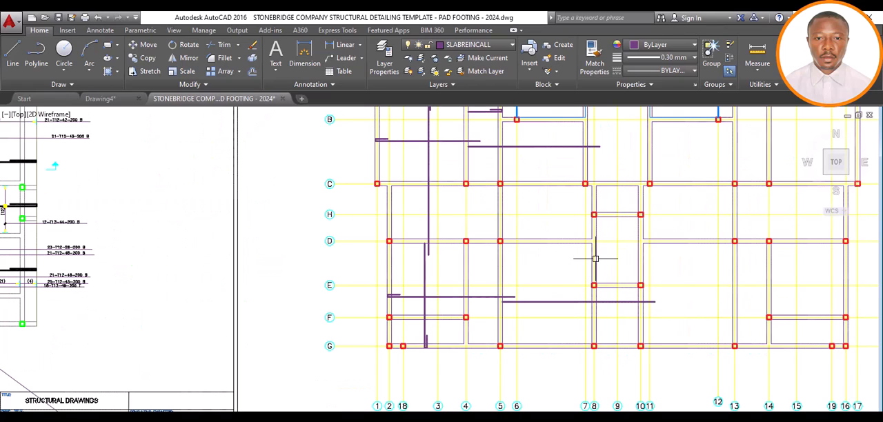
click(18, 60)
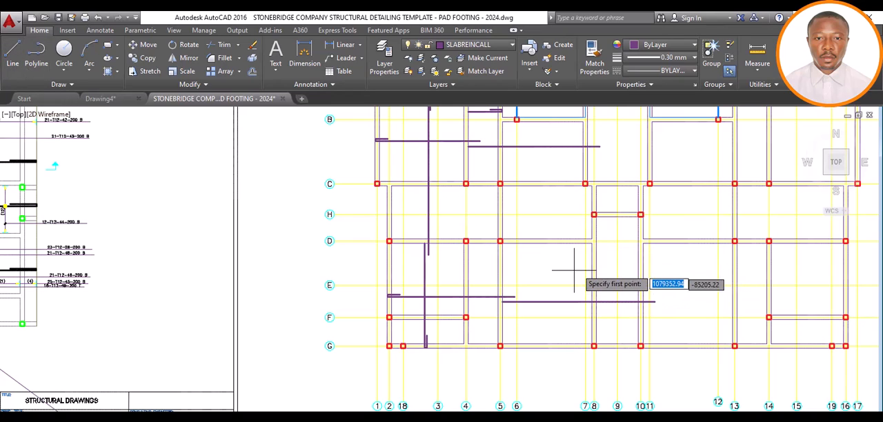
scroll(591, 264, up, 4)
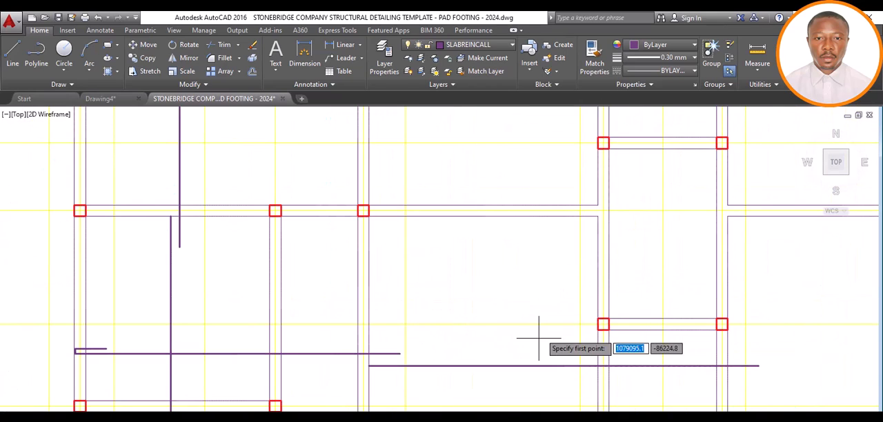
click(607, 273)
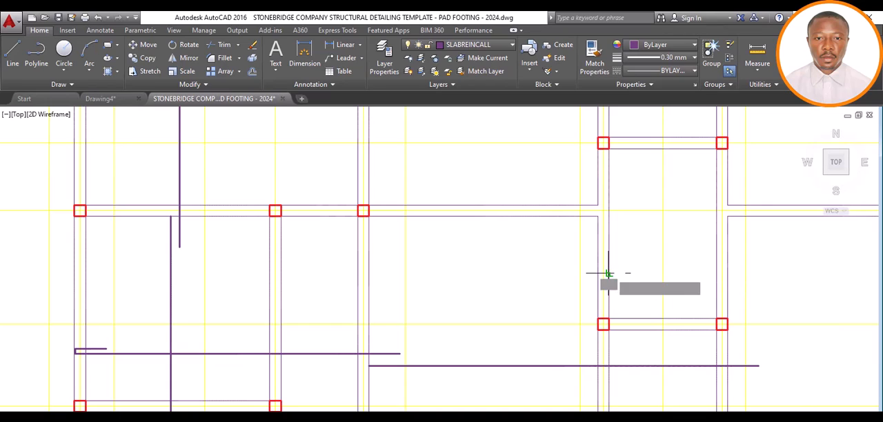
key(Escape)
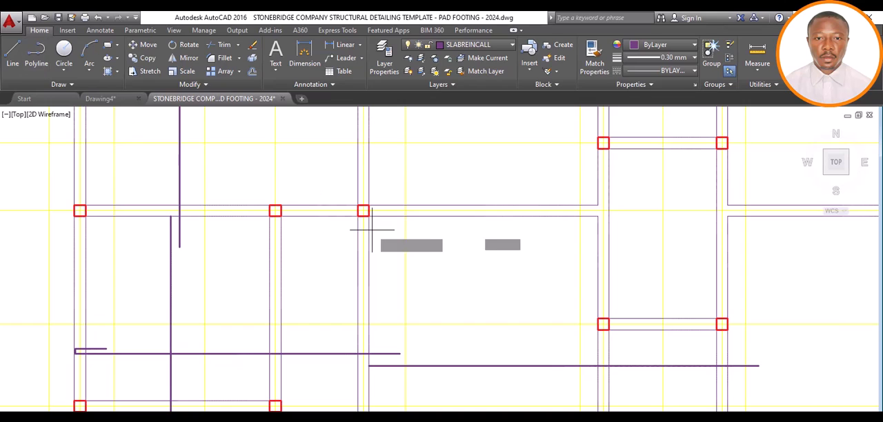
click(369, 280)
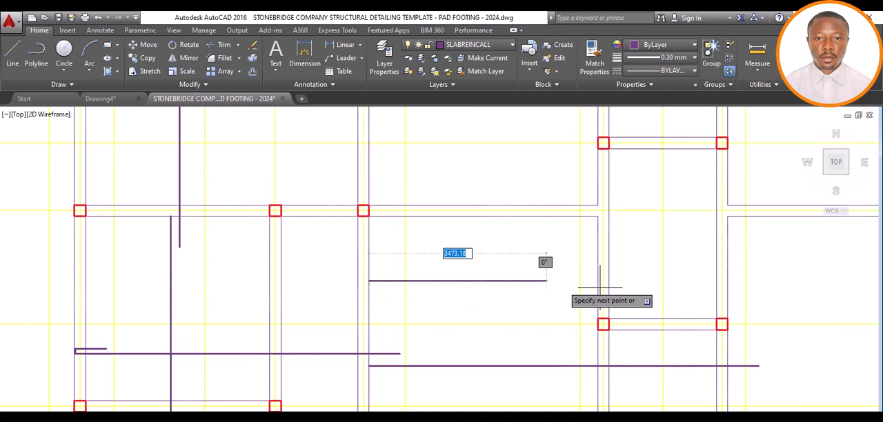
click(607, 280)
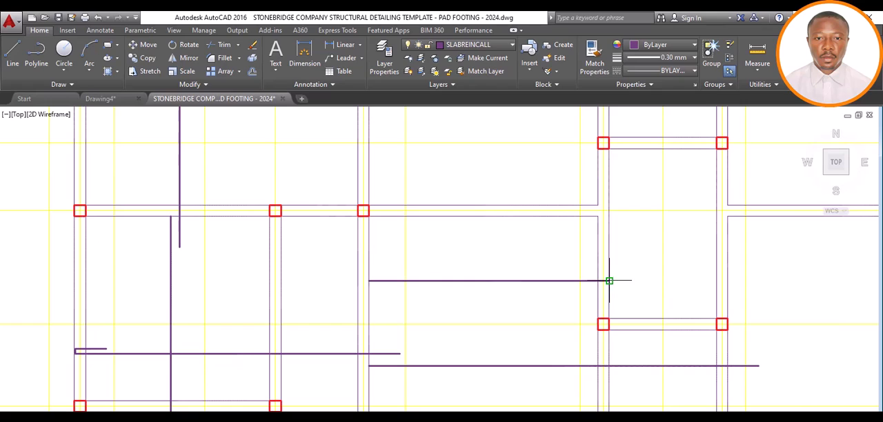
Shorten the new bar line's grid 8 end slightly to leave cover inside the beam's far edge
scroll(608, 280, up, 5)
scroll(605, 279, up, 3)
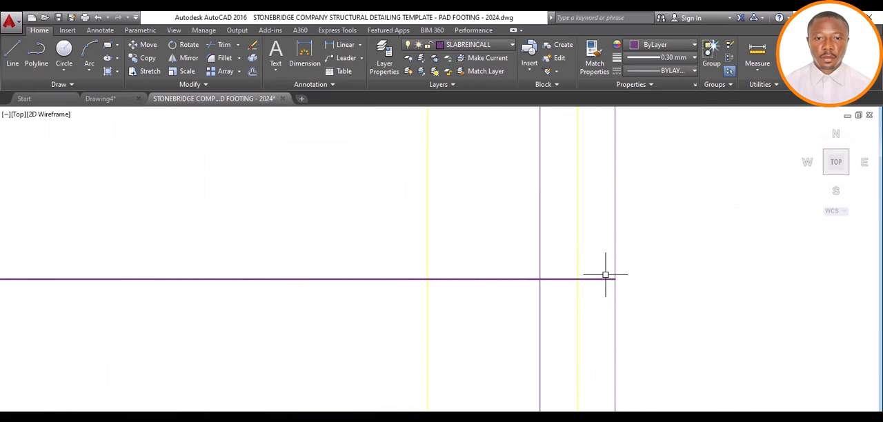
click(605, 275)
click(606, 279)
click(606, 281)
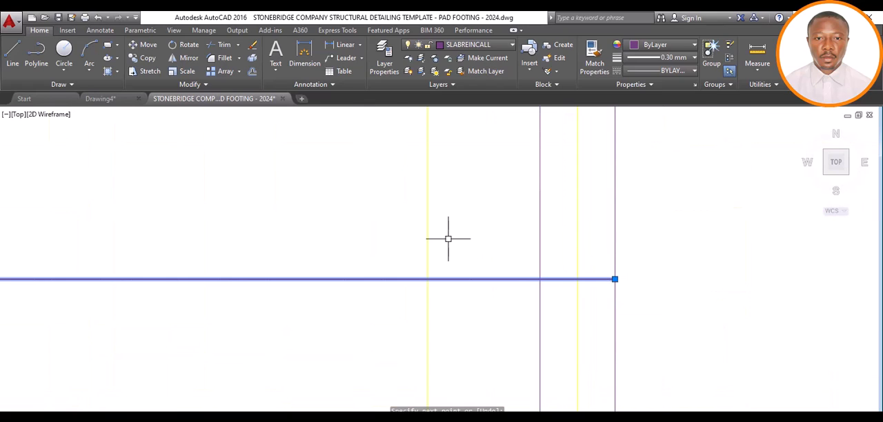
click(614, 279)
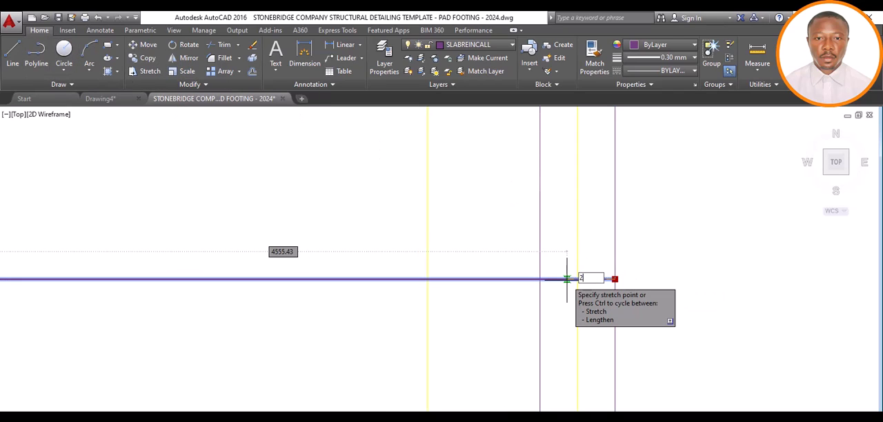
key(Return)
click(13, 58)
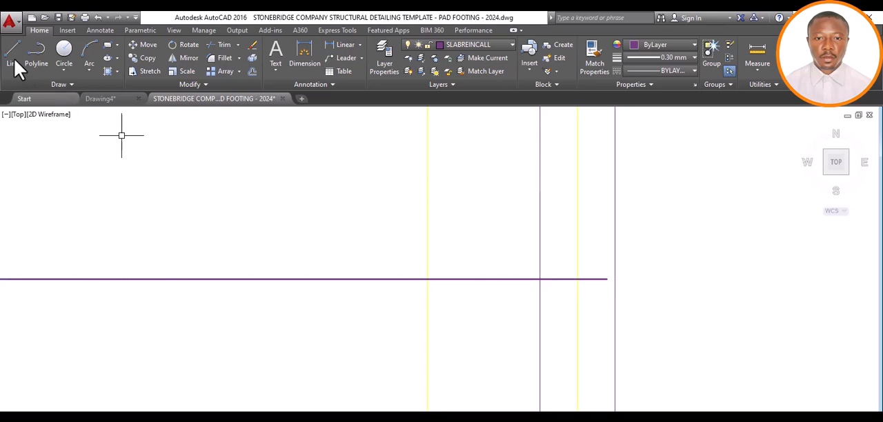
click(606, 279)
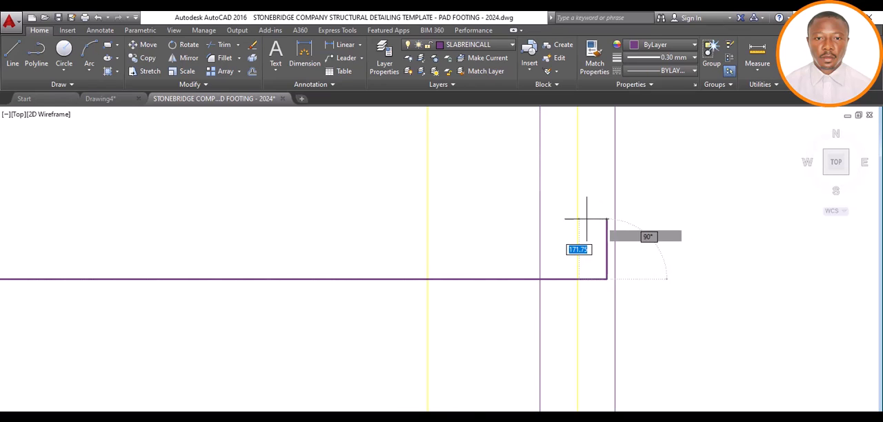
text(600)
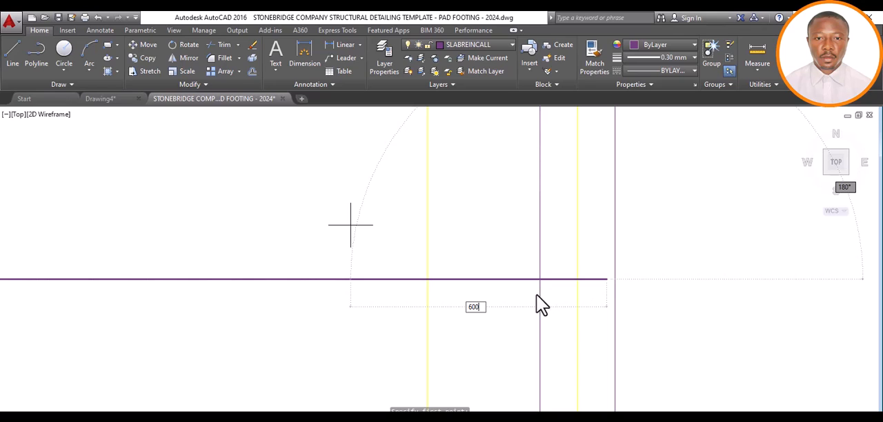
key(Return)
click(406, 252)
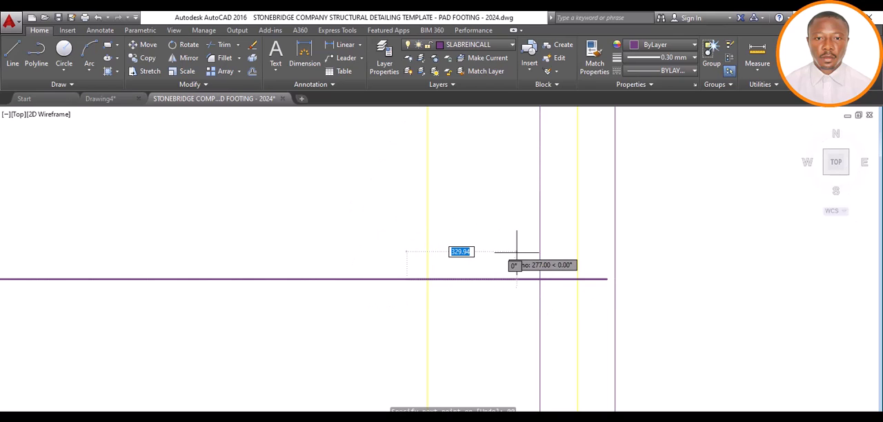
key(ctrl+z)
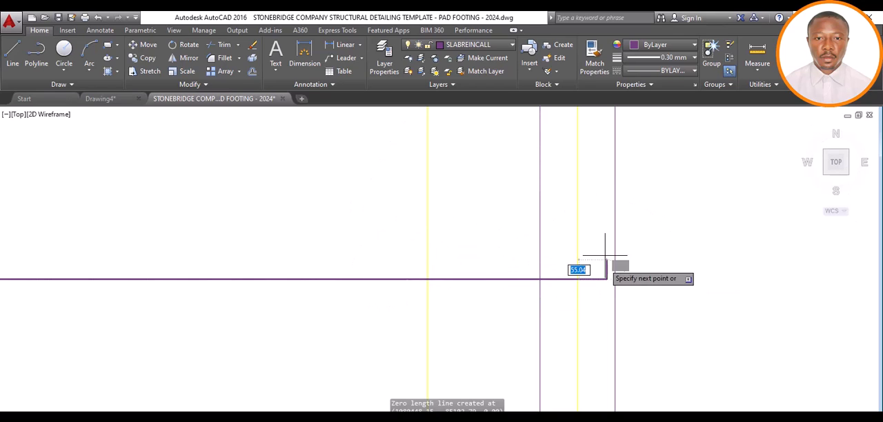
Draw the hook at the bar line's grid 8 end with a 100 upward leg and a 600 return towards grid 5
text(00)
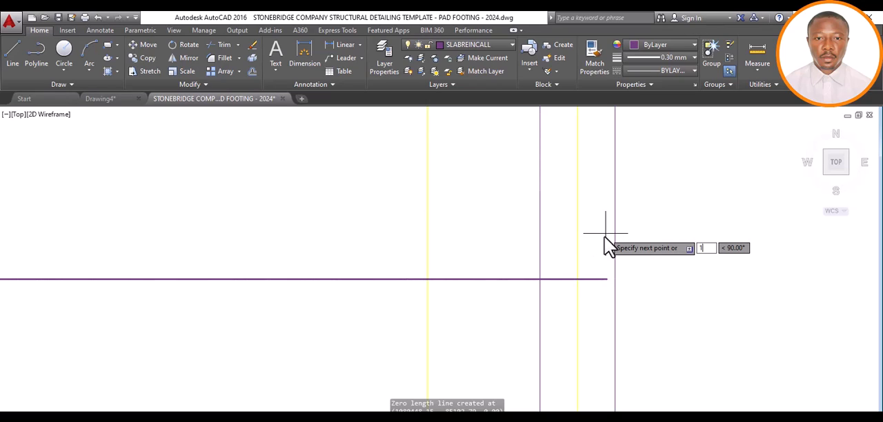
key(Return)
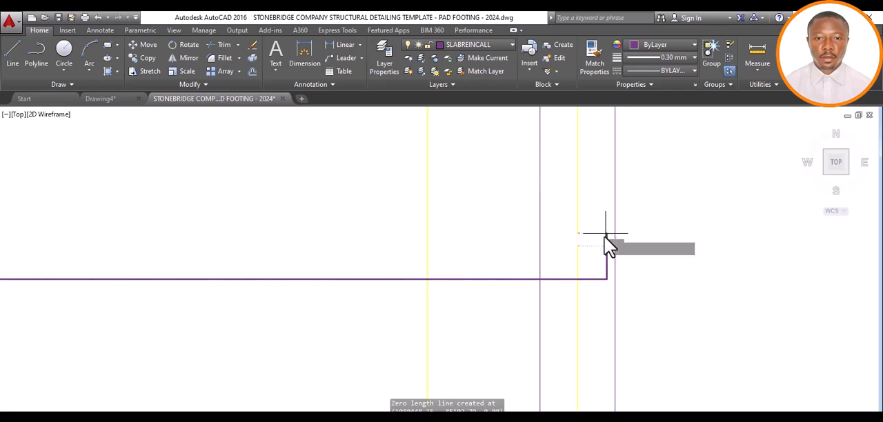
text(600)
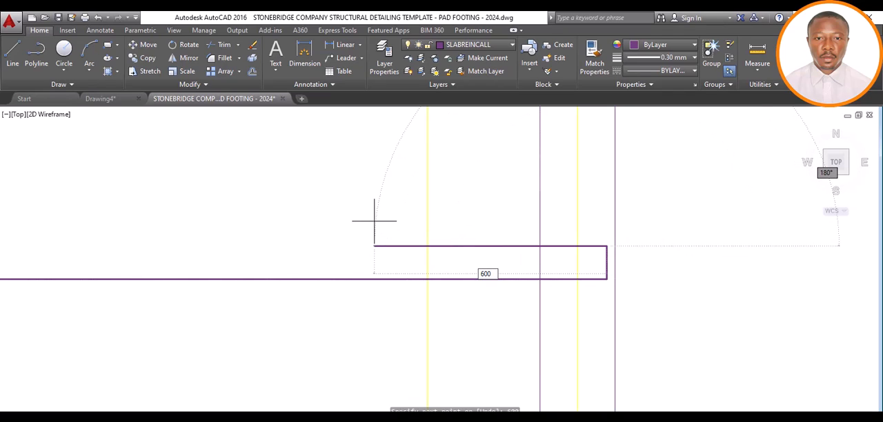
key(Return)
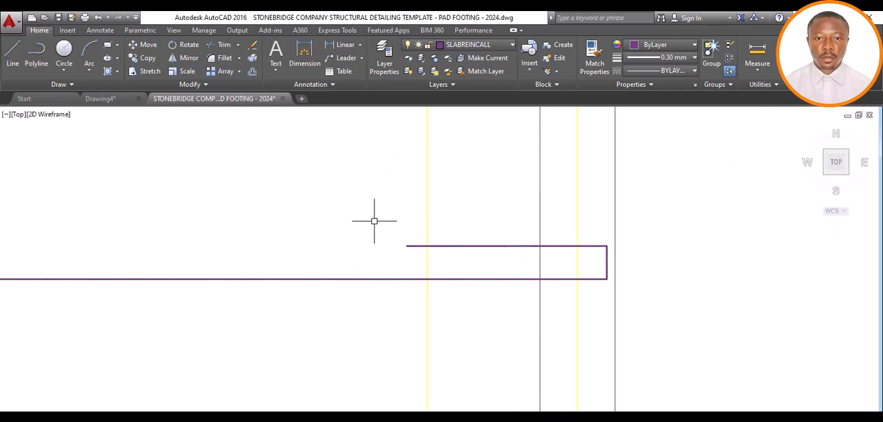
scroll(607, 269, up, 4)
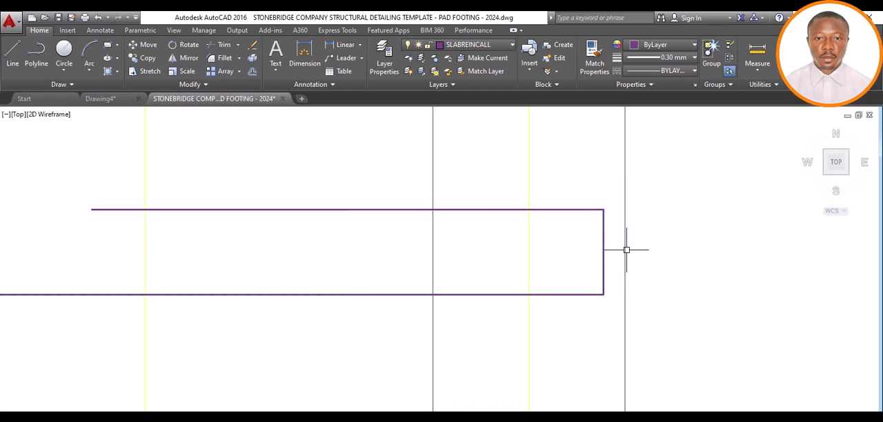
scroll(616, 257, down, 8)
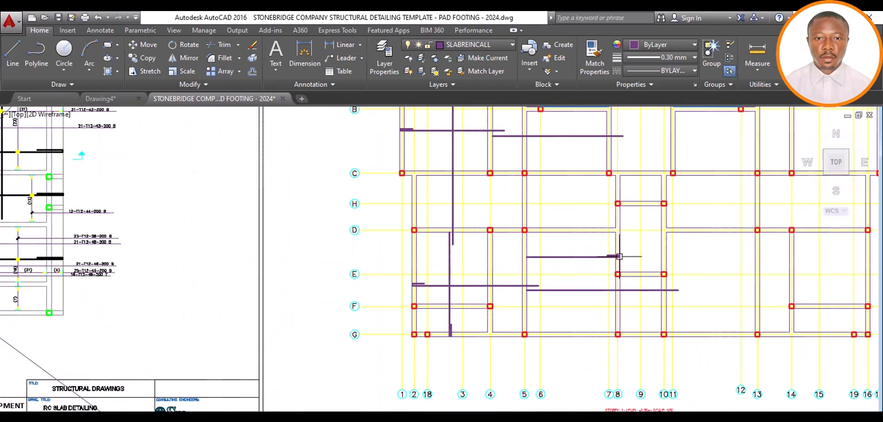
Draw a horizontal bar line between grids B and C, from the grid 7 beam's edge facing grid 8 to the grid 11 beam's far edge
scroll(616, 257, up, 5)
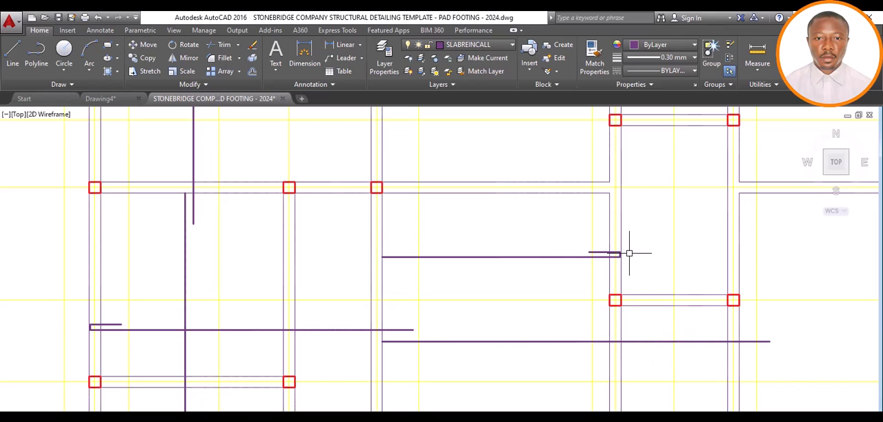
scroll(496, 284, down, 10)
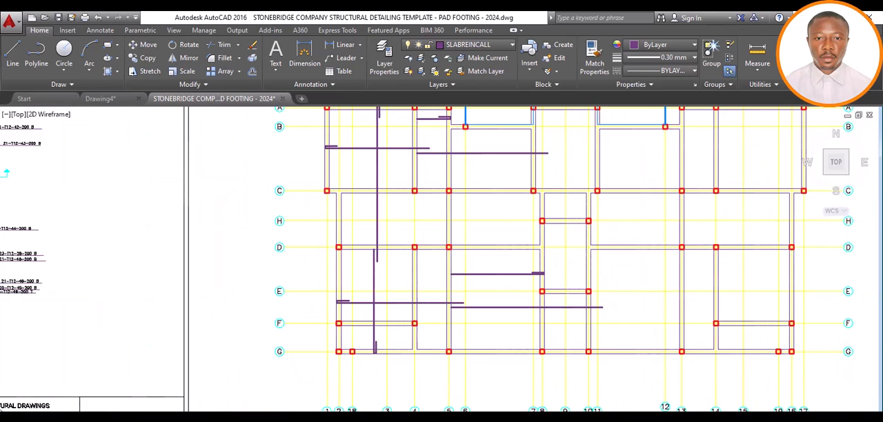
scroll(513, 273, up, 5)
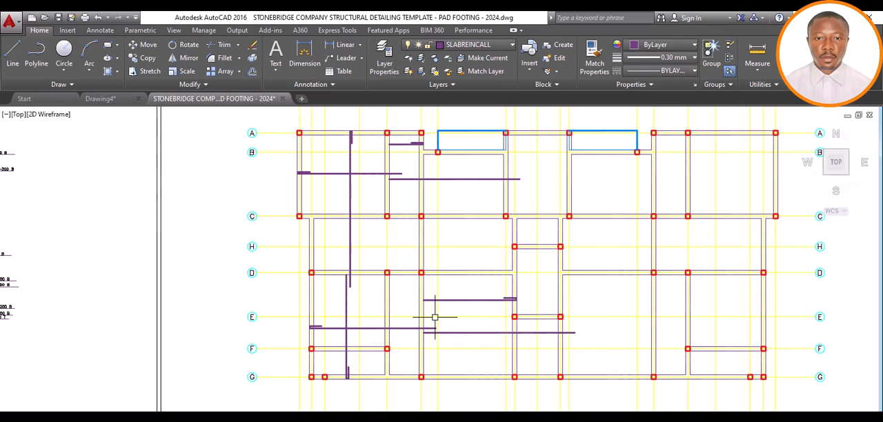
scroll(436, 310, down, 2)
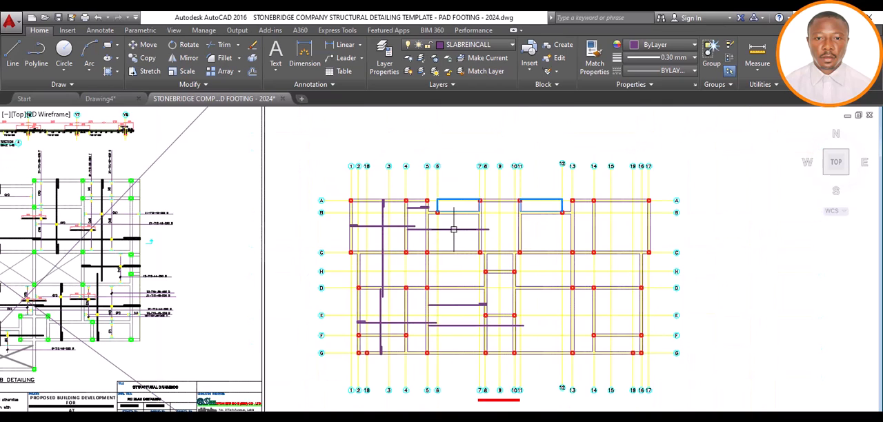
scroll(453, 229, up, 2)
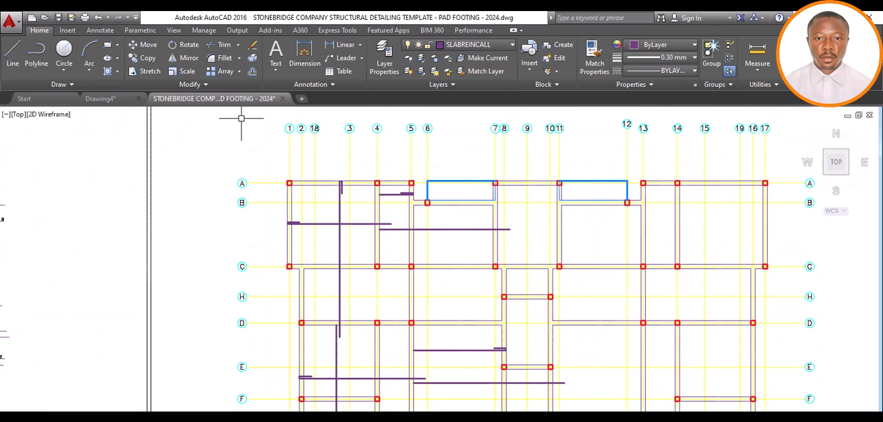
click(14, 52)
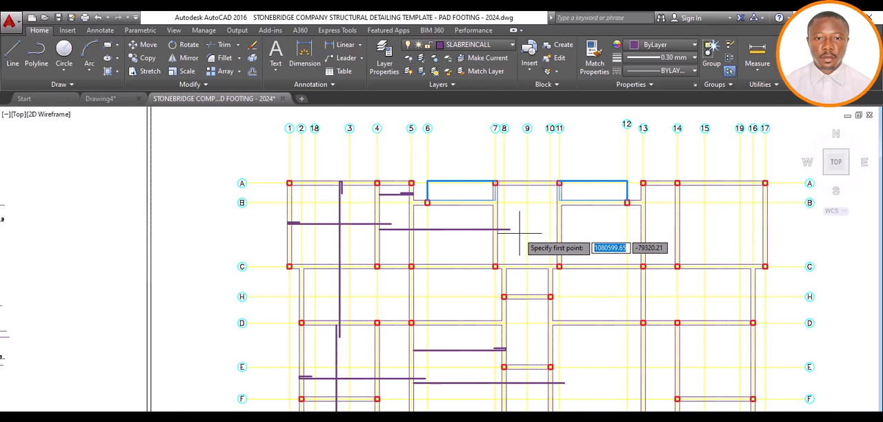
scroll(519, 234, up, 4)
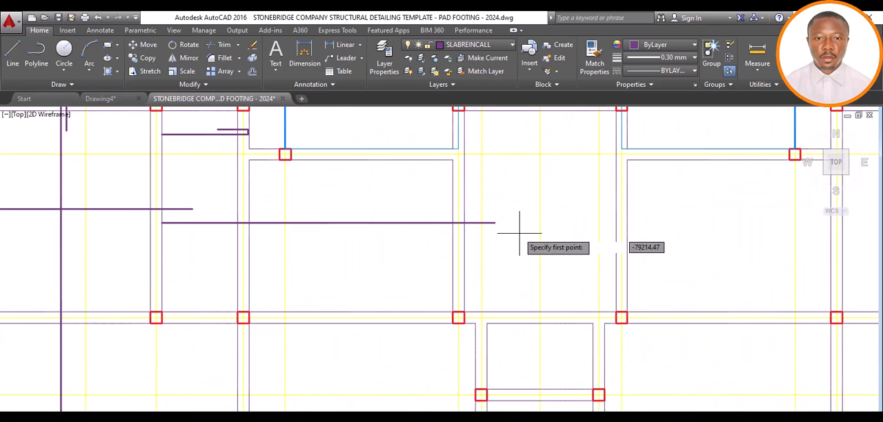
click(464, 214)
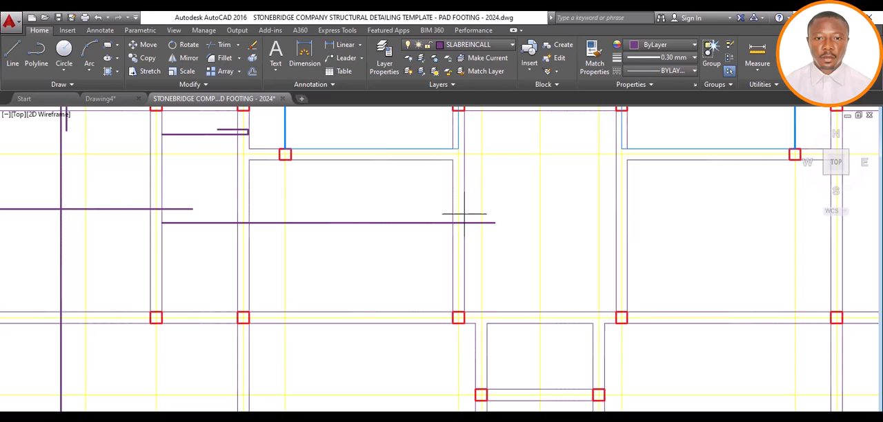
click(630, 214)
key(Escape)
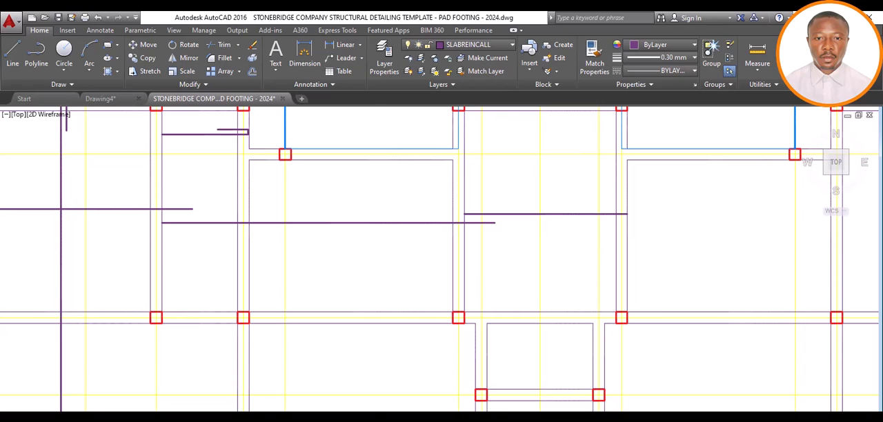
Extend the new bar line's grid 11 end 600 past the beam's far edge
scroll(815, 113, up, 2)
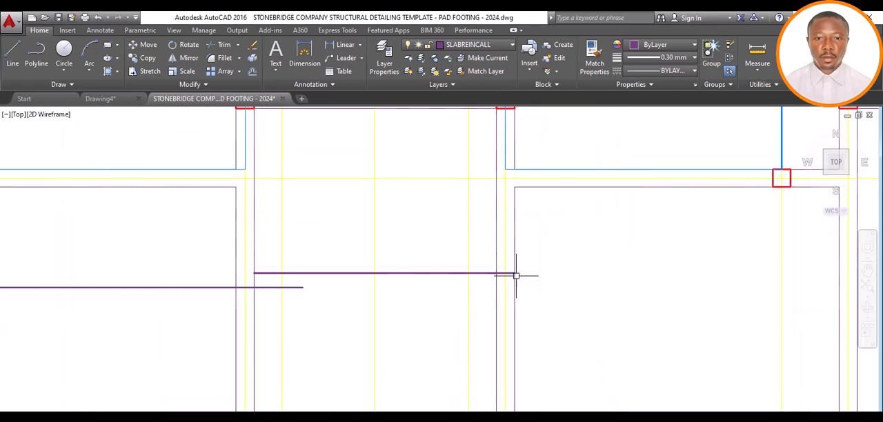
scroll(513, 272, up, 4)
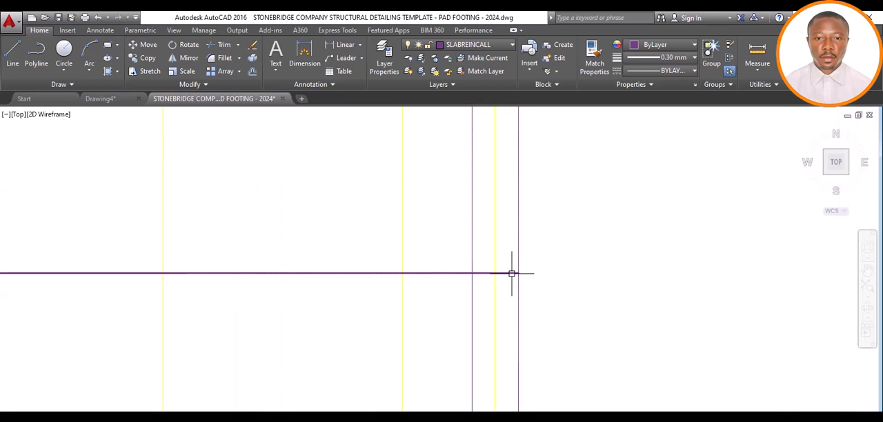
click(511, 274)
scroll(514, 273, down, 4)
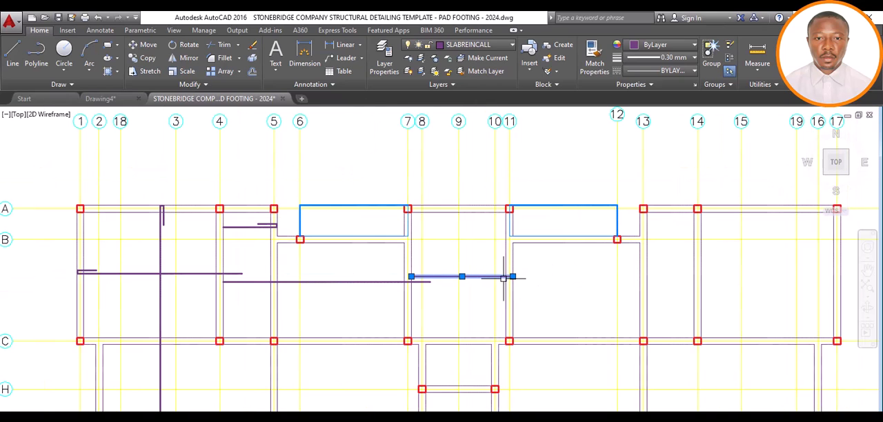
scroll(512, 275, up, 4)
click(512, 274)
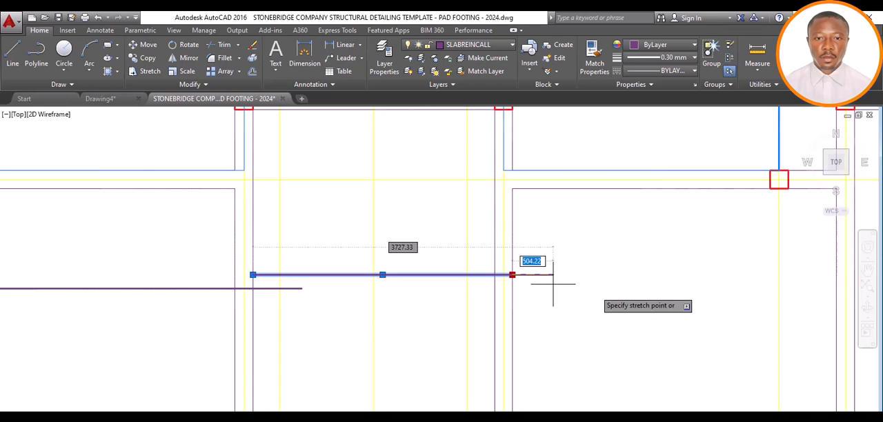
text(600)
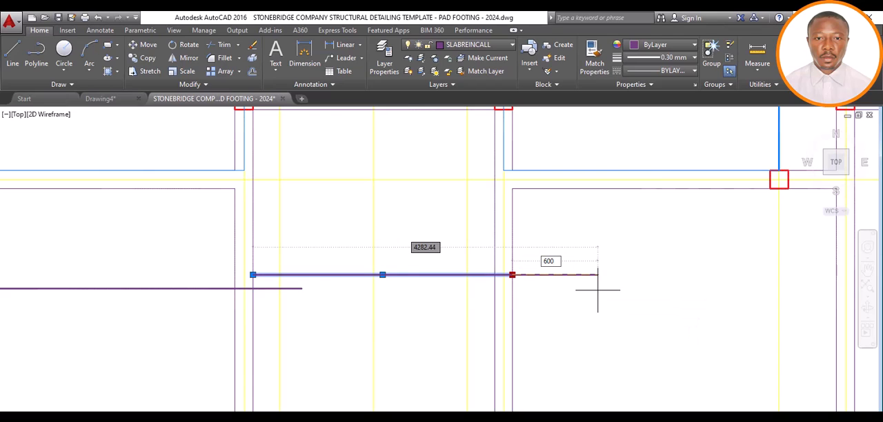
key(Return)
key(Escape)
Draw a vertical bar line between grids 8 and 9, from the grid A beam's outer edge to the grid H beam's far edge
scroll(472, 281, down, 2)
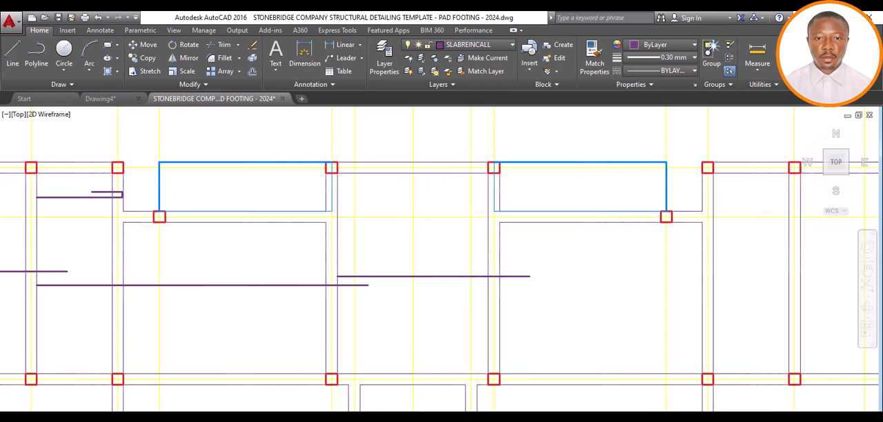
scroll(421, 174, down, 2)
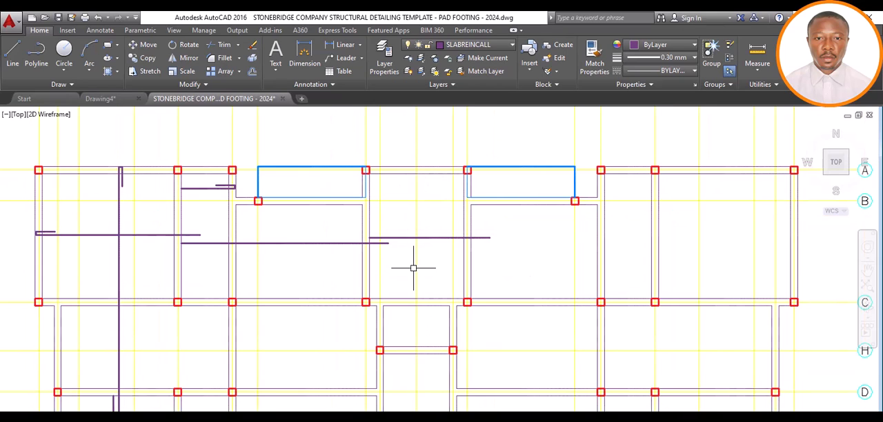
scroll(414, 266, down, 4)
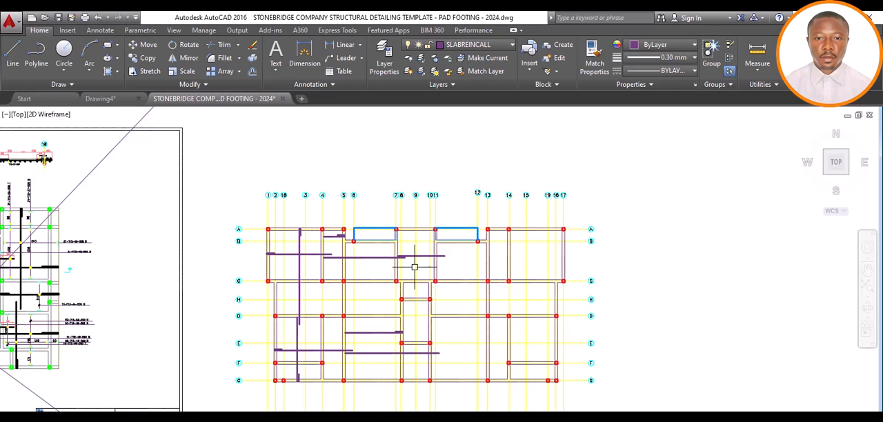
scroll(414, 266, up, 2)
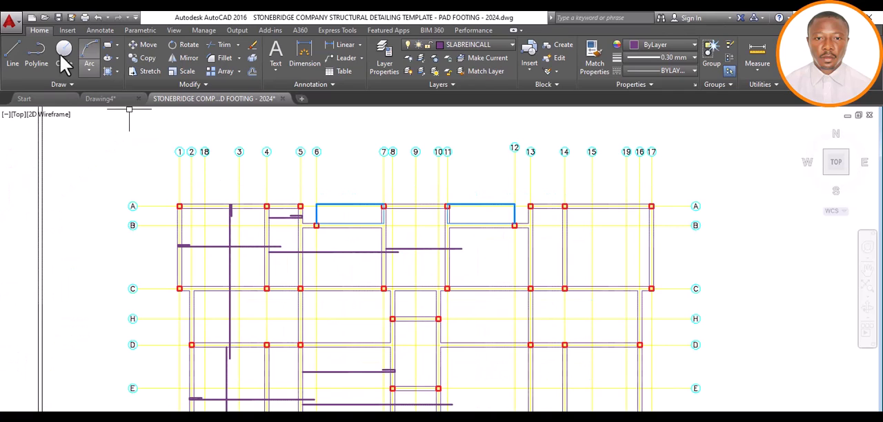
click(12, 53)
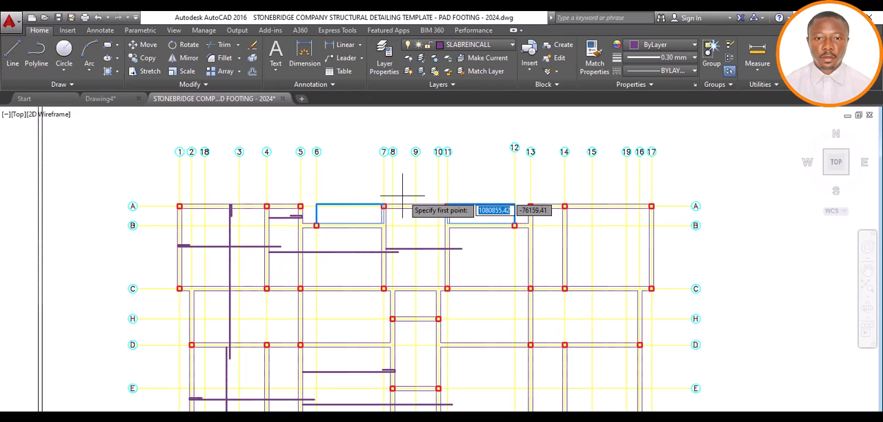
scroll(407, 197, up, 4)
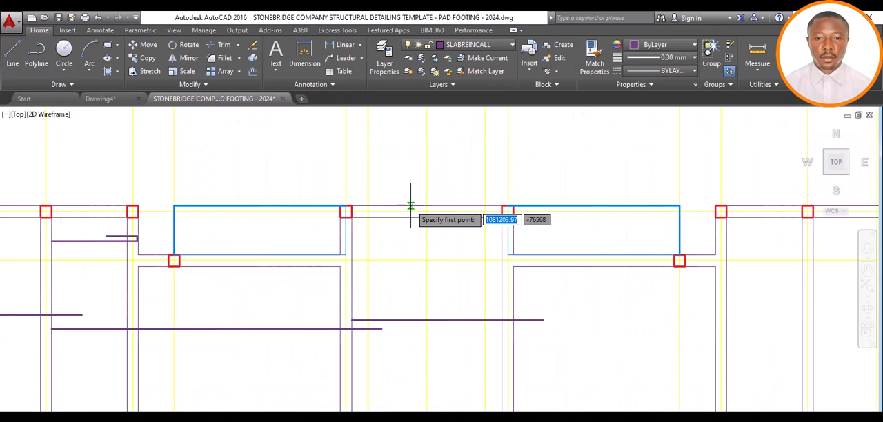
scroll(410, 205, down, 3)
click(411, 206)
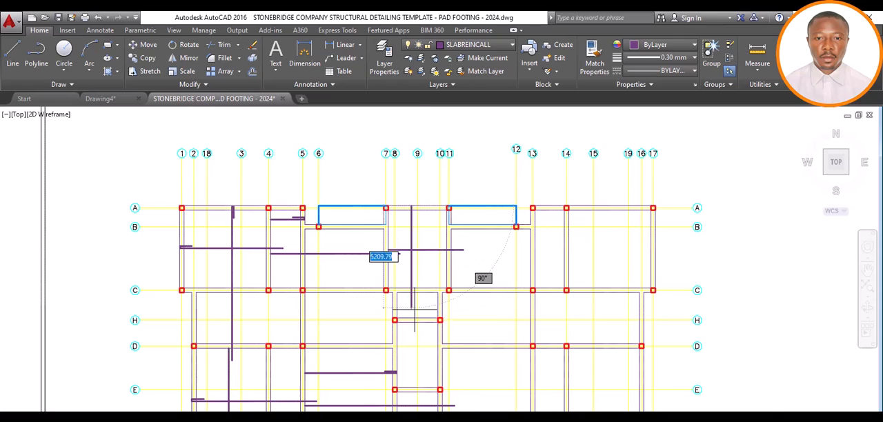
scroll(414, 309, up, 3)
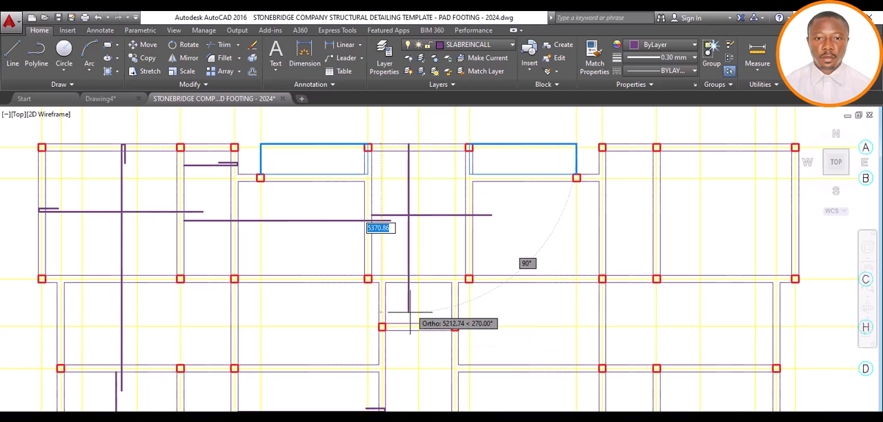
click(408, 330)
key(Escape)
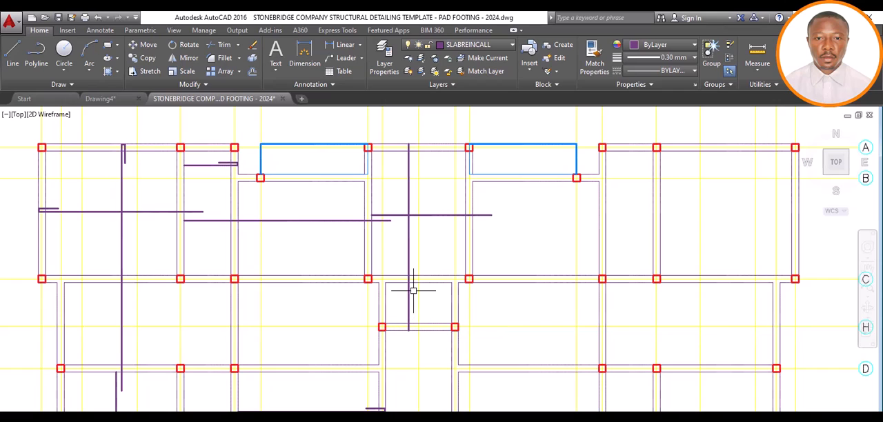
Shorten the vertical bar line's grid A end slightly to leave cover inside the beam's outer edge
scroll(407, 143, up, 8)
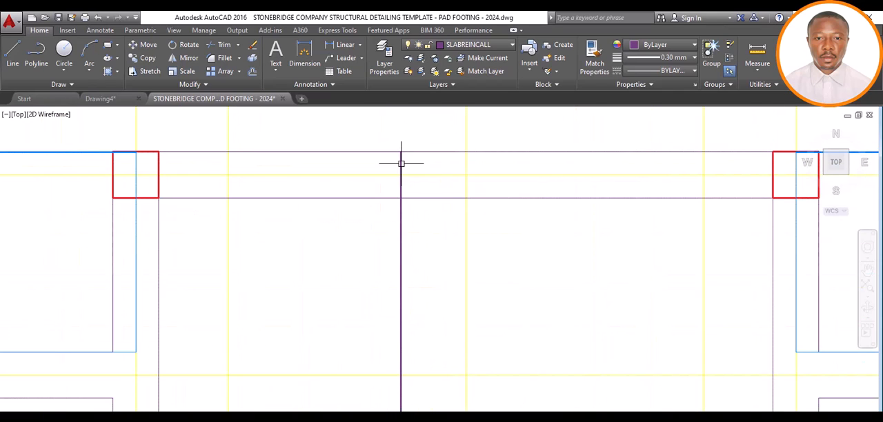
click(404, 155)
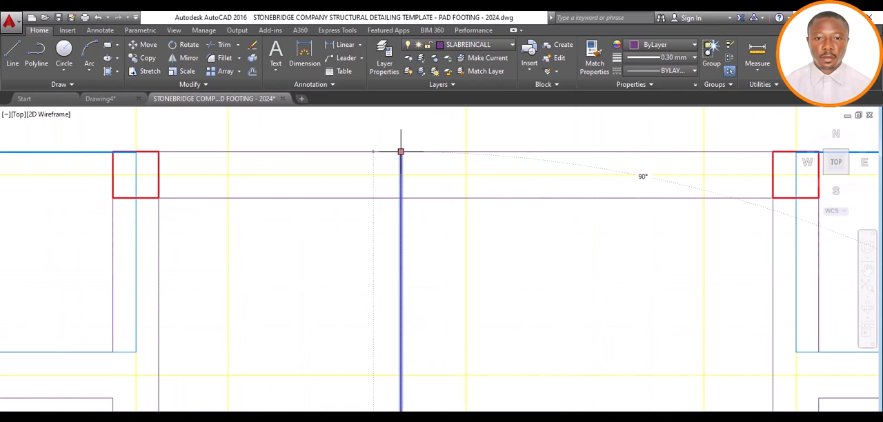
click(401, 151)
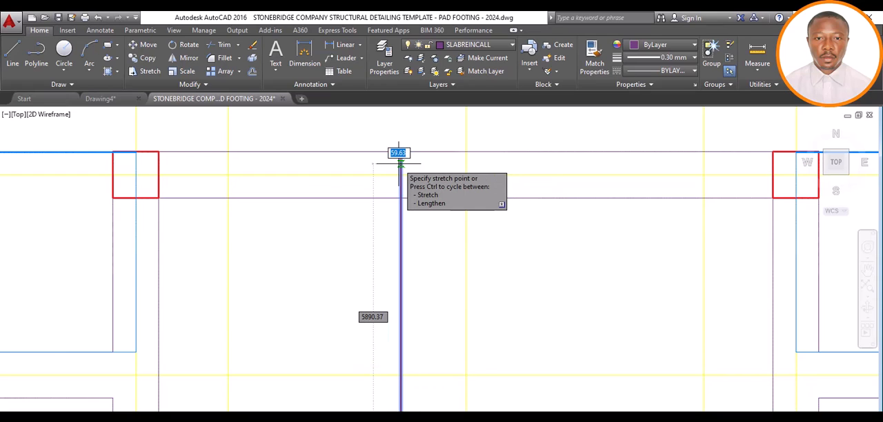
key(Return)
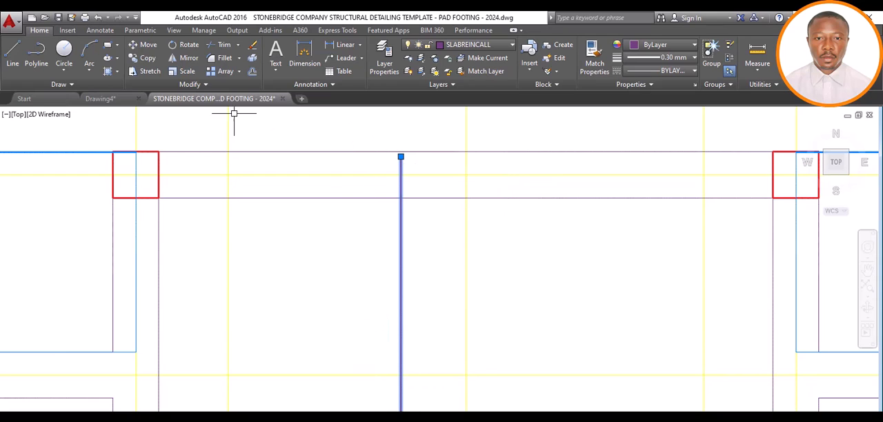
Draw a hook at the vertical bar's grid A end, 100 across and 600 back along the bar
click(13, 55)
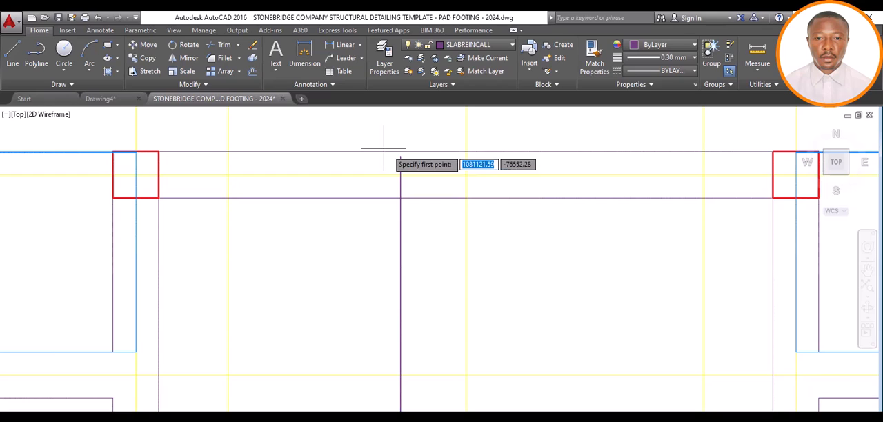
click(401, 156)
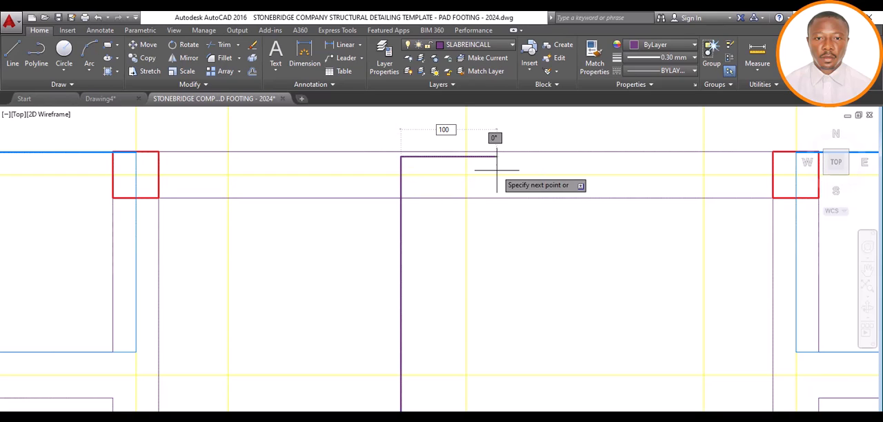
text(100)
key(Return)
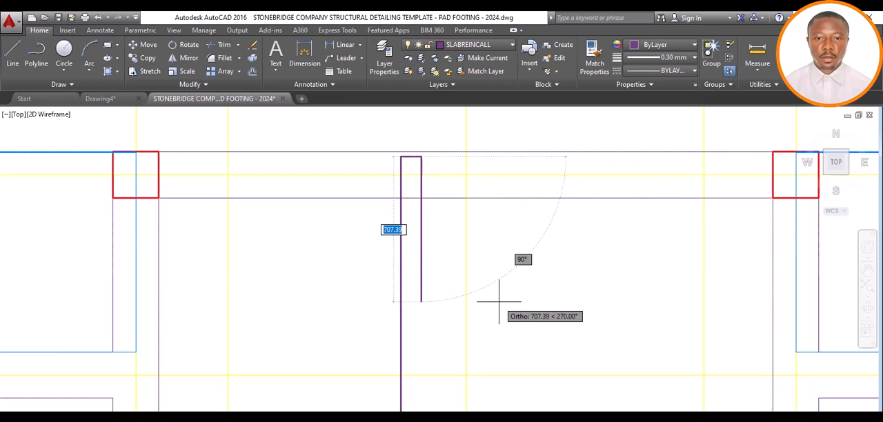
text(6)
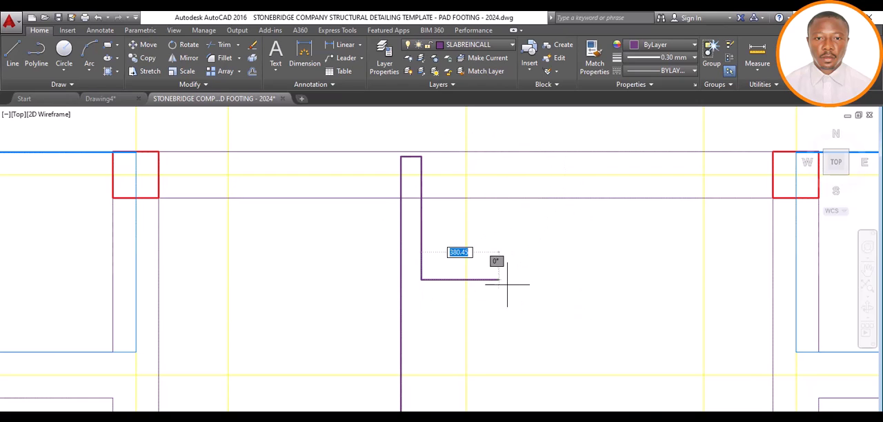
Shorten the vertical bar line's grid H end slightly to leave cover inside the beam's far edge
scroll(508, 286, down, 8)
scroll(507, 328, up, 5)
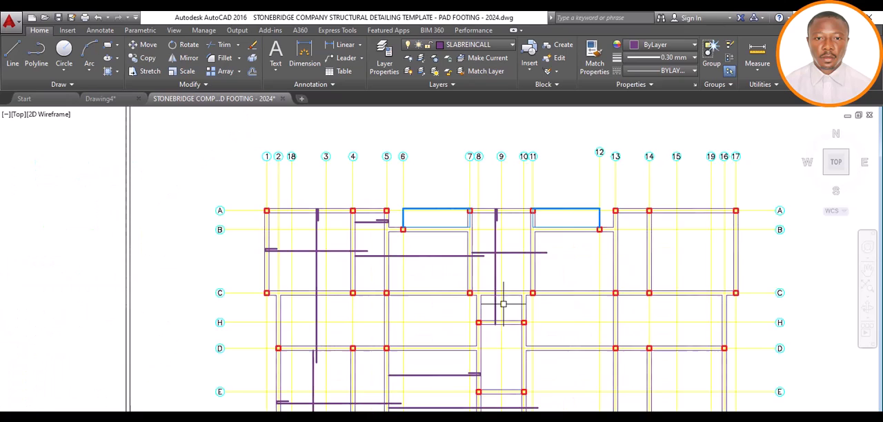
scroll(495, 341, up, 2)
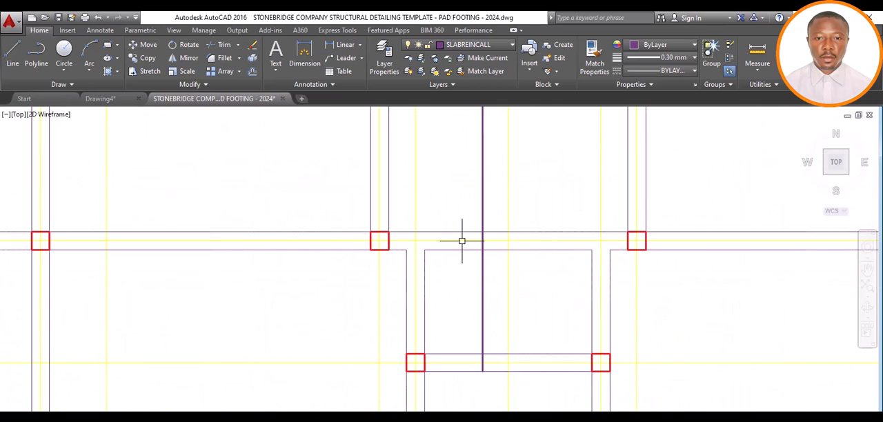
scroll(458, 232, down, 5)
scroll(464, 260, up, 7)
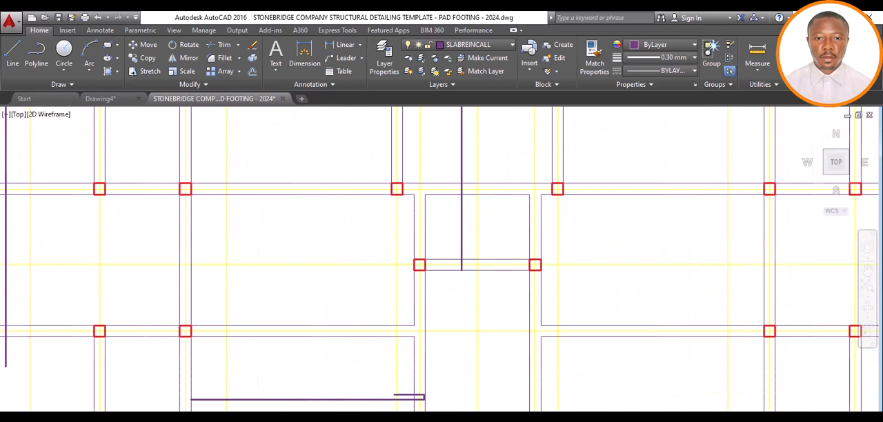
click(458, 237)
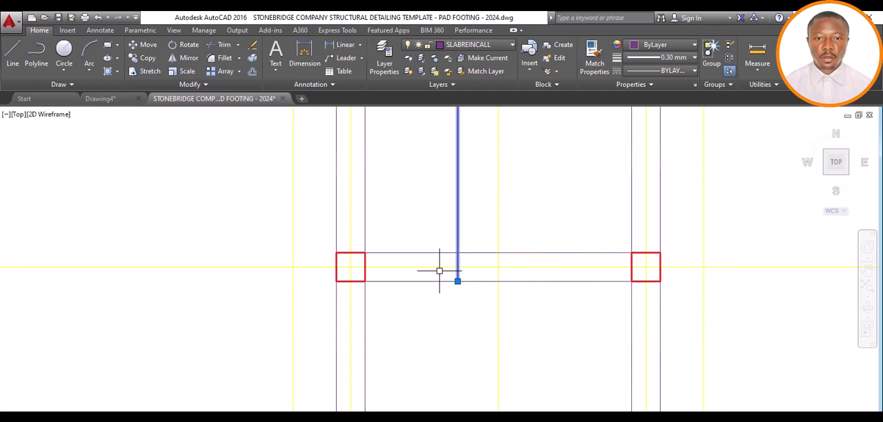
click(458, 281)
text(25)
key(Return)
key(Escape)
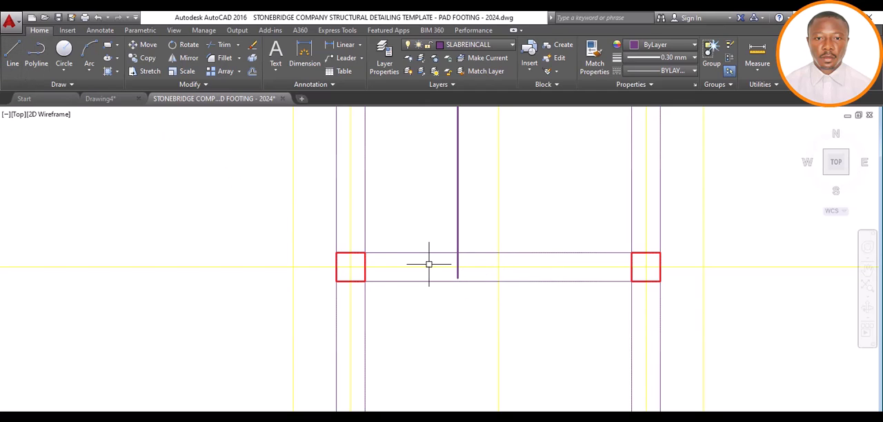
Draw a hook at the vertical bar's grid H end, 100 across and 600 back along the bar
click(16, 50)
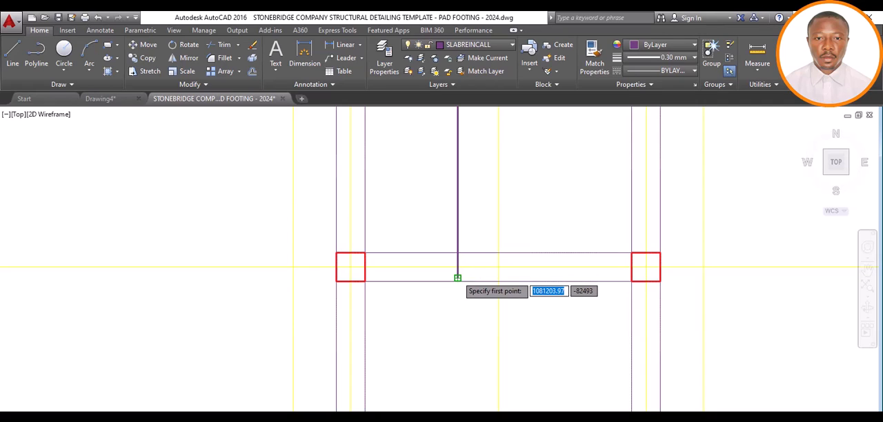
click(457, 277)
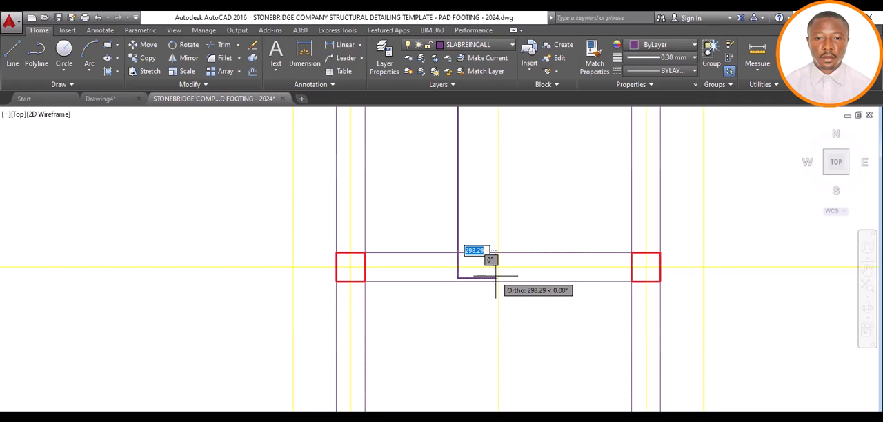
text(100)
key(Return)
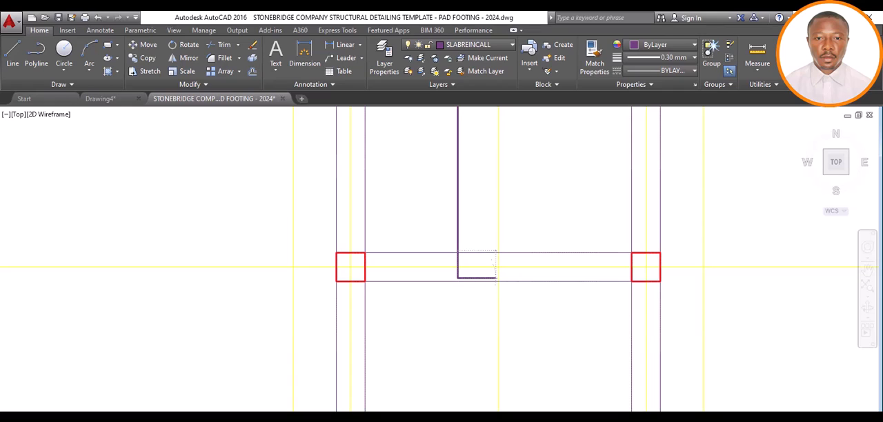
text(600)
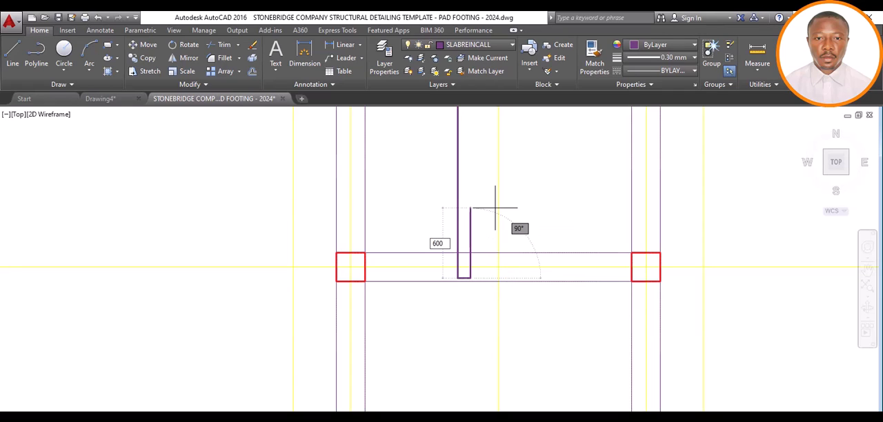
key(Return)
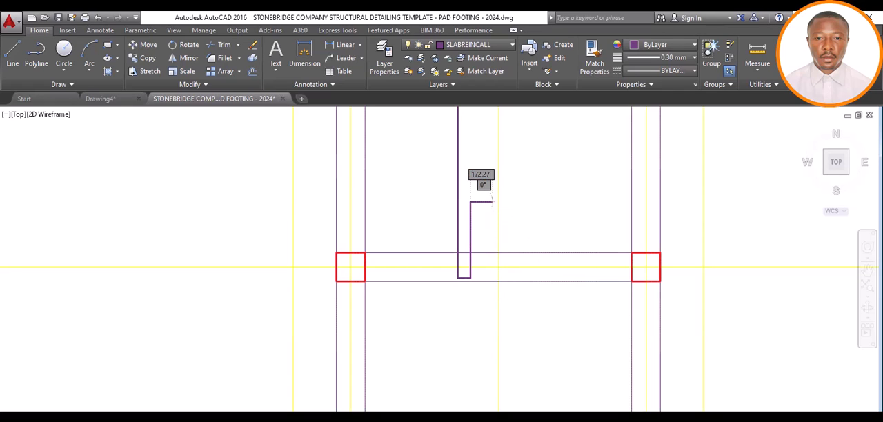
key(Escape)
Examine the slab bars placed across the plan and the panels around grids 5 to 10 that still need vertical bars
scroll(482, 246, down, 4)
scroll(483, 246, down, 4)
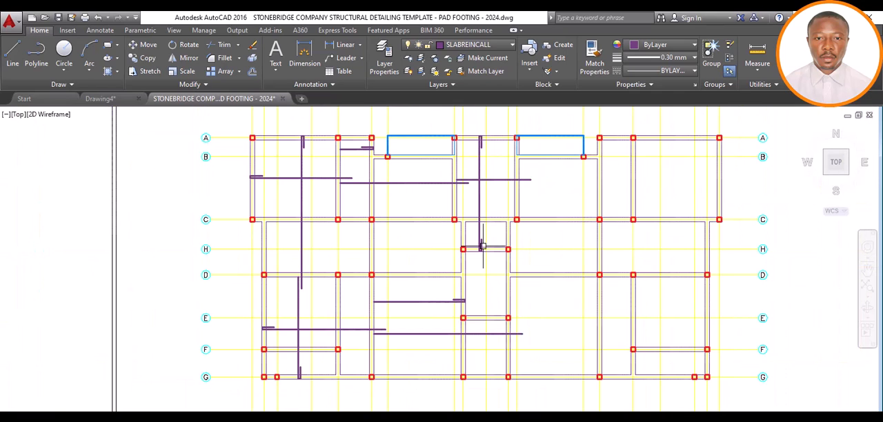
scroll(486, 207, down, 2)
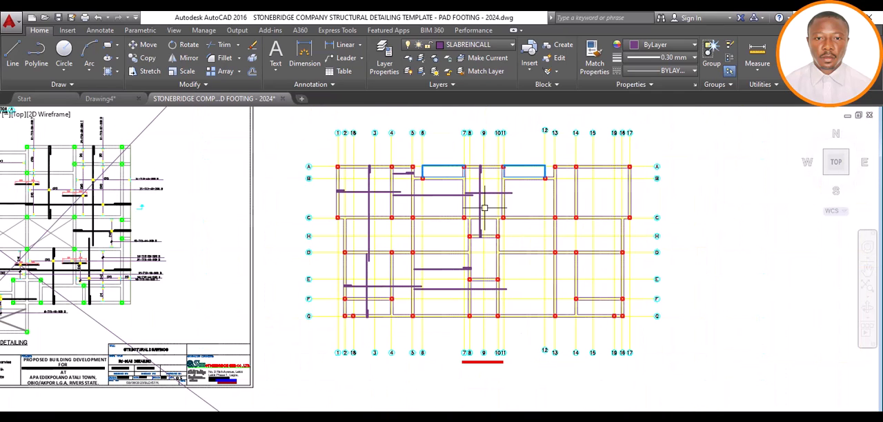
scroll(489, 197, up, 4)
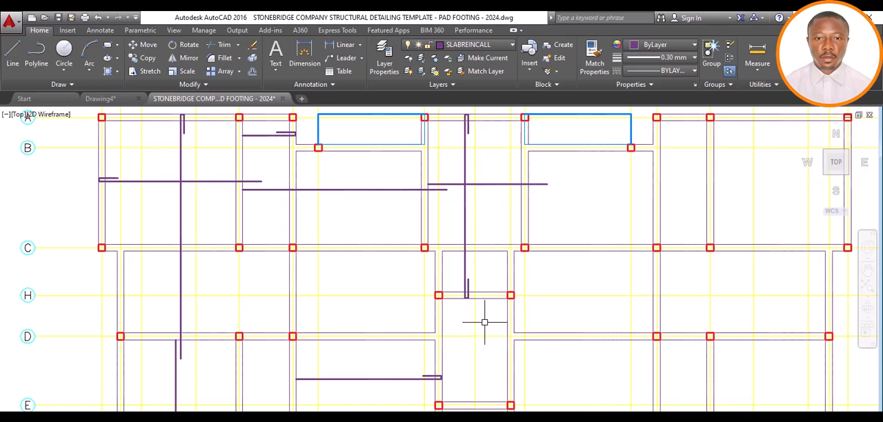
scroll(467, 341, down, 2)
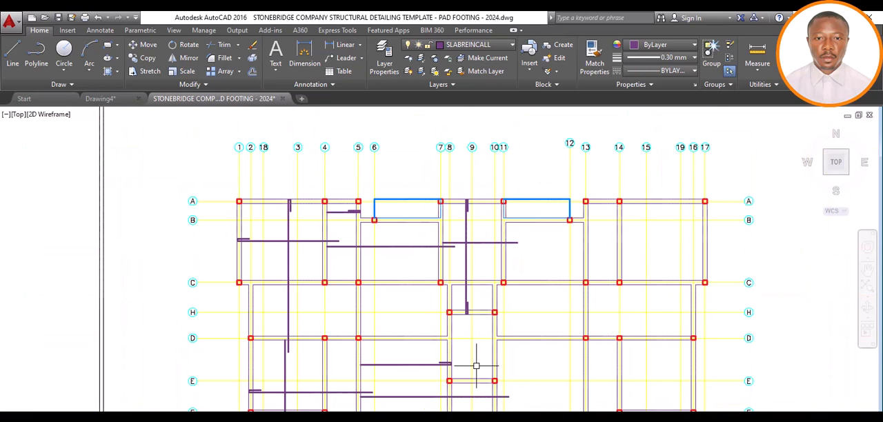
scroll(476, 366, up, 2)
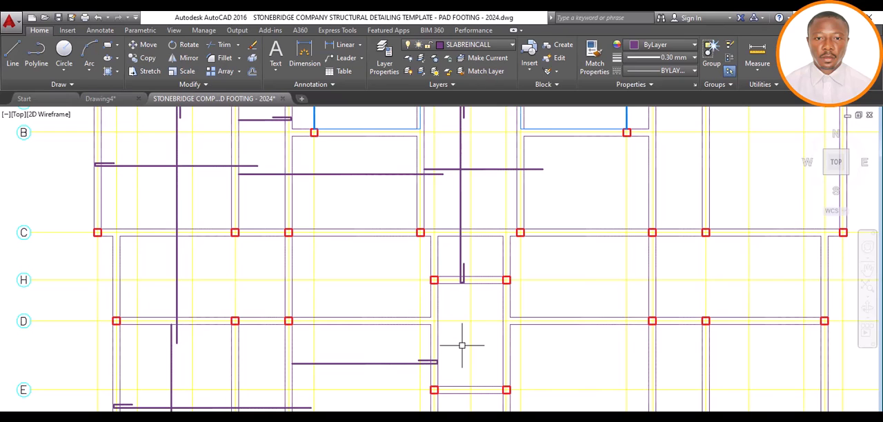
scroll(462, 330, down, 5)
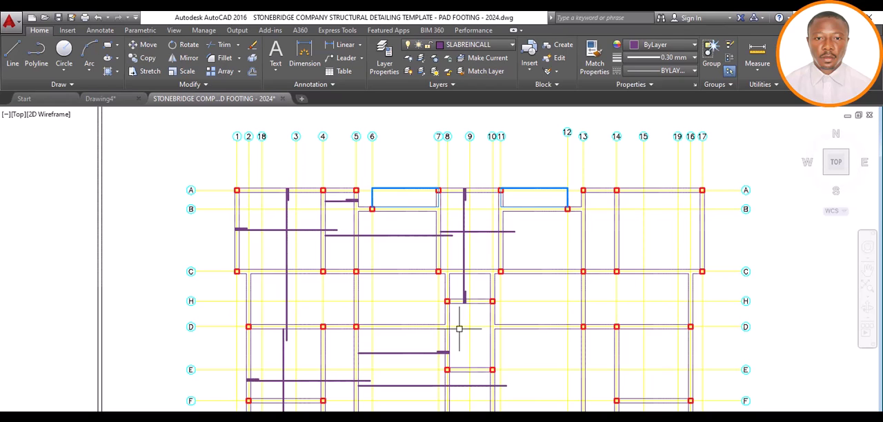
scroll(462, 331, up, 3)
scroll(434, 279, down, 5)
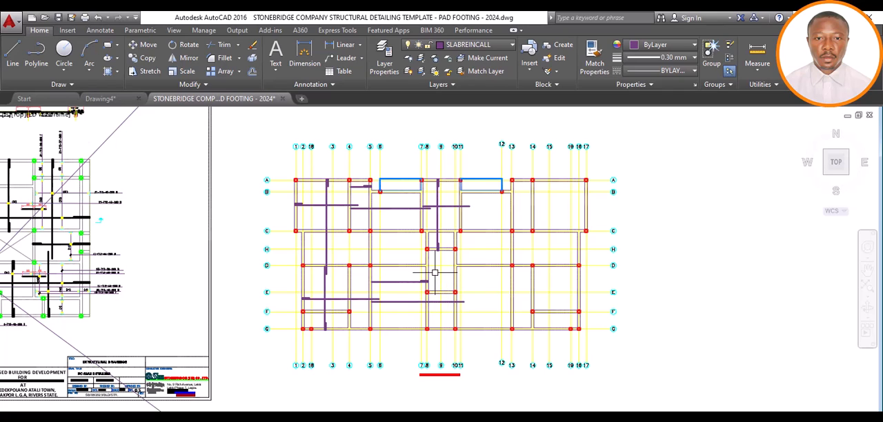
scroll(432, 270, up, 6)
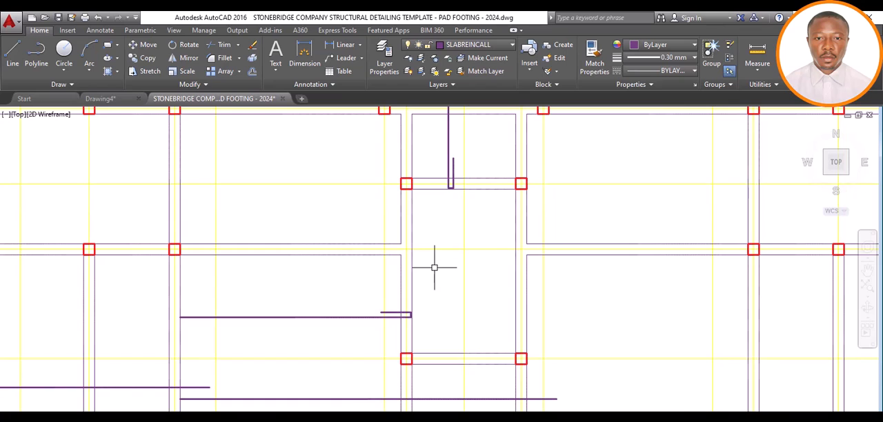
scroll(434, 268, down, 6)
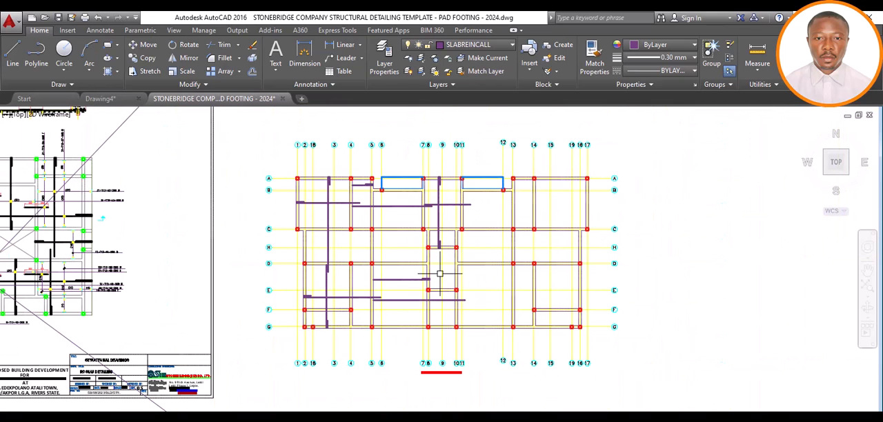
scroll(439, 273, up, 2)
scroll(439, 273, down, 2)
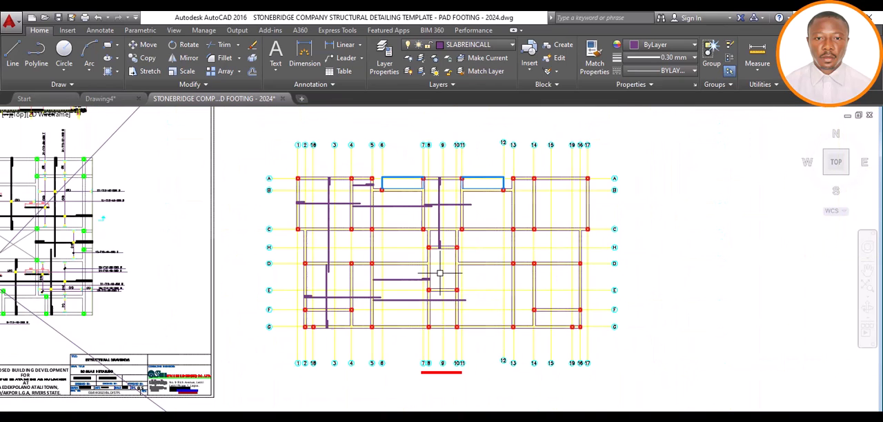
scroll(440, 270, up, 4)
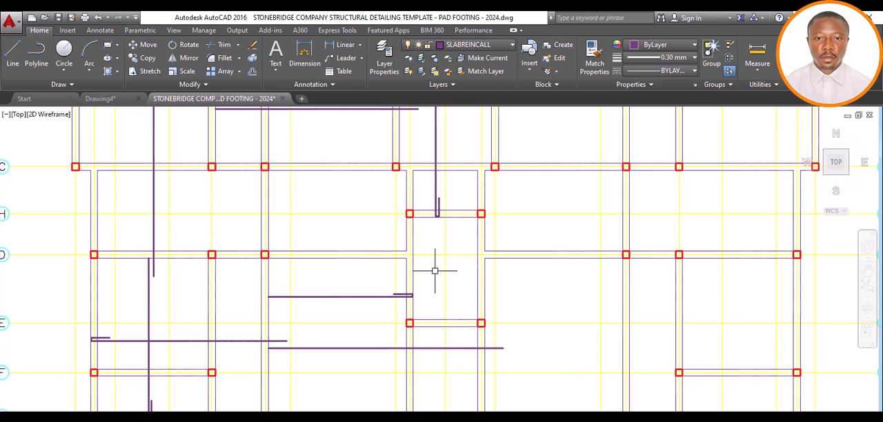
scroll(442, 271, down, 7)
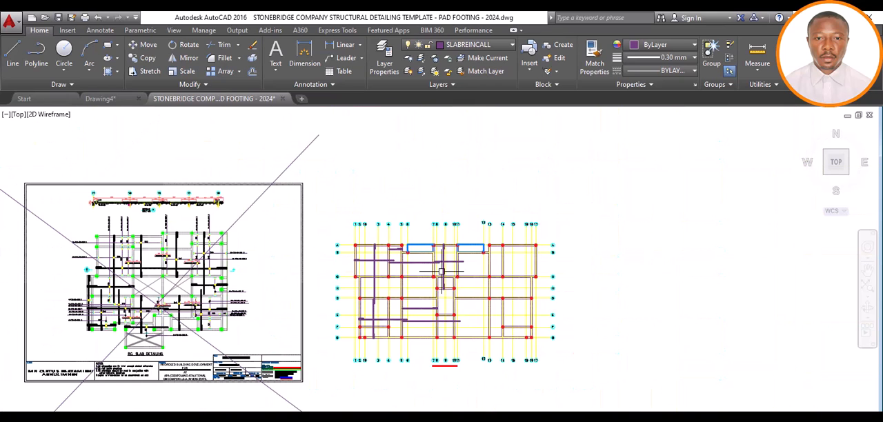
scroll(441, 271, up, 2)
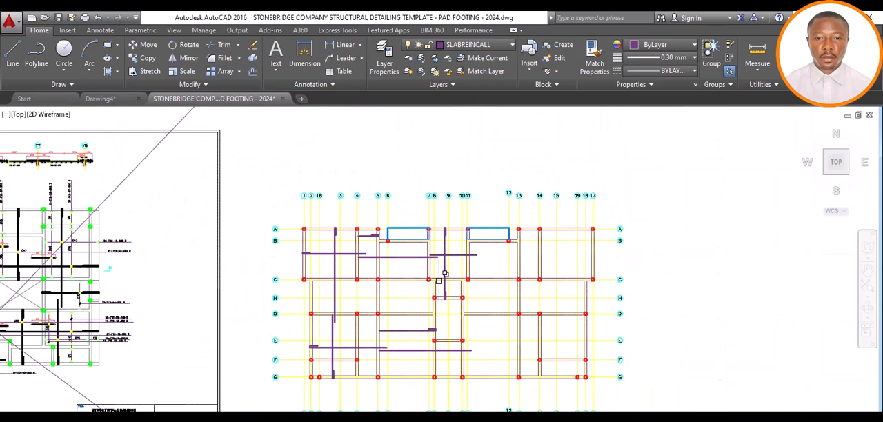
scroll(445, 291, up, 4)
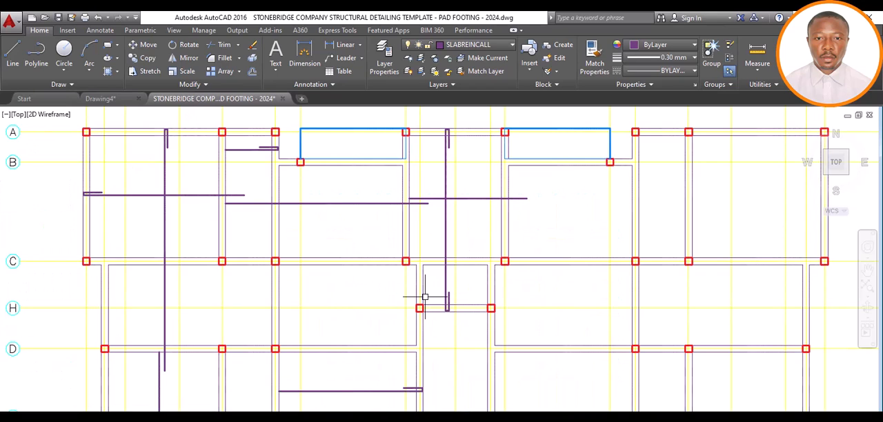
scroll(431, 289, down, 4)
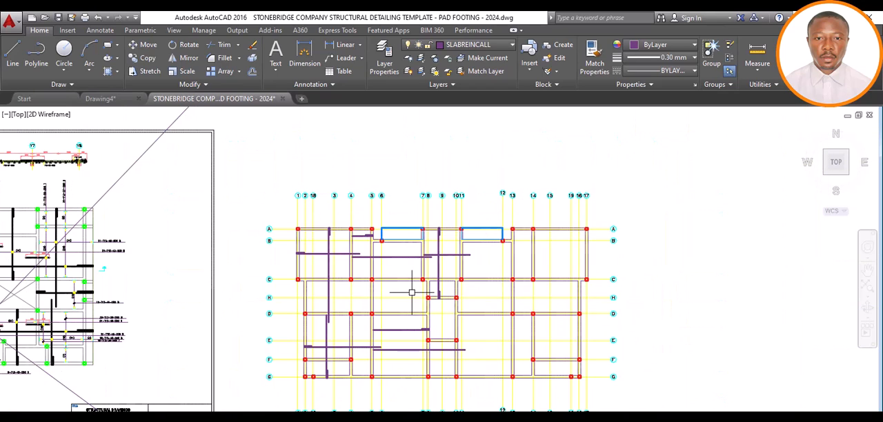
scroll(392, 298, up, 2)
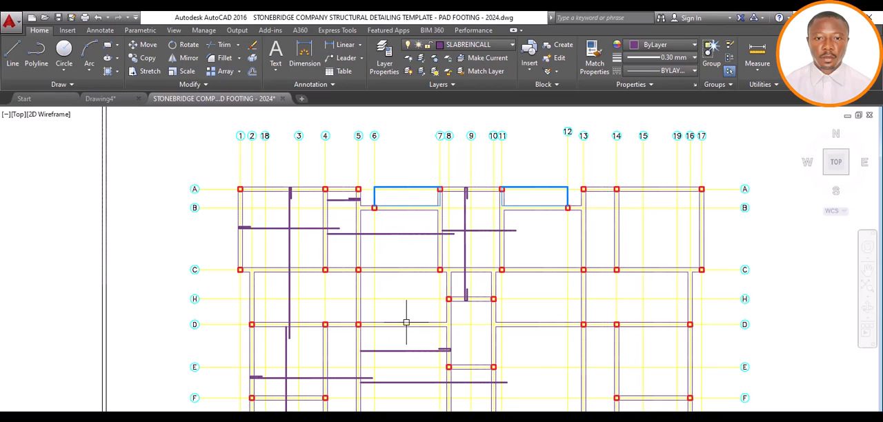
Draw a vertical bar line between grids 6 and 7, from the balcony's outer edge at grid A to the grid G beam's outer edge
mouse_move(405, 325)
click(13, 51)
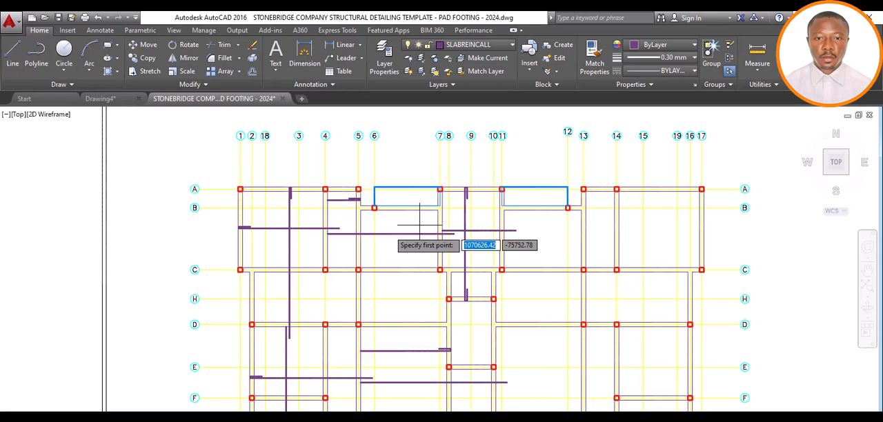
scroll(395, 184, up, 4)
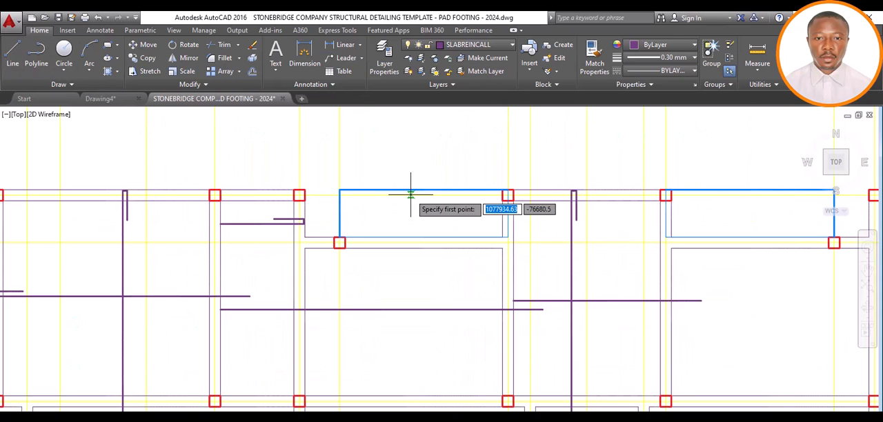
click(408, 190)
scroll(428, 207, down, 5)
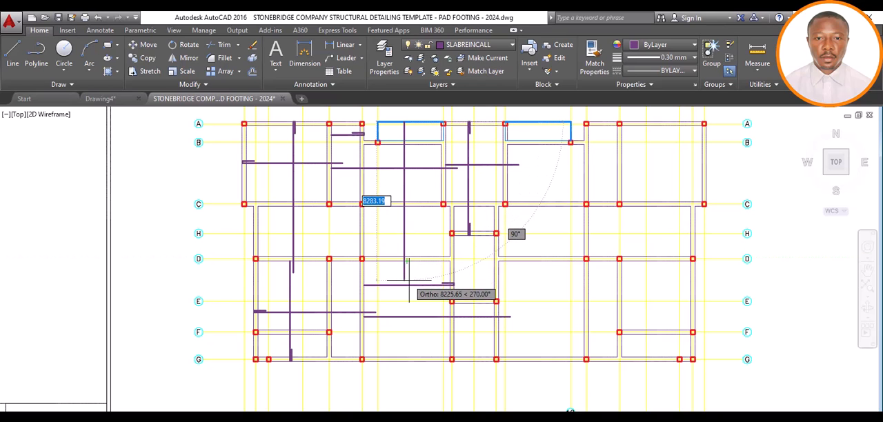
click(404, 359)
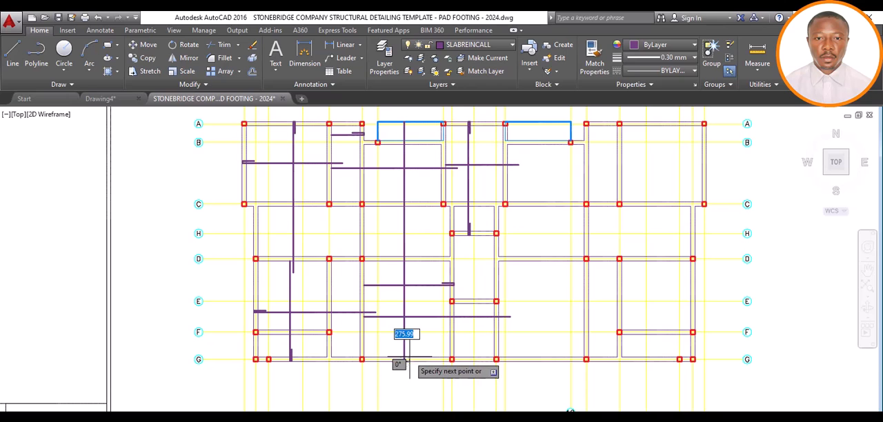
scroll(406, 358, up, 4)
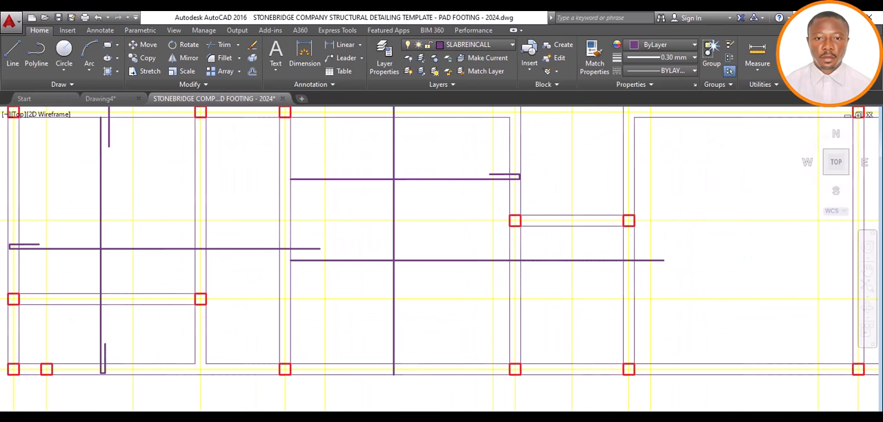
scroll(400, 329, down, 2)
scroll(397, 323, down, 3)
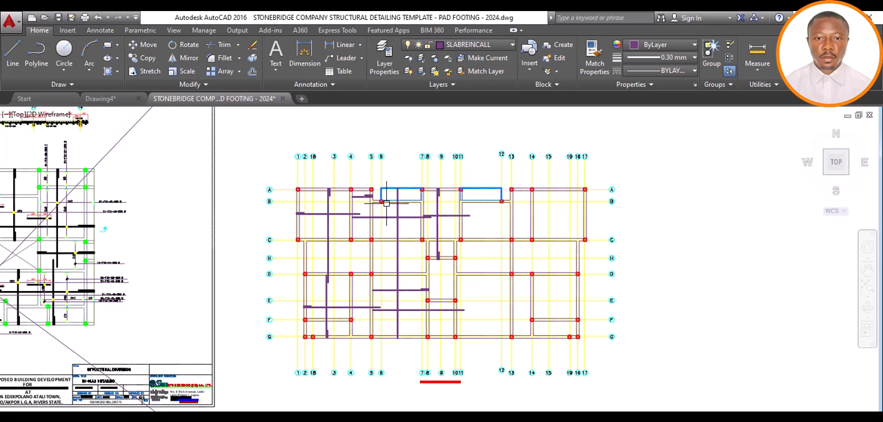
Shorten the grid G end of the vertical bar between grids 6 and 7 by 25 to leave cover inside the beam's outer edge
scroll(404, 335, up, 10)
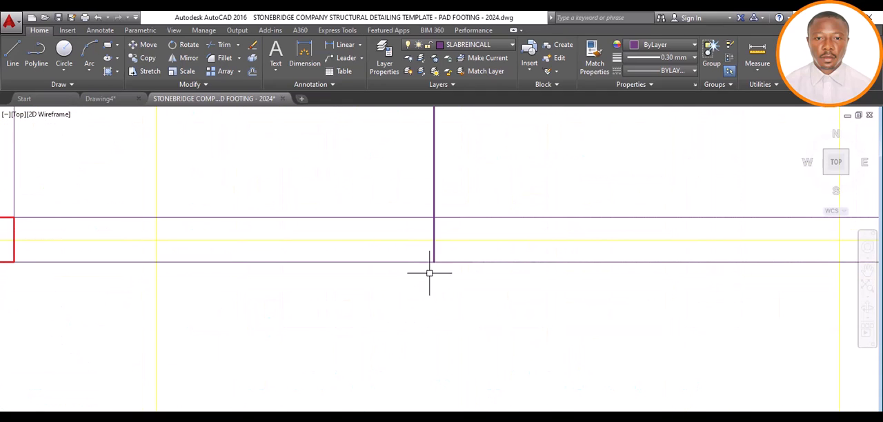
click(433, 255)
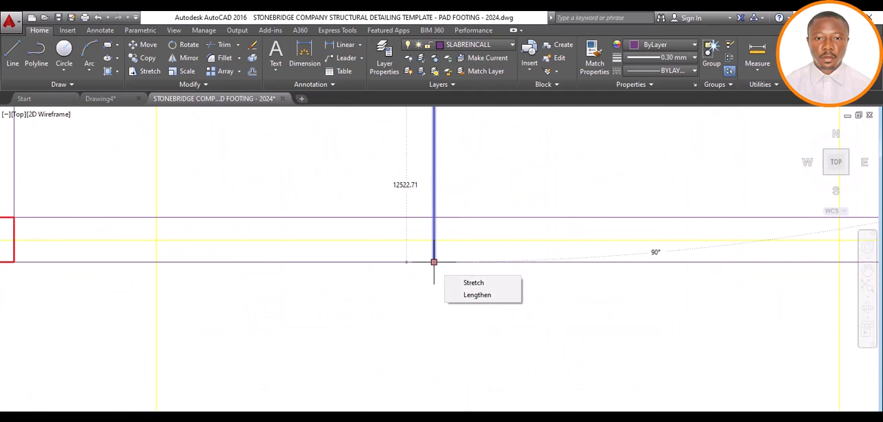
click(433, 262)
text(2)
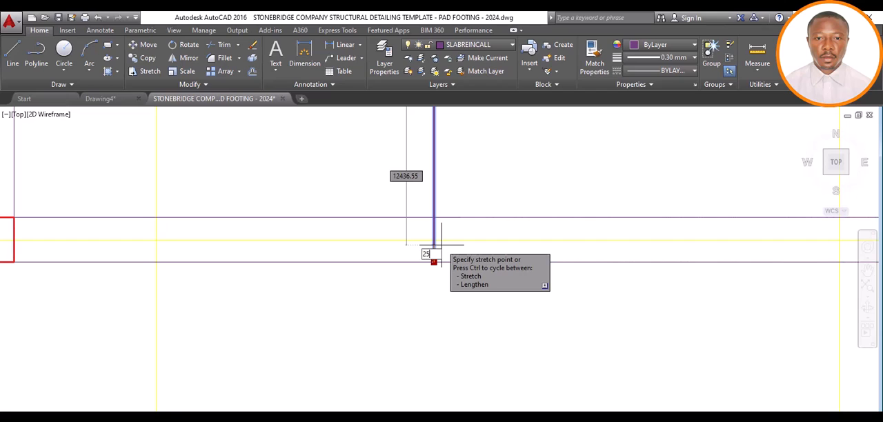
text(5)
key(Return)
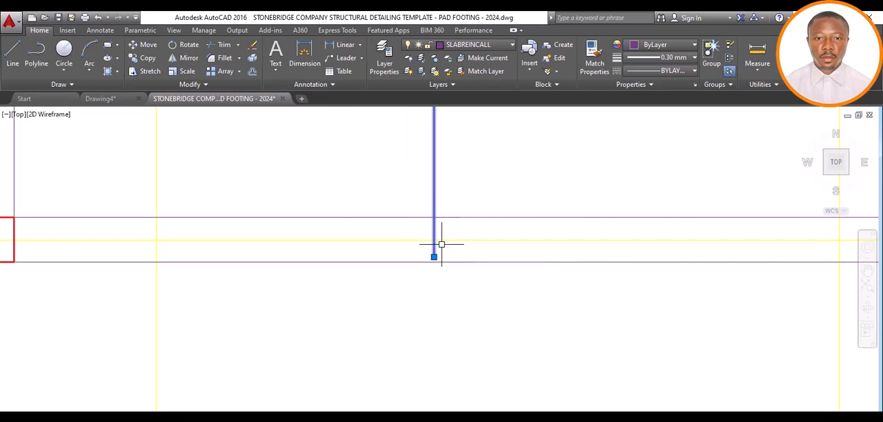
Draw a hook at the vertical bar's grid G end, 100 across and 600 back along the bar
click(11, 57)
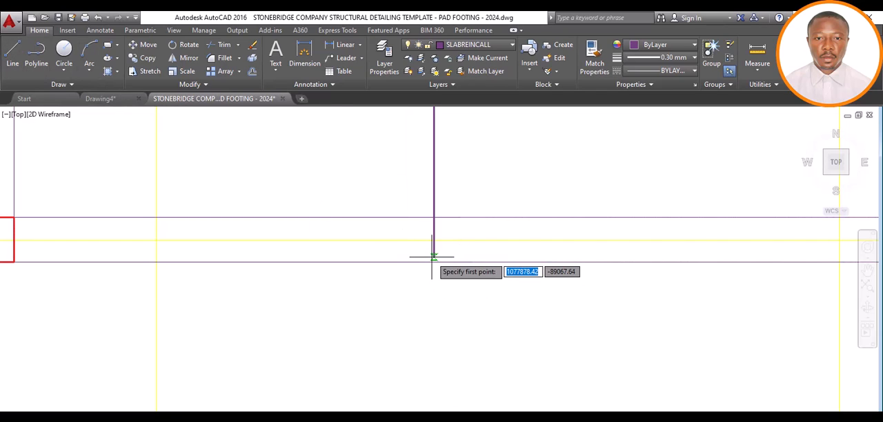
click(433, 257)
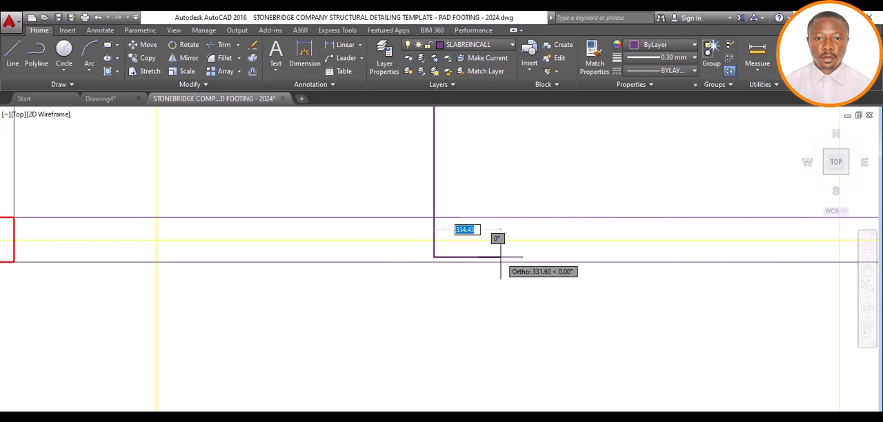
text(00)
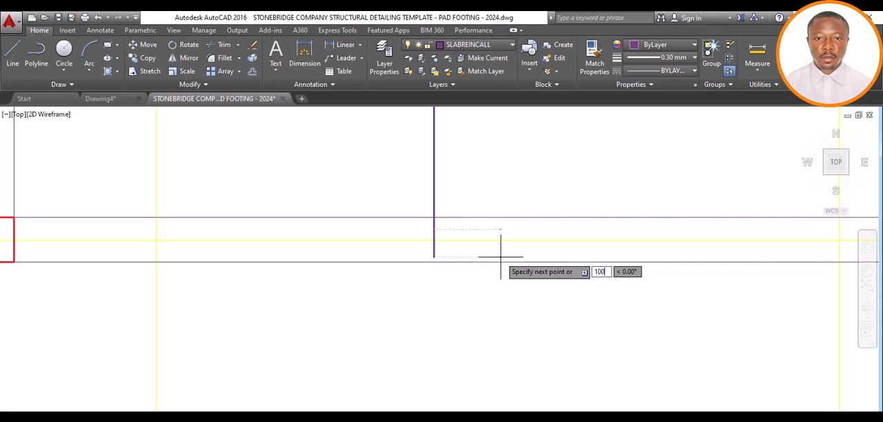
key(Return)
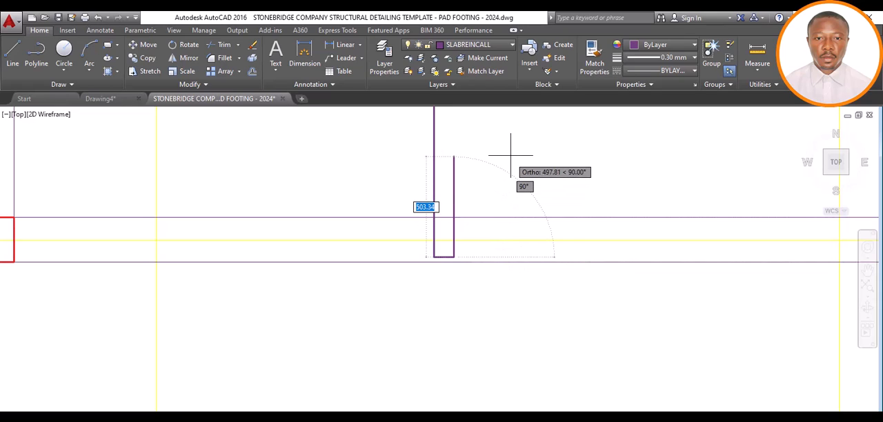
text(600)
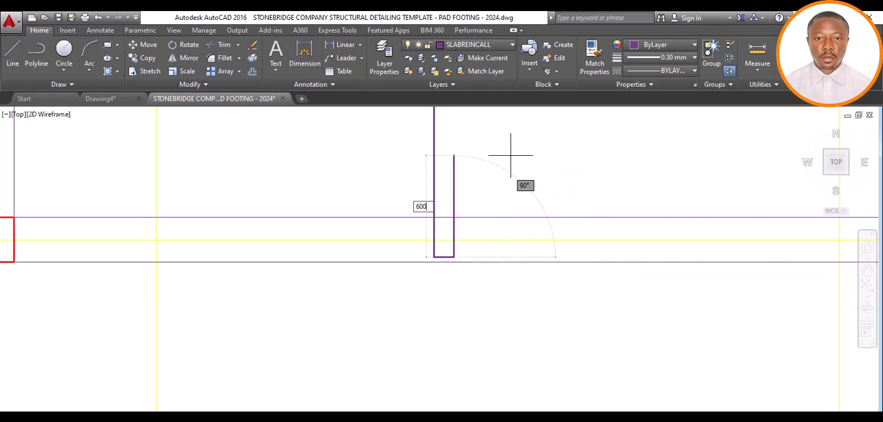
key(Return)
key(Escape)
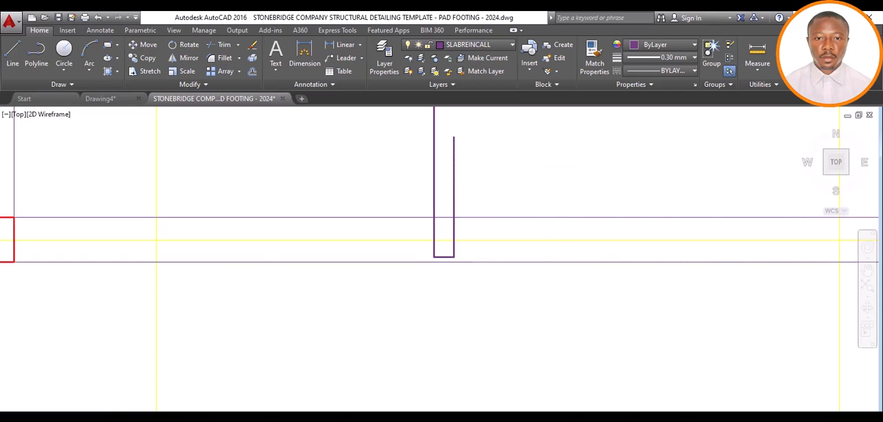
Measure the full length of the vertical bar between grids 6 and 7, from the balcony edge at grid A to grid G
scroll(453, 256, down, 5)
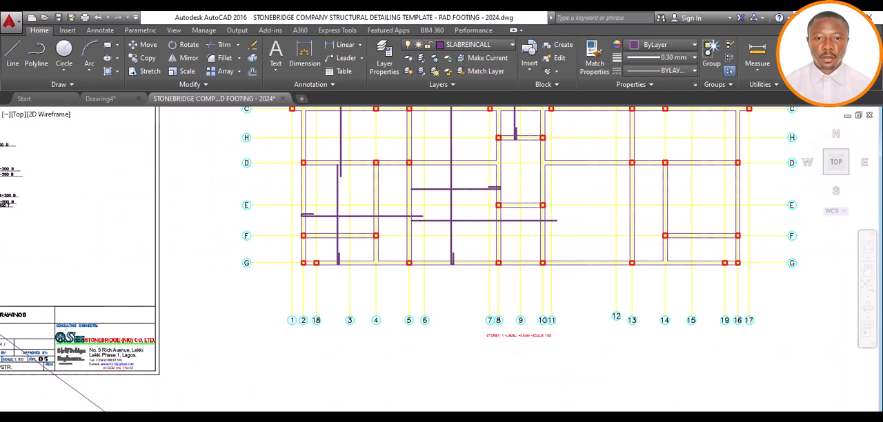
scroll(468, 196, down, 2)
scroll(476, 183, down, 2)
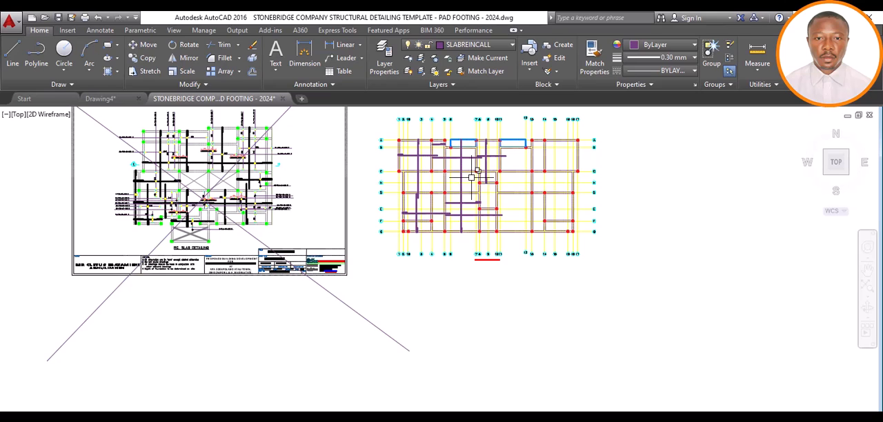
scroll(461, 127, up, 2)
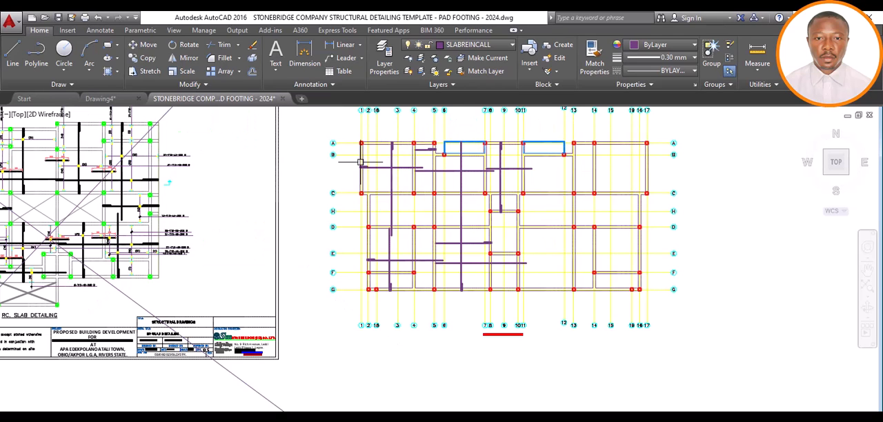
click(304, 59)
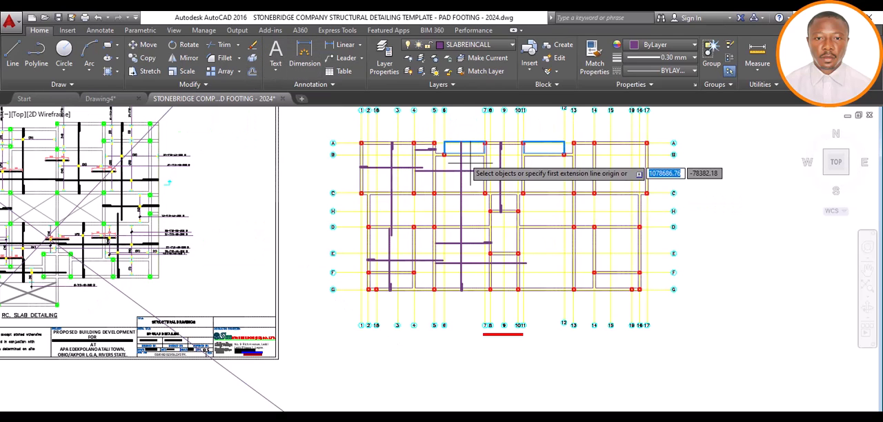
scroll(460, 148, up, 4)
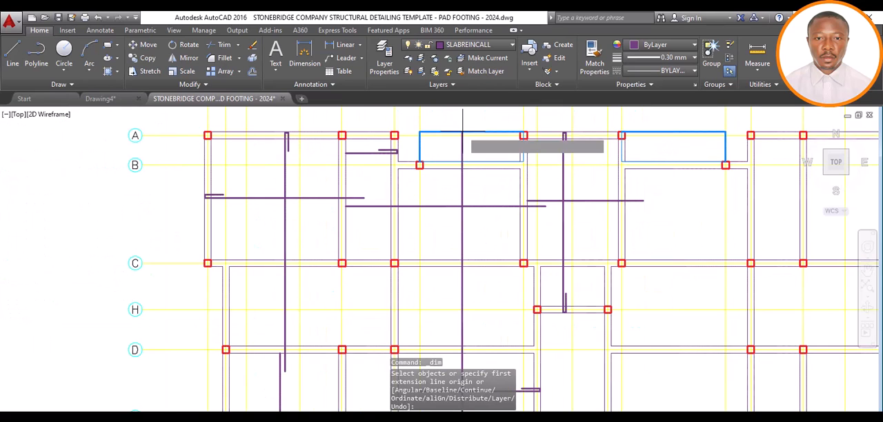
click(461, 131)
scroll(462, 131, down, 6)
scroll(463, 220, up, 6)
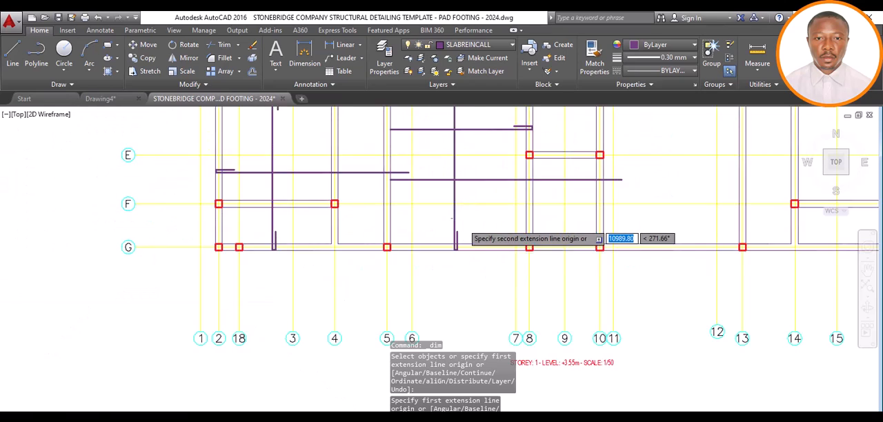
click(450, 264)
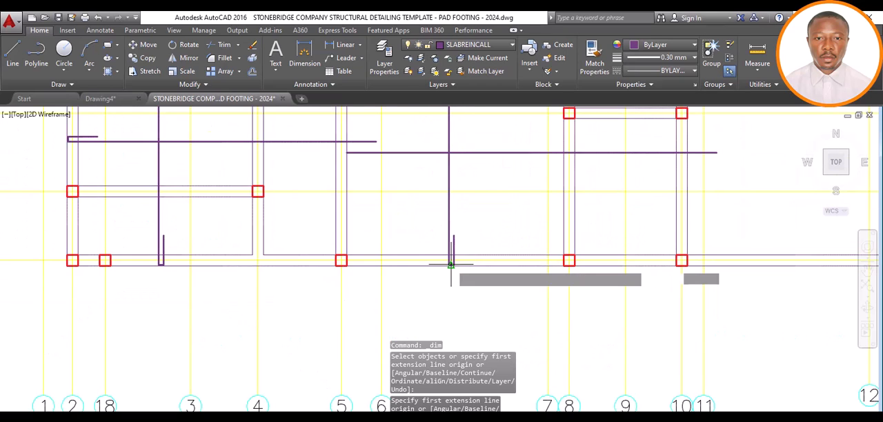
scroll(450, 264, down, 4)
scroll(453, 178, up, 5)
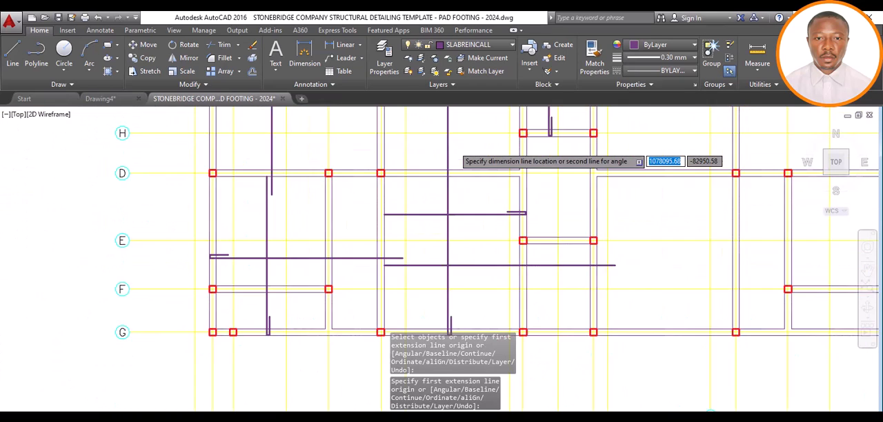
scroll(448, 178, down, 6)
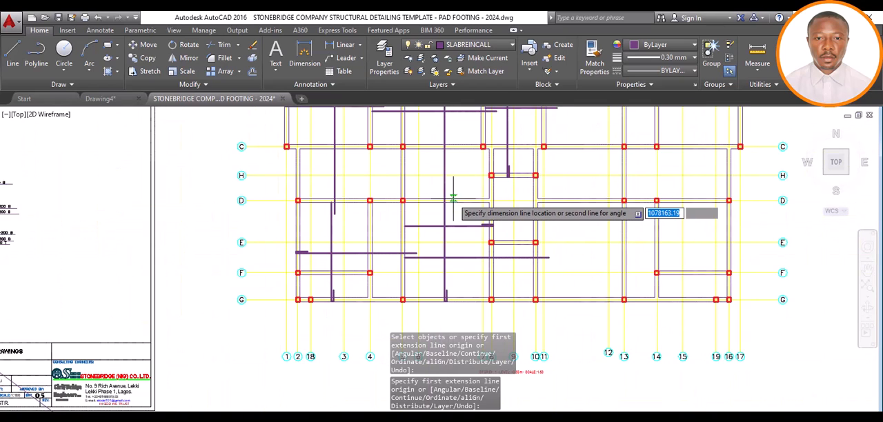
scroll(455, 189, up, 2)
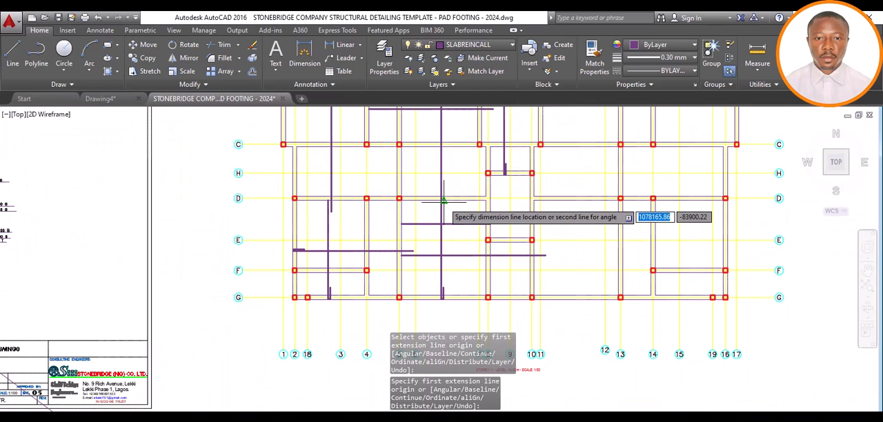
scroll(449, 193, up, 4)
key(Escape)
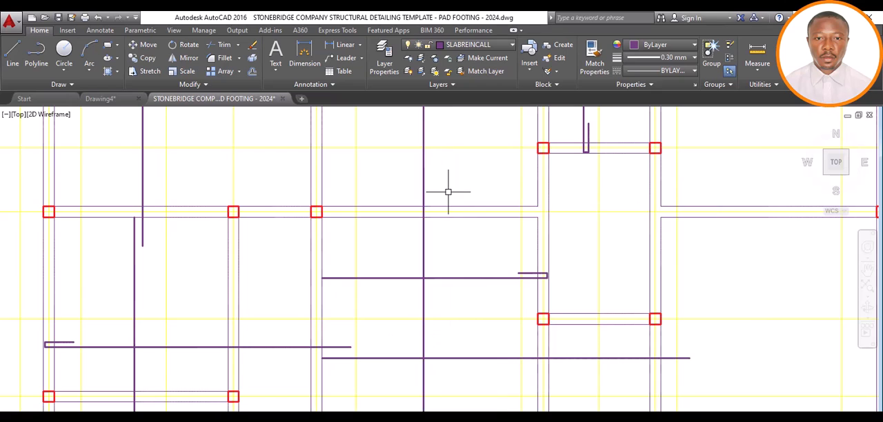
Delete the full-length vertical bar between grids 6 and 7 together with both segments of its grid G hook
scroll(450, 189, down, 4)
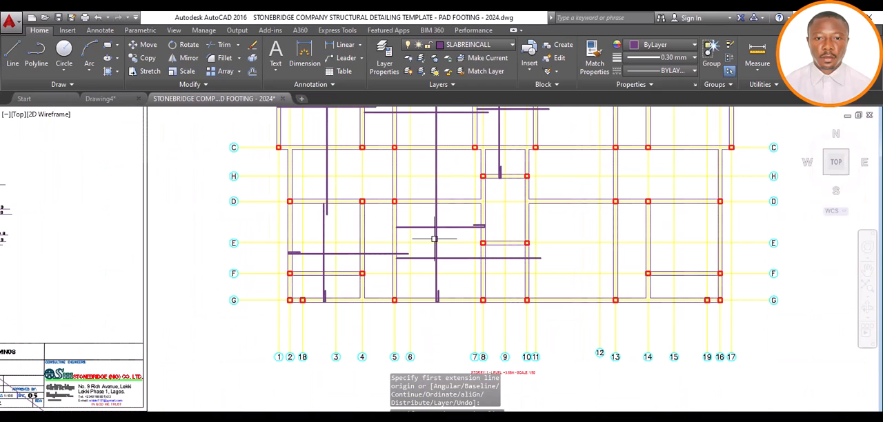
scroll(433, 239, down, 3)
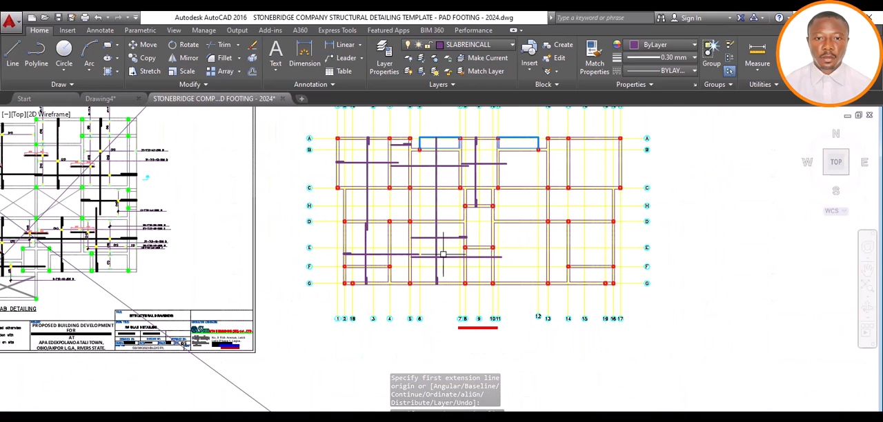
scroll(443, 255, up, 2)
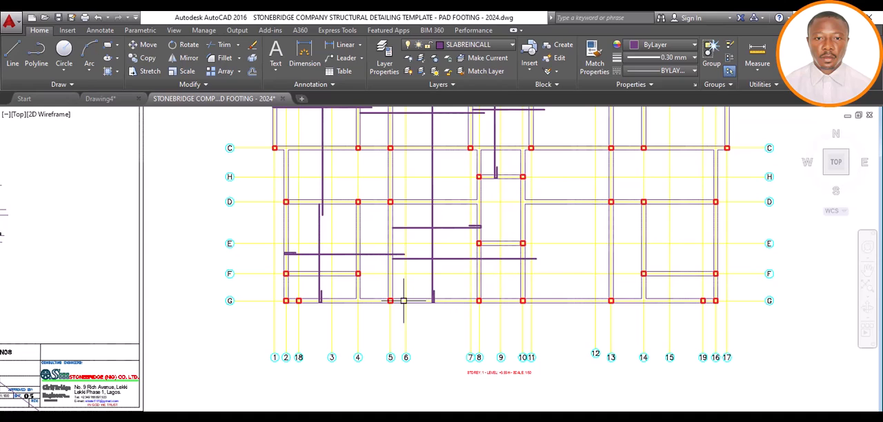
scroll(404, 301, up, 4)
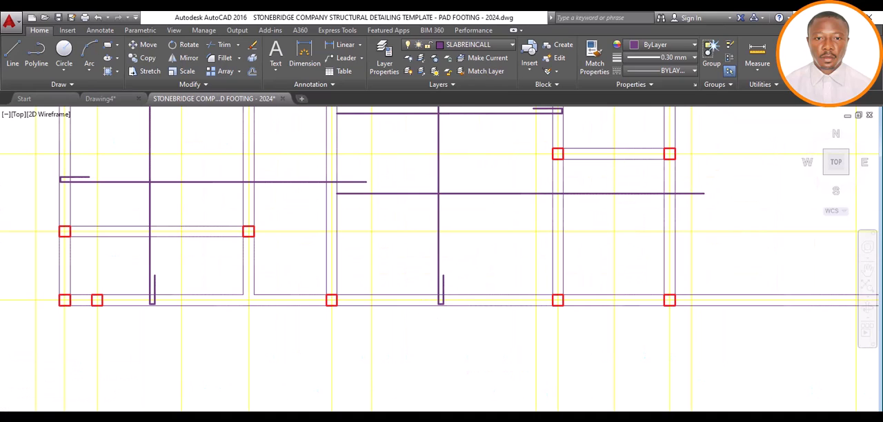
click(461, 289)
click(409, 284)
key(Delete)
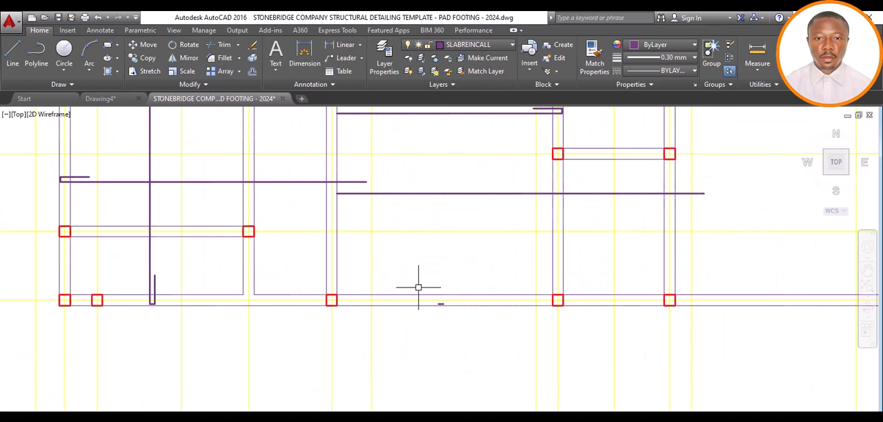
scroll(440, 310, up, 2)
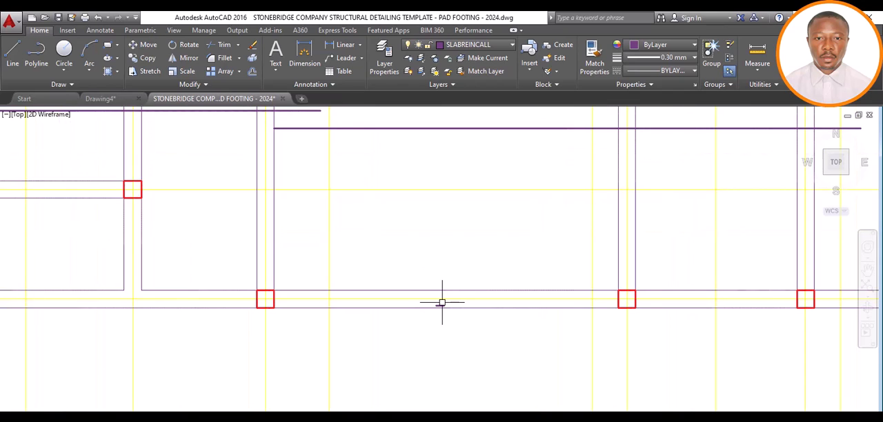
scroll(442, 302, up, 2)
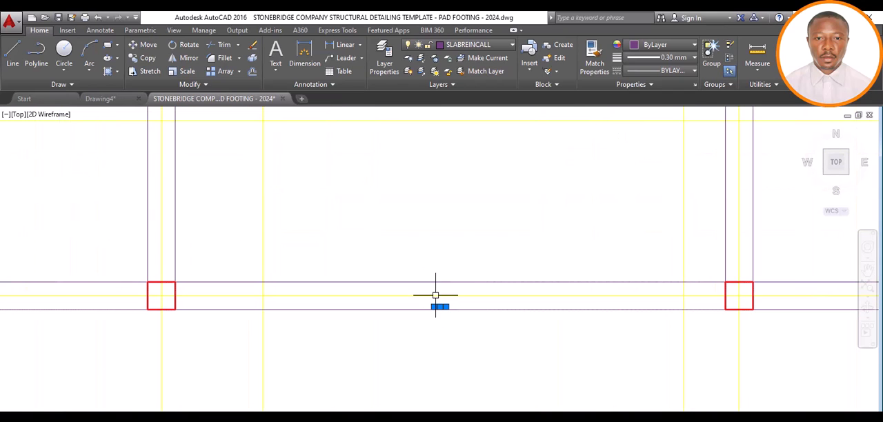
scroll(435, 295, down, 12)
scroll(442, 291, up, 6)
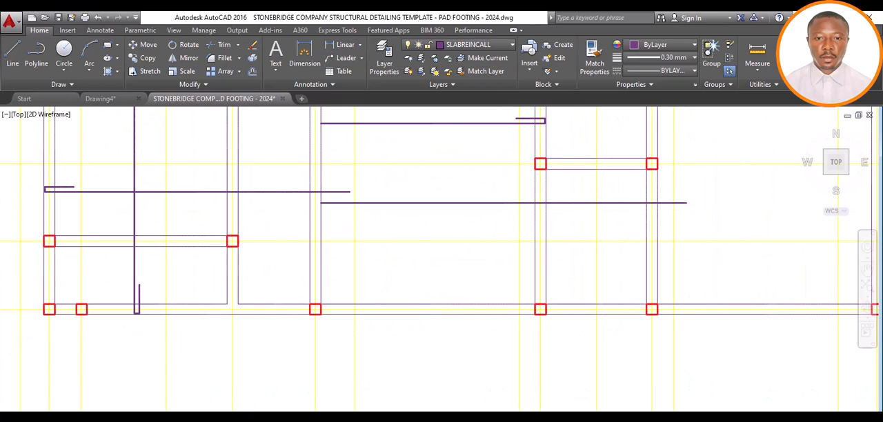
Draw a shorter vertical bar between grids 6 and 7, from the balcony's outer edge at grid A to the grid D beam's far edge
scroll(421, 299, down, 6)
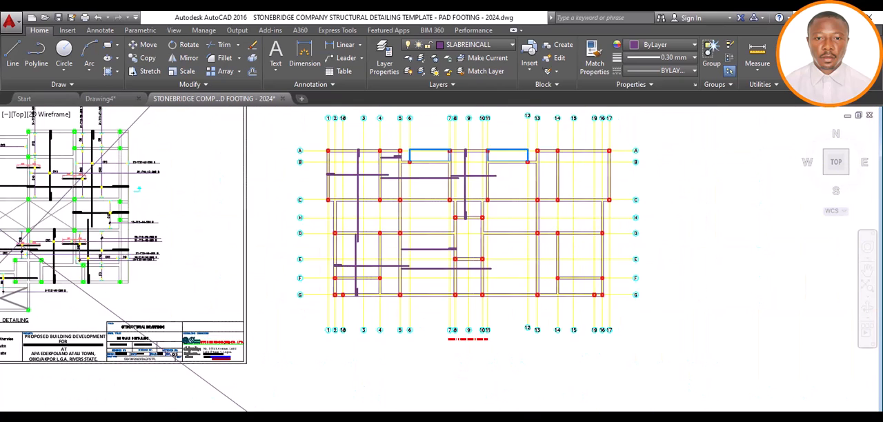
scroll(427, 254, down, 1)
scroll(433, 196, up, 1)
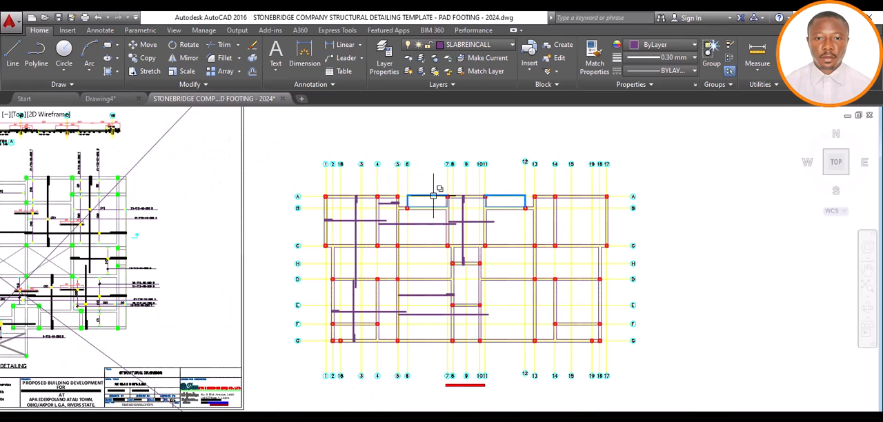
scroll(433, 196, up, 1)
click(12, 51)
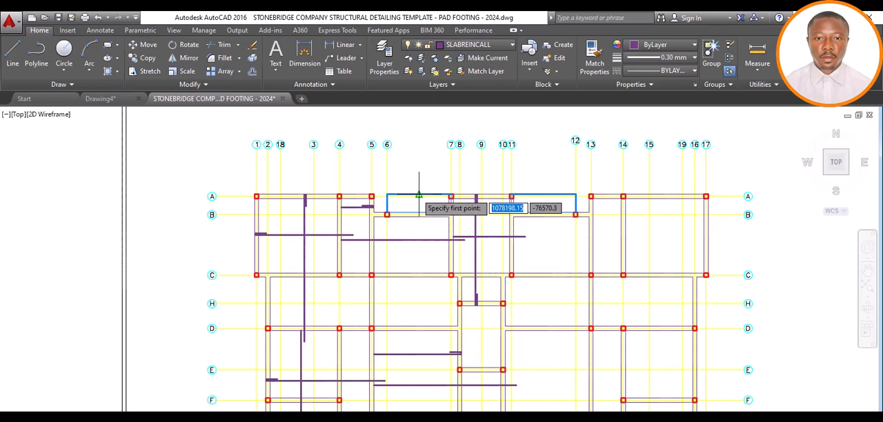
click(418, 195)
scroll(417, 197, down, 6)
scroll(416, 214, up, 6)
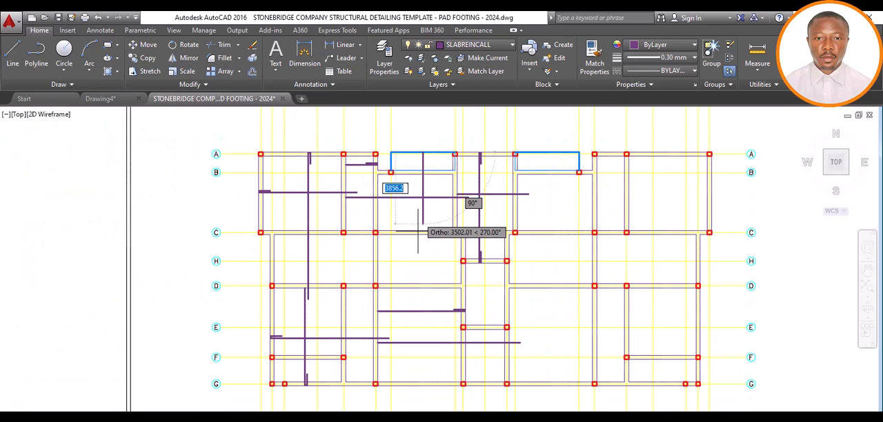
click(422, 287)
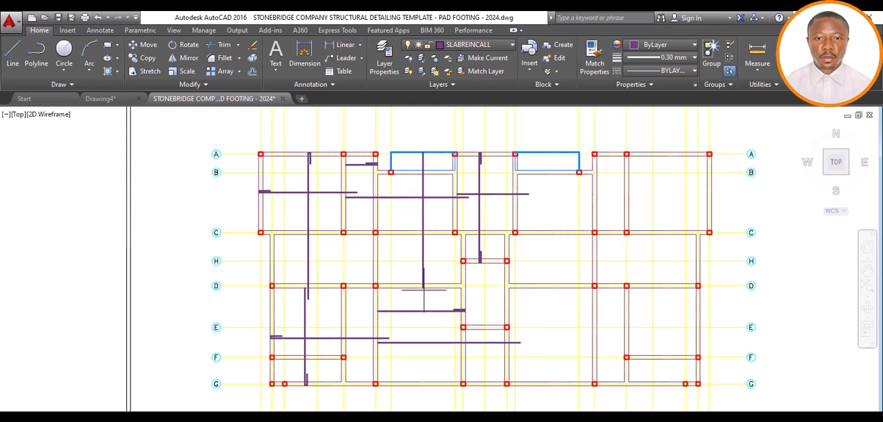
key(Escape)
scroll(423, 149, up, 10)
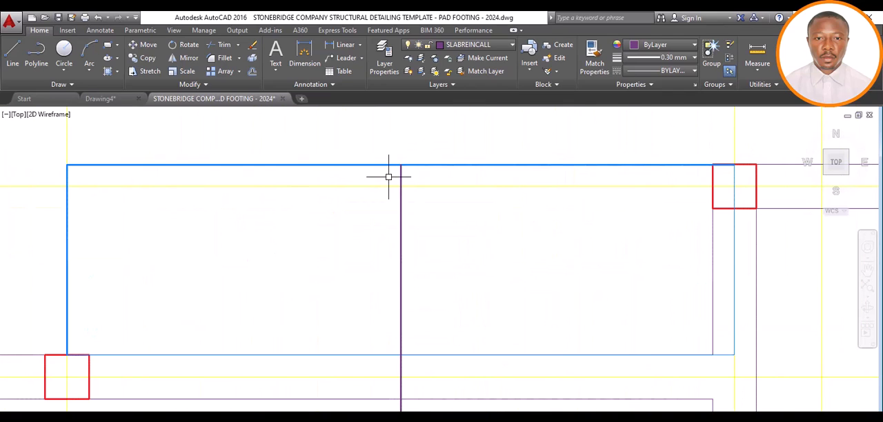
Pull the grid A end of the vertical bar between grids 6 and 7 back 25 from the balcony's outer edge
scroll(397, 174, up, 2)
click(397, 171)
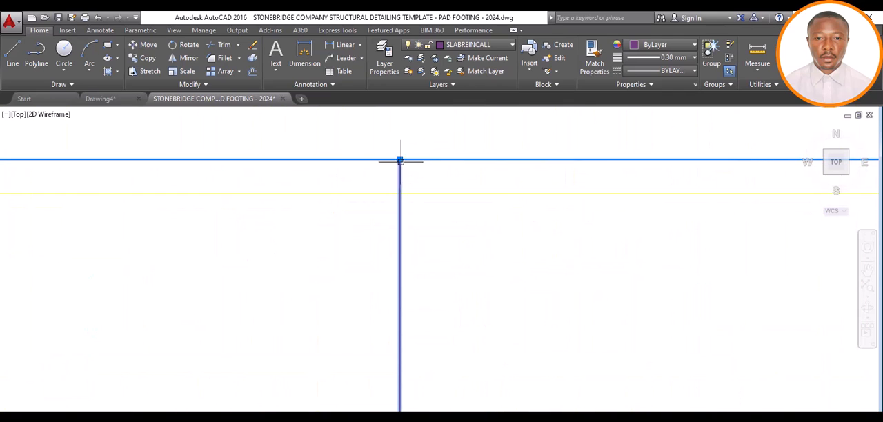
click(400, 159)
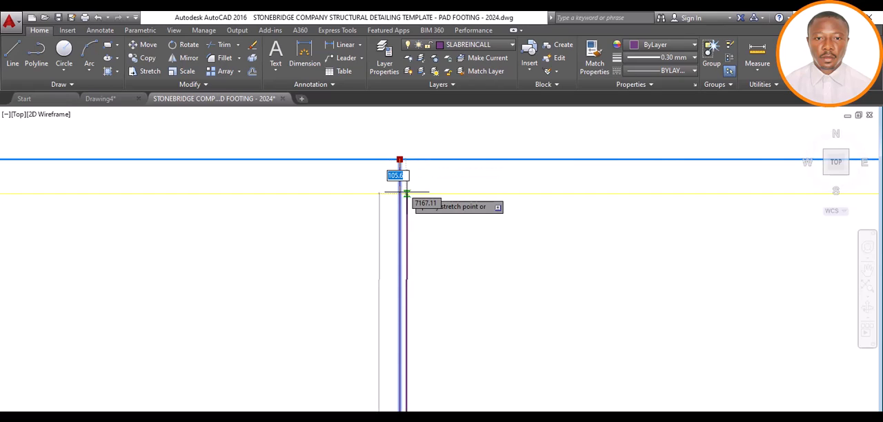
text(2)
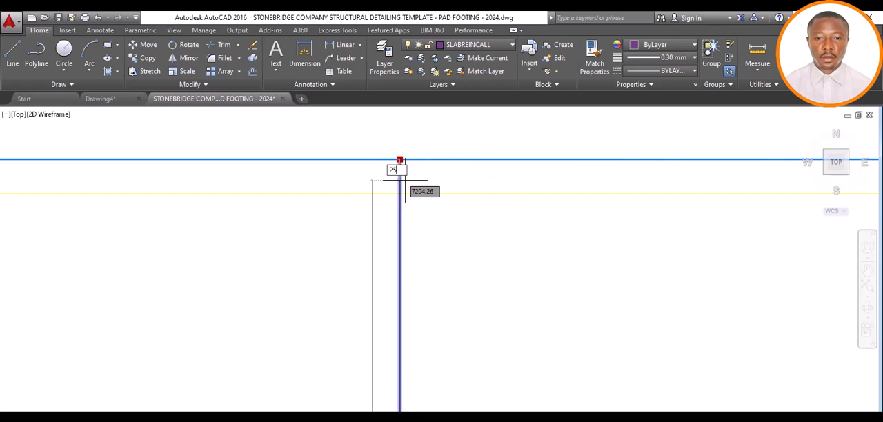
text(5)
key(Return)
key(Escape)
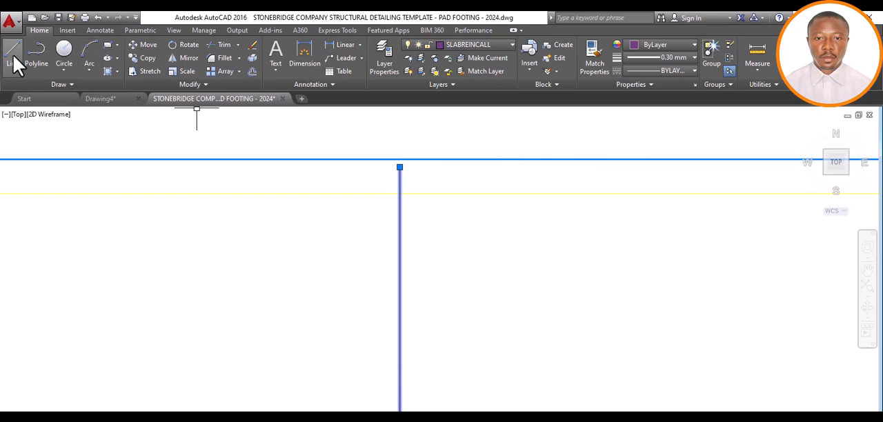
Draw a hook at that bar's grid A end, 100 across, back to the grid B centreline and a further 600 beyond it
click(399, 166)
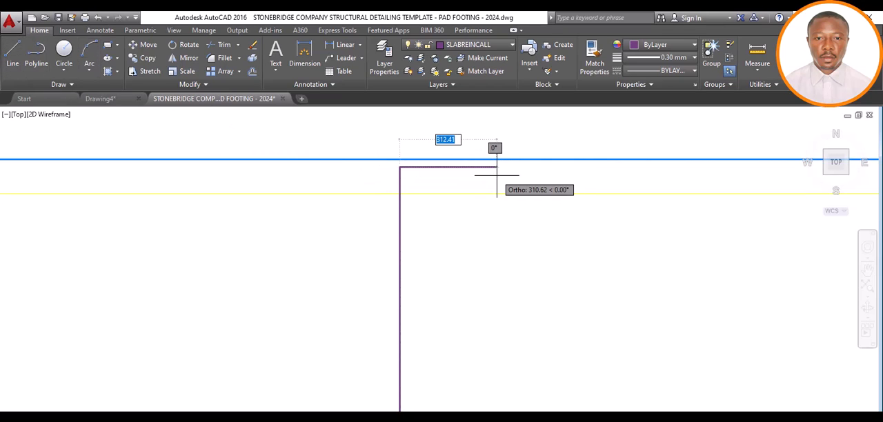
text(100)
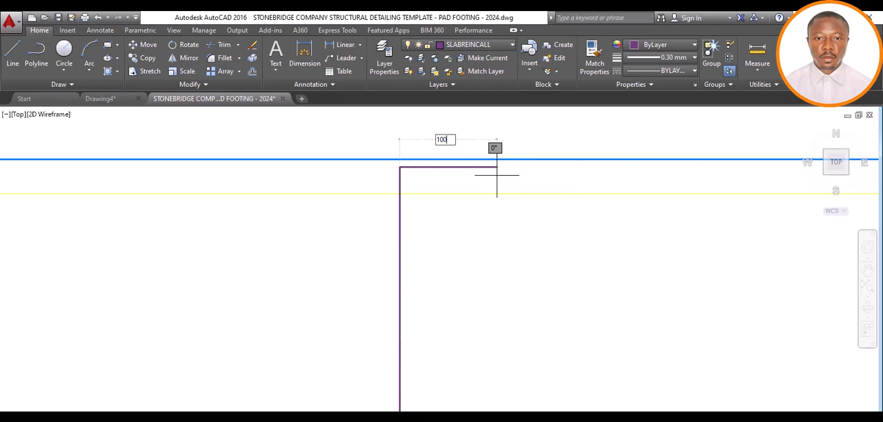
key(Return)
scroll(487, 207, down, 5)
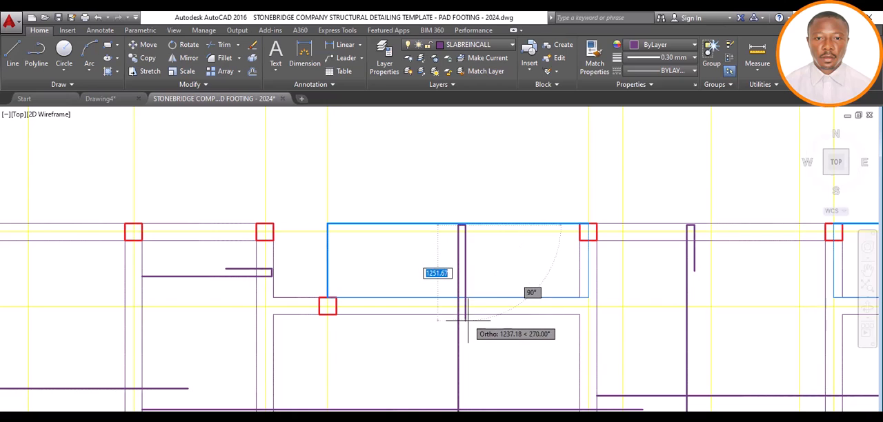
scroll(466, 318, up, 2)
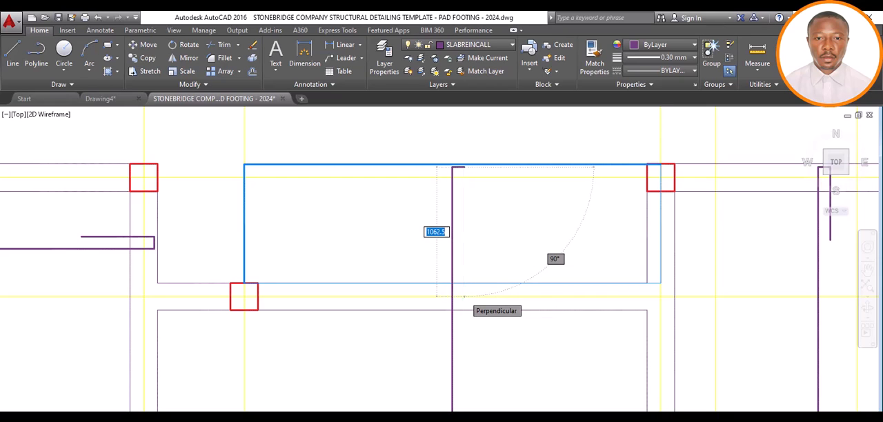
click(463, 297)
scroll(464, 300, down, 4)
scroll(471, 318, up, 5)
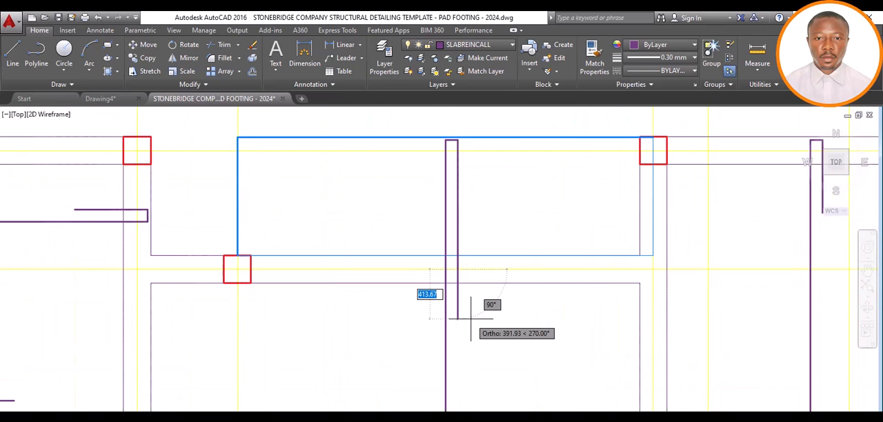
text(600)
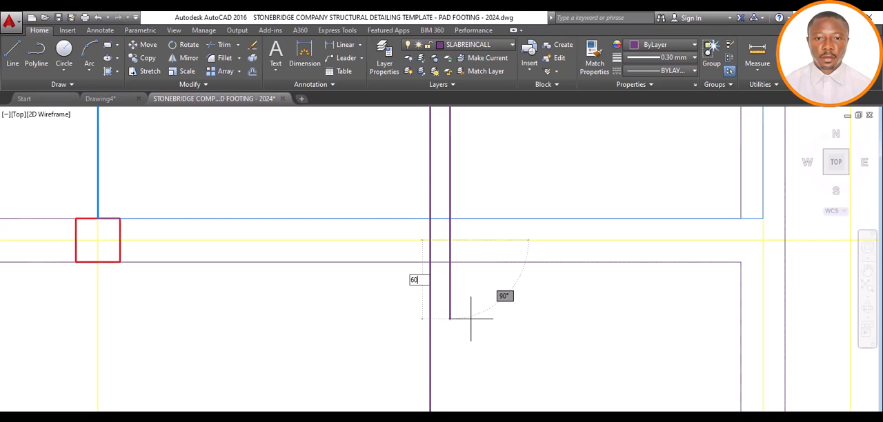
key(Return)
key(Escape)
scroll(473, 305, down, 5)
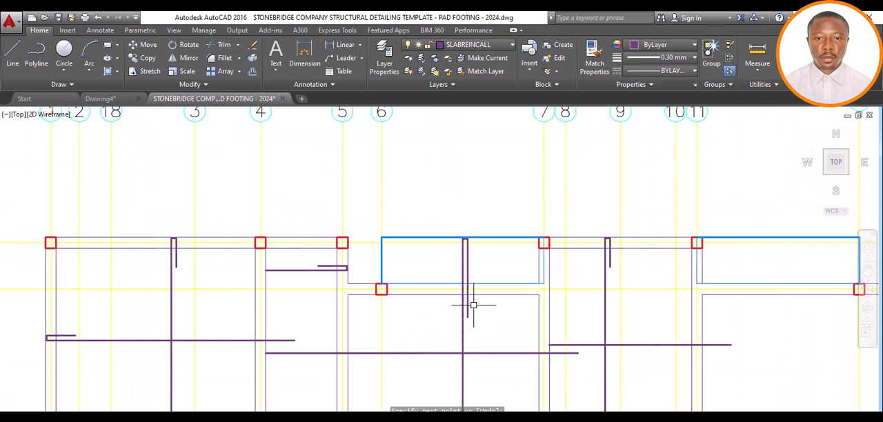
Draw a vertical bar between grids 8 and 9, from the grid E beam's upper edge to the grid G beam's outer edge
scroll(475, 297, up, 2)
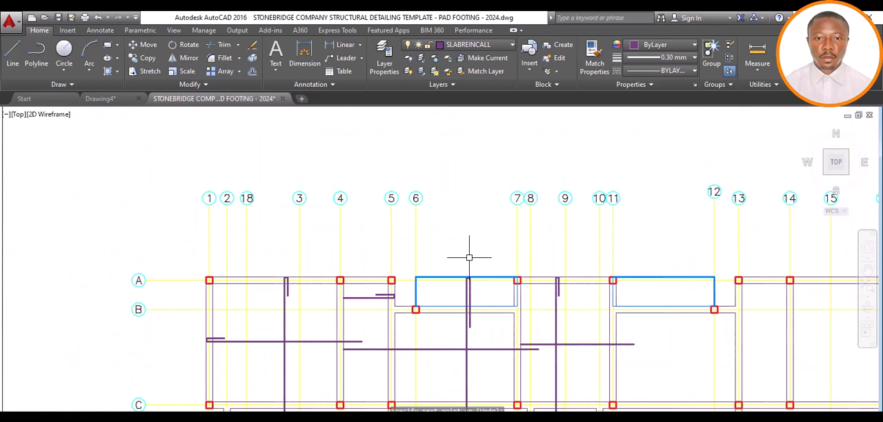
scroll(469, 255, down, 5)
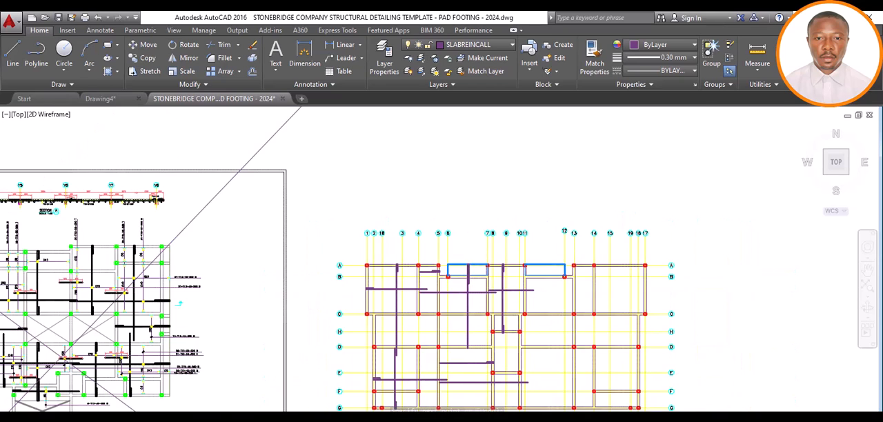
scroll(474, 373, up, 4)
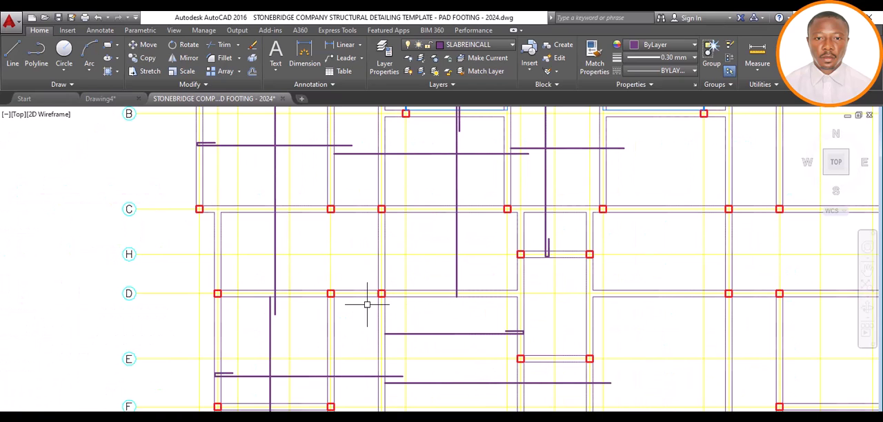
scroll(445, 310, down, 2)
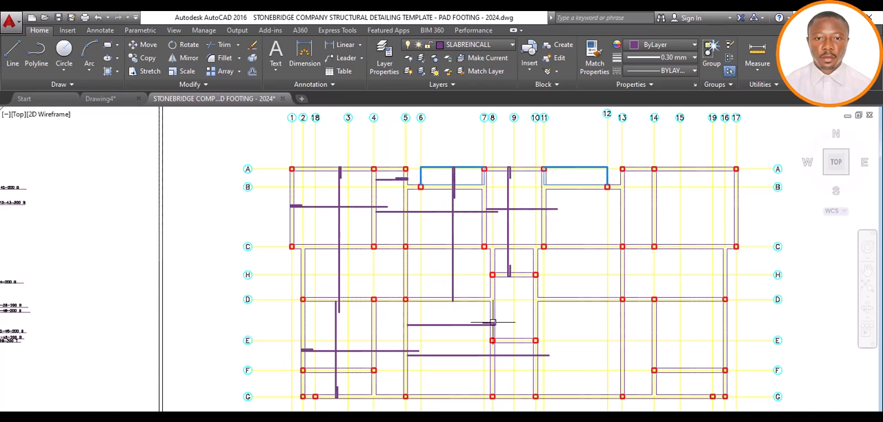
scroll(490, 334, down, 4)
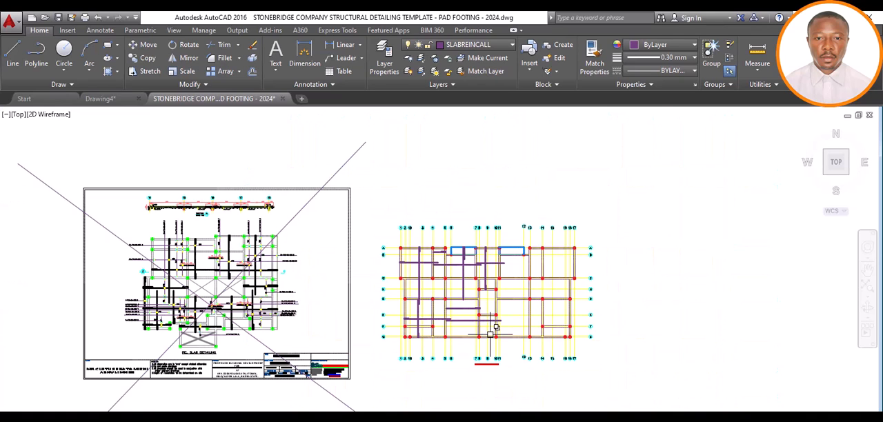
scroll(491, 335, up, 6)
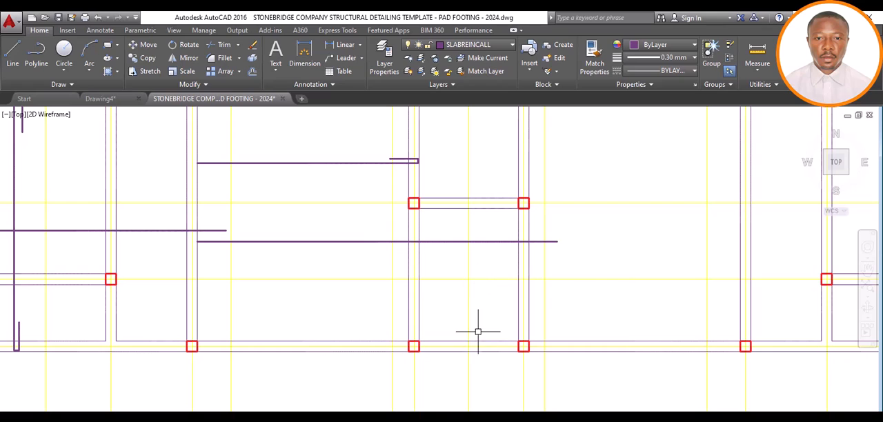
click(13, 57)
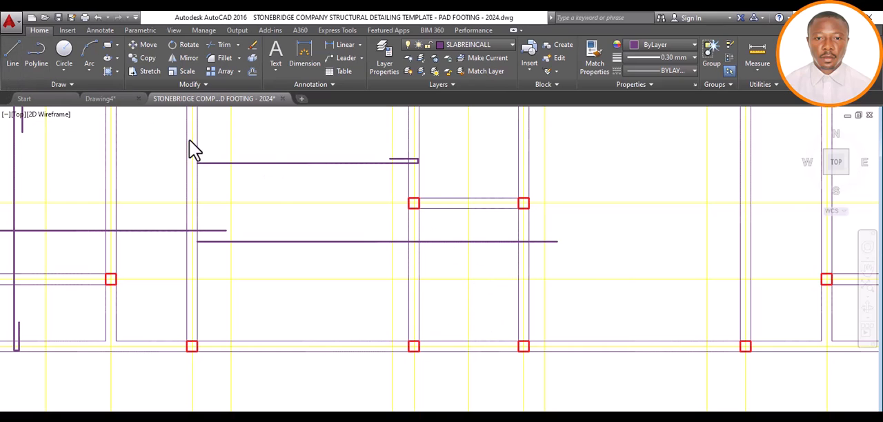
click(454, 198)
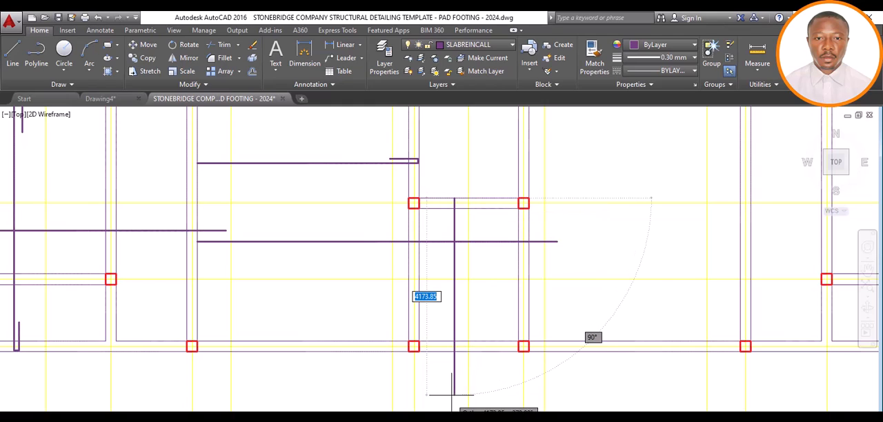
click(454, 349)
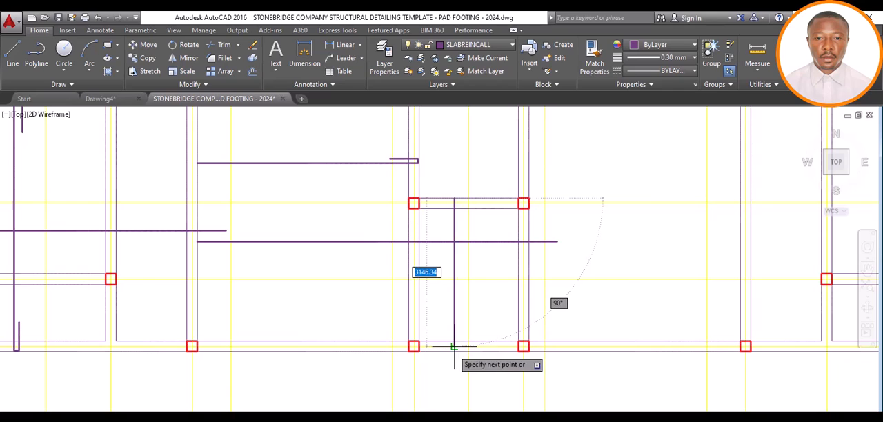
key(Return)
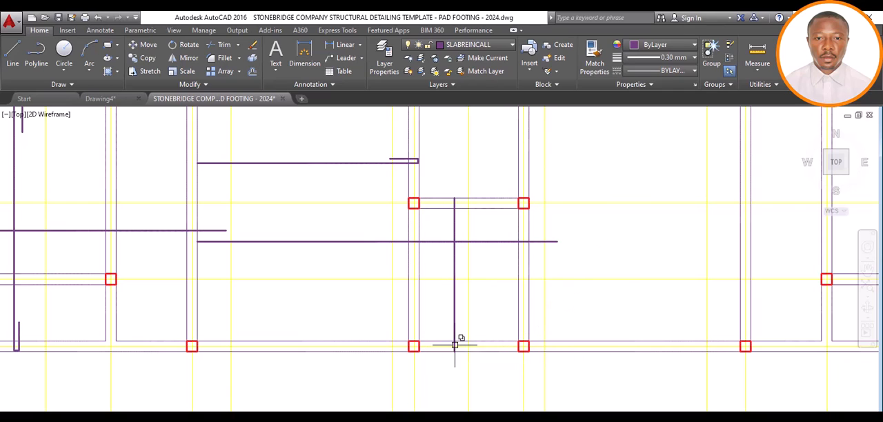
Pull the grid G end of the vertical bar between grids 8 and 9 back 25 from the beam's outer edge
click(451, 352)
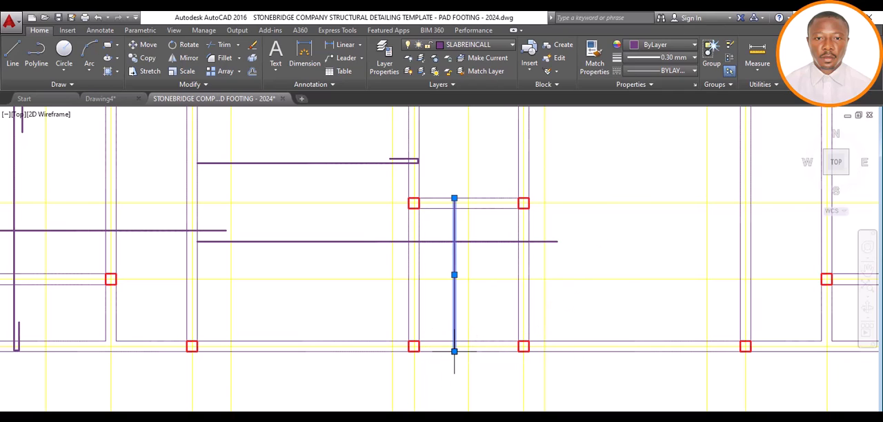
click(454, 351)
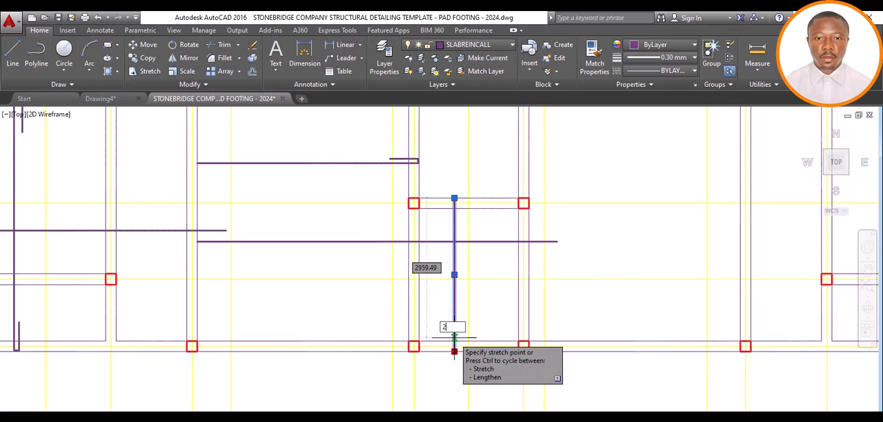
text(25)
key(Return)
scroll(455, 357, up, 8)
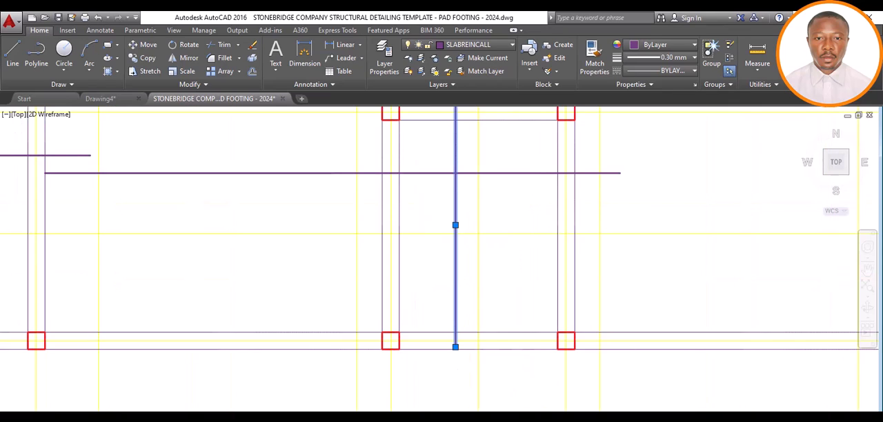
key(Escape)
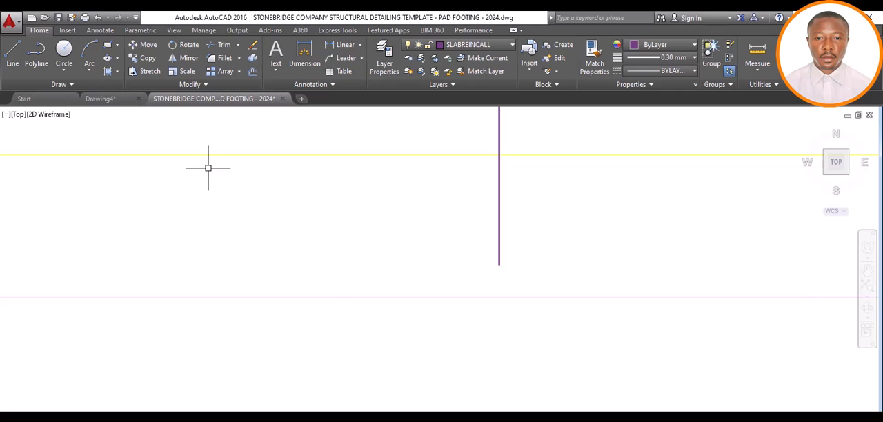
Draw a hook at the grid G end of the bar between grids 8 and 9, 100 across and 600 back along the bar
scroll(423, 259, down, 4)
scroll(424, 260, down, 4)
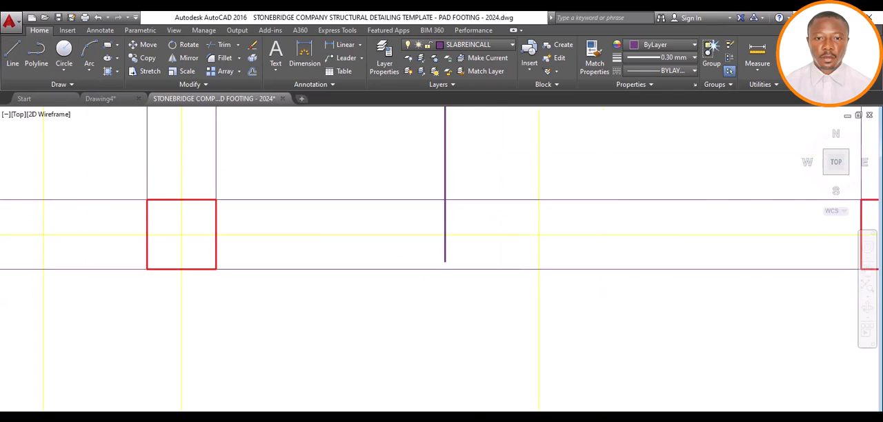
click(14, 53)
scroll(442, 267, up, 2)
scroll(442, 268, up, 5)
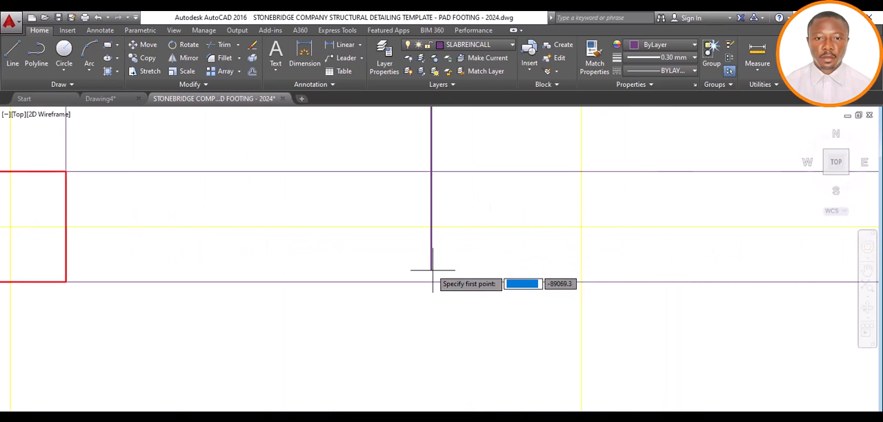
click(431, 269)
text(100)
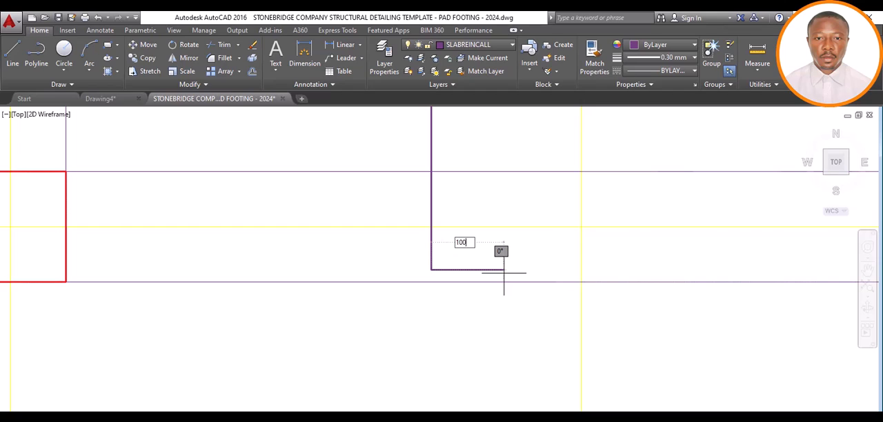
key(Return)
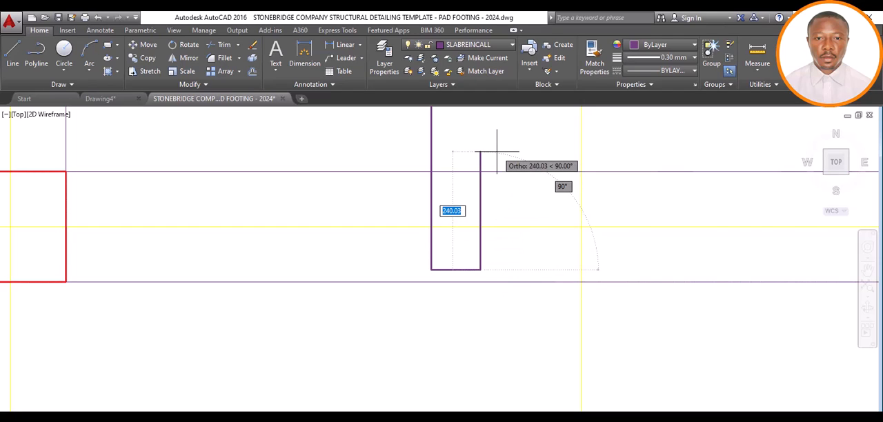
text(600)
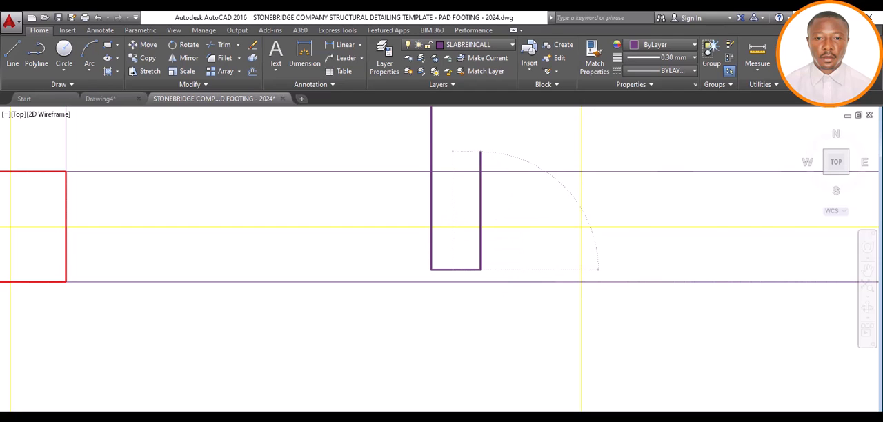
key(Return)
scroll(474, 290, down, 8)
scroll(476, 283, down, 2)
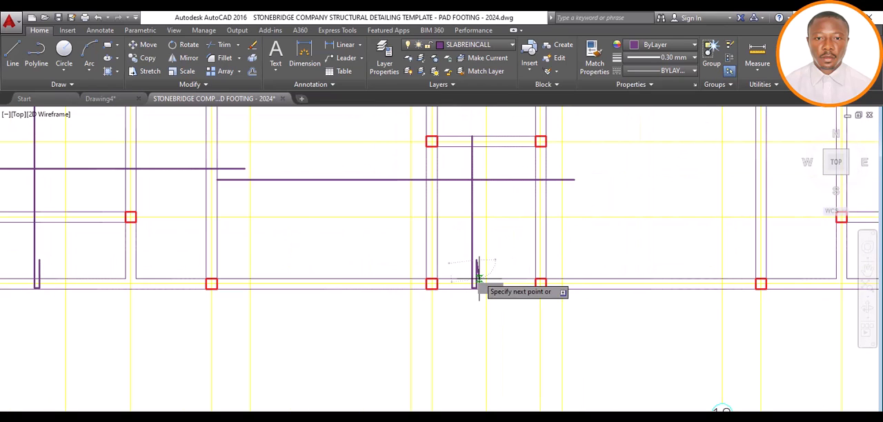
Pull the grid E end of the vertical bar between grids 8 and 9 back 25 from the beam's upper edge
scroll(472, 132, up, 4)
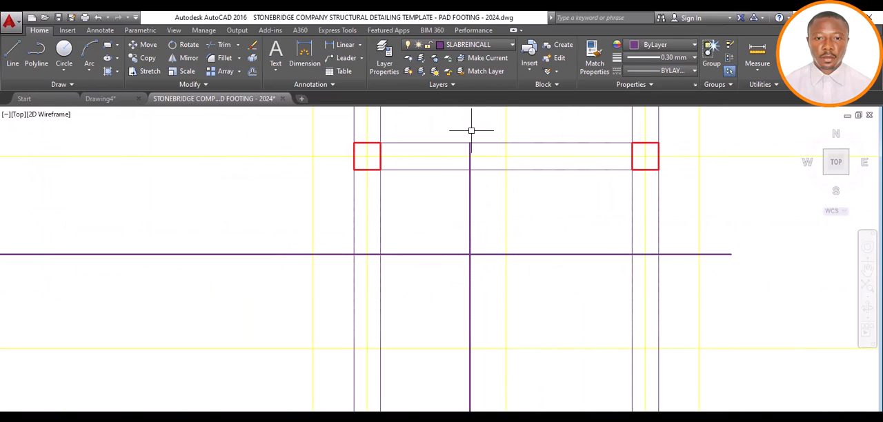
scroll(461, 242, down, 4)
scroll(469, 166, down, 2)
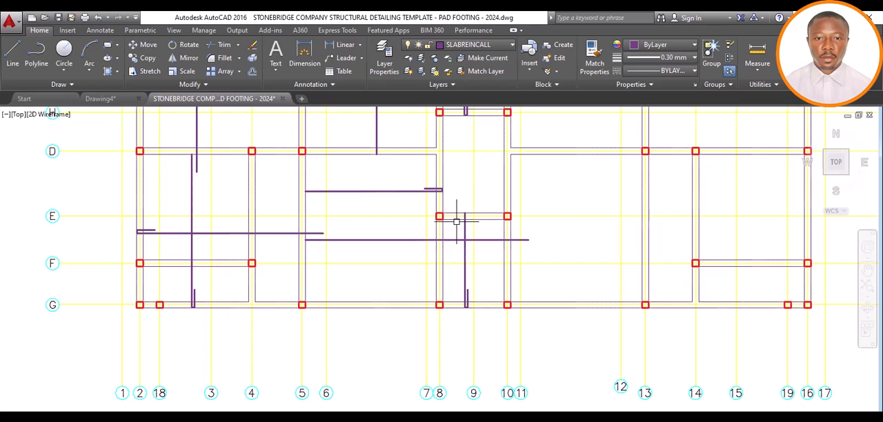
scroll(465, 200, up, 6)
scroll(482, 209, up, 4)
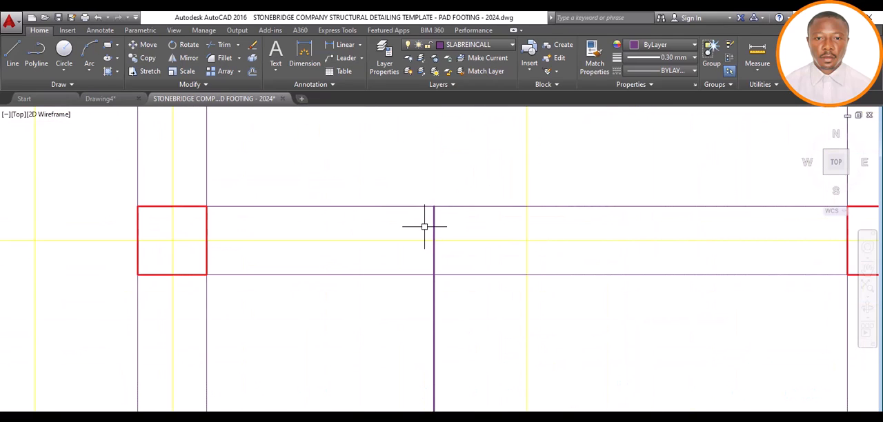
click(437, 209)
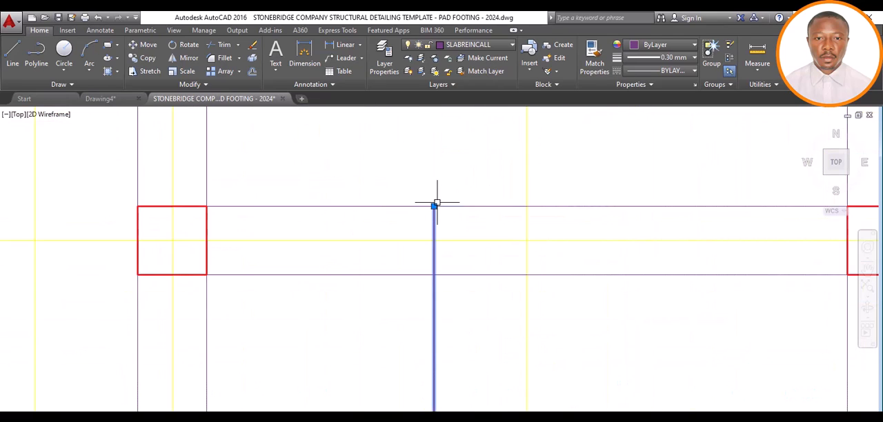
click(434, 206)
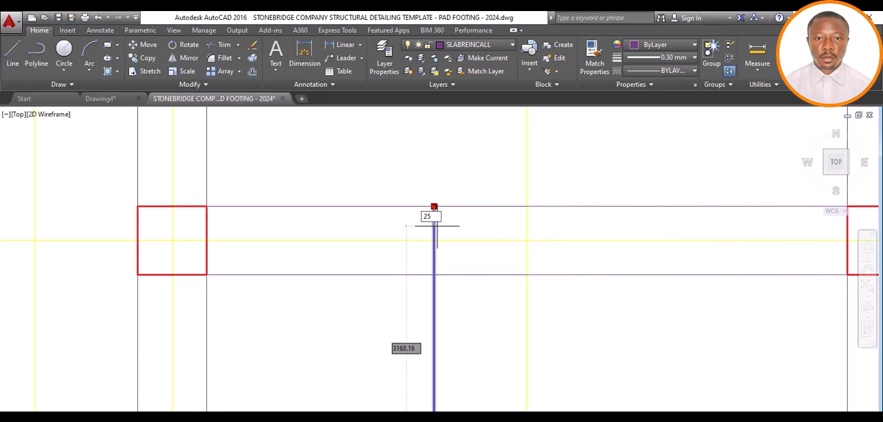
text(25)
key(Return)
key(Escape)
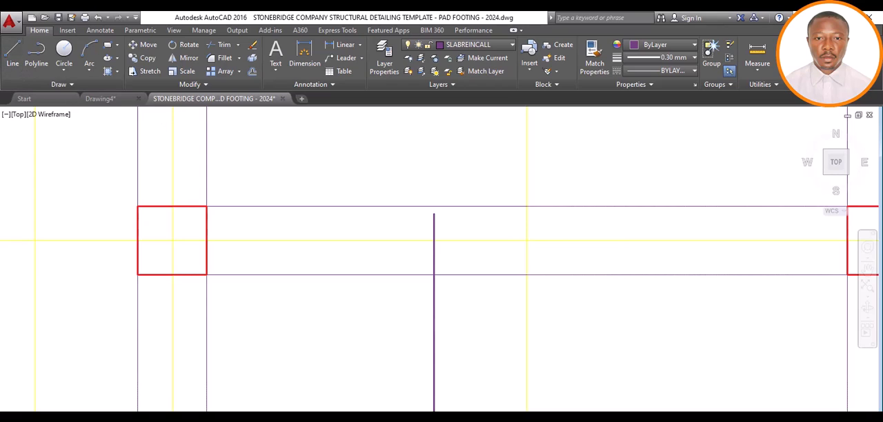
Draw a hook at the grid E end of the bar between grids 8 and 9, 100 across and 600 back along the bar
text(l)
key(Return)
click(433, 215)
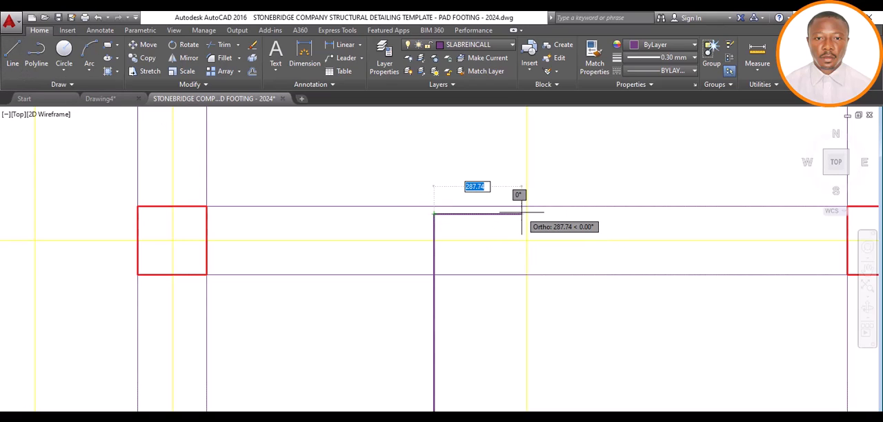
text(100)
key(Return)
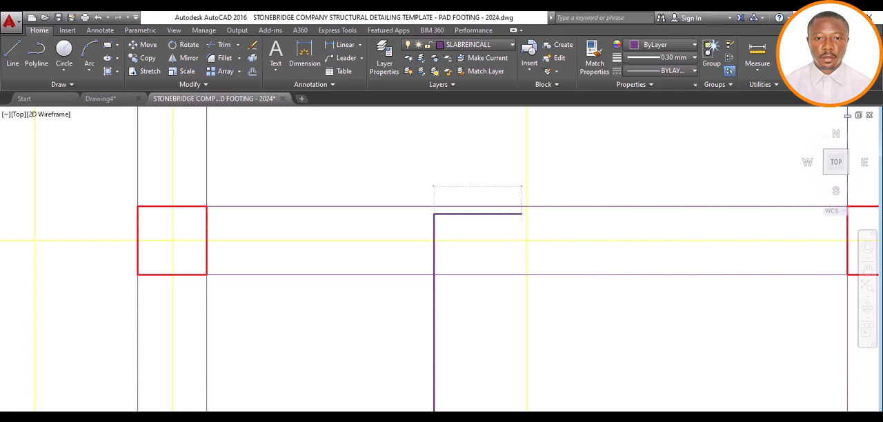
text(600)
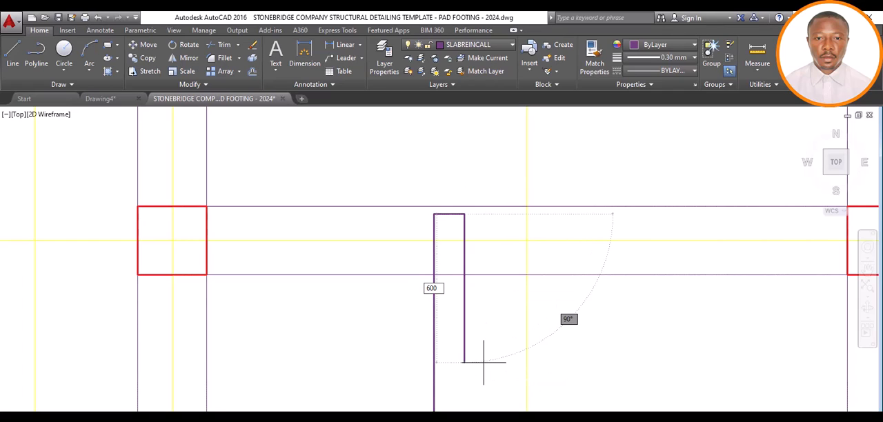
key(Return)
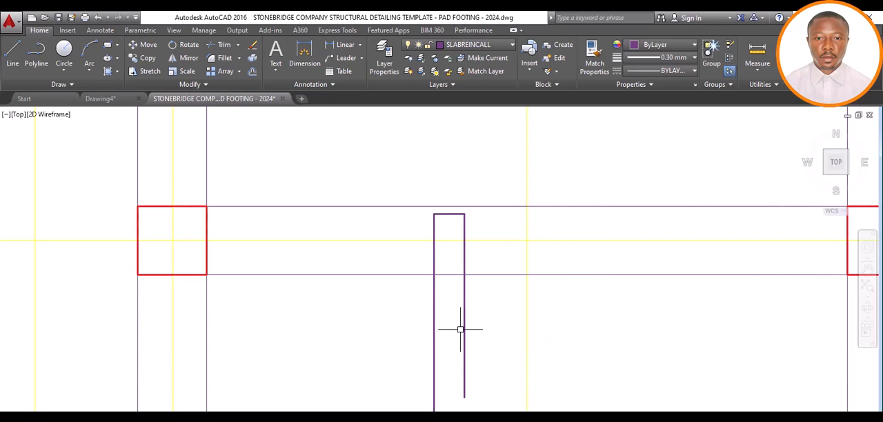
Review the slab bars drawn so far on the floor plan against the reference R.C. slab detailing sheet
scroll(461, 241, down, 2)
scroll(457, 231, down, 2)
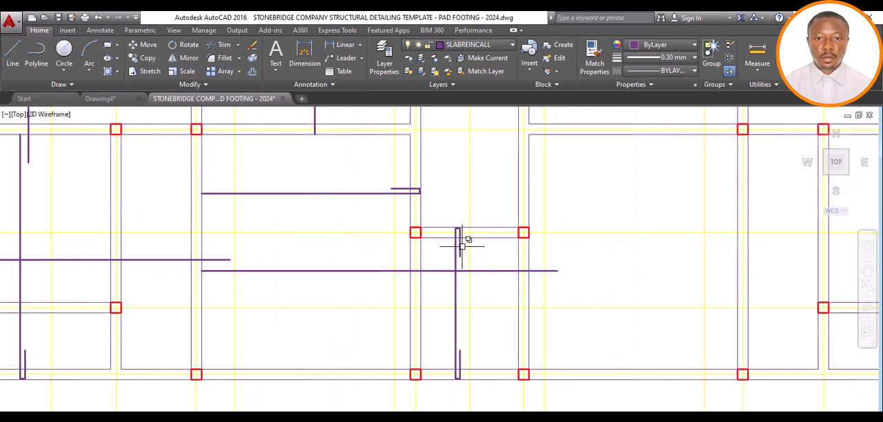
scroll(432, 294, down, 3)
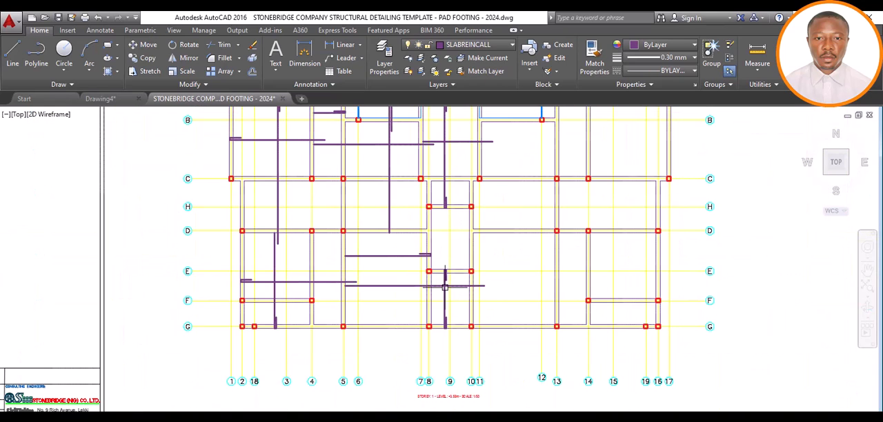
scroll(428, 298, down, 2)
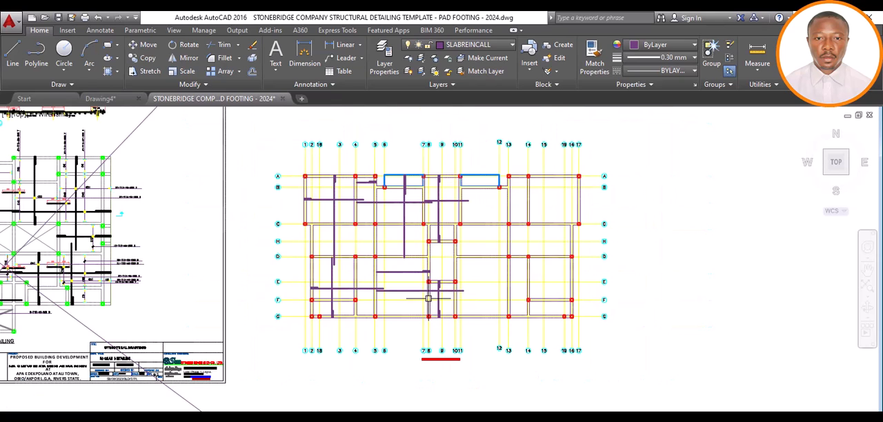
scroll(421, 248, down, 2)
scroll(421, 249, up, 4)
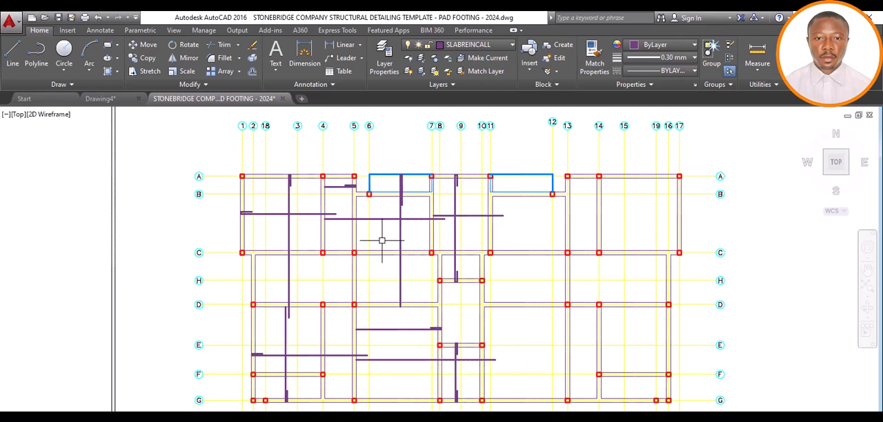
scroll(383, 237, down, 4)
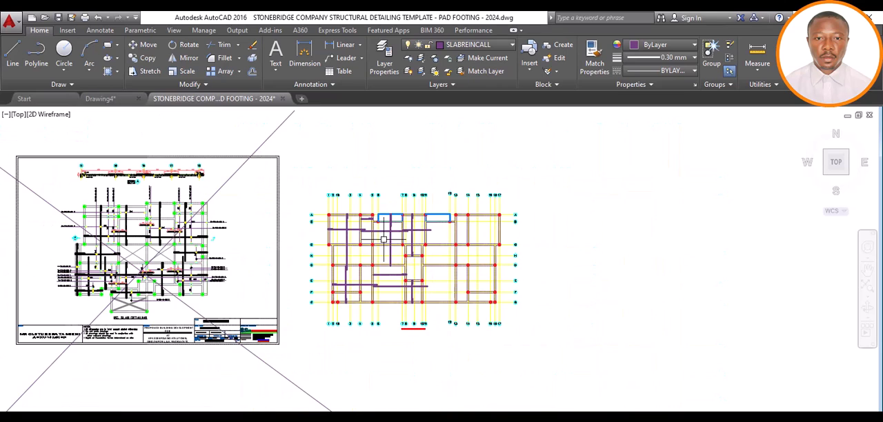
scroll(377, 253, up, 2)
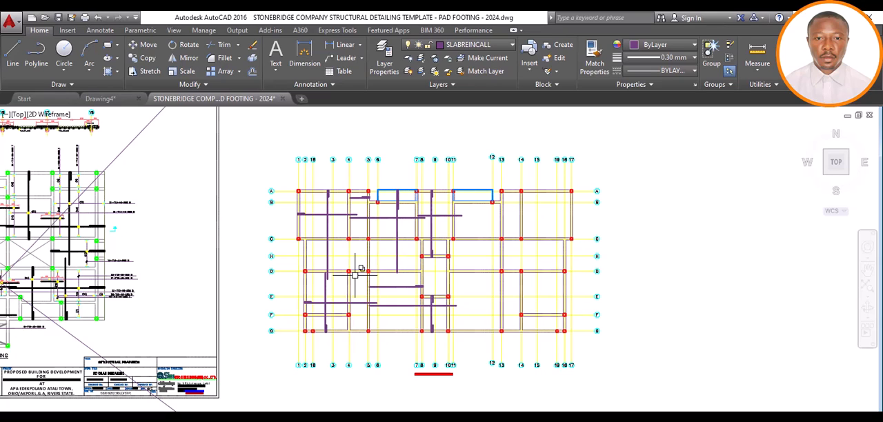
scroll(355, 275, up, 2)
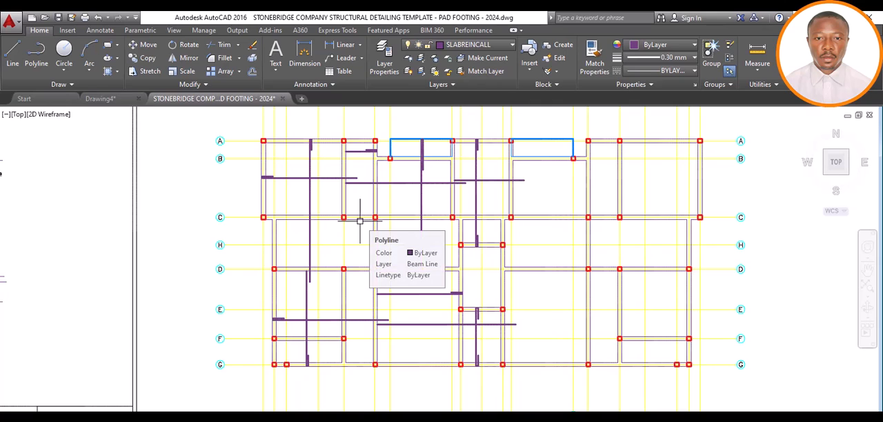
scroll(311, 288, down, 4)
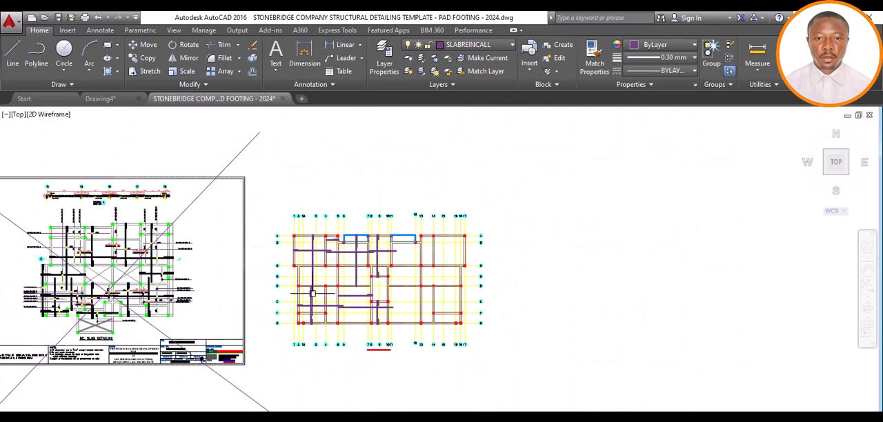
scroll(308, 228, up, 4)
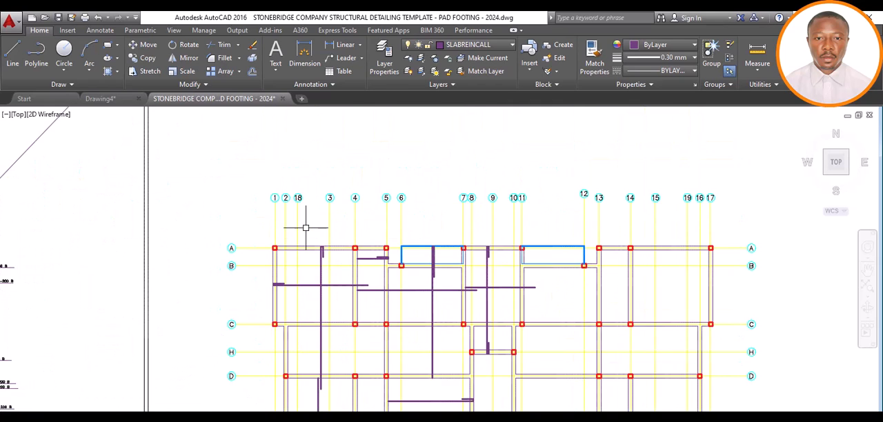
scroll(352, 226, down, 4)
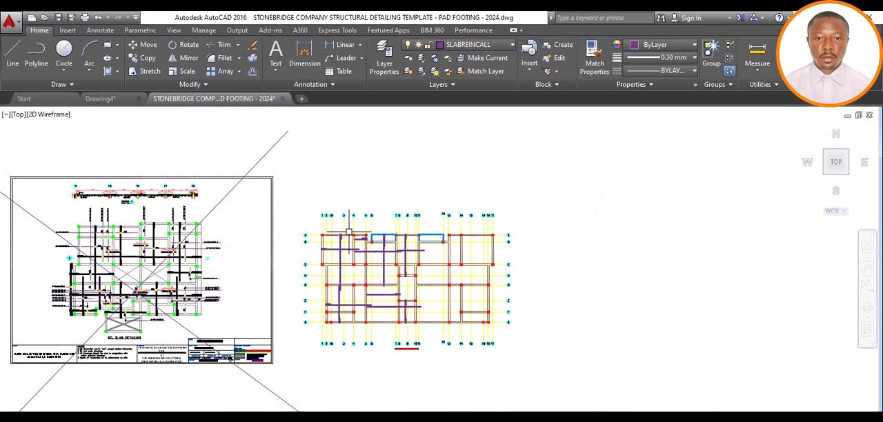
scroll(339, 248, up, 6)
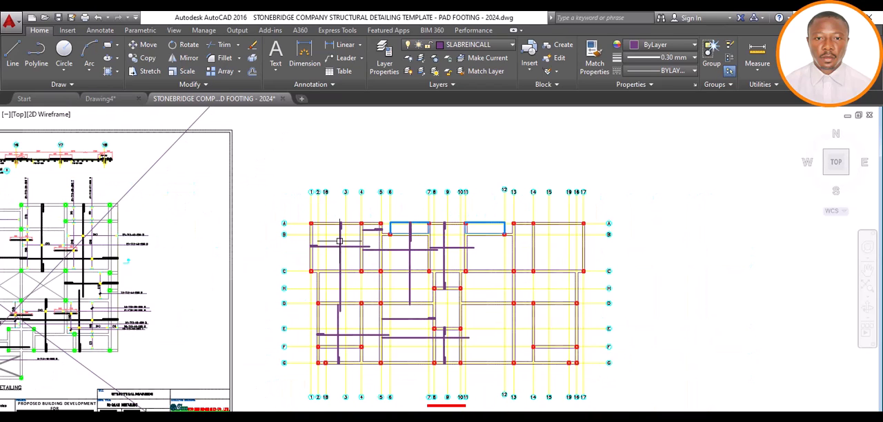
scroll(339, 241, down, 4)
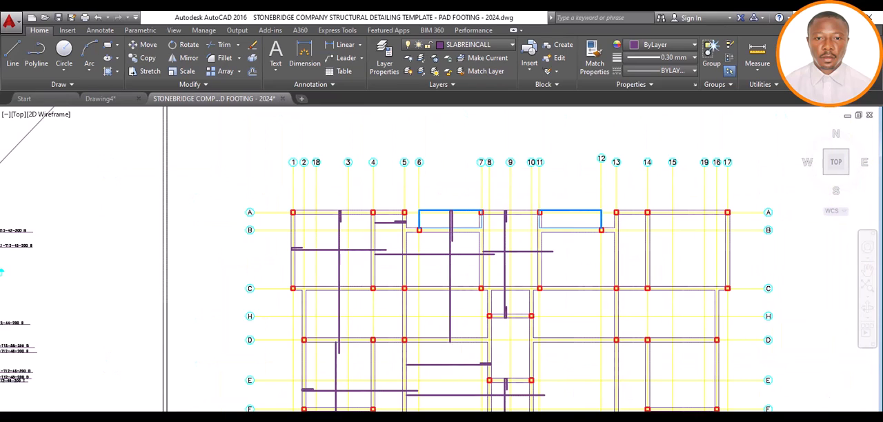
scroll(98, 407, down, 2)
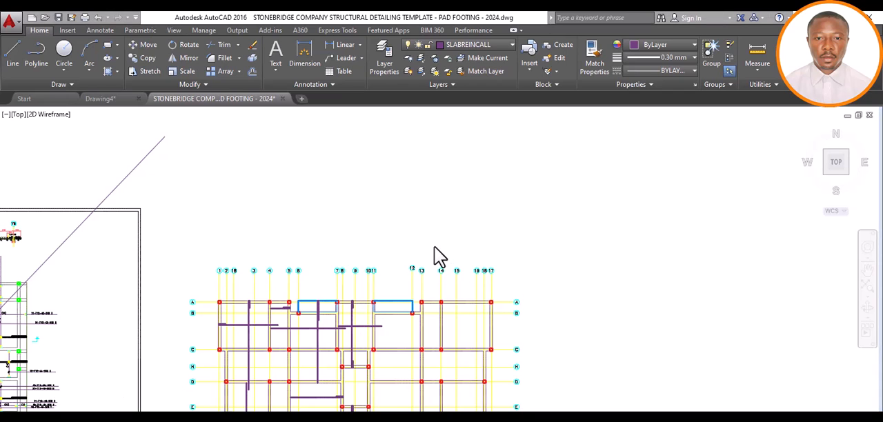
scroll(414, 257, down, 5)
scroll(348, 269, up, 5)
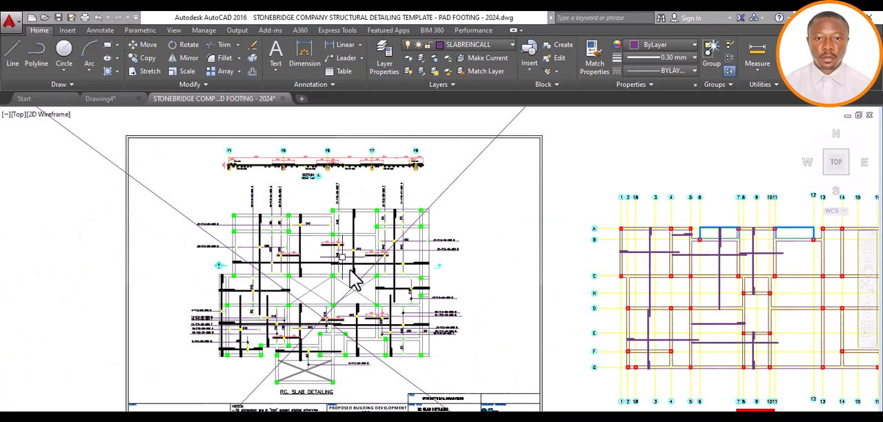
scroll(369, 283, down, 4)
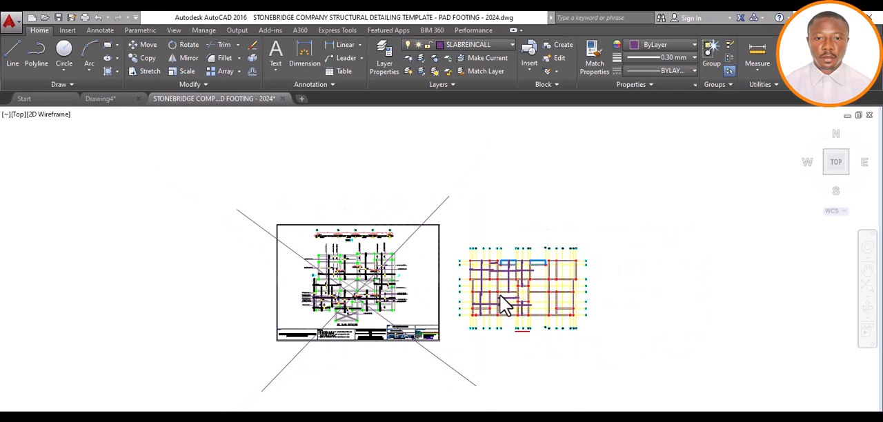
Extend the grid D end of the vertical bar between grids 6 and 7 by 600 beyond the beam's lower edge
scroll(503, 290, up, 4)
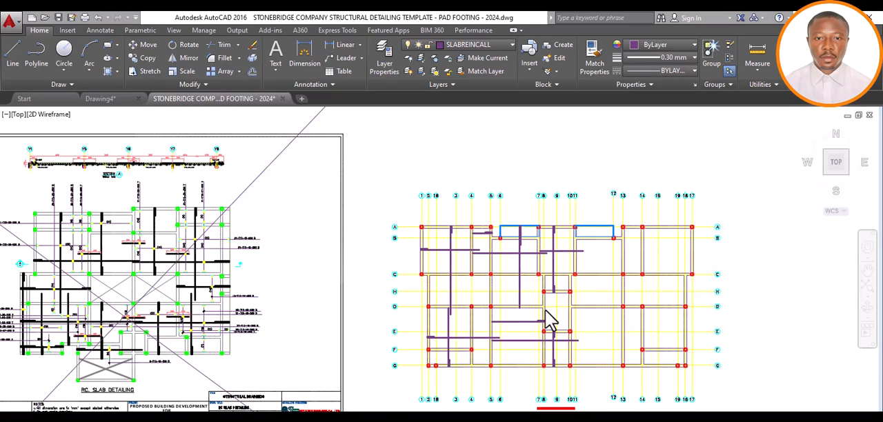
scroll(521, 314, up, 8)
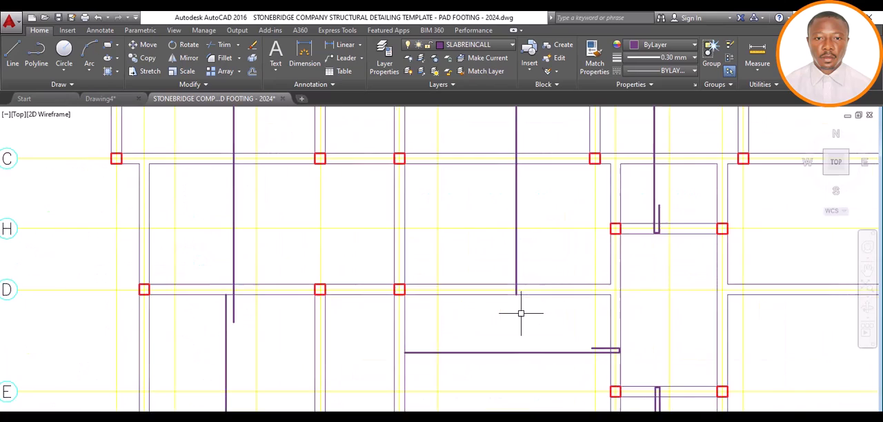
click(513, 262)
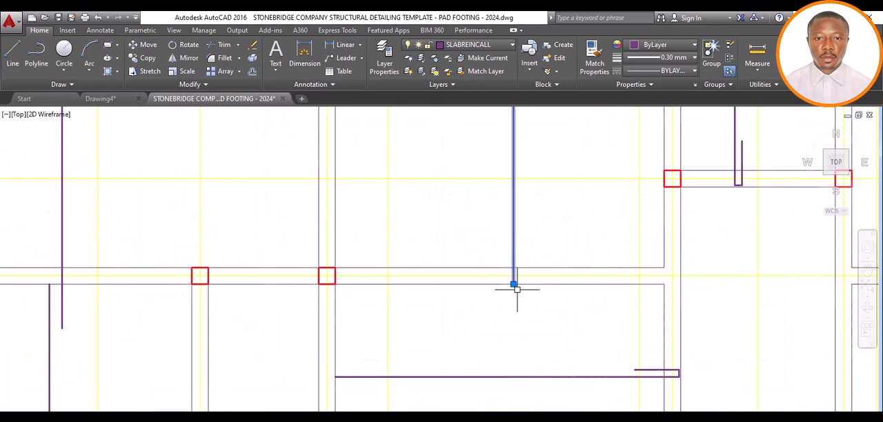
click(513, 283)
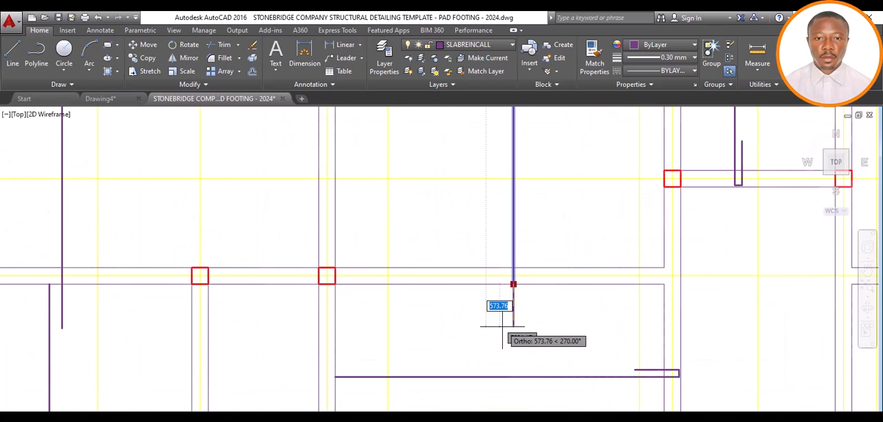
text(600)
key(Return)
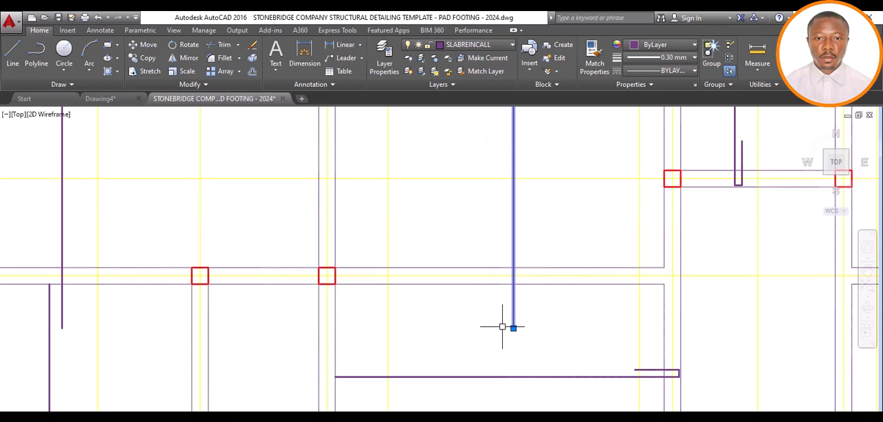
key(Escape)
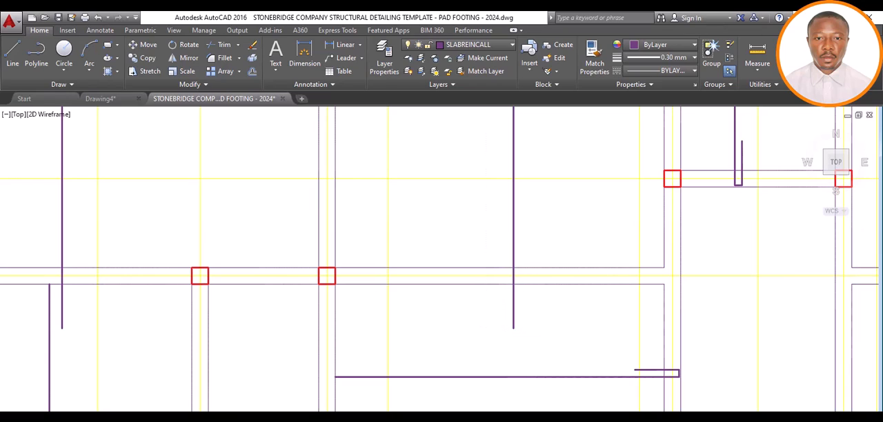